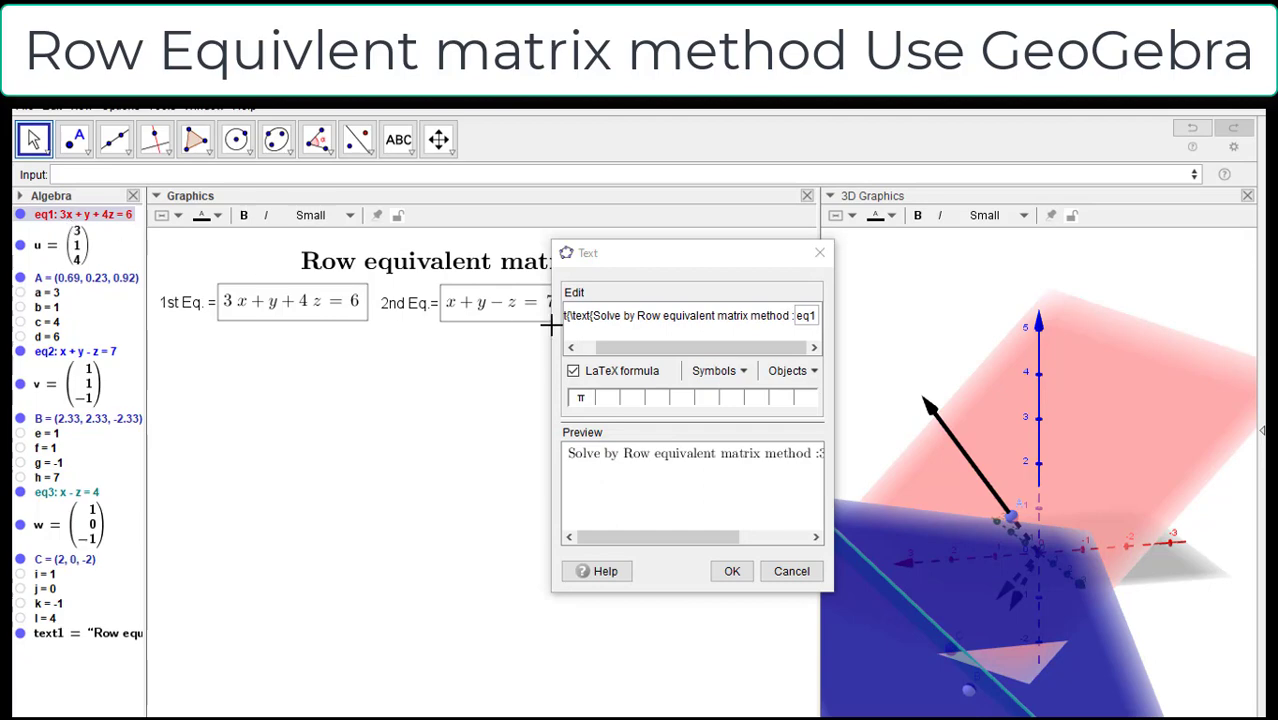
Step: Complete the LaTeX question text by adding the second and third equations after eq1 as linked objects separated by commas, and confirm it
{"action": "left_click", "coordinate": [699, 348]}
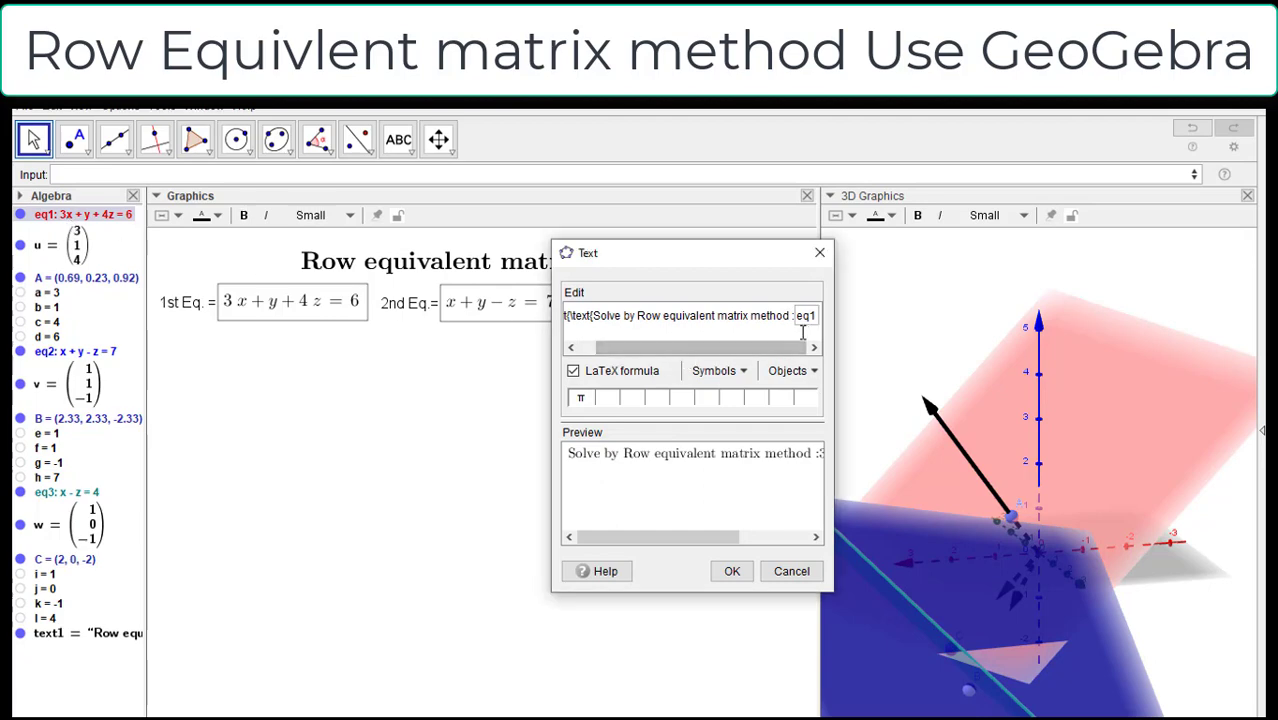
{"action": "type", "text": ","}
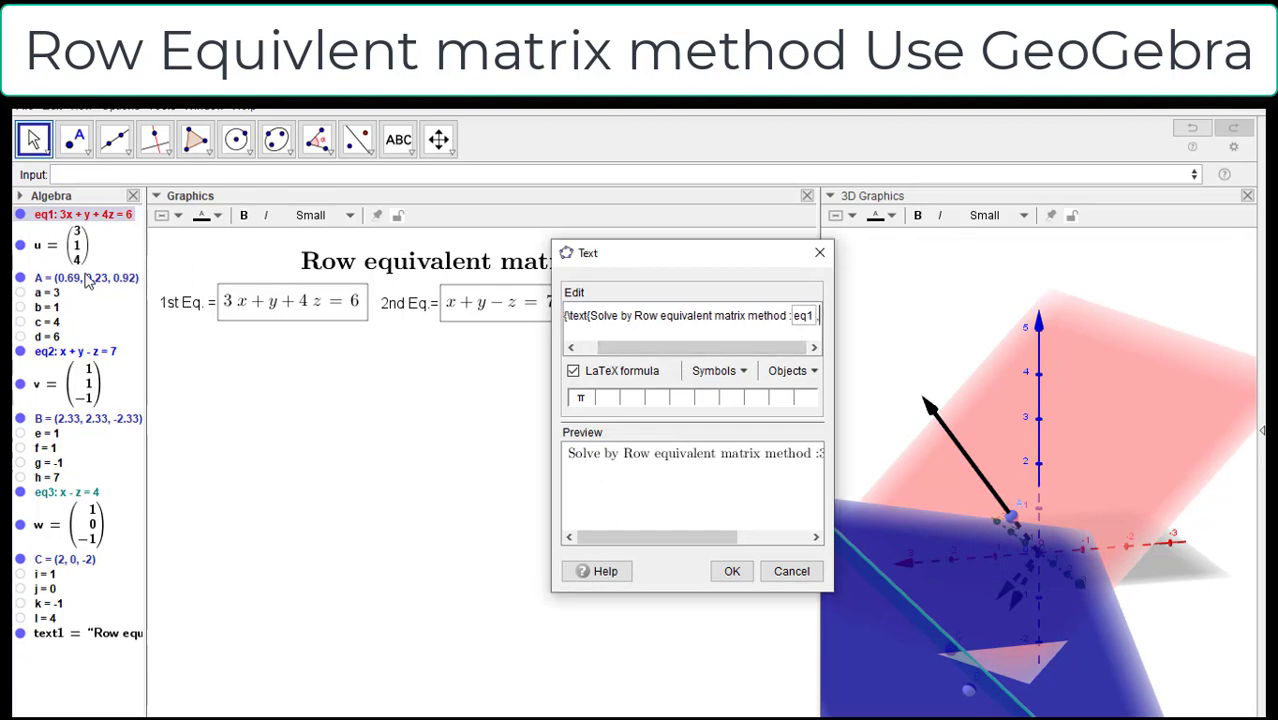
{"action": "left_click", "coordinate": [78, 355]}
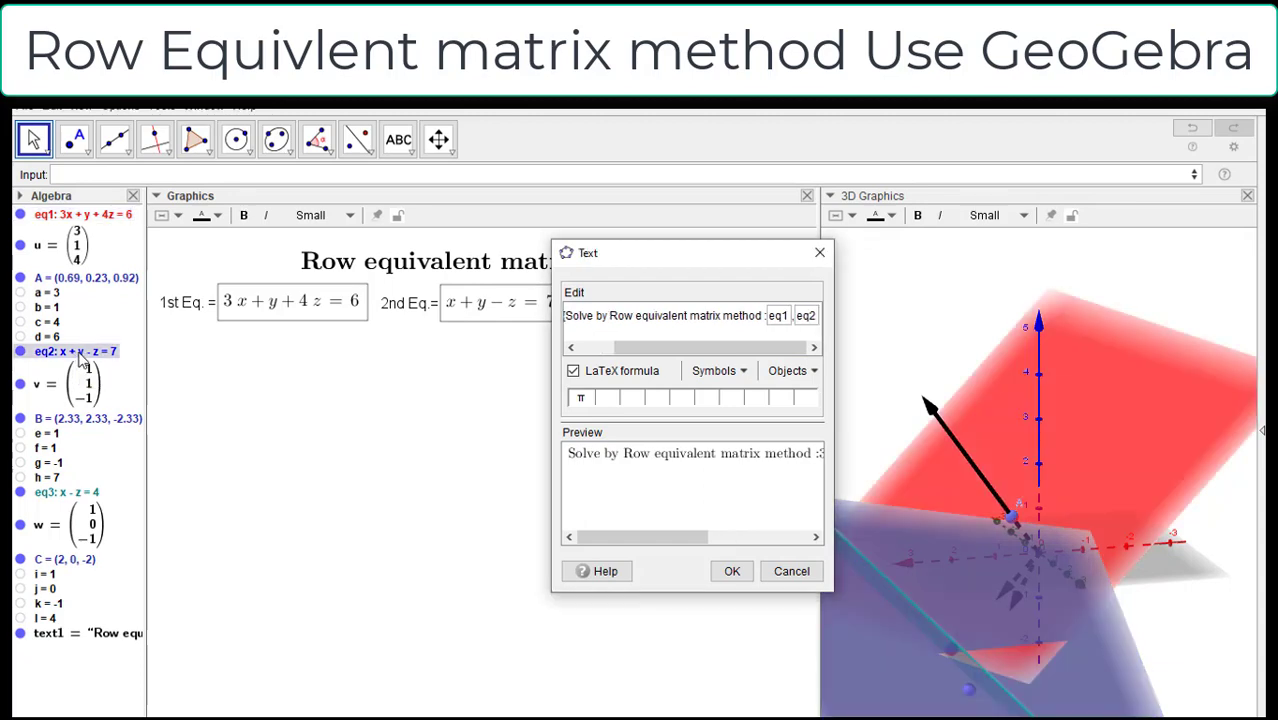
{"action": "type", "text": ","}
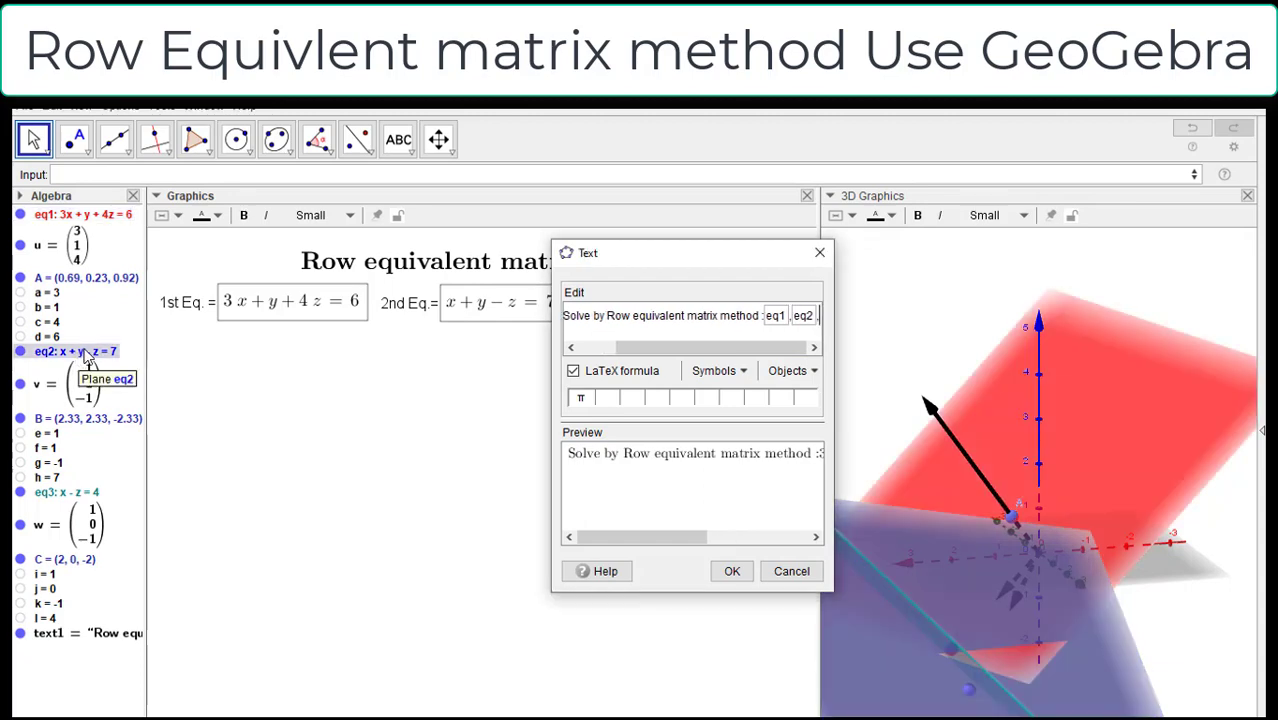
{"action": "left_click", "coordinate": [68, 493]}
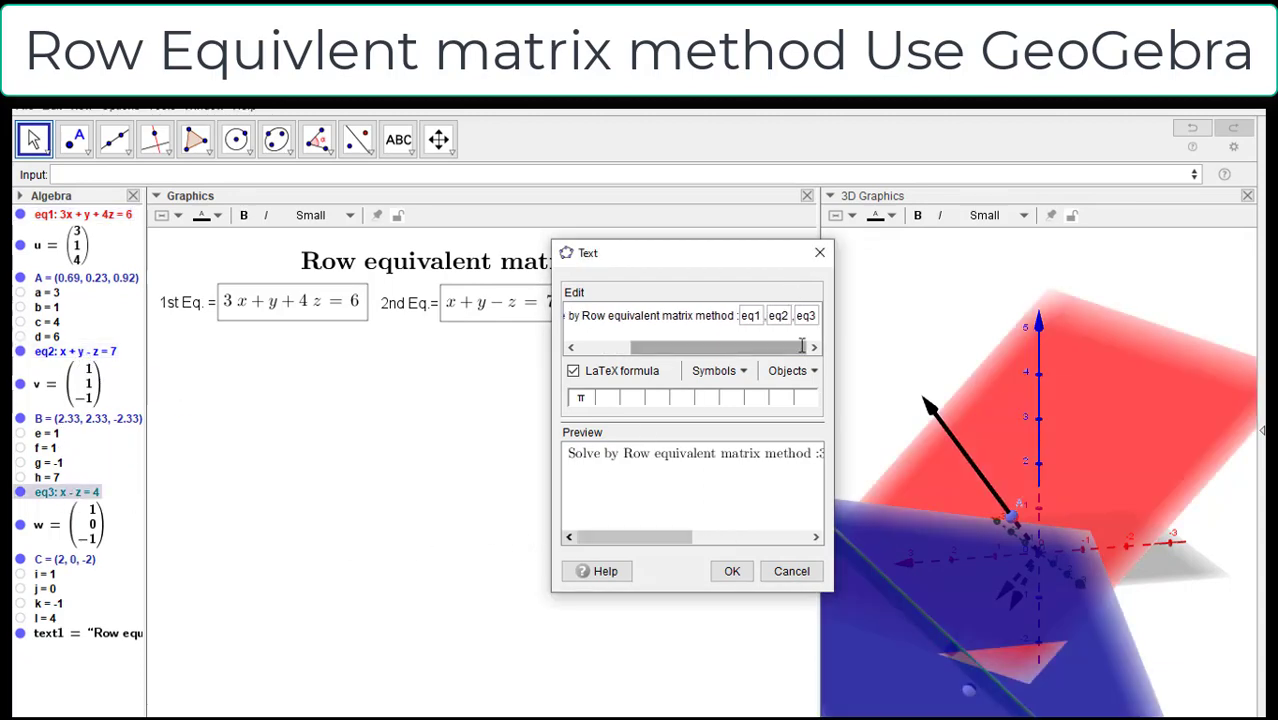
{"action": "left_click", "coordinate": [732, 571]}
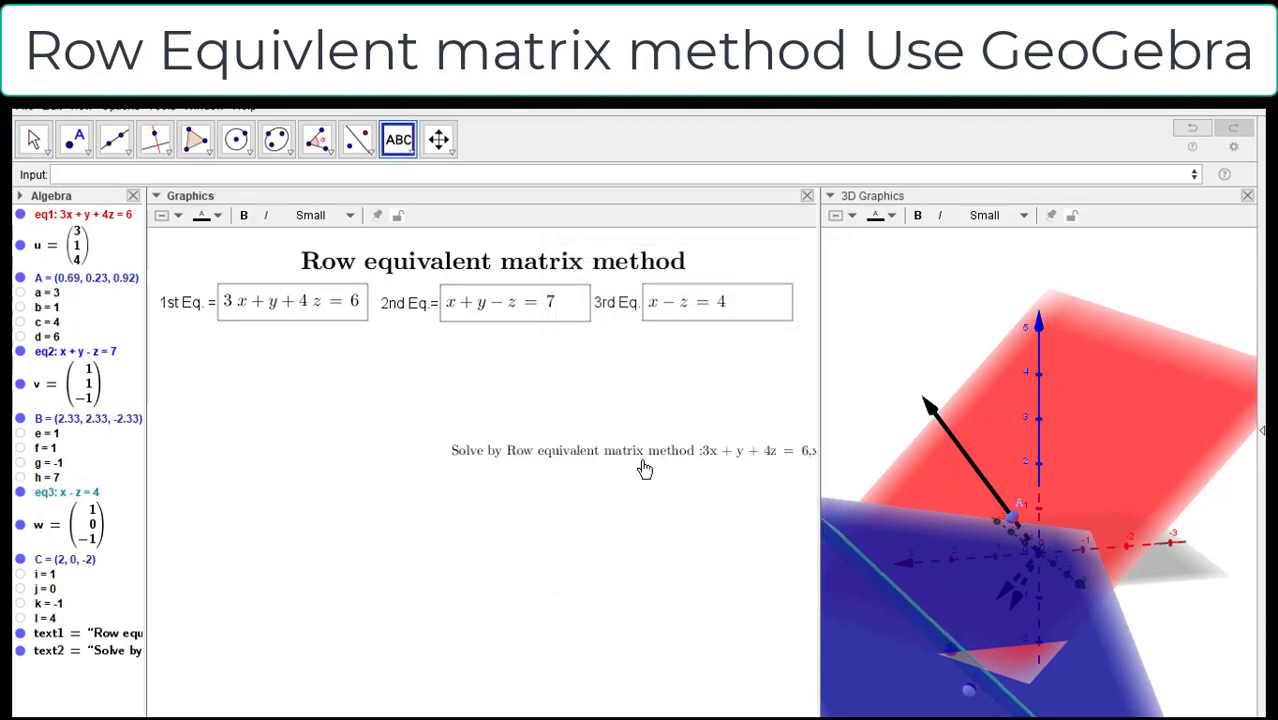
Step: Move the question text below the equation input boxes and try to set its font size to Medium
{"action": "left_click_drag", "start_coordinate": [644, 470], "coordinate": [368, 372]}
{"action": "left_click", "coordinate": [322, 215]}
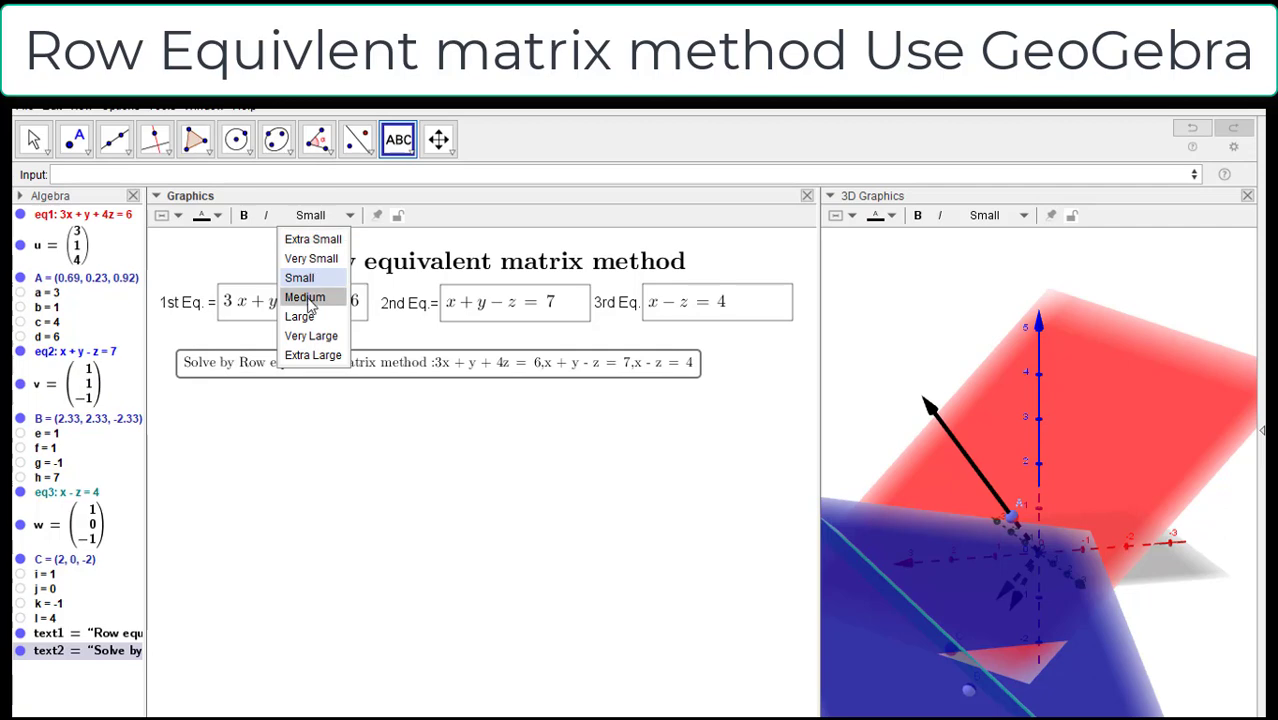
{"action": "left_click", "coordinate": [305, 297]}
{"action": "left_click", "coordinate": [379, 399]}
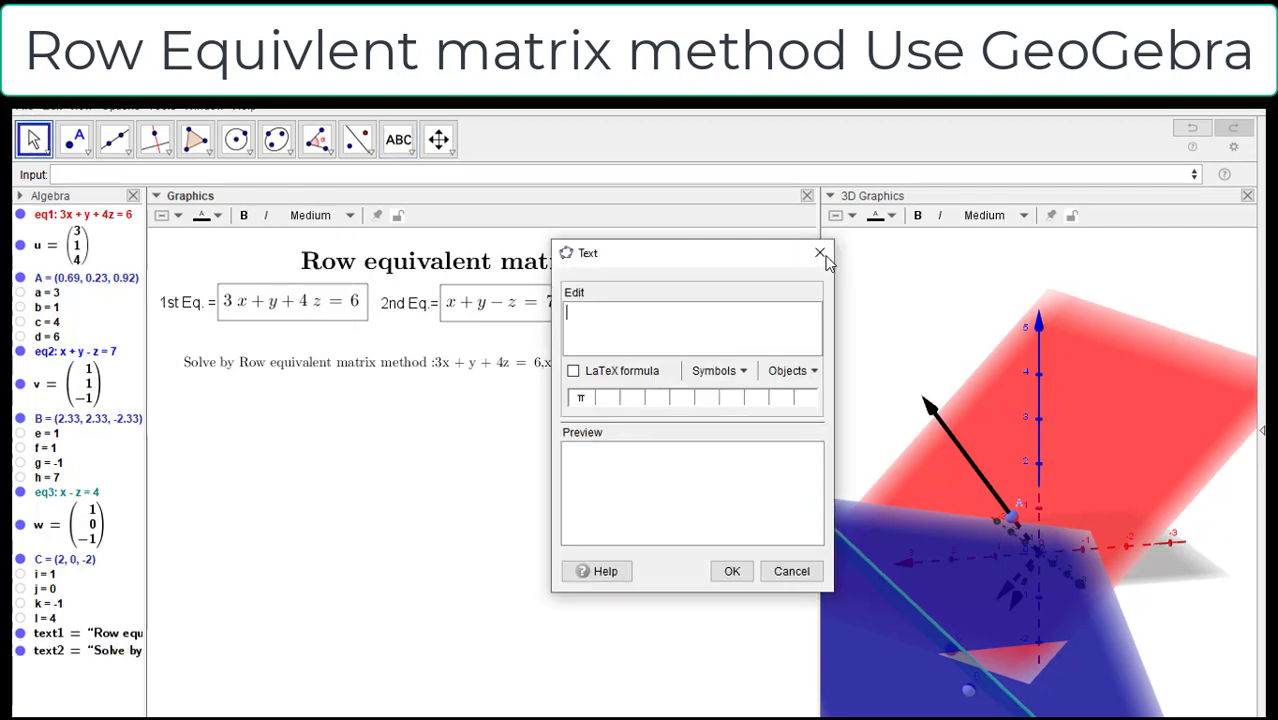
{"action": "left_click", "coordinate": [820, 254]}
Step: Format the question text in Medium size and bold, and reposition it just below the equation input boxes
{"action": "left_click", "coordinate": [516, 371]}
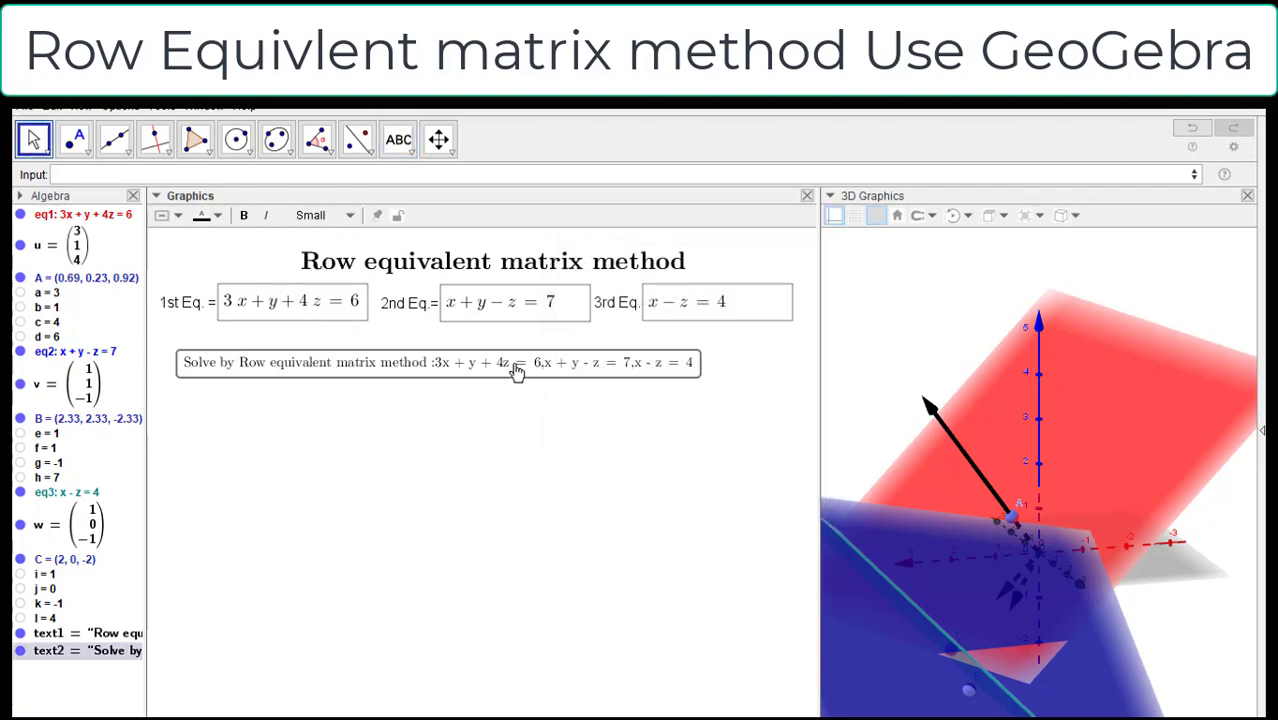
{"action": "left_click", "coordinate": [318, 215]}
{"action": "left_click", "coordinate": [309, 297]}
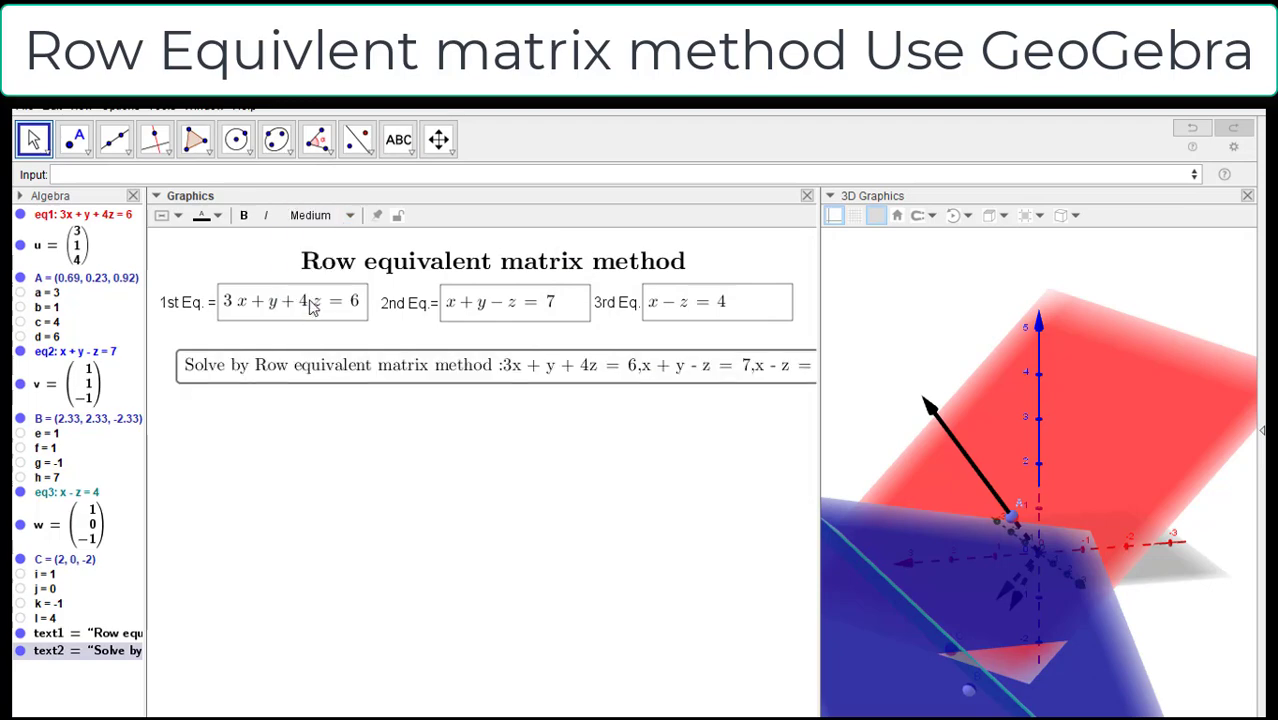
{"action": "left_click", "coordinate": [243, 215]}
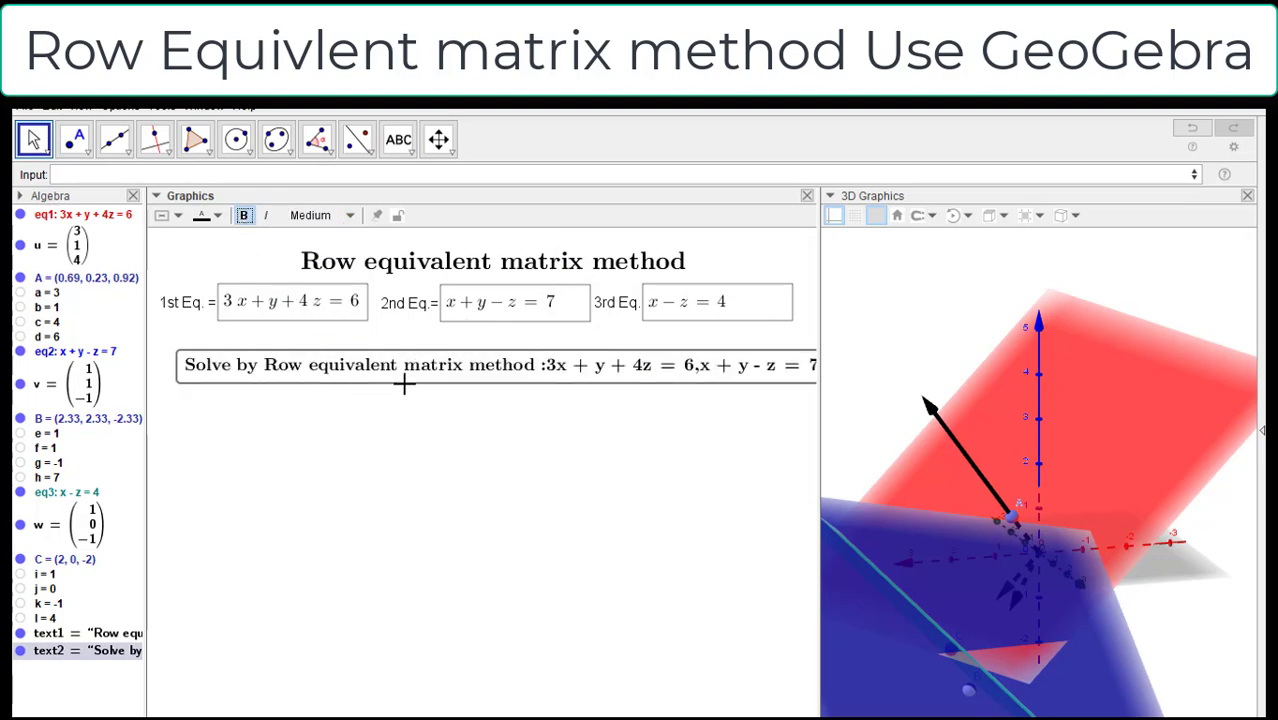
{"action": "left_click_drag", "start_coordinate": [400, 381], "coordinate": [362, 371]}
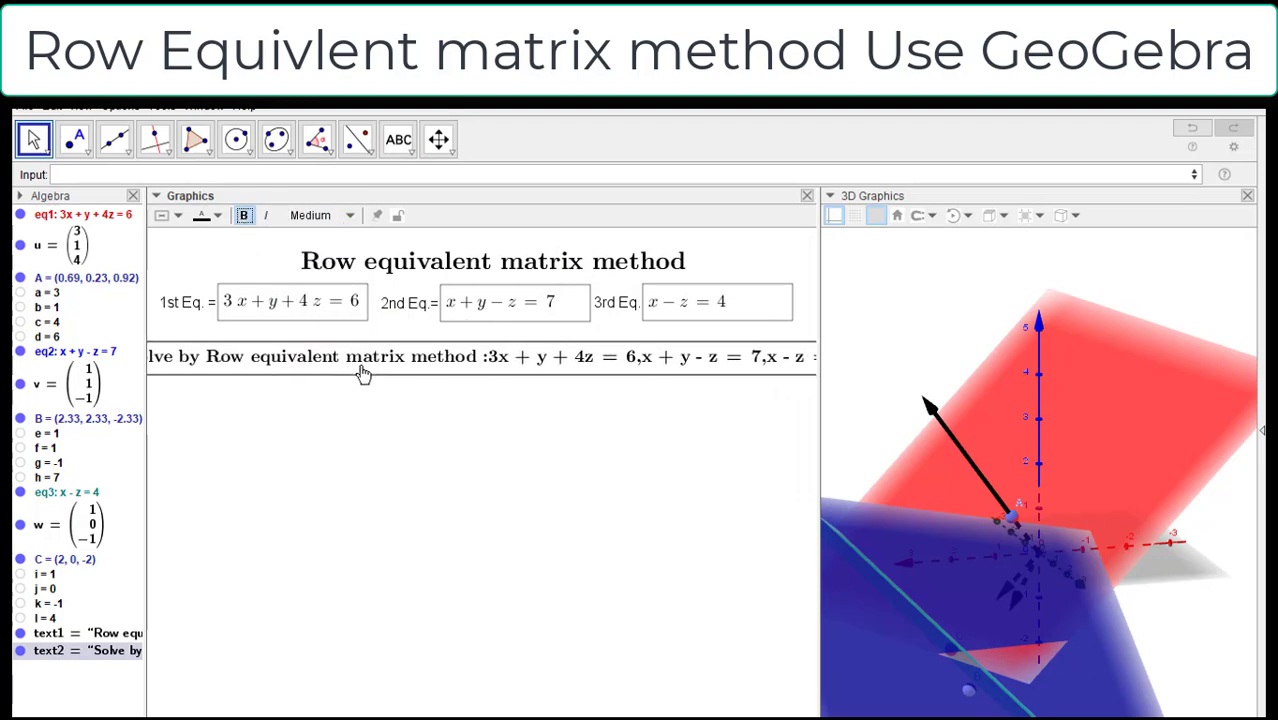
{"action": "left_click_drag", "start_coordinate": [607, 365], "coordinate": [637, 351]}
Step: Add "Q." in front of "Solve by Row equivalent matrix method" in the question text and nudge the text into place
{"action": "right_click", "coordinate": [636, 349]}
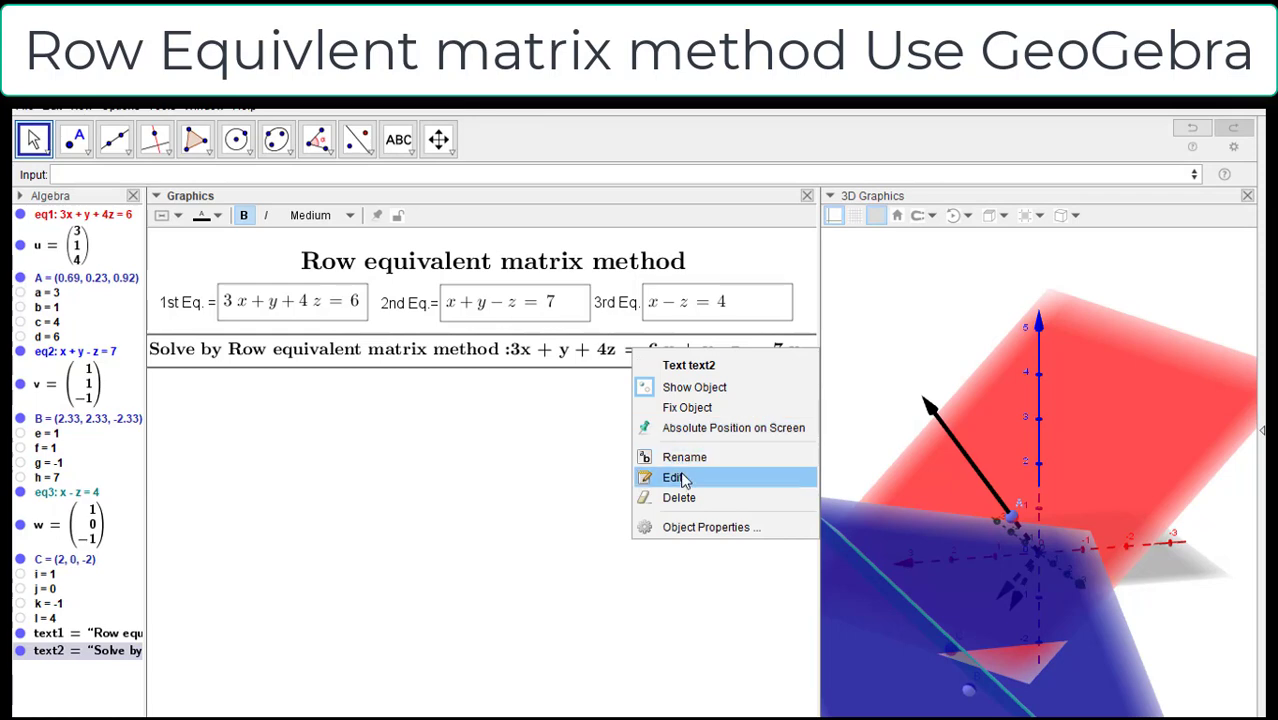
{"action": "left_click", "coordinate": [683, 481]}
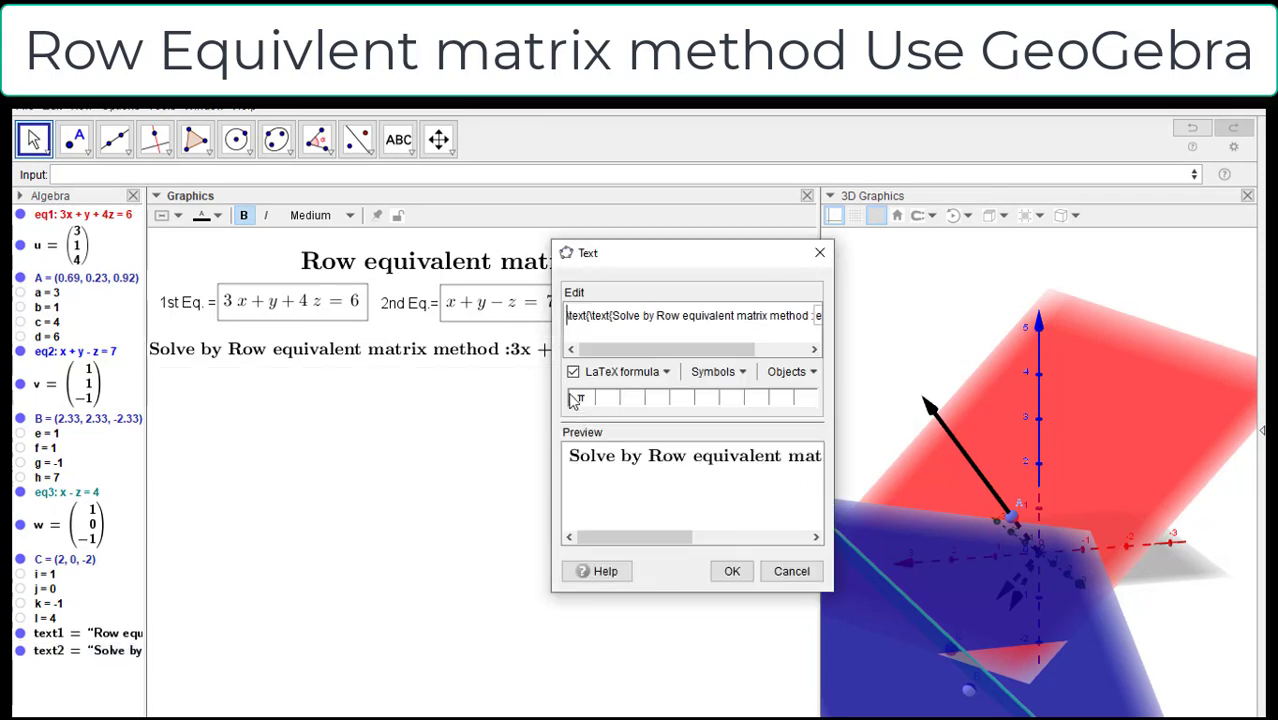
{"action": "left_click", "coordinate": [613, 315]}
{"action": "type", "text": "Q."}
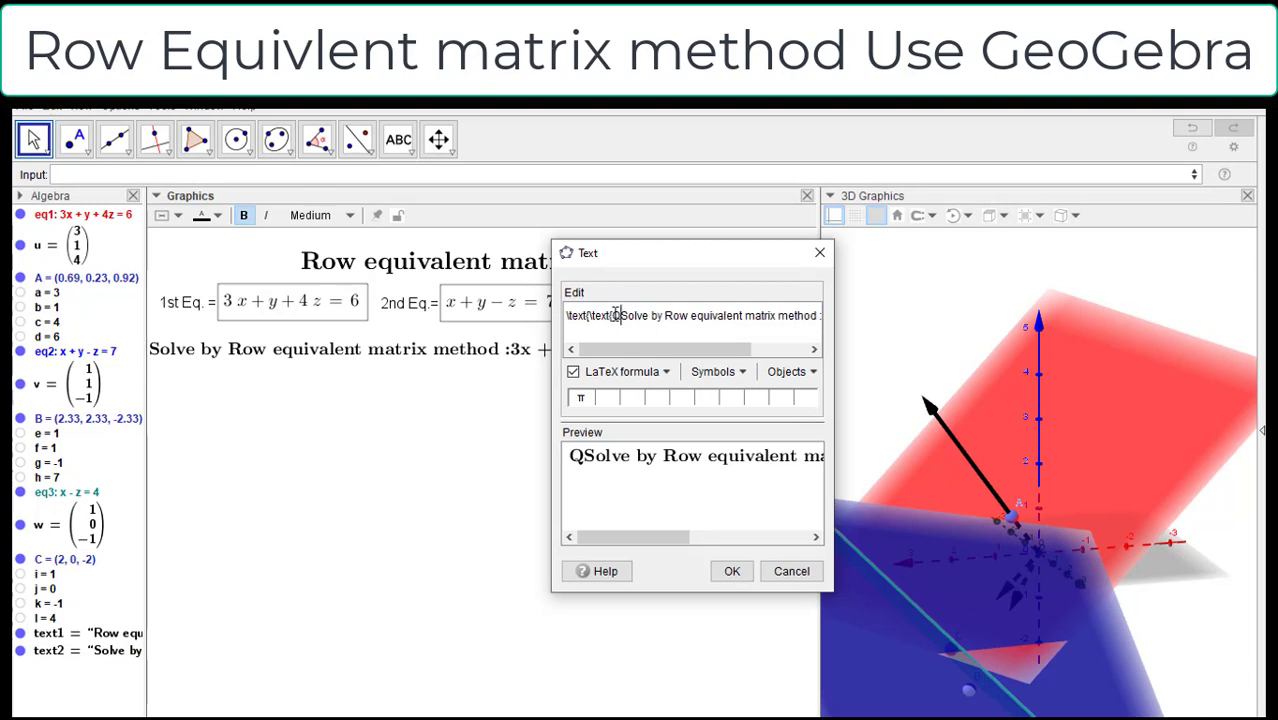
{"action": "left_click", "coordinate": [730, 570]}
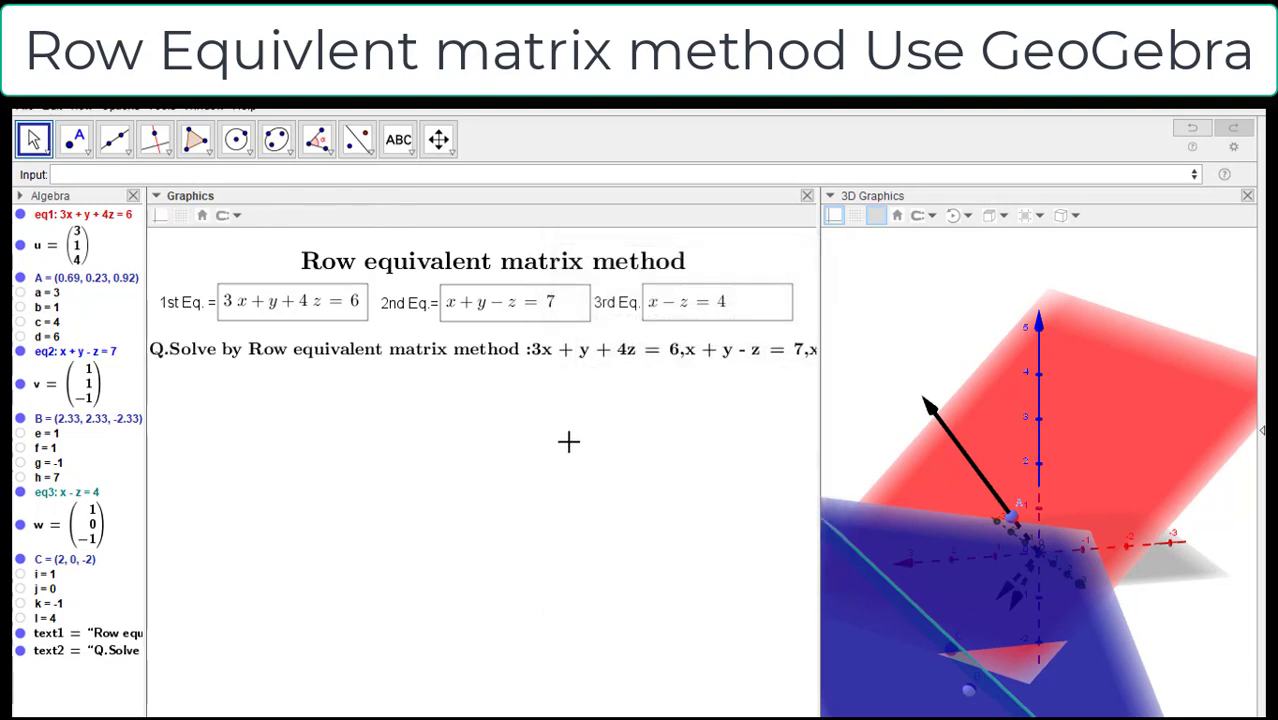
{"action": "left_click_drag", "start_coordinate": [503, 361], "coordinate": [508, 362]}
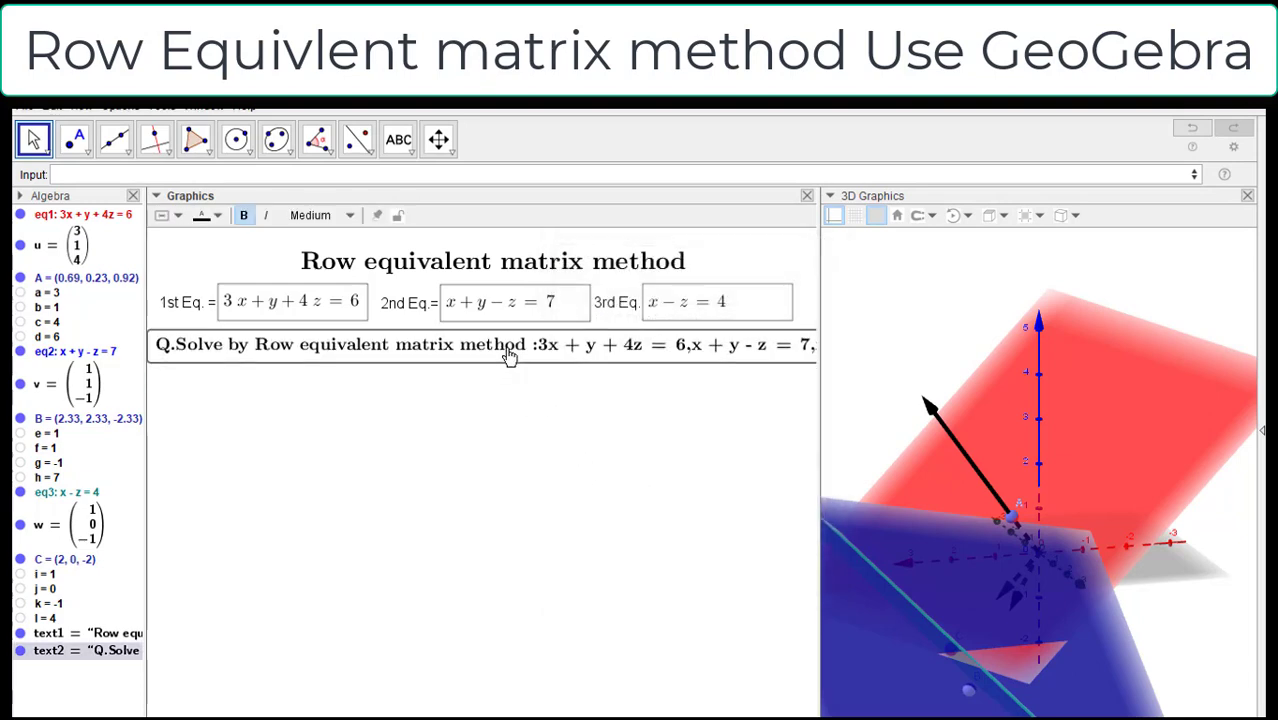
Step: Start a new text object below the question and paste in the LaTeX template for an empty three-row augmented matrix
{"action": "left_click", "coordinate": [398, 140]}
{"action": "left_click", "coordinate": [398, 140]}
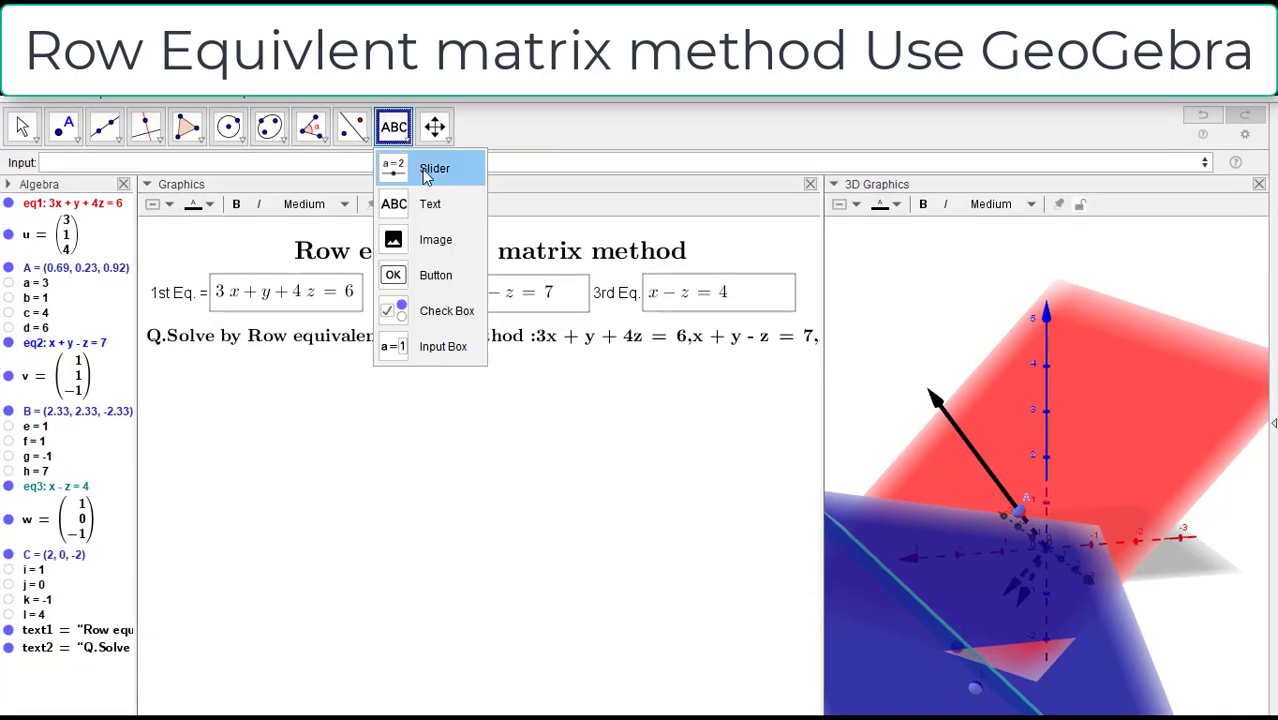
{"action": "left_click", "coordinate": [428, 203]}
{"action": "left_click", "coordinate": [521, 370]}
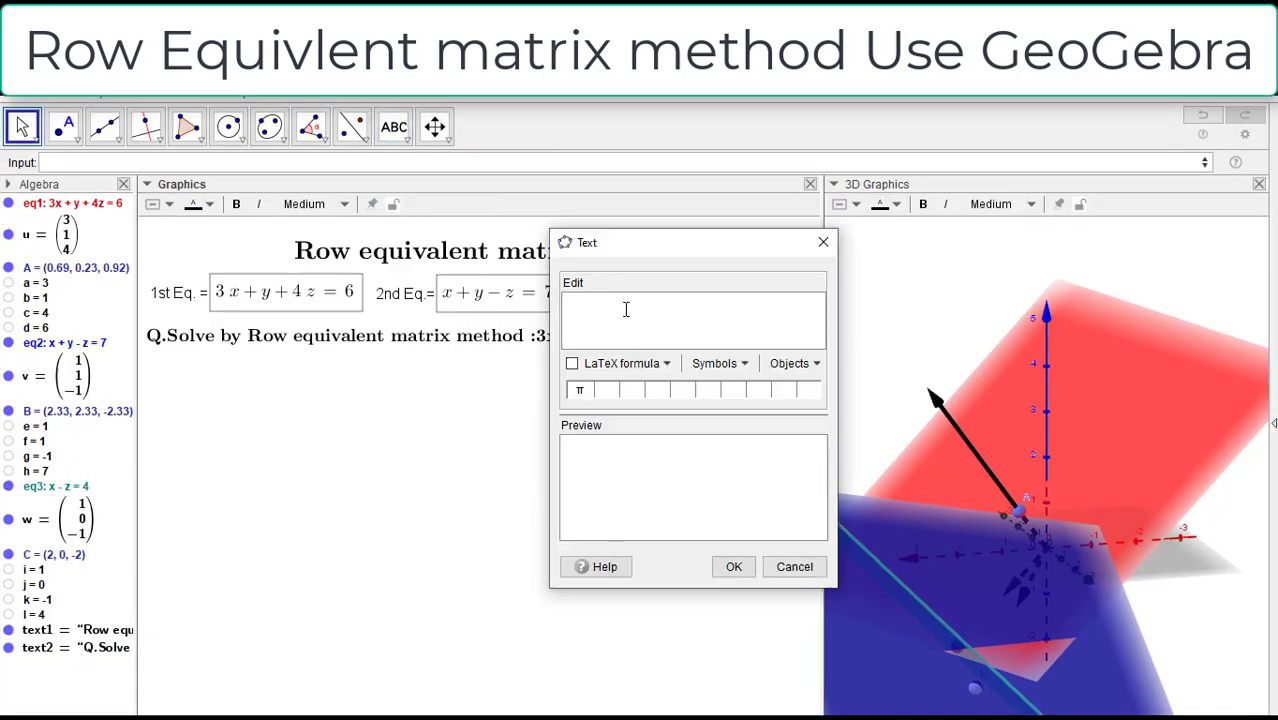
{"action": "key", "text": "ctrl+v"}
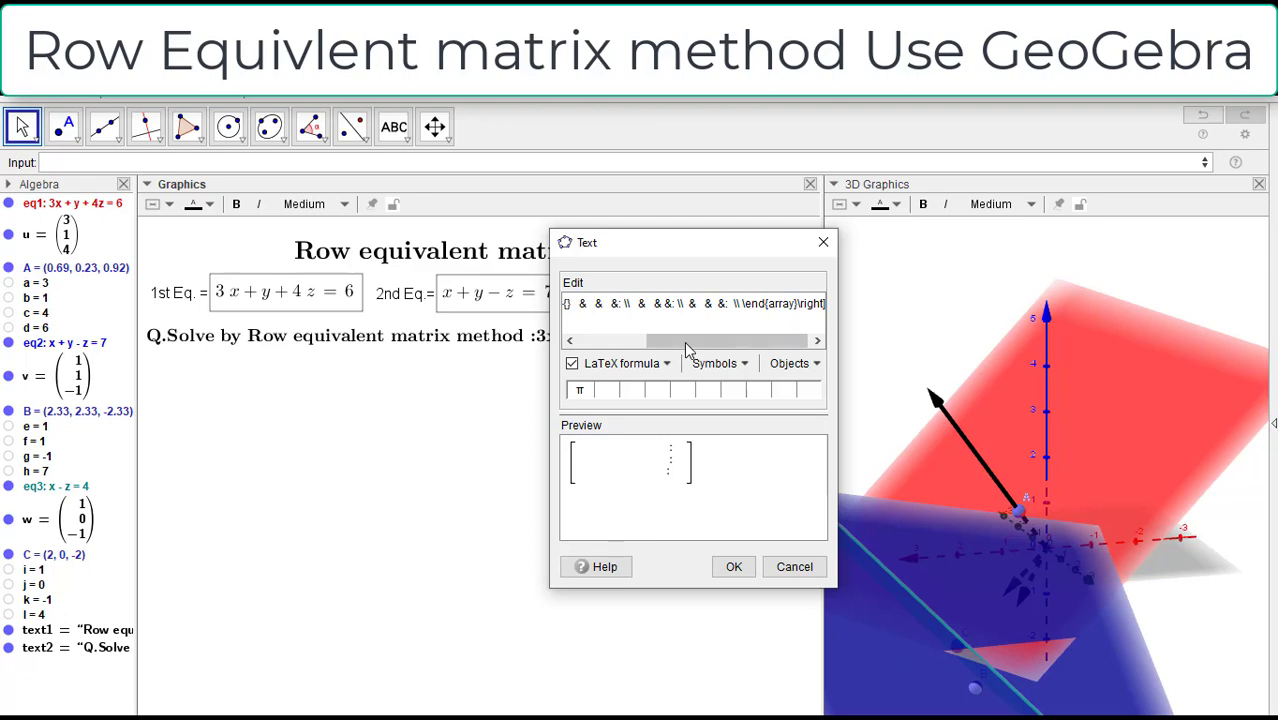
Step: Insert the objects a and b as the first two entries of the matrix's first row, removing surplus spaces
{"action": "left_click_drag", "start_coordinate": [686, 343], "coordinate": [535, 342]}
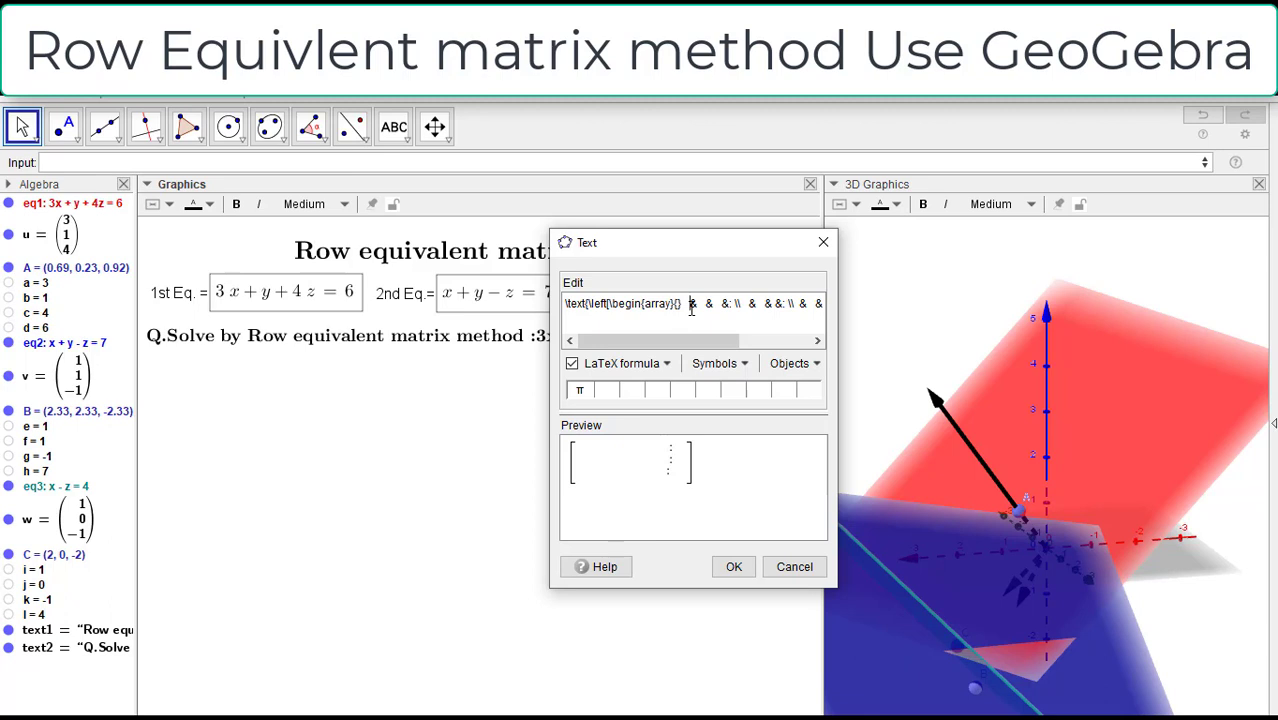
{"action": "key", "text": "BackSpace"}
{"action": "key", "text": "BackSpace"}
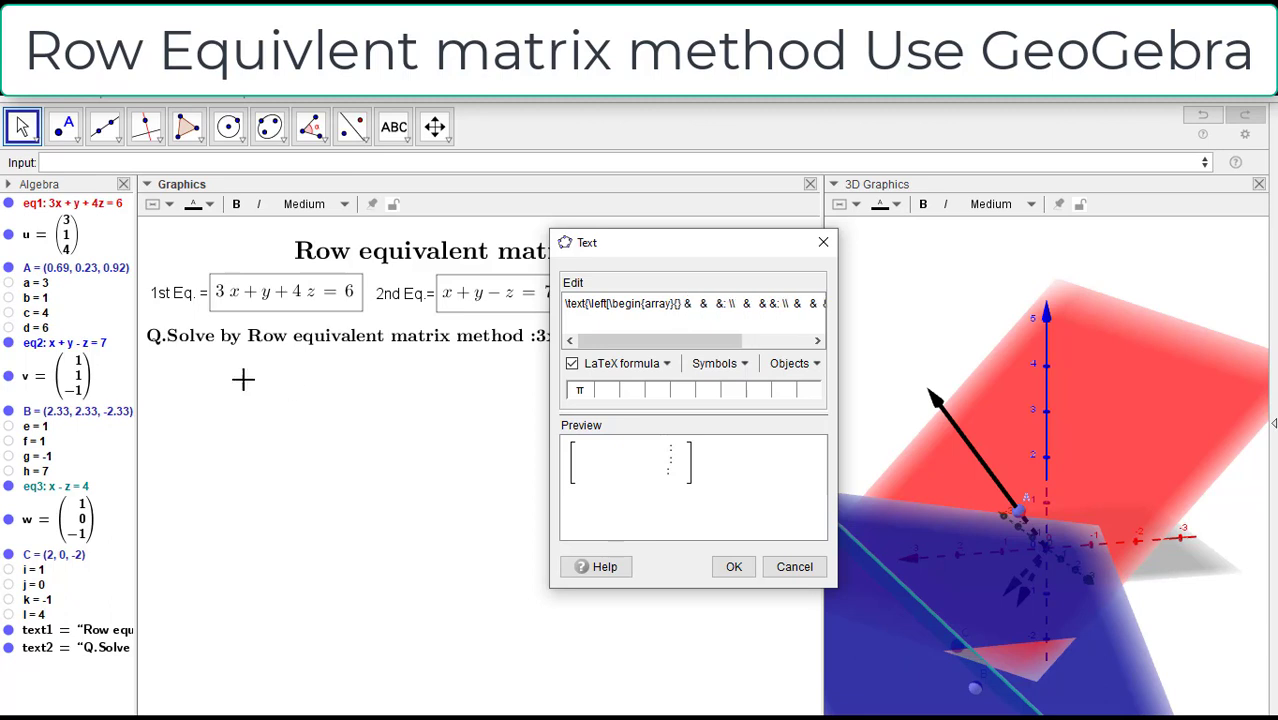
{"action": "left_click", "coordinate": [38, 283]}
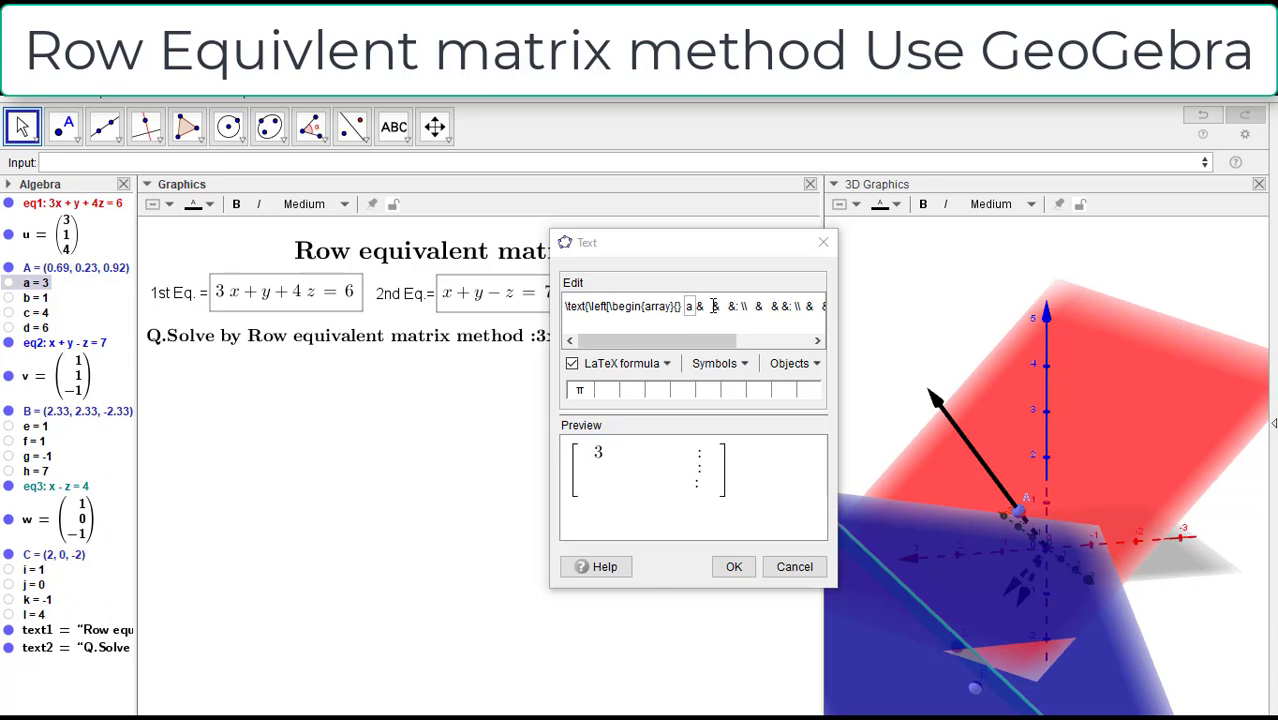
{"action": "left_click", "coordinate": [713, 306]}
{"action": "key", "text": "BackSpace"}
{"action": "key", "text": "BackSpace"}
{"action": "key", "text": "BackSpace"}
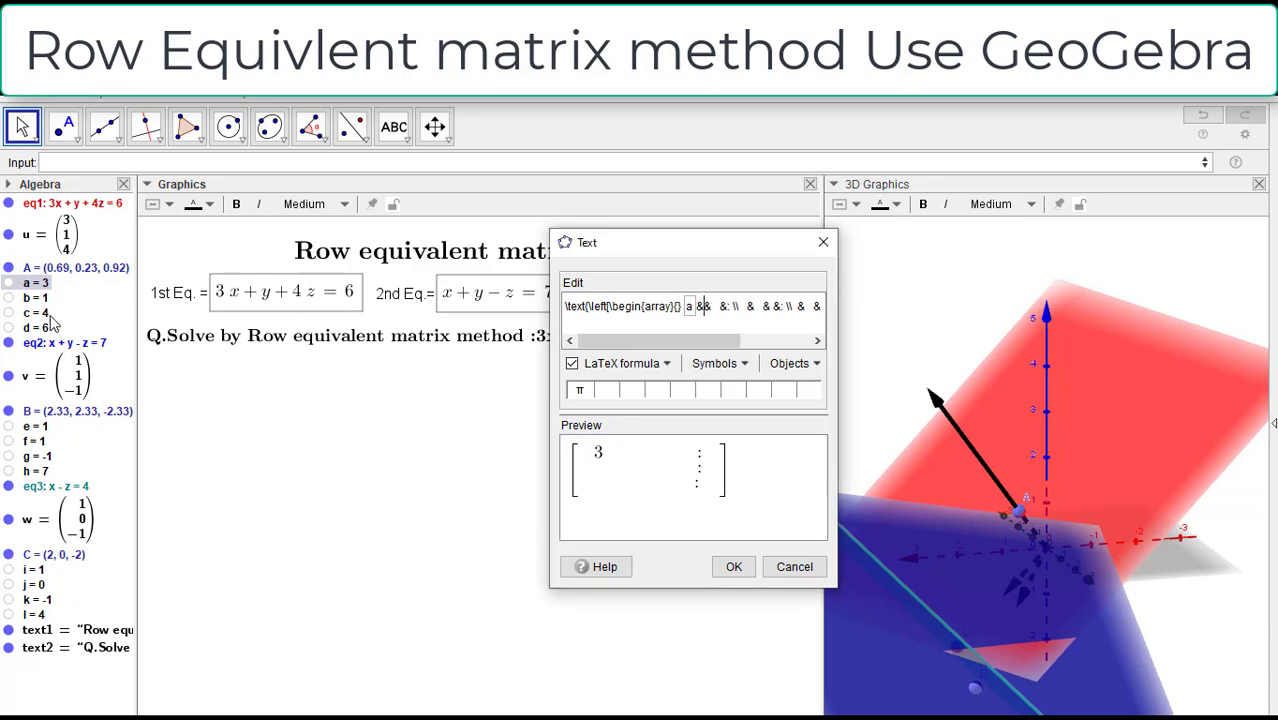
{"action": "left_click", "coordinate": [36, 297]}
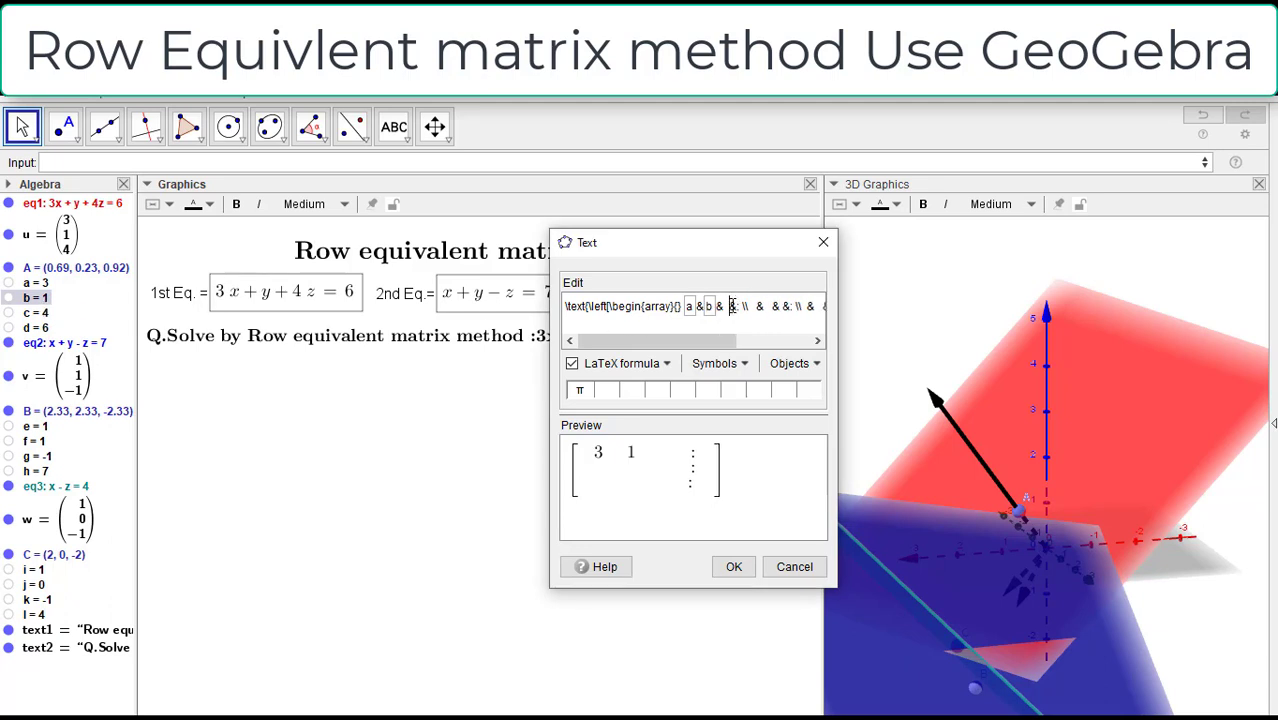
Step: Insert the objects c and d as the third and augmented entries of the matrix's first row
{"action": "key", "text": "BackSpace"}
{"action": "key", "text": "BackSpace"}
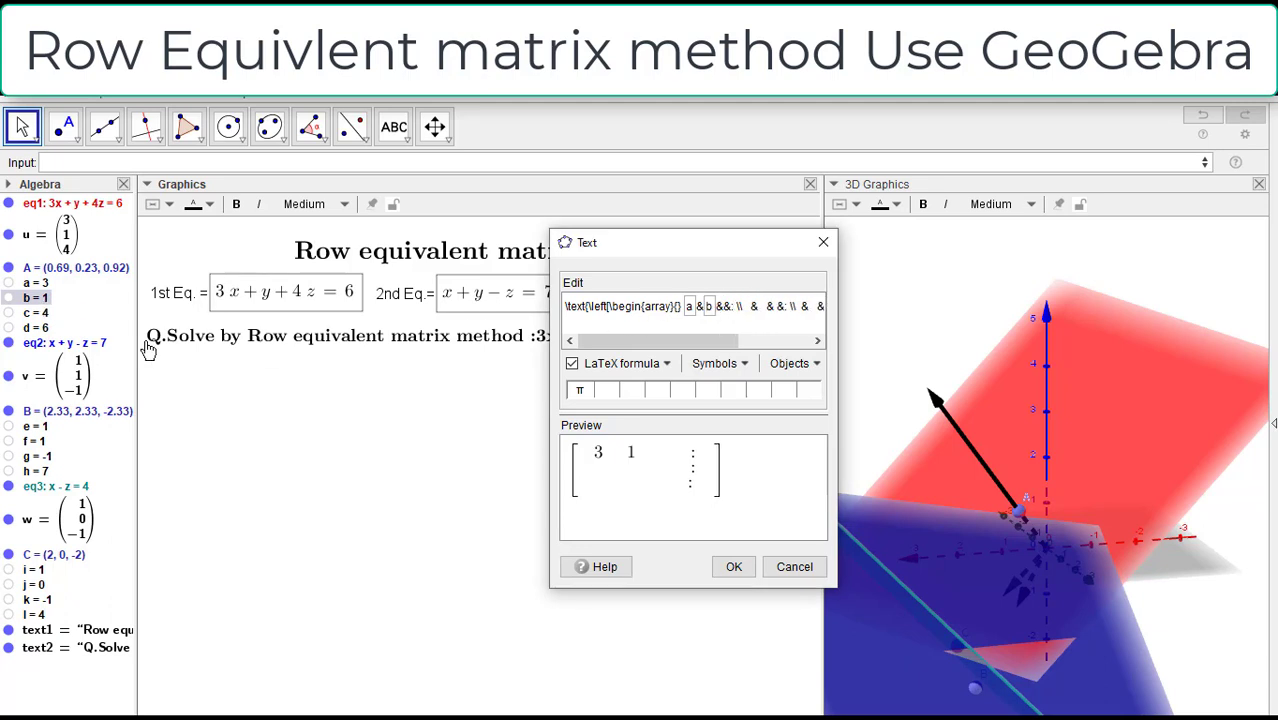
{"action": "left_click", "coordinate": [43, 316]}
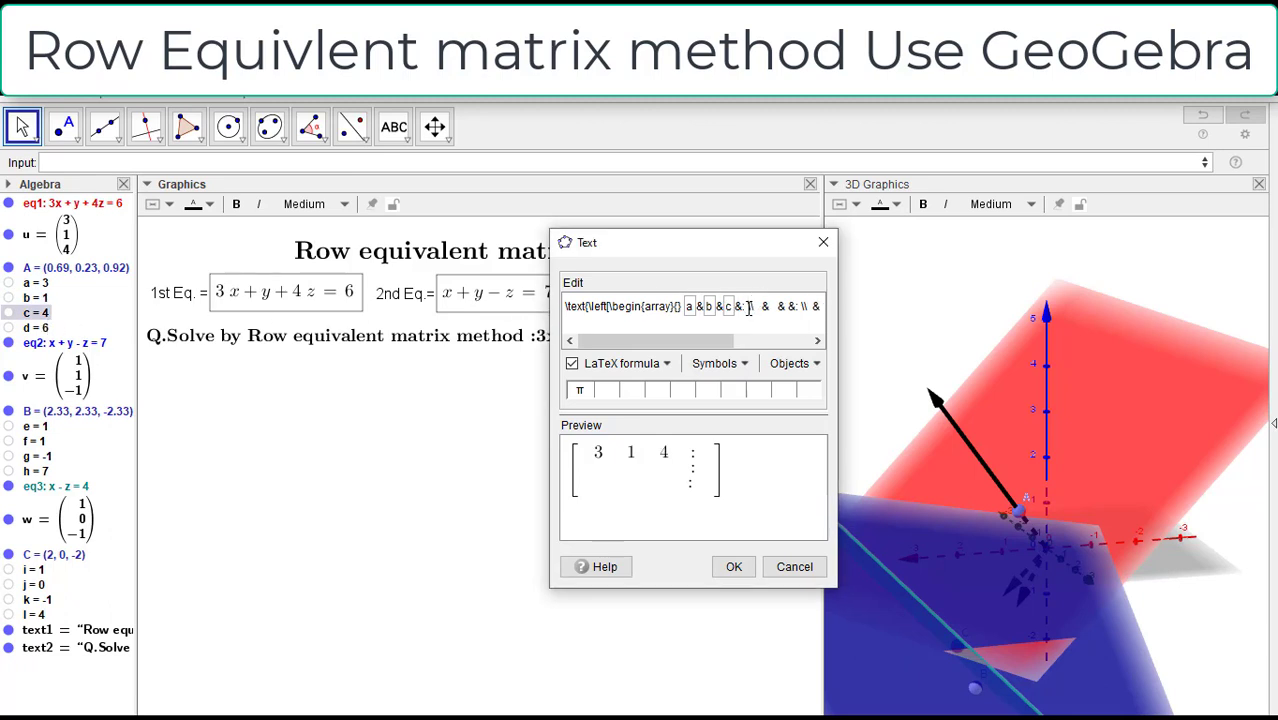
{"action": "left_click", "coordinate": [37, 327]}
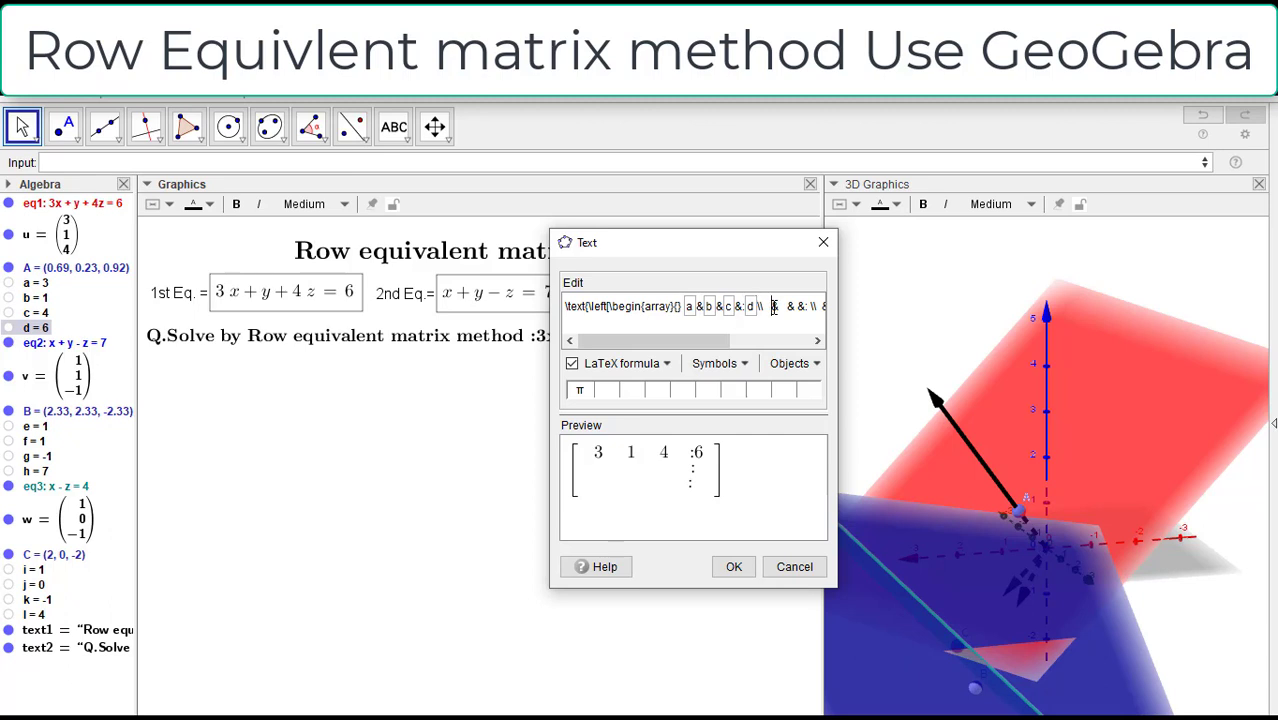
Step: Insert the objects e and f as the first two entries of the matrix's second row, removing surplus spaces
{"action": "key", "text": "BackSpace"}
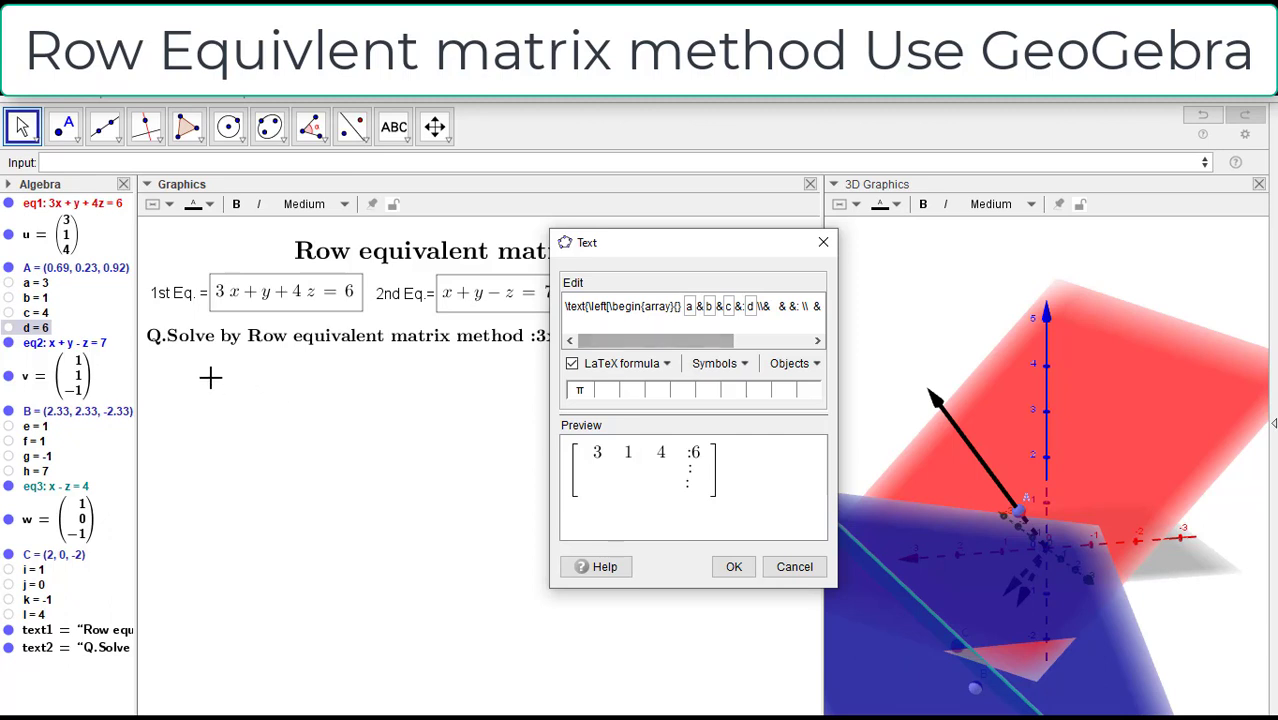
{"action": "left_click", "coordinate": [36, 428]}
{"action": "left_click_drag", "start_coordinate": [705, 347], "coordinate": [772, 347]}
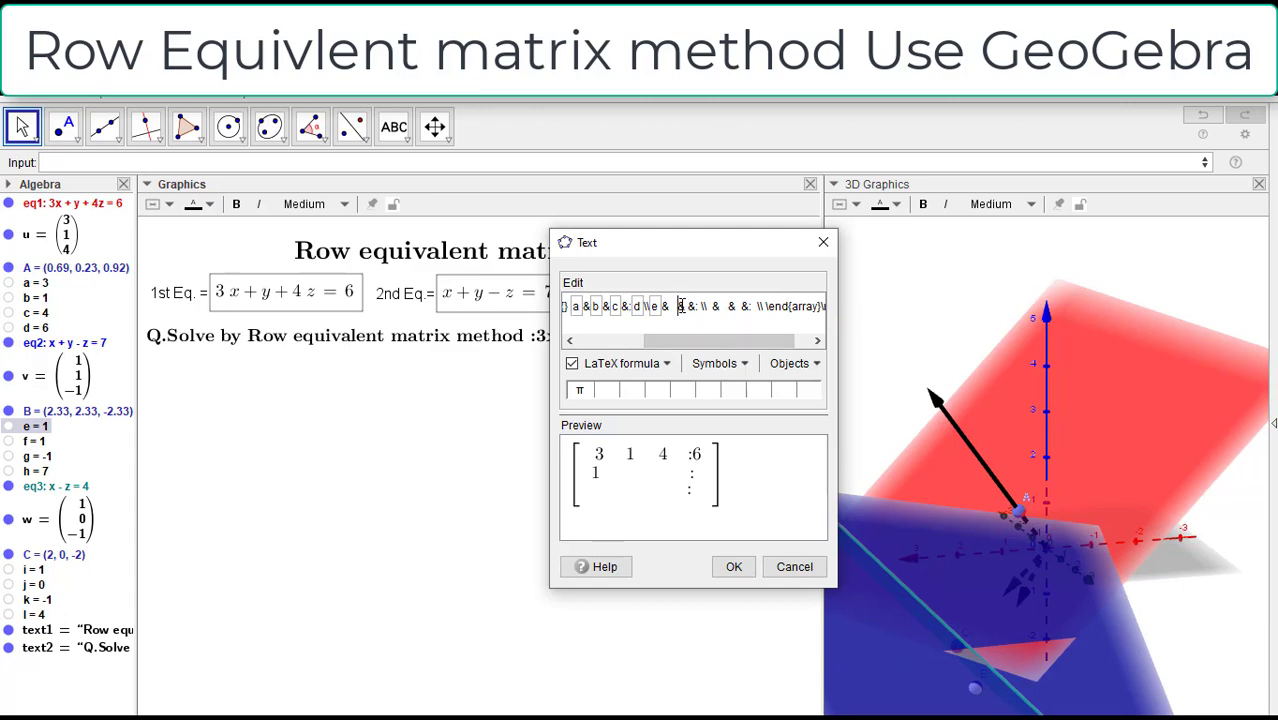
{"action": "key", "text": "BackSpace"}
{"action": "key", "text": "BackSpace"}
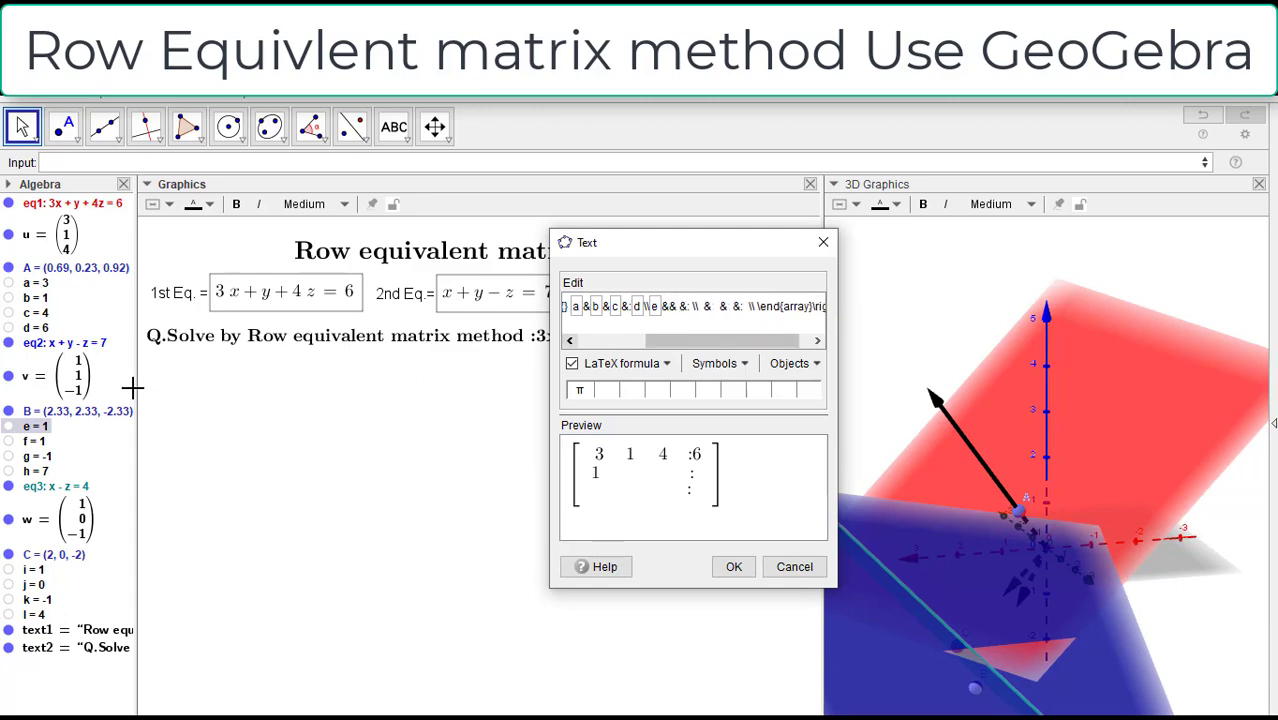
{"action": "left_click", "coordinate": [31, 441]}
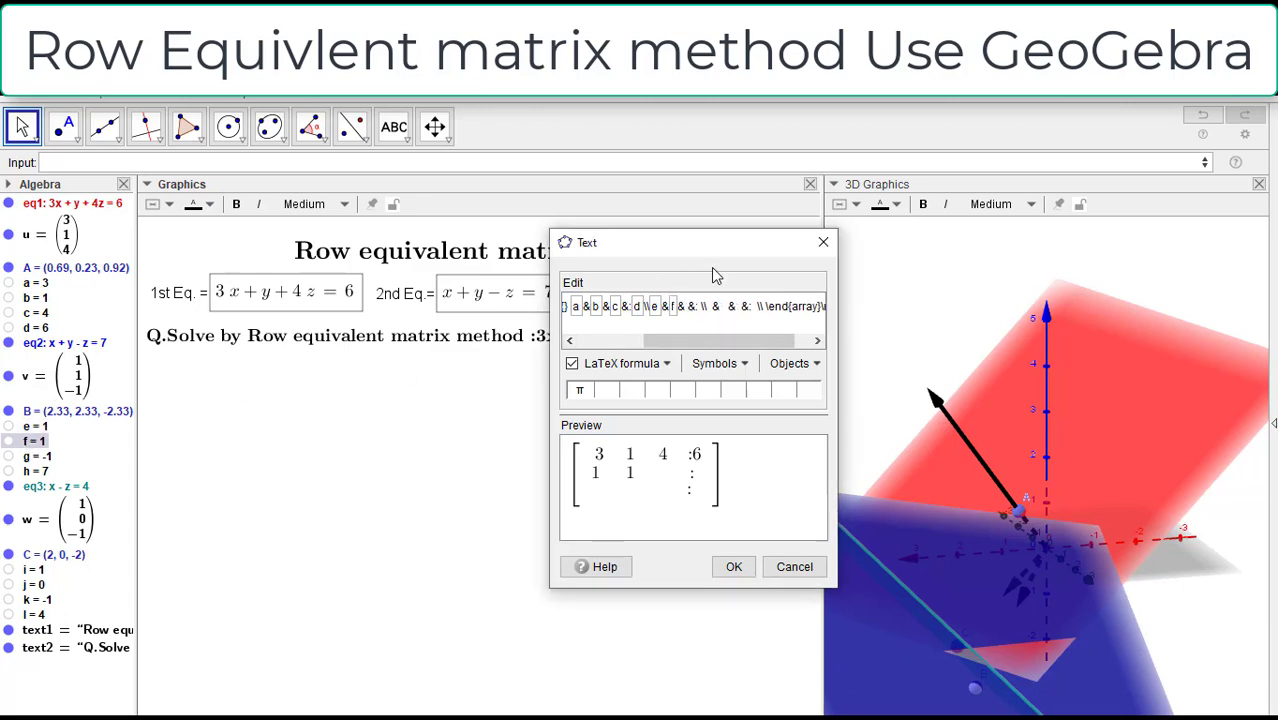
Step: Insert the objects g and h as the third and augmented entries of the matrix's second row, removing surplus spaces
{"action": "key", "text": "BackSpace"}
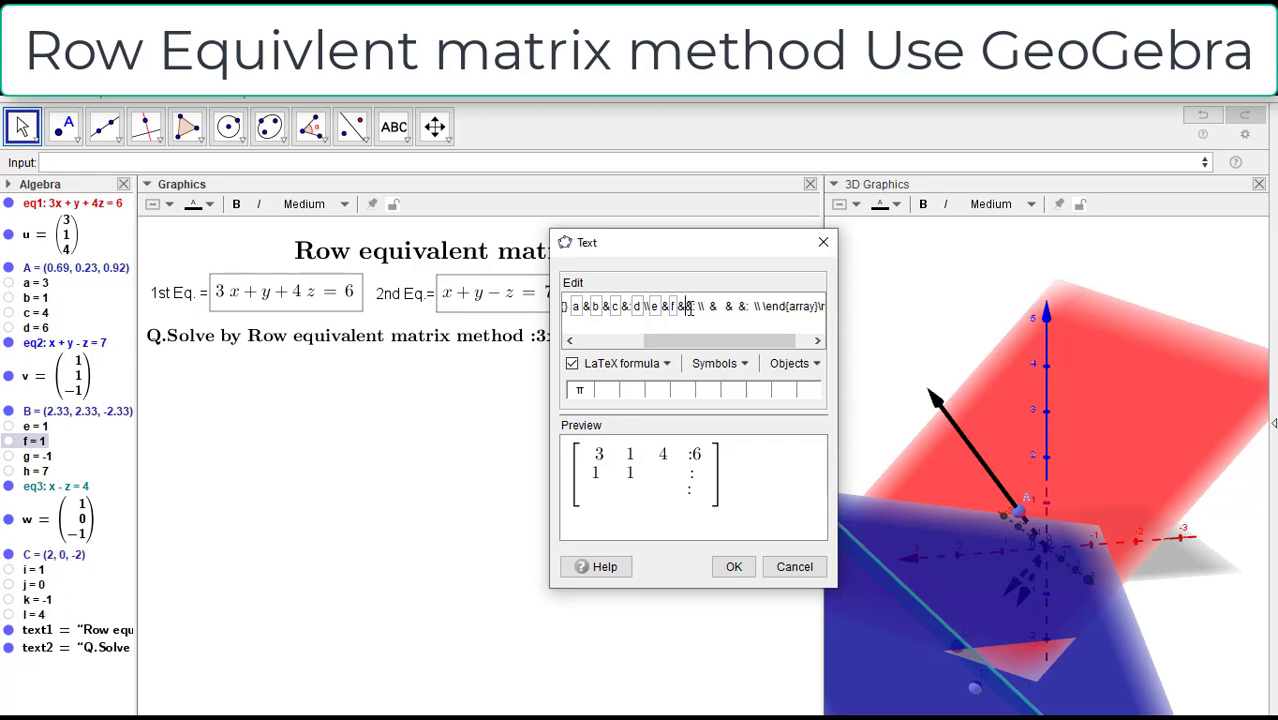
{"action": "left_click", "coordinate": [40, 456]}
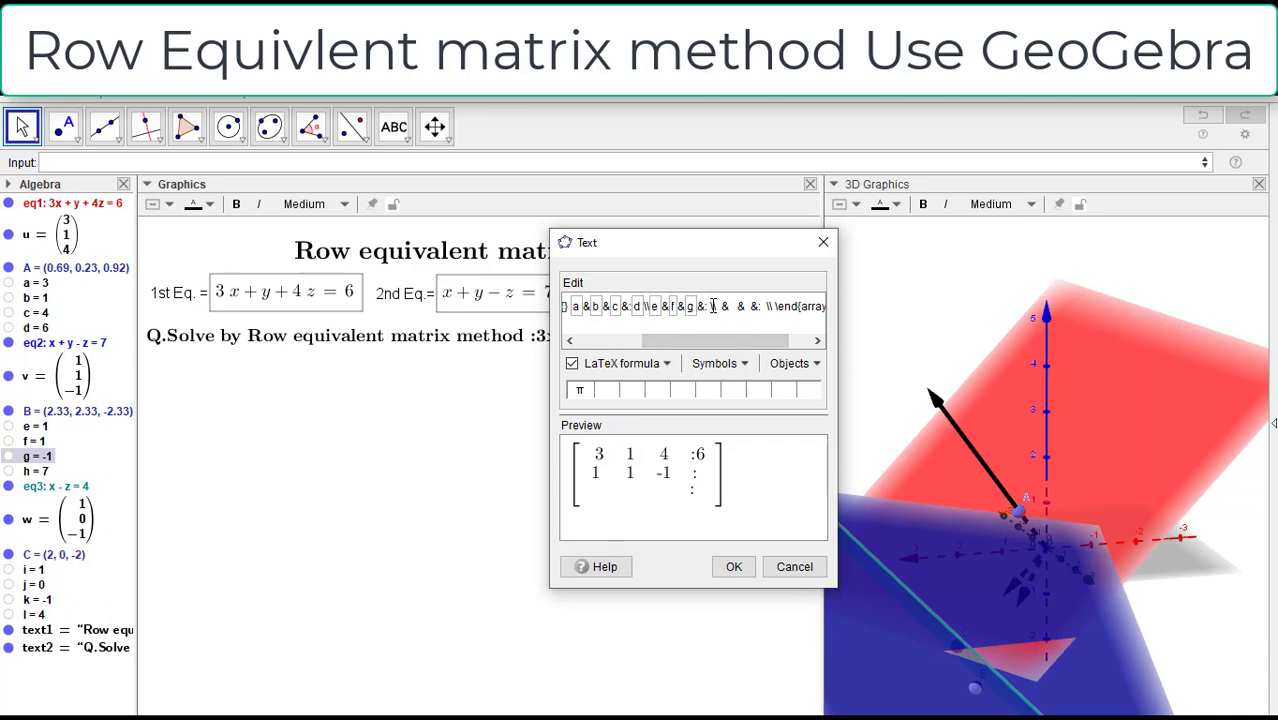
{"action": "key", "text": "BackSpace"}
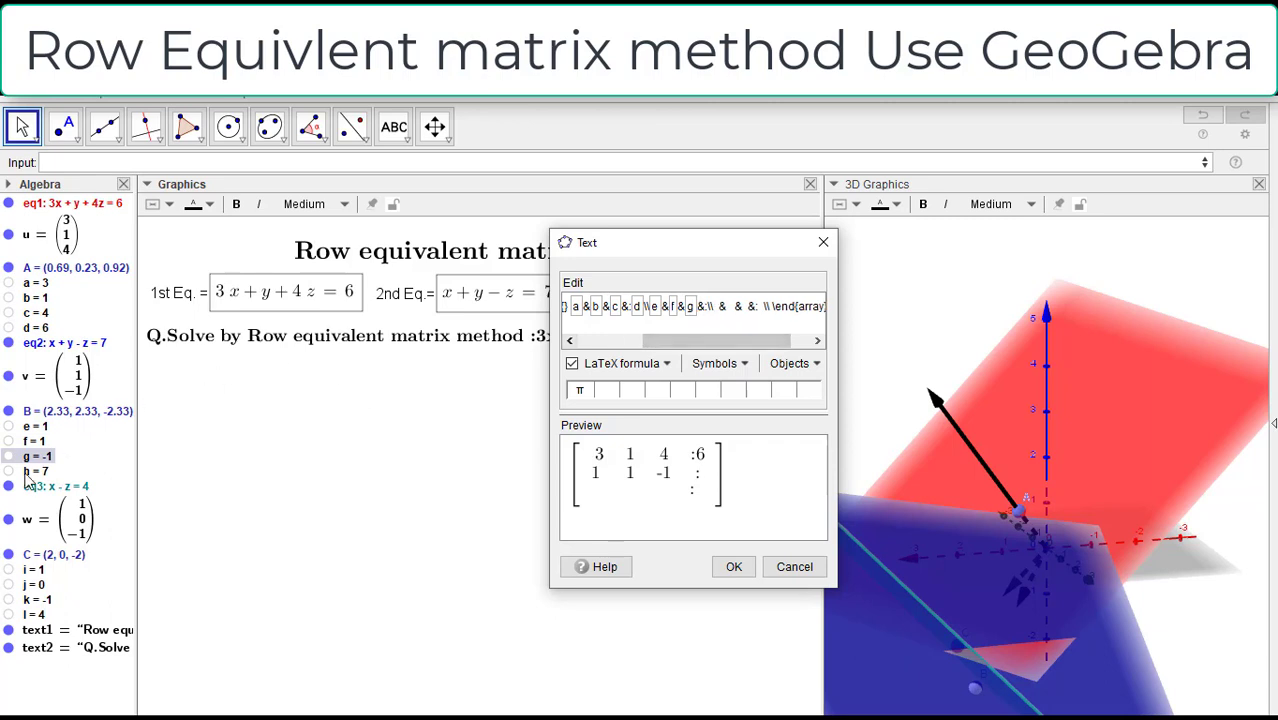
{"action": "left_click", "coordinate": [40, 471]}
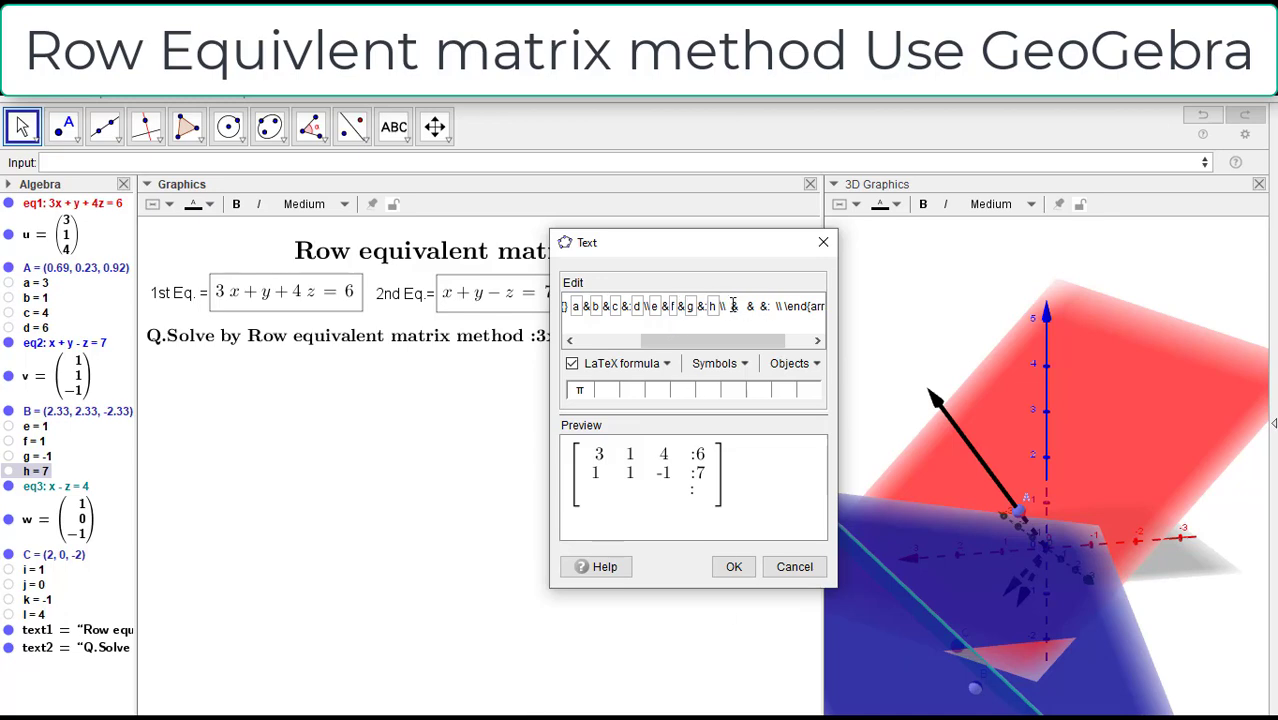
Step: Insert the objects i and j as the first two entries of the matrix's third row, keeping the & separators between columns
{"action": "key", "text": "BackSpace"}
{"action": "key", "text": "BackSpace"}
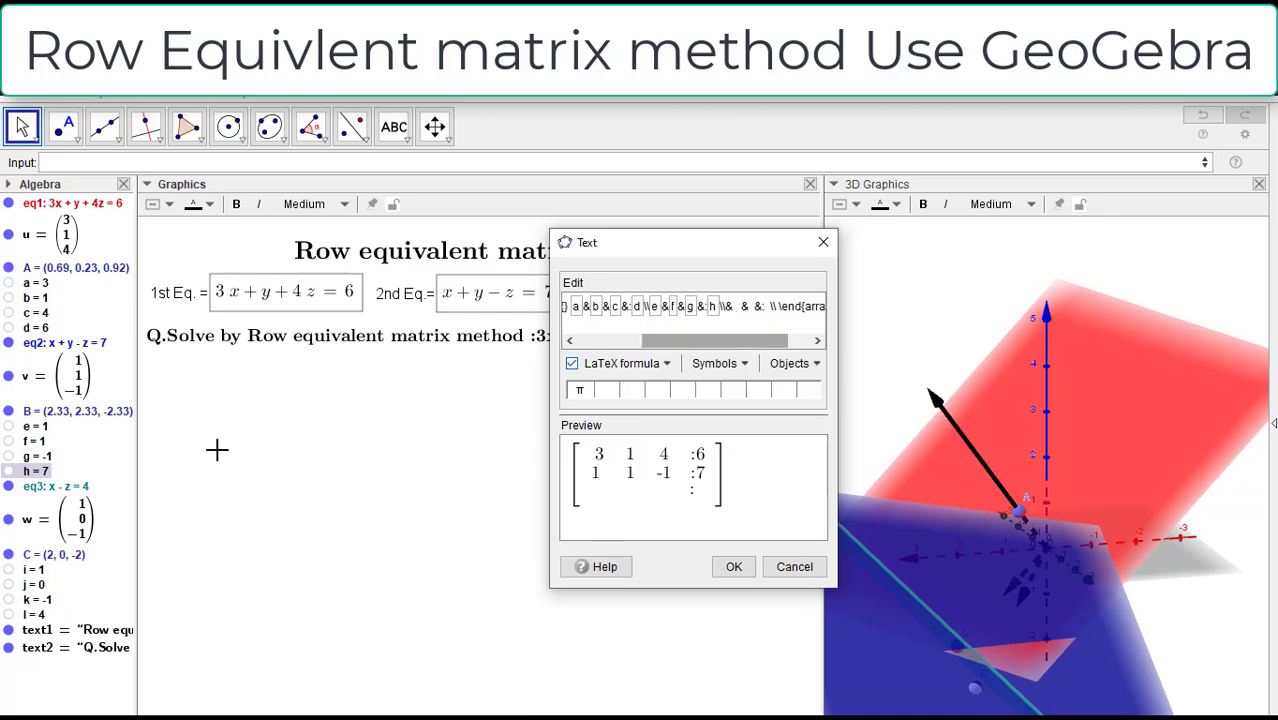
{"action": "left_click", "coordinate": [30, 569]}
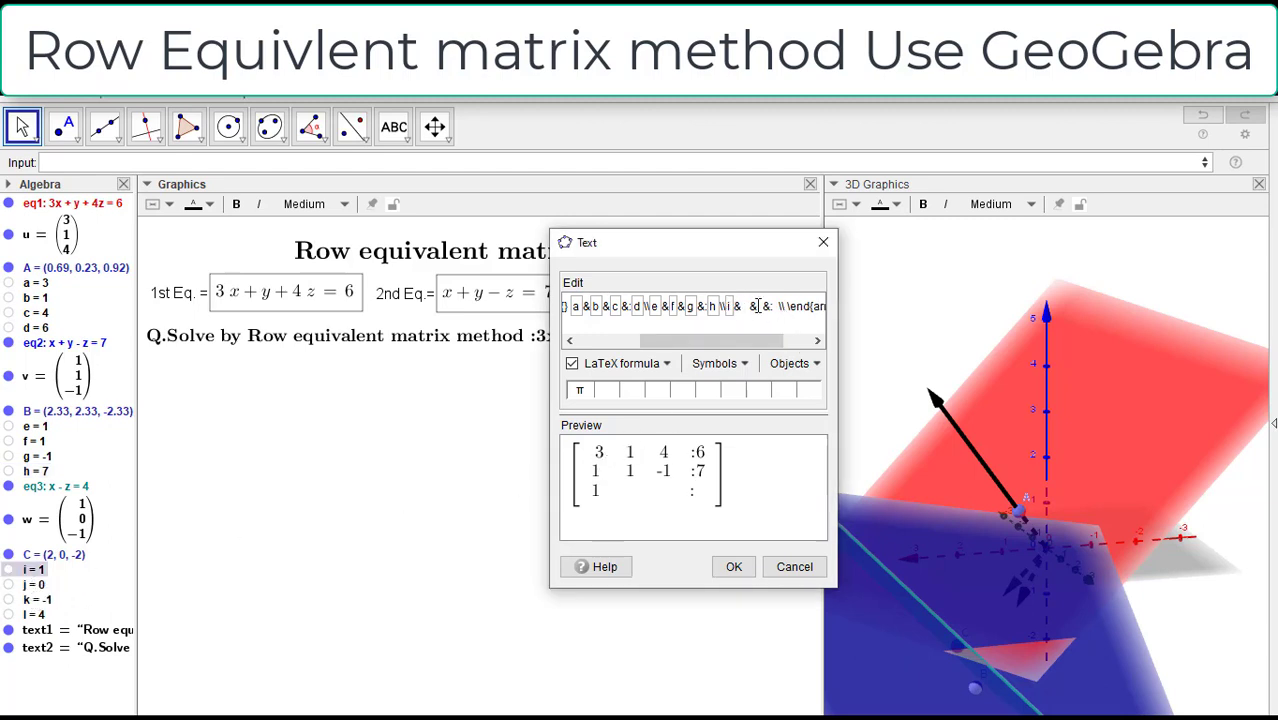
{"action": "key", "text": "BackSpace"}
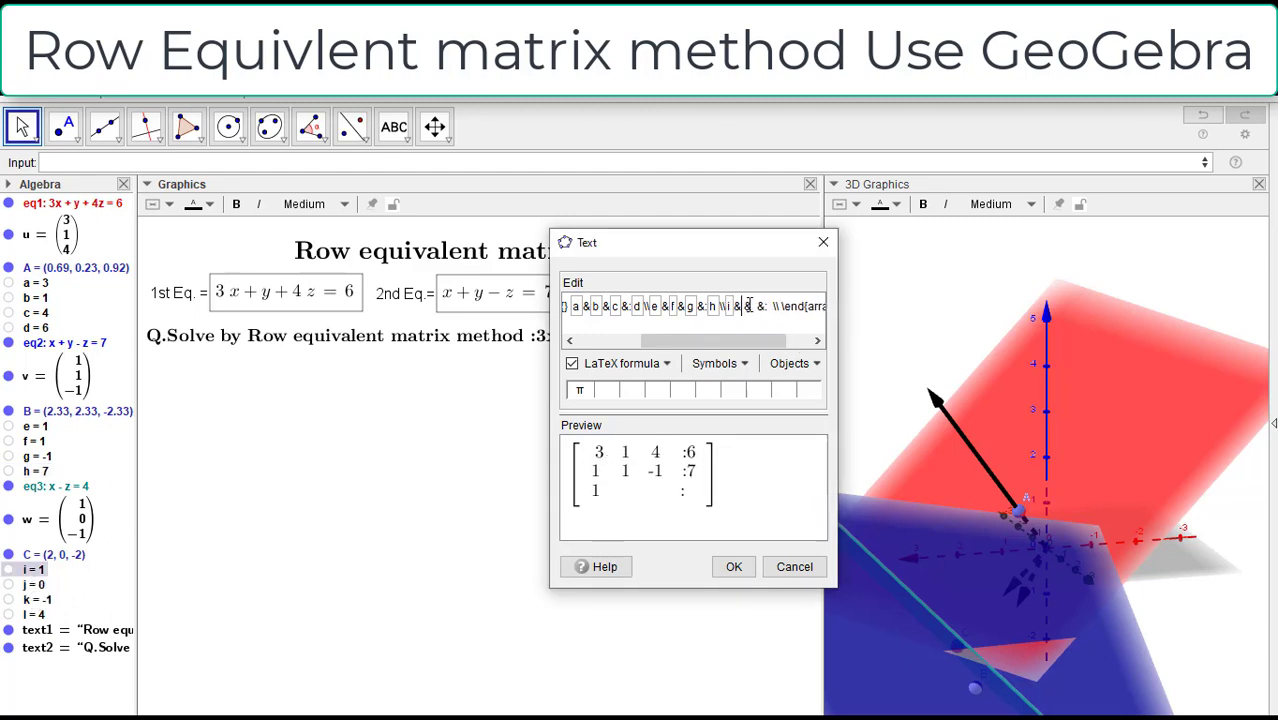
{"action": "key", "text": "BackSpace"}
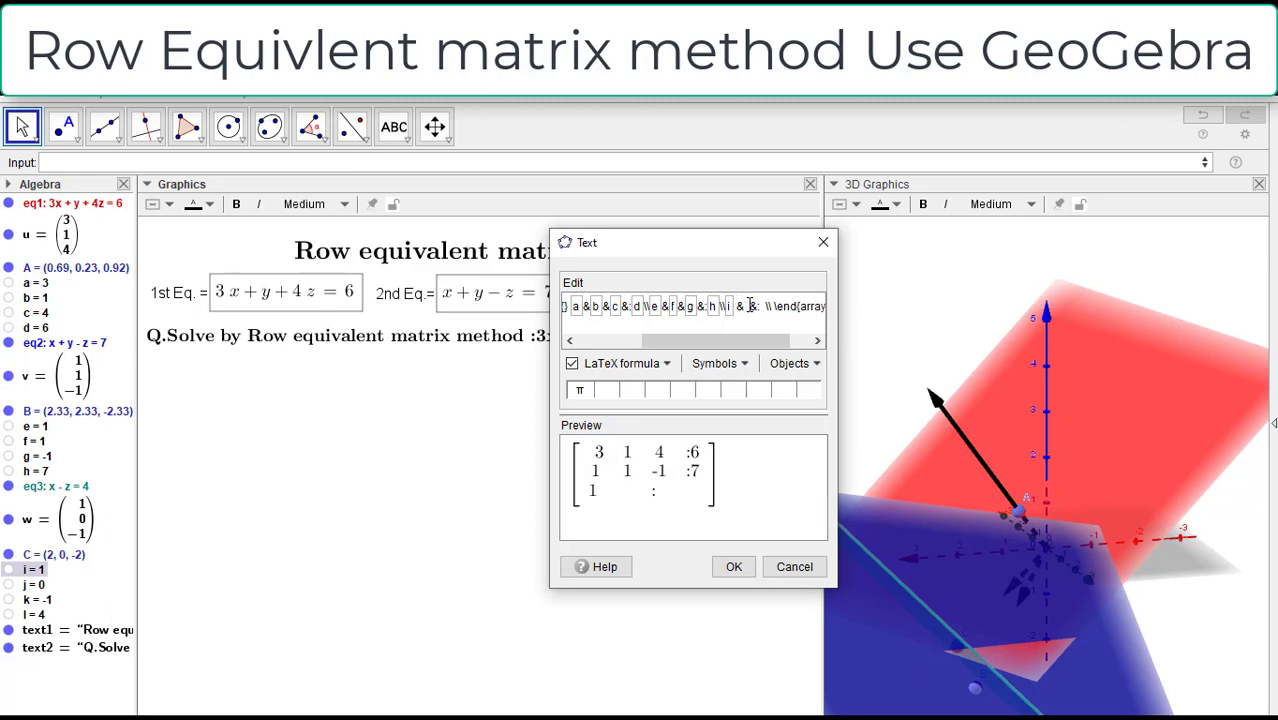
{"action": "type", "text": "&"}
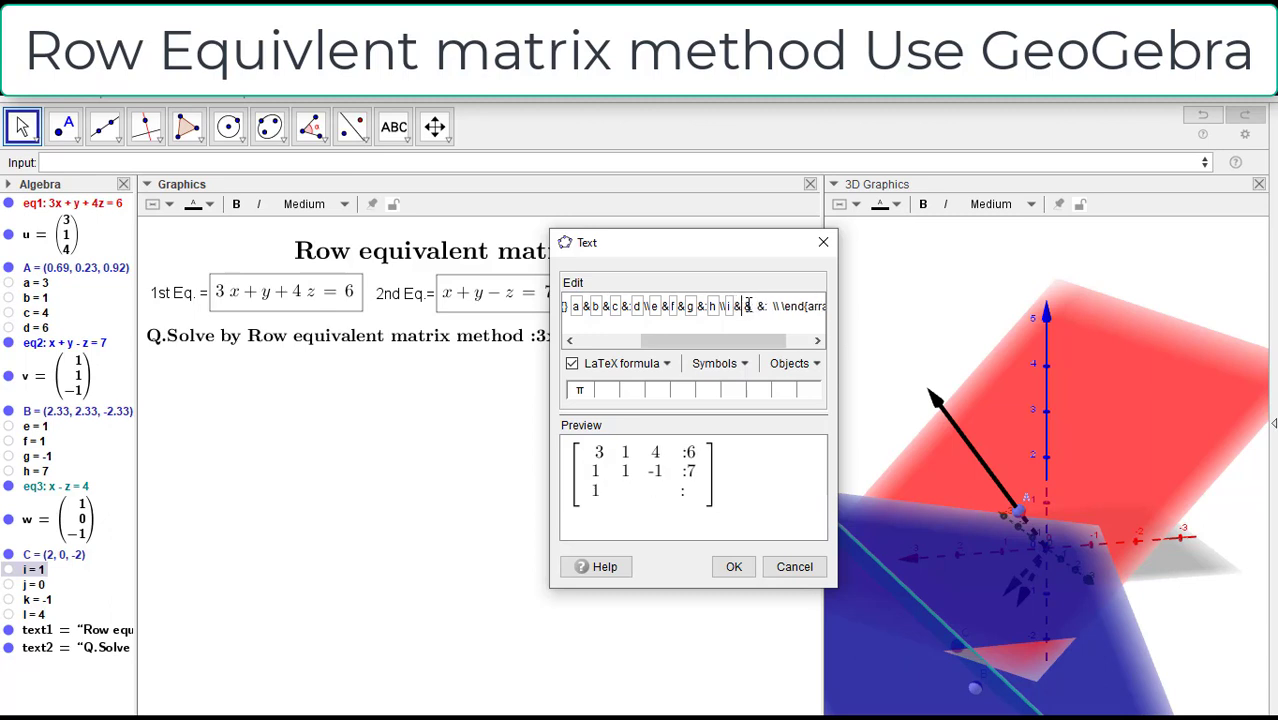
{"action": "key", "text": "Right"}
{"action": "key", "text": "BackSpace"}
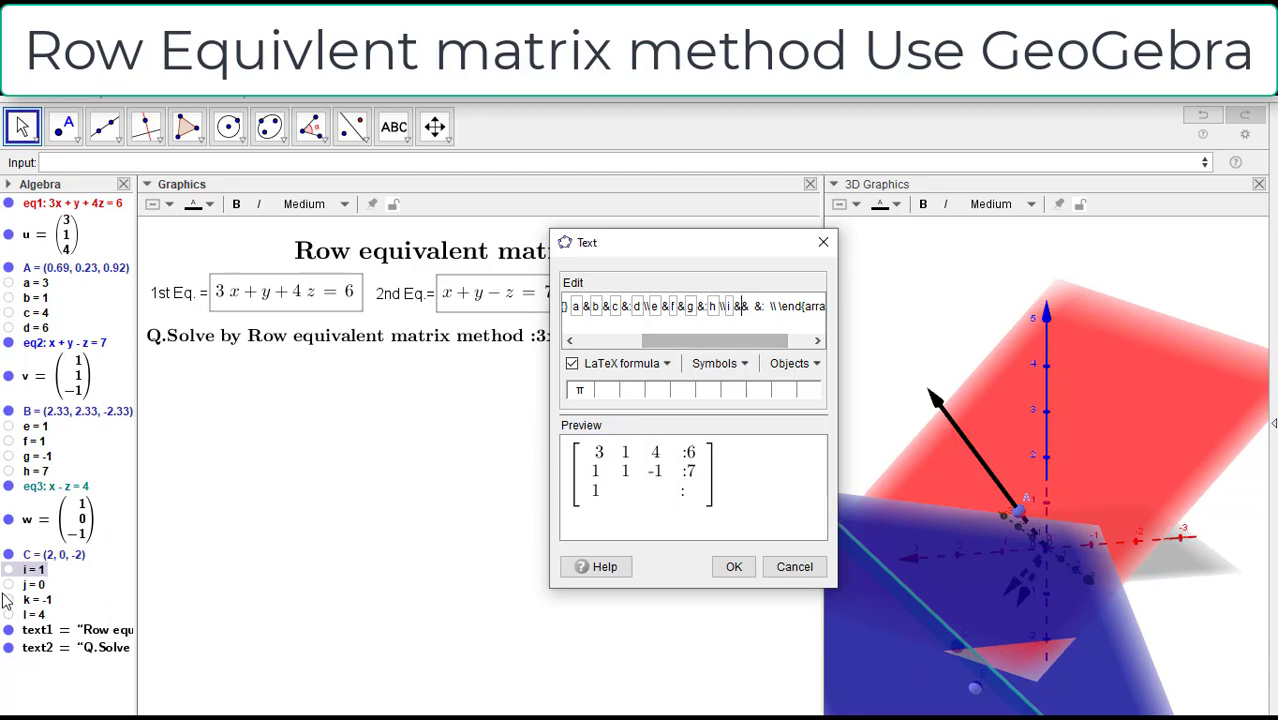
{"action": "left_click", "coordinate": [33, 584]}
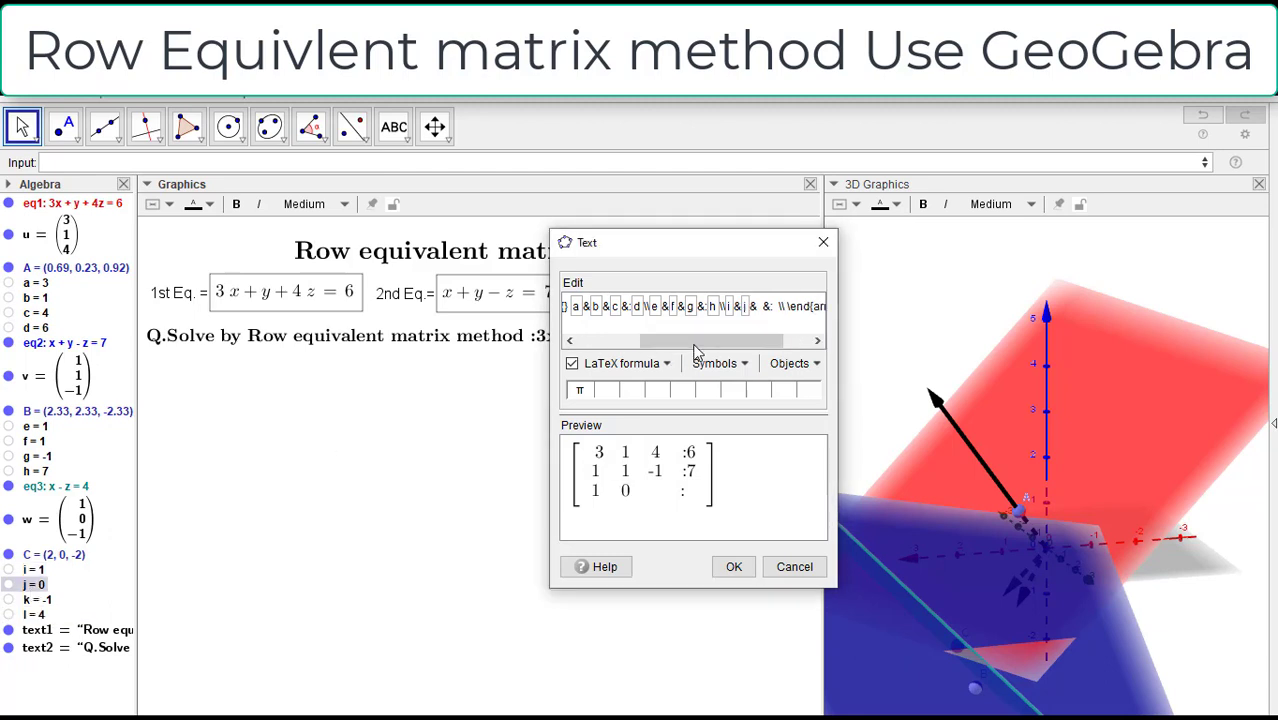
Step: Insert the objects k and l as the third and augmented entries of the matrix's third row, removing surplus spaces
{"action": "left_click_drag", "start_coordinate": [697, 350], "coordinate": [724, 350]}
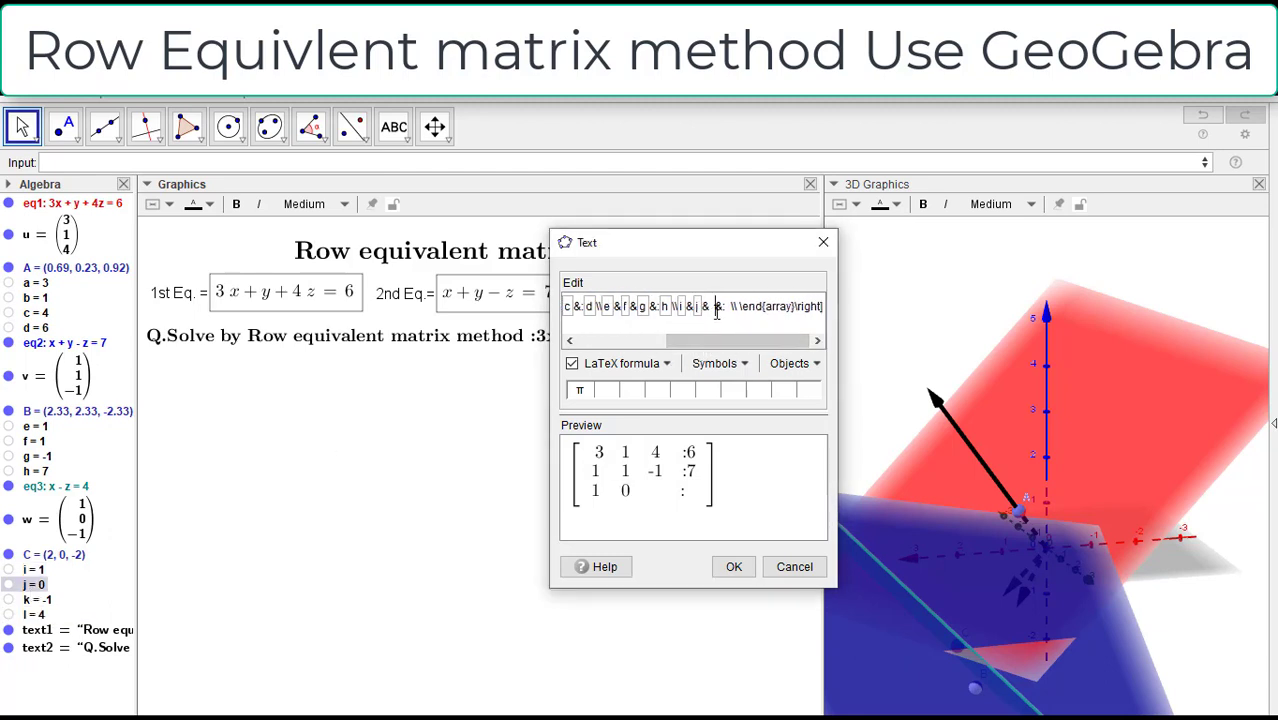
{"action": "left_click", "coordinate": [716, 306]}
{"action": "key", "text": "BackSpace"}
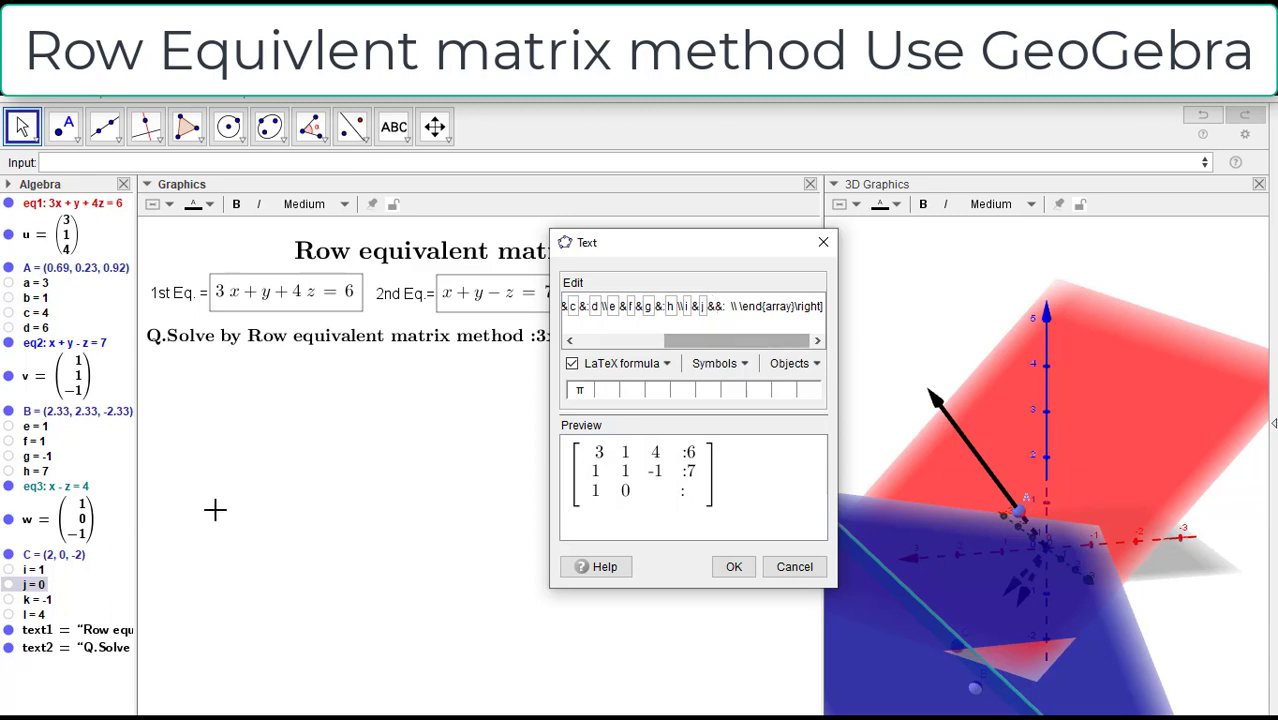
{"action": "left_click", "coordinate": [40, 600]}
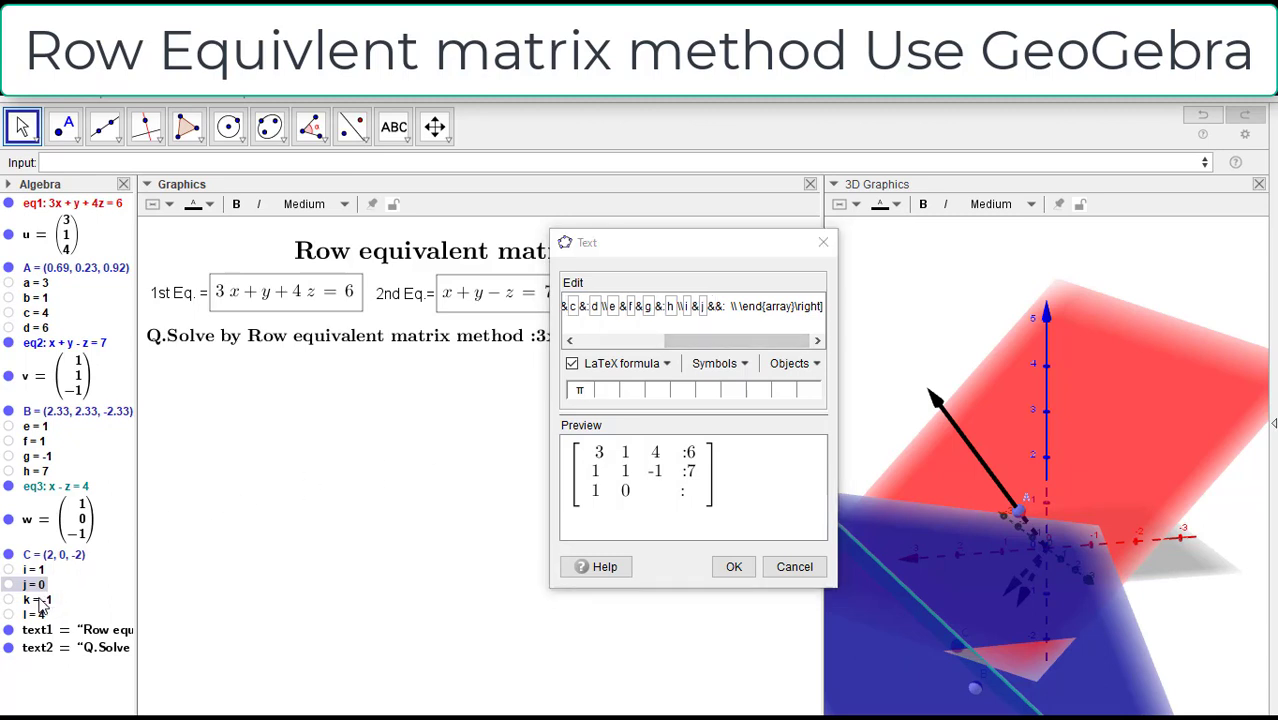
{"action": "left_click", "coordinate": [742, 306]}
{"action": "key", "text": "BackSpace"}
{"action": "key", "text": "BackSpace"}
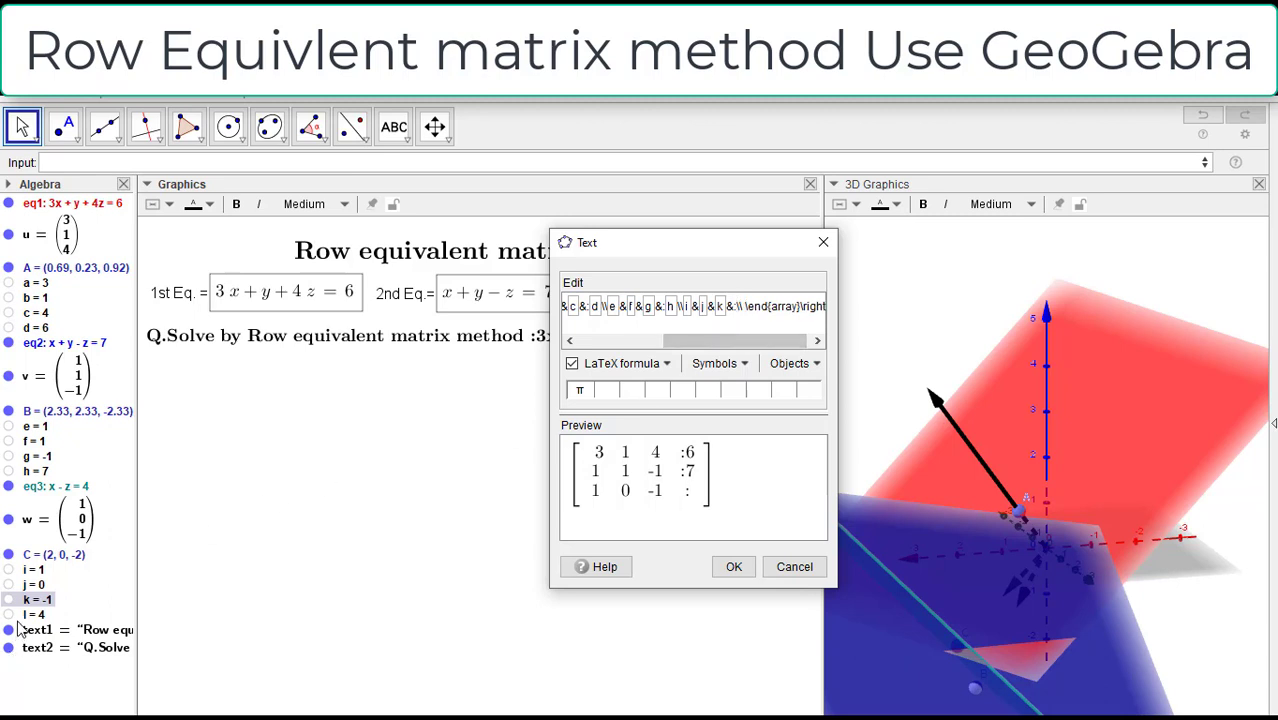
{"action": "left_click", "coordinate": [30, 614]}
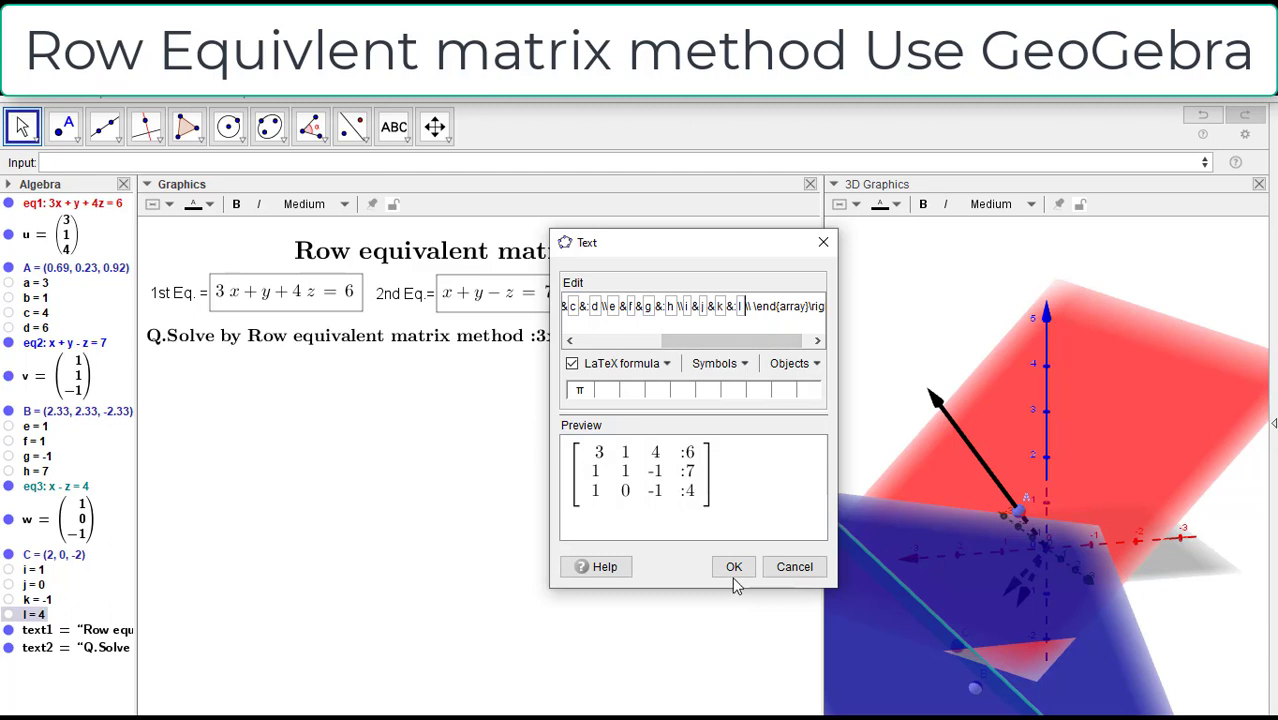
Step: Check the complete LaTeX code, create the augmented matrix text, and move it just below the start of the question
{"action": "left_click_drag", "start_coordinate": [745, 341], "coordinate": [575, 343]}
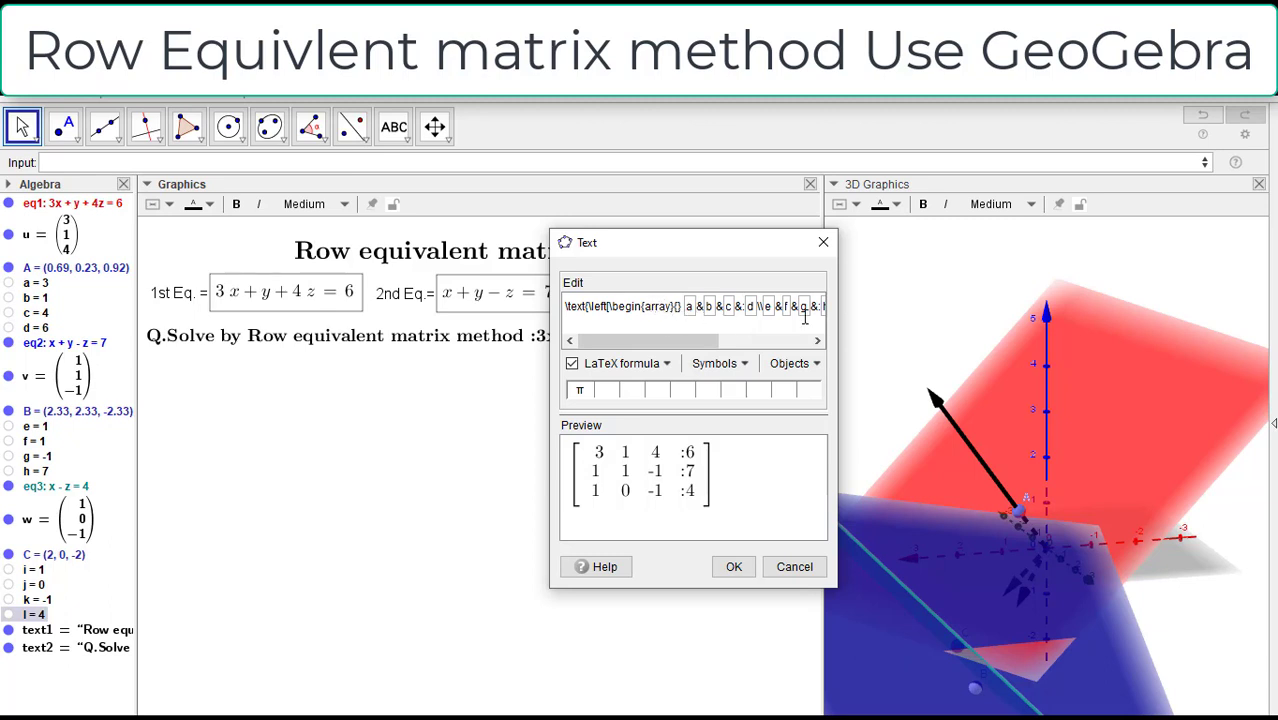
{"action": "left_click_drag", "start_coordinate": [708, 342], "coordinate": [860, 369]}
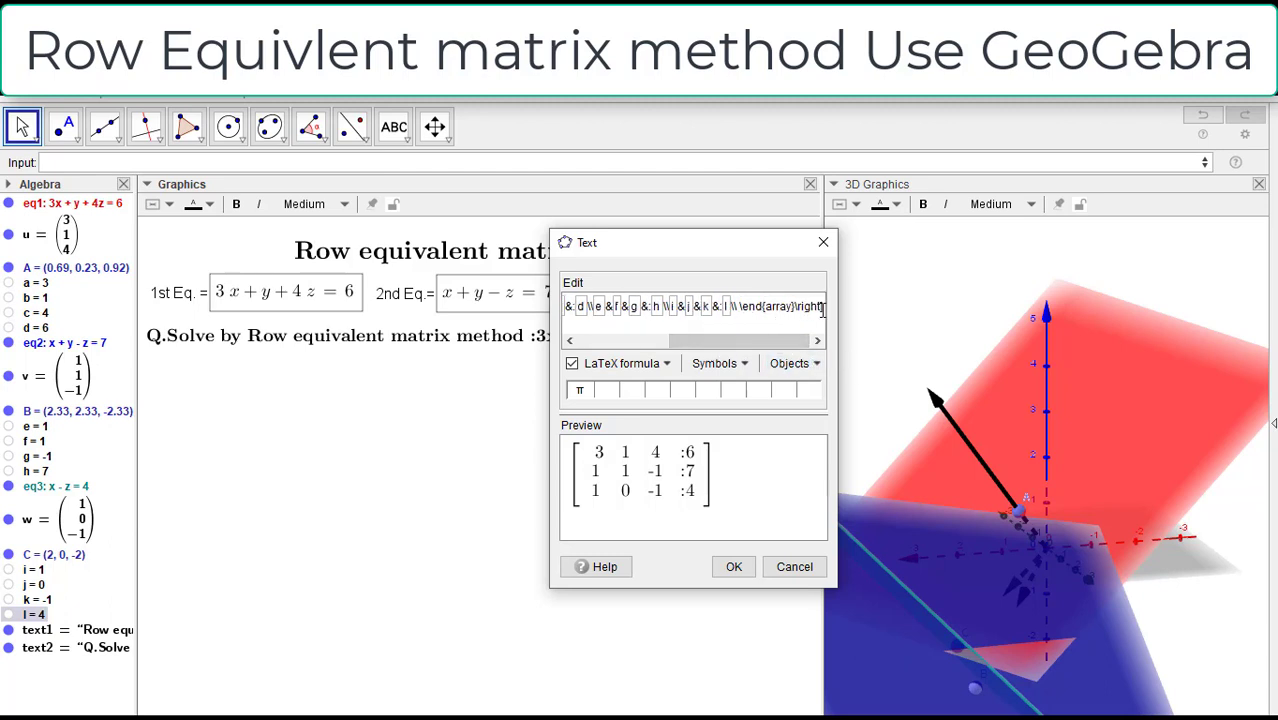
{"action": "left_click", "coordinate": [733, 567]}
{"action": "left_click_drag", "start_coordinate": [553, 453], "coordinate": [248, 403]}
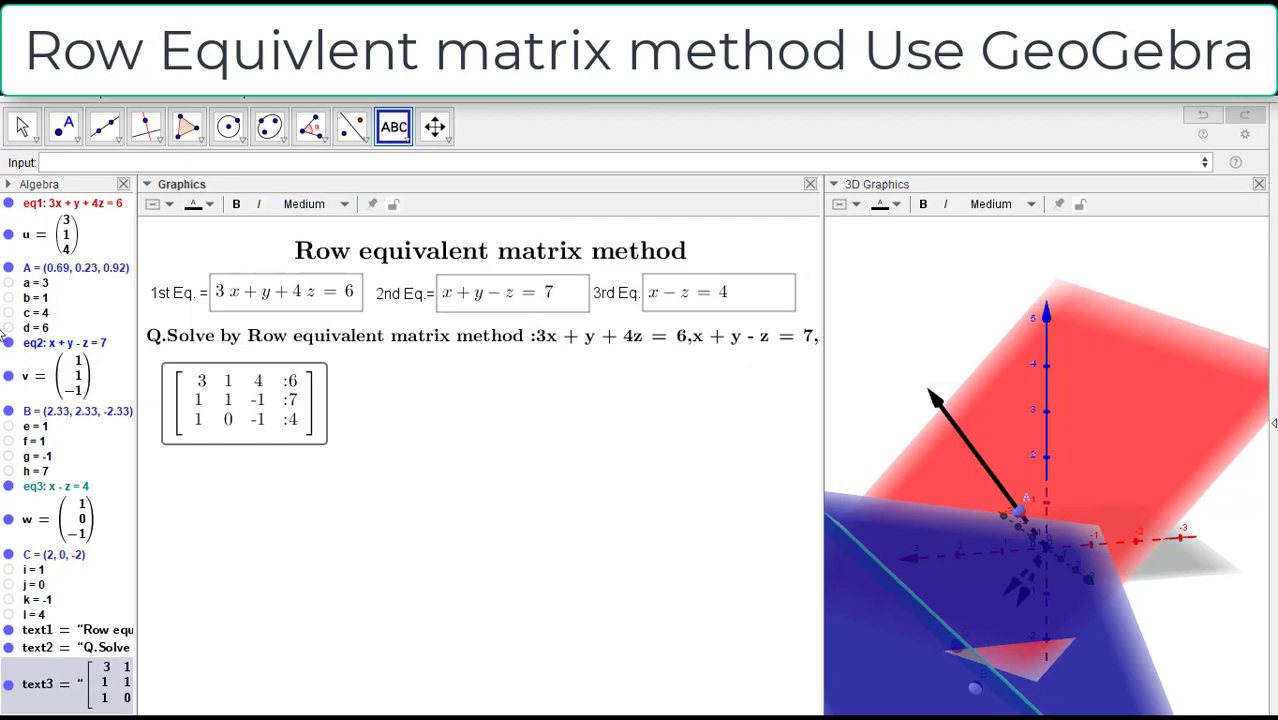
{"action": "left_click", "coordinate": [21, 127]}
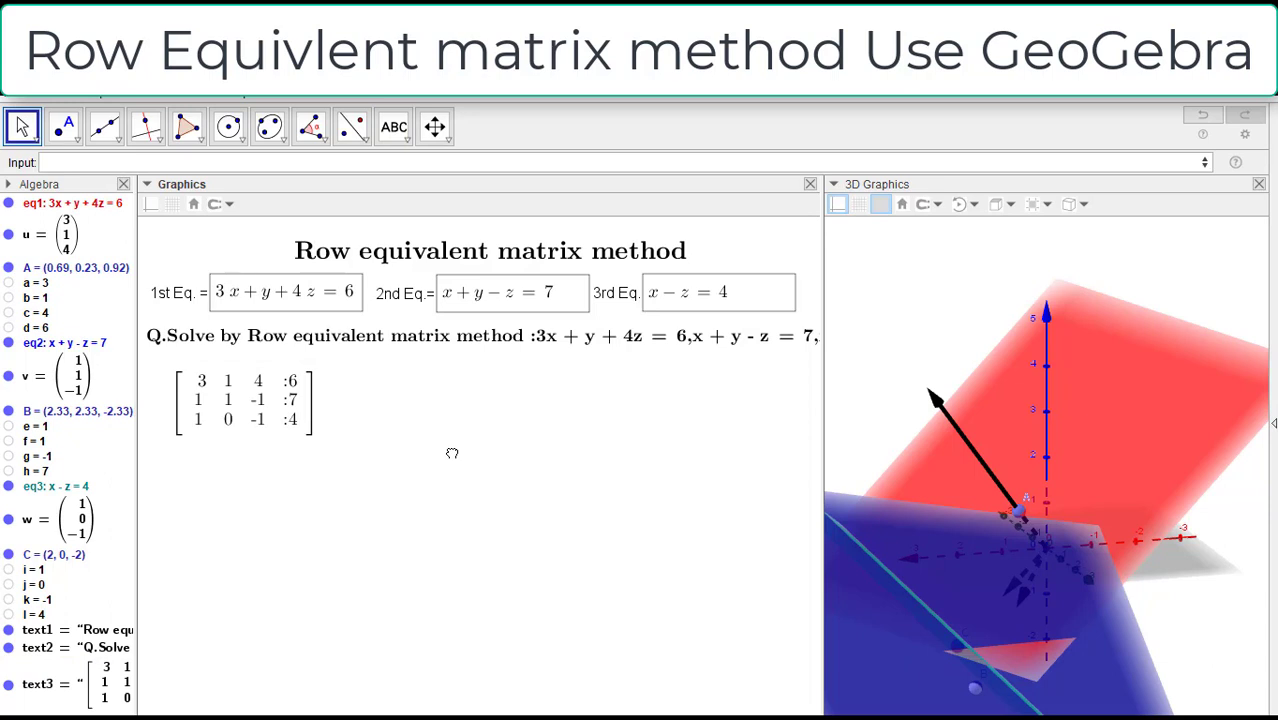
{"action": "left_click", "coordinate": [271, 394]}
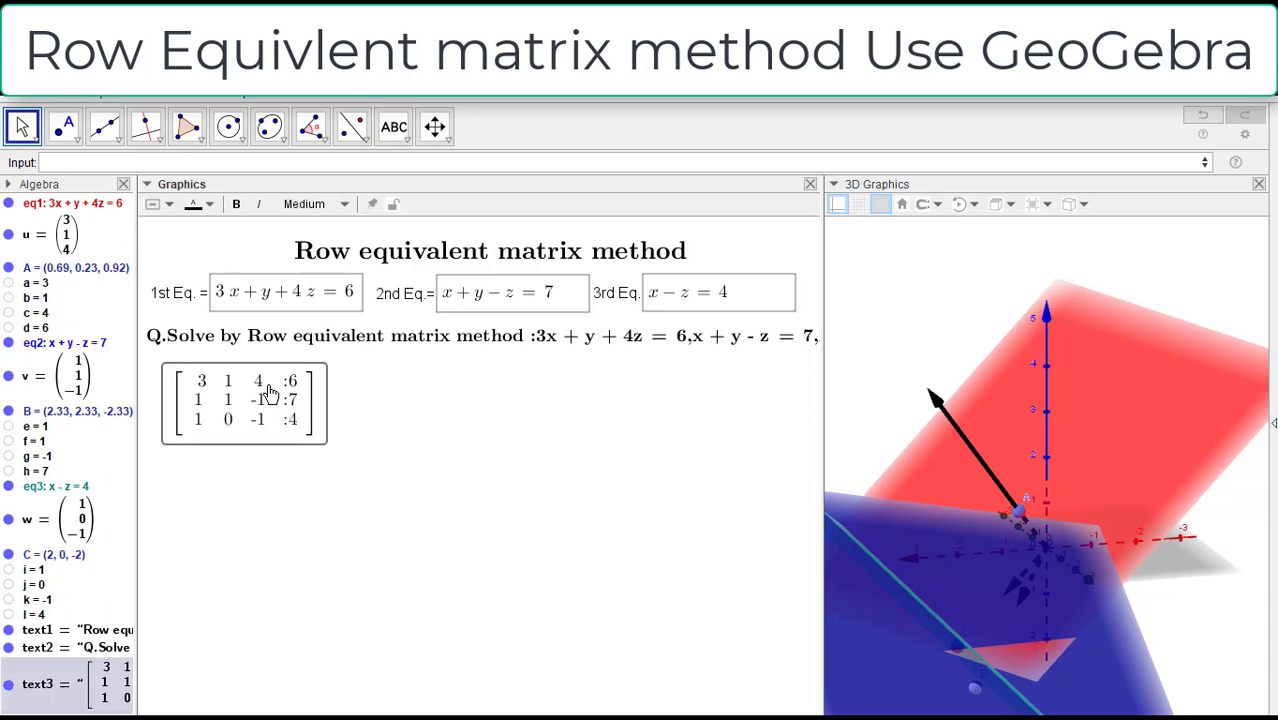
{"action": "left_click", "coordinate": [392, 405]}
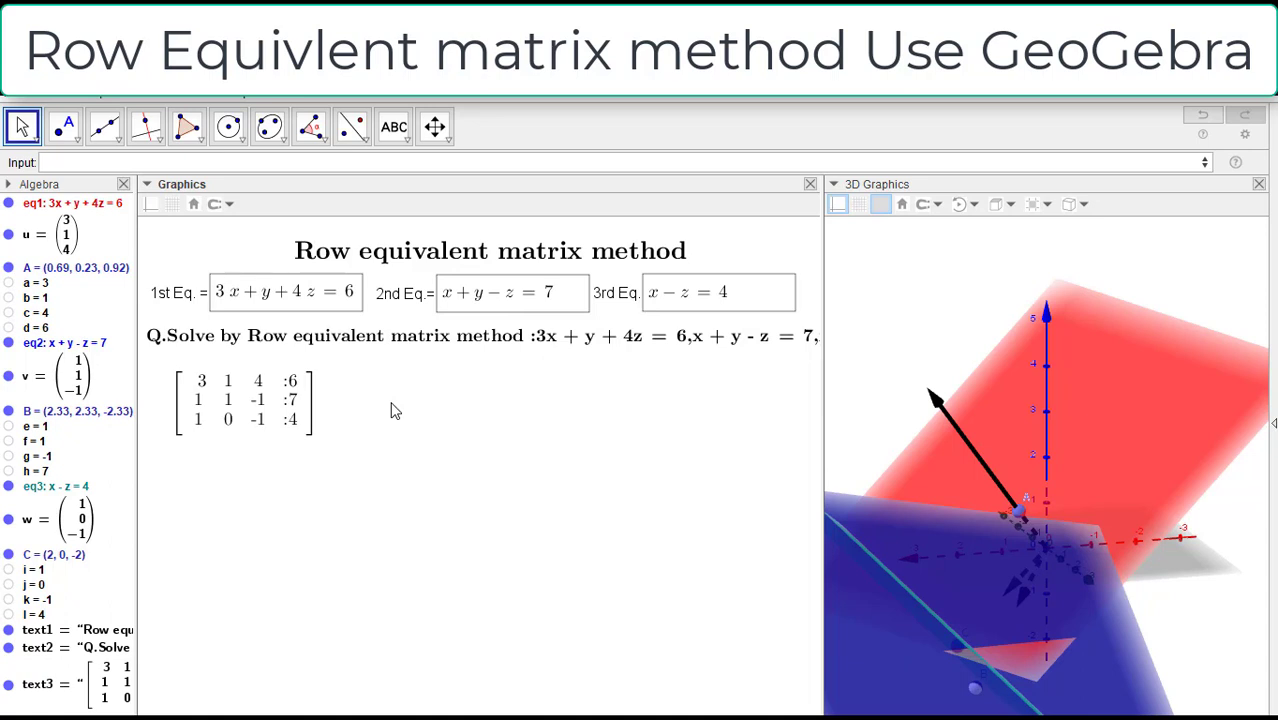
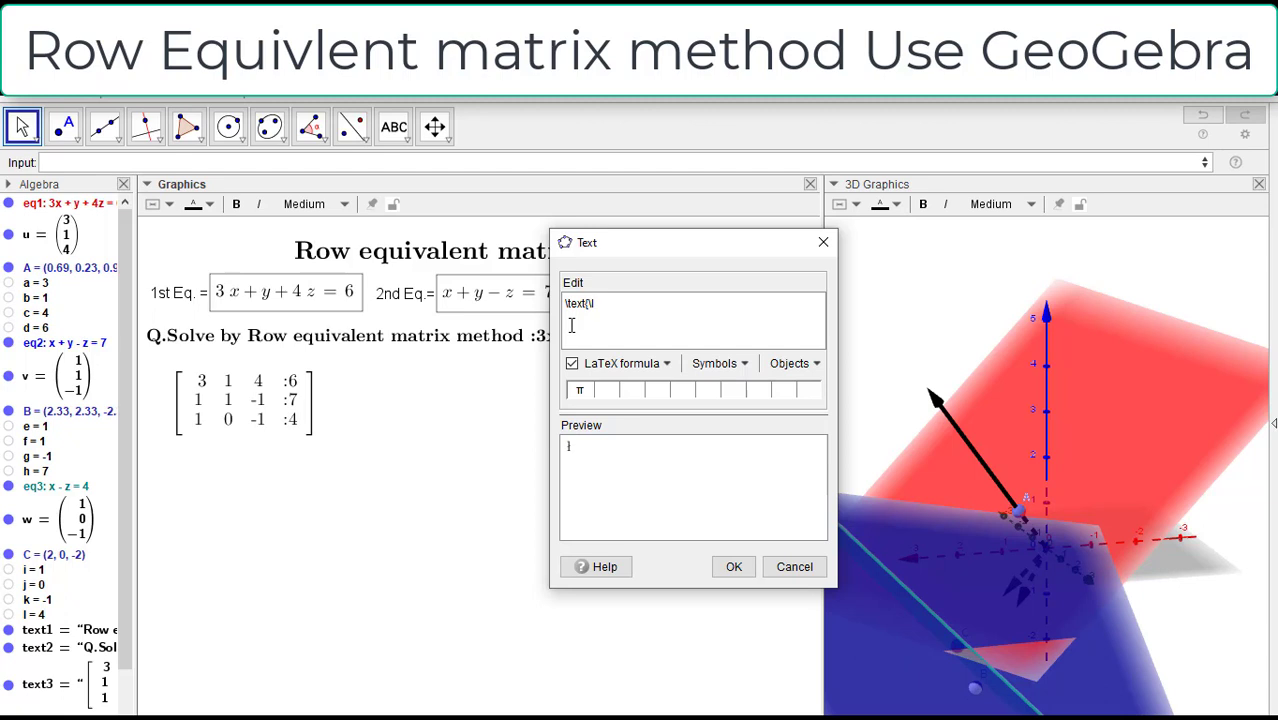
Step: Fill the new LaTeX text with the blank three-row augmented matrix template, using \left[\begin{array}{} inside the \text wrapper
{"action": "type", "text": "eft["}
{"action": "left_click_drag", "start_coordinate": [607, 303], "coordinate": [560, 310]}
{"action": "left_click", "coordinate": [643, 301]}
{"action": "key", "text": "ctrl+v"}
{"action": "left_click_drag", "start_coordinate": [675, 341], "coordinate": [560, 341]}
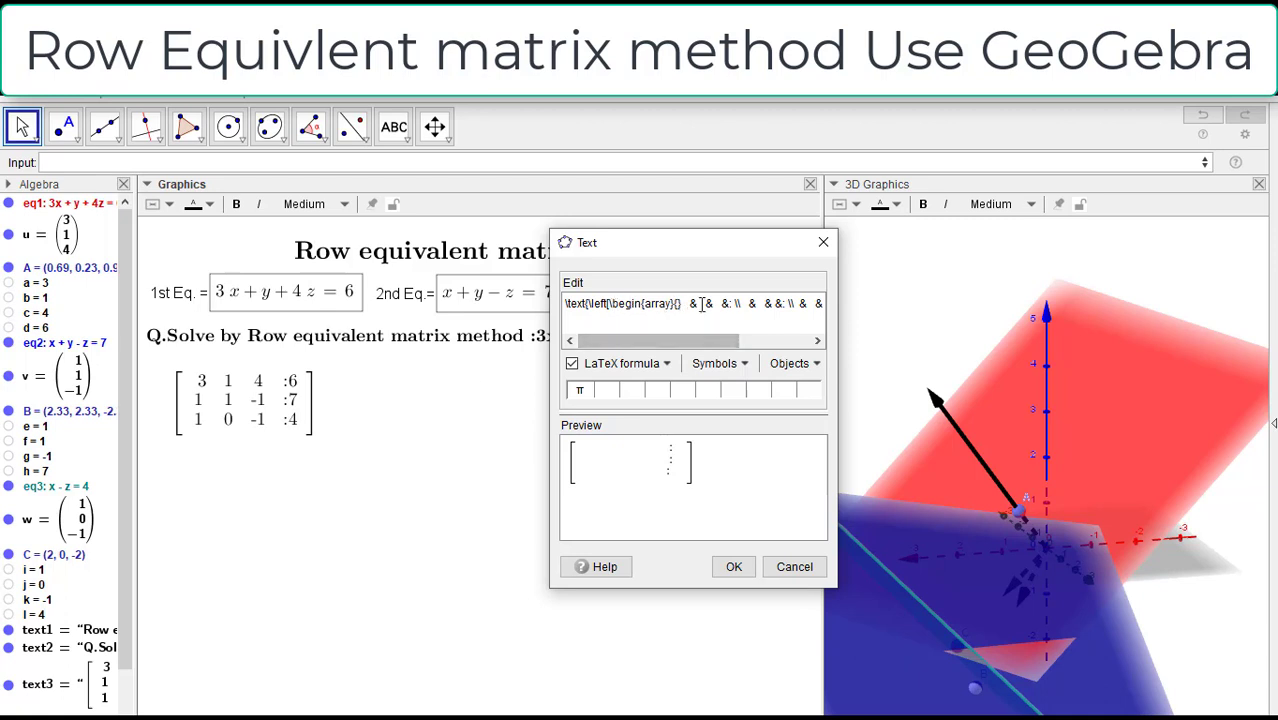
Step: Remove the surplus spaces before the first & separator and insert the object m as the first entry of the matrix's first row
{"action": "key", "text": "BackSpace"}
{"action": "key", "text": "BackSpace"}
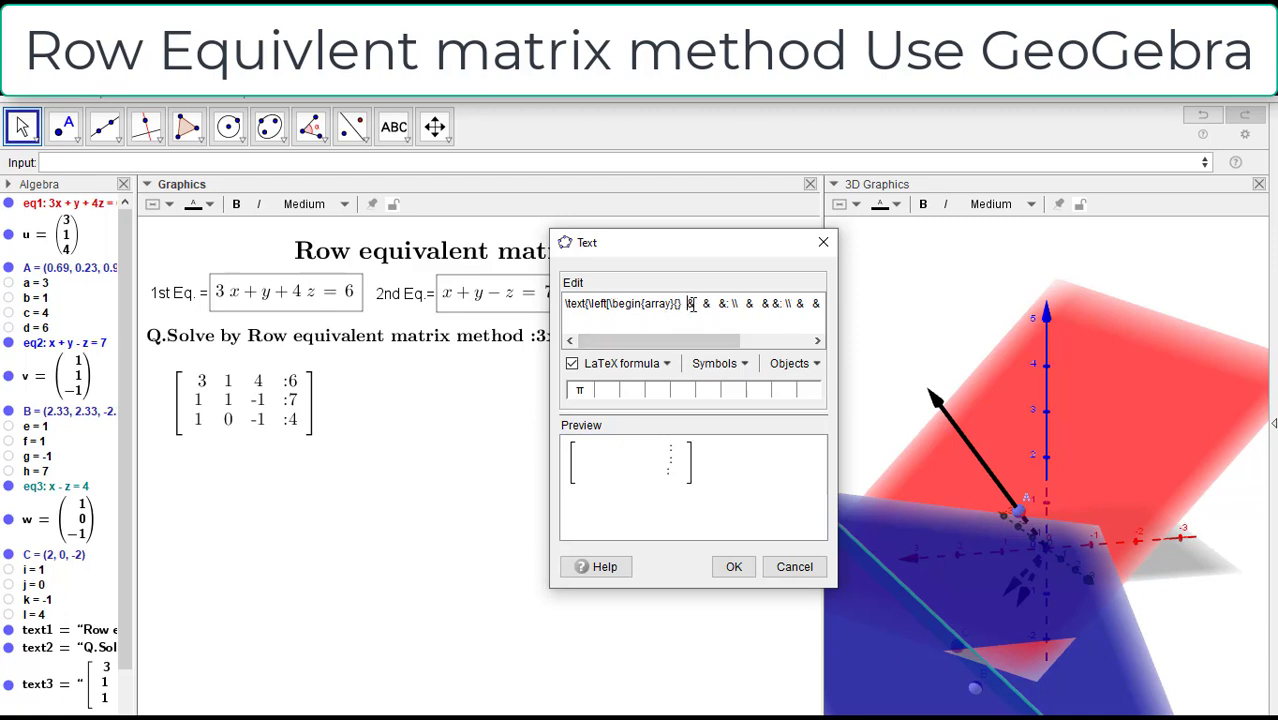
{"action": "key", "text": "BackSpace"}
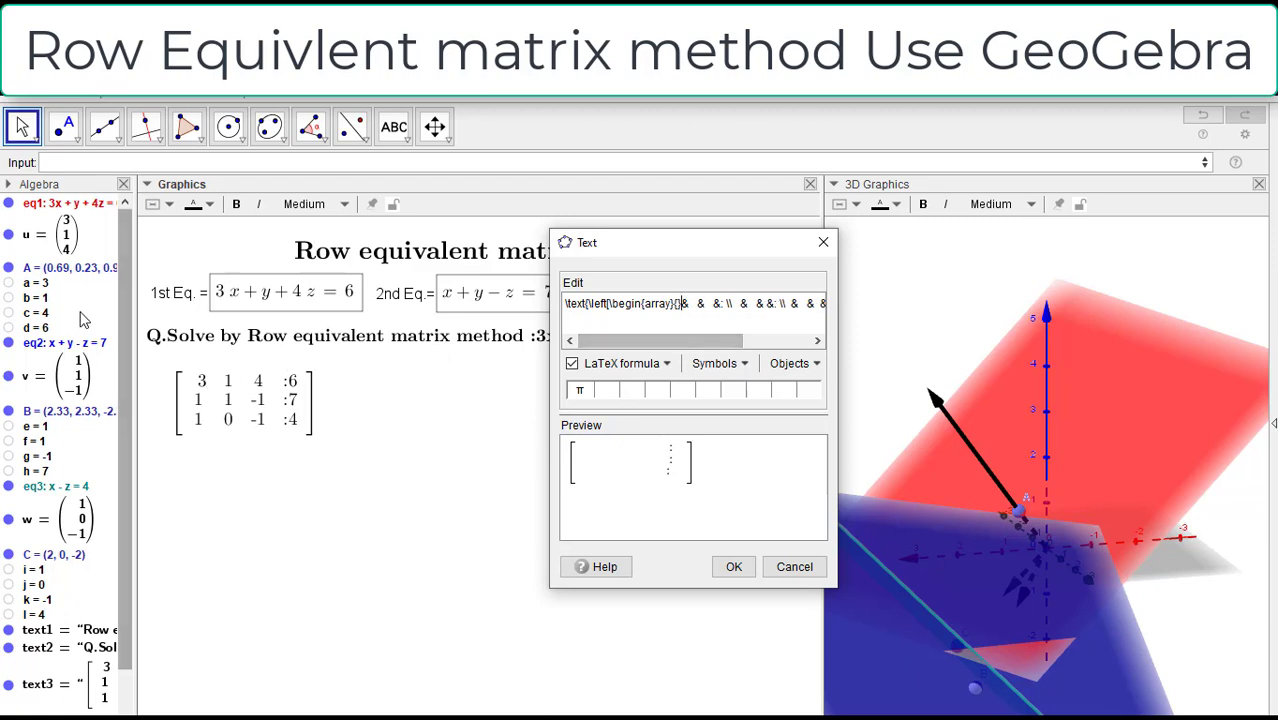
{"action": "left_click_drag", "start_coordinate": [127, 349], "coordinate": [129, 390]}
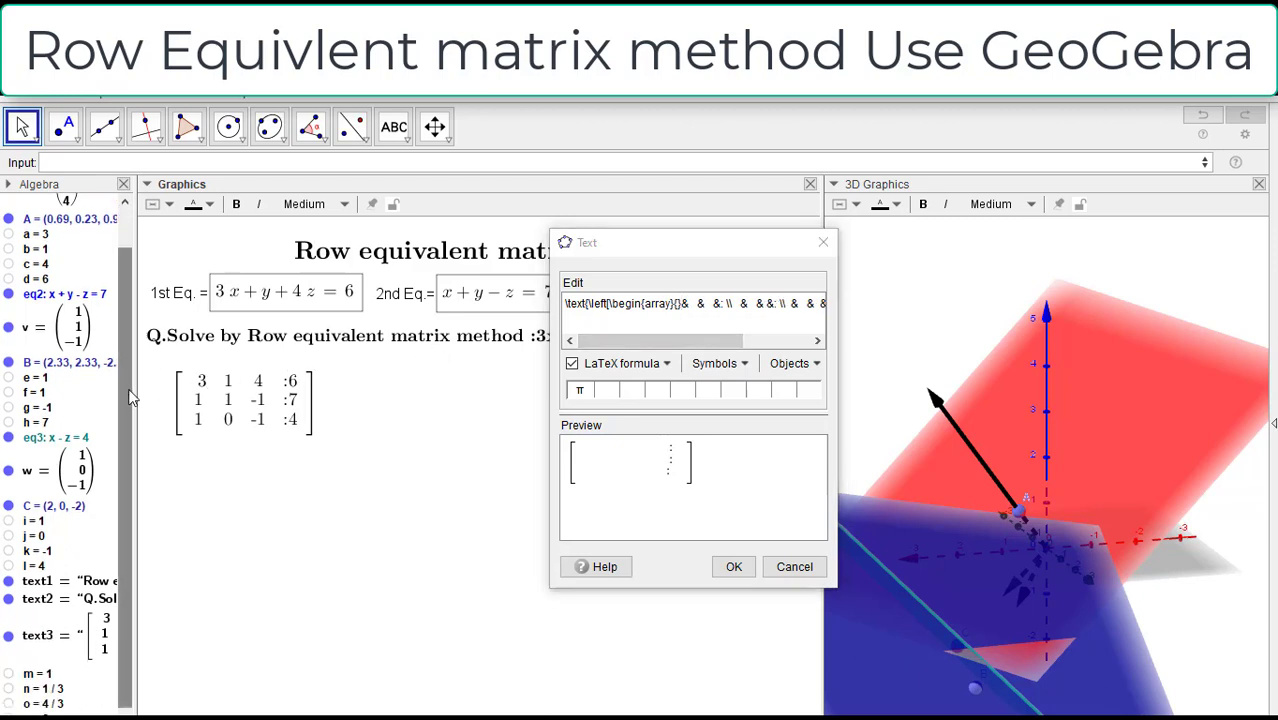
{"action": "left_click", "coordinate": [37, 676]}
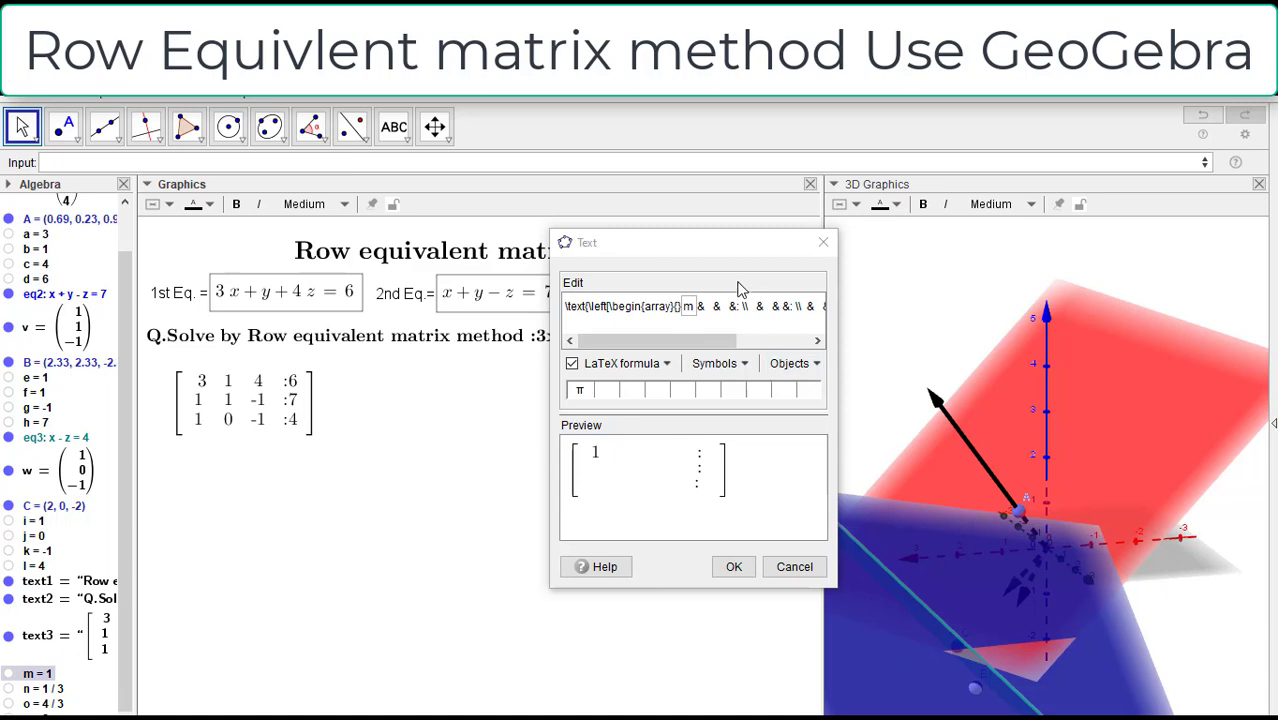
Step: Insert the object n as the first row's second entry and wrap it as fractiontext(n), removing surplus spaces
{"action": "left_click", "coordinate": [715, 309]}
{"action": "key", "text": "BackSpace"}
{"action": "key", "text": "BackSpace"}
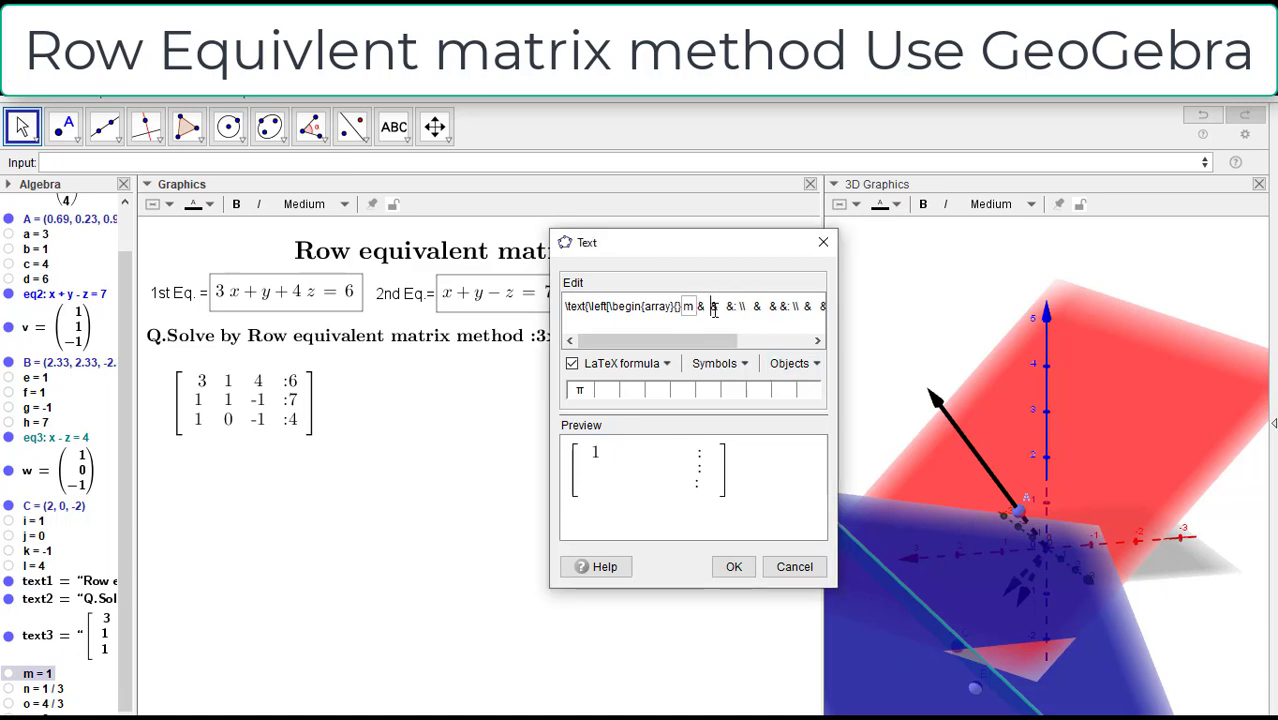
{"action": "left_click", "coordinate": [40, 688]}
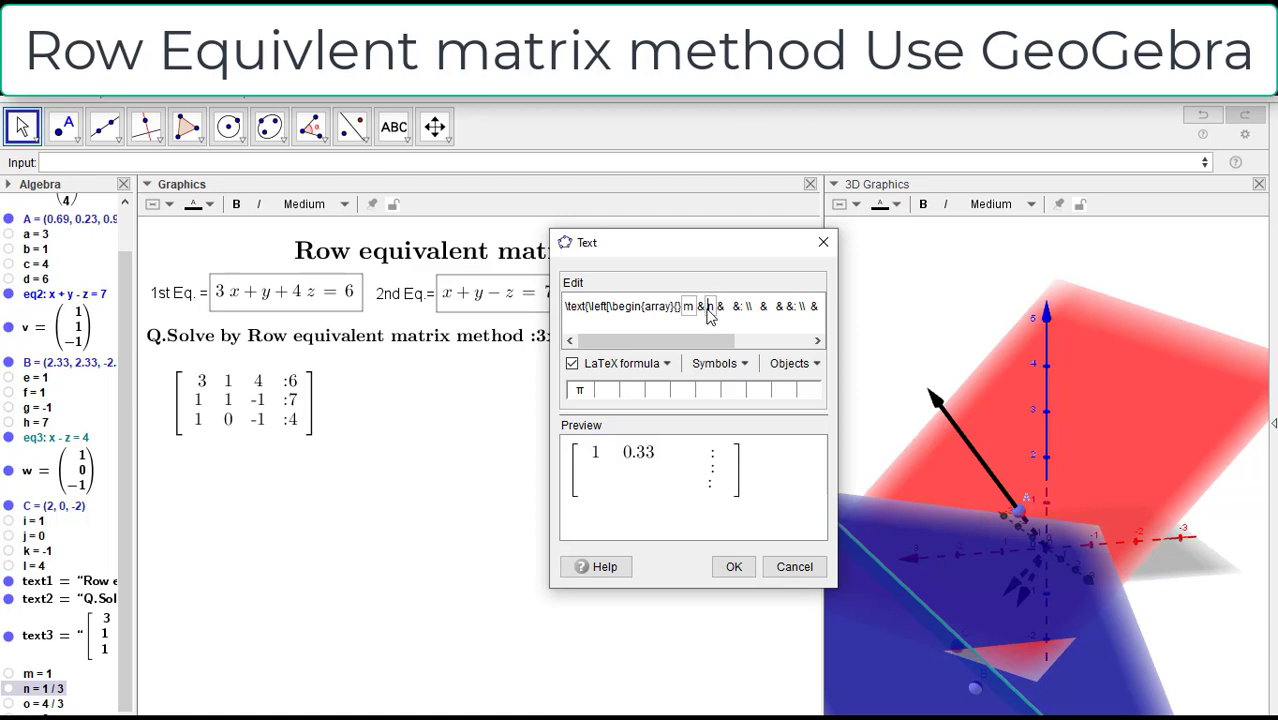
{"action": "type", "text": "fraction"}
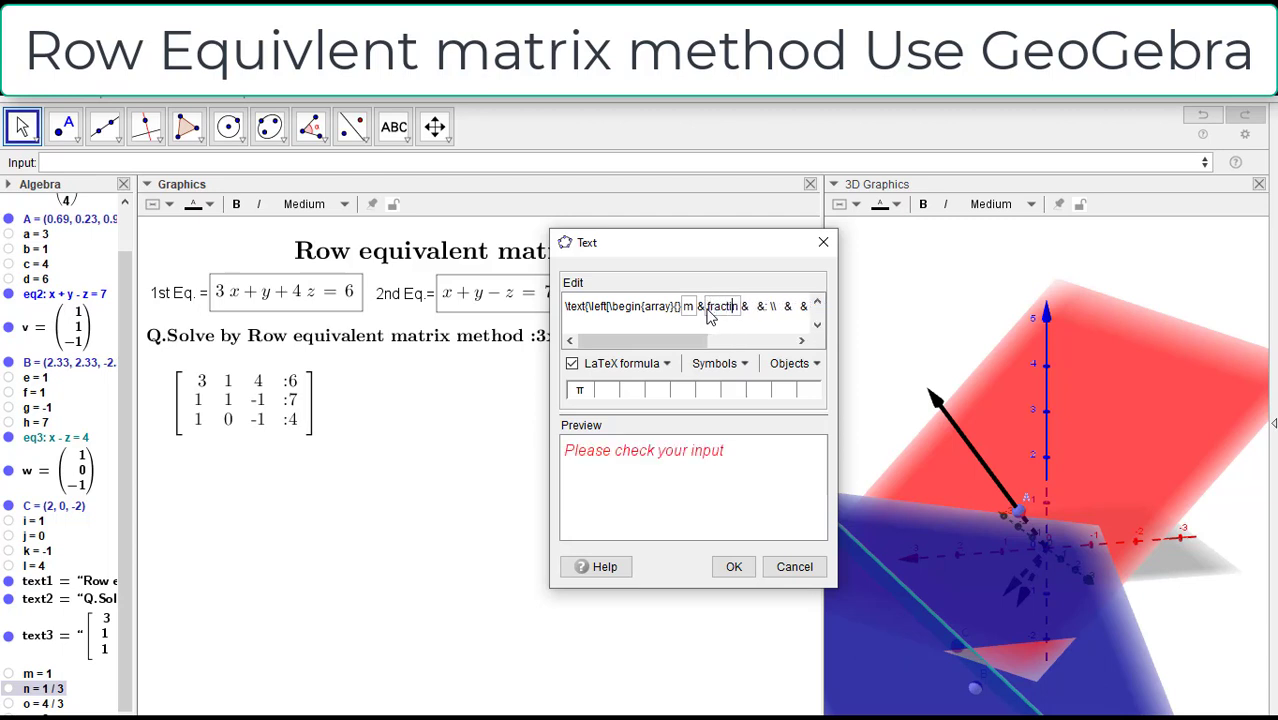
{"action": "type", "text": "text(n"}
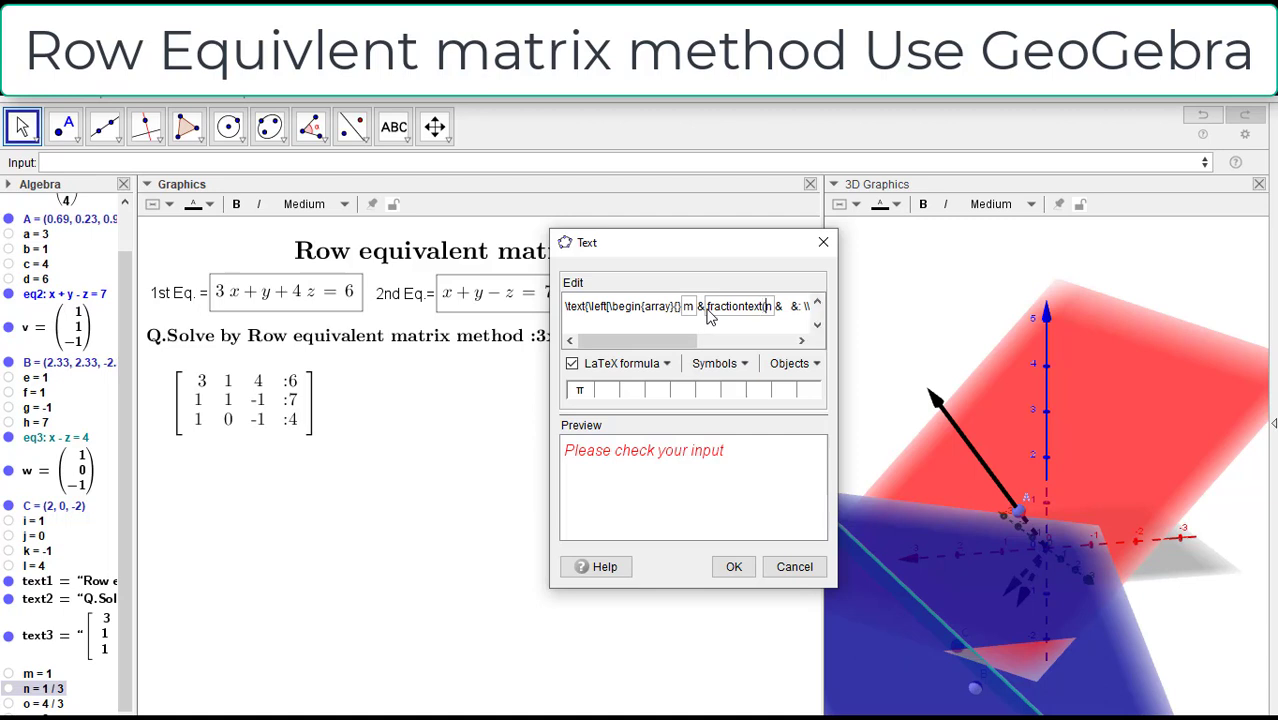
{"action": "type", "text": "("}
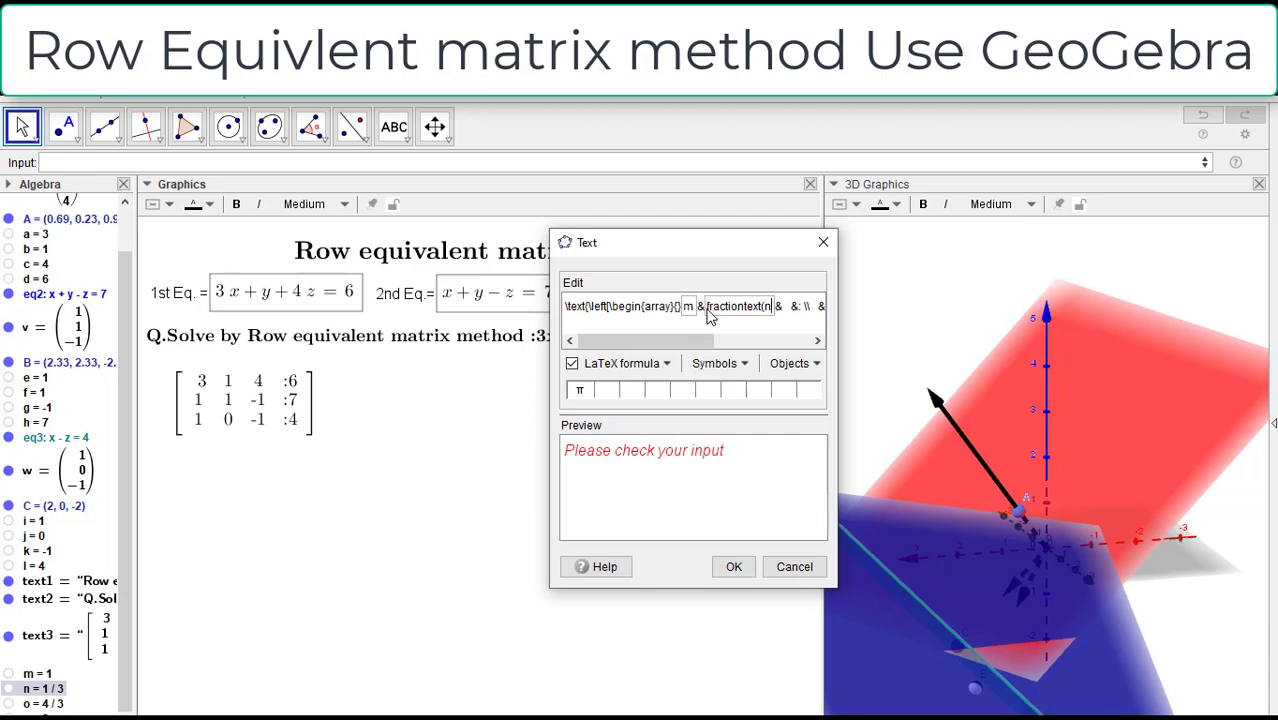
{"action": "type", "text": ")"}
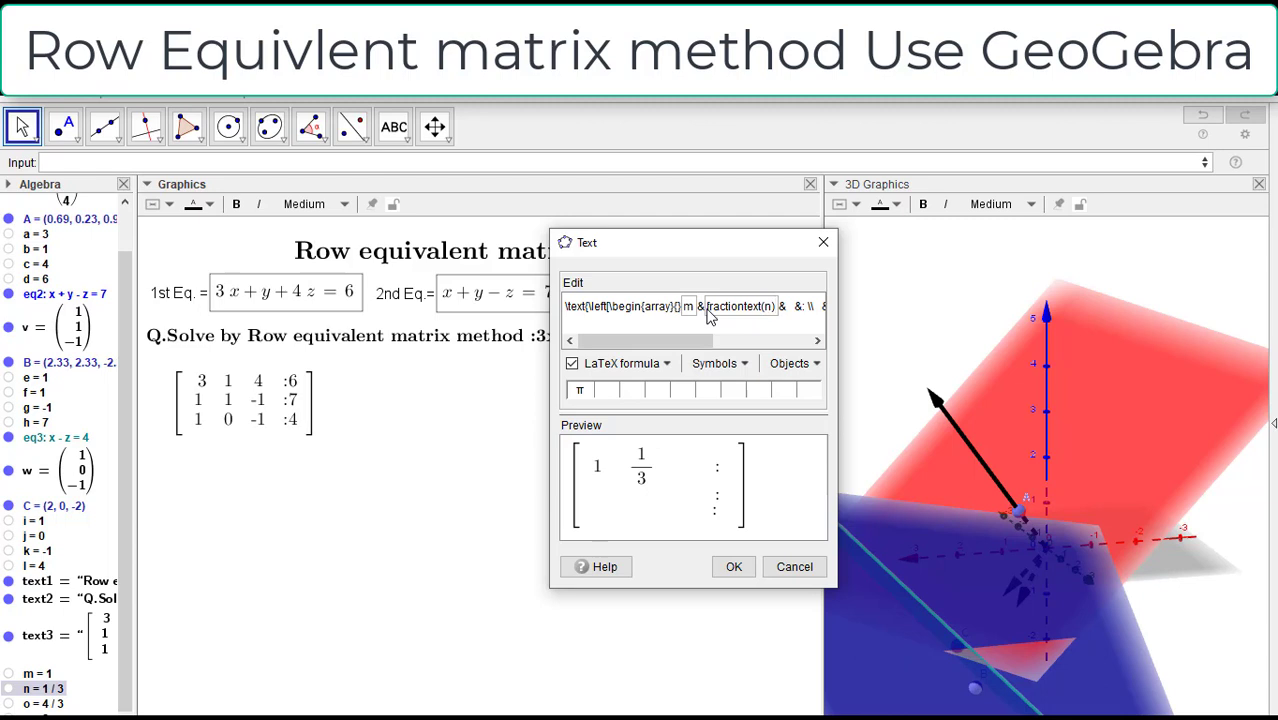
Step: Insert the object o as the first row's third entry and wrap it as fractiontext(o), removing surplus spaces
{"action": "left_click_drag", "start_coordinate": [693, 343], "coordinate": [720, 342]}
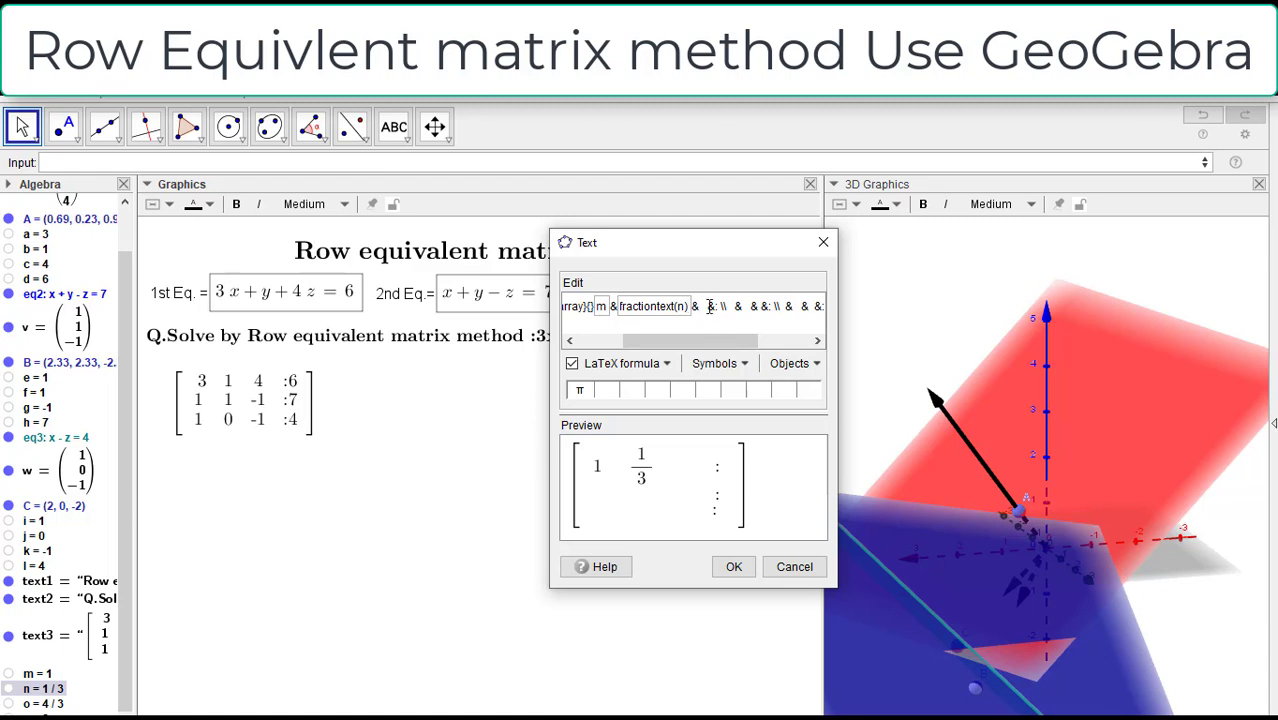
{"action": "key", "text": "Delete"}
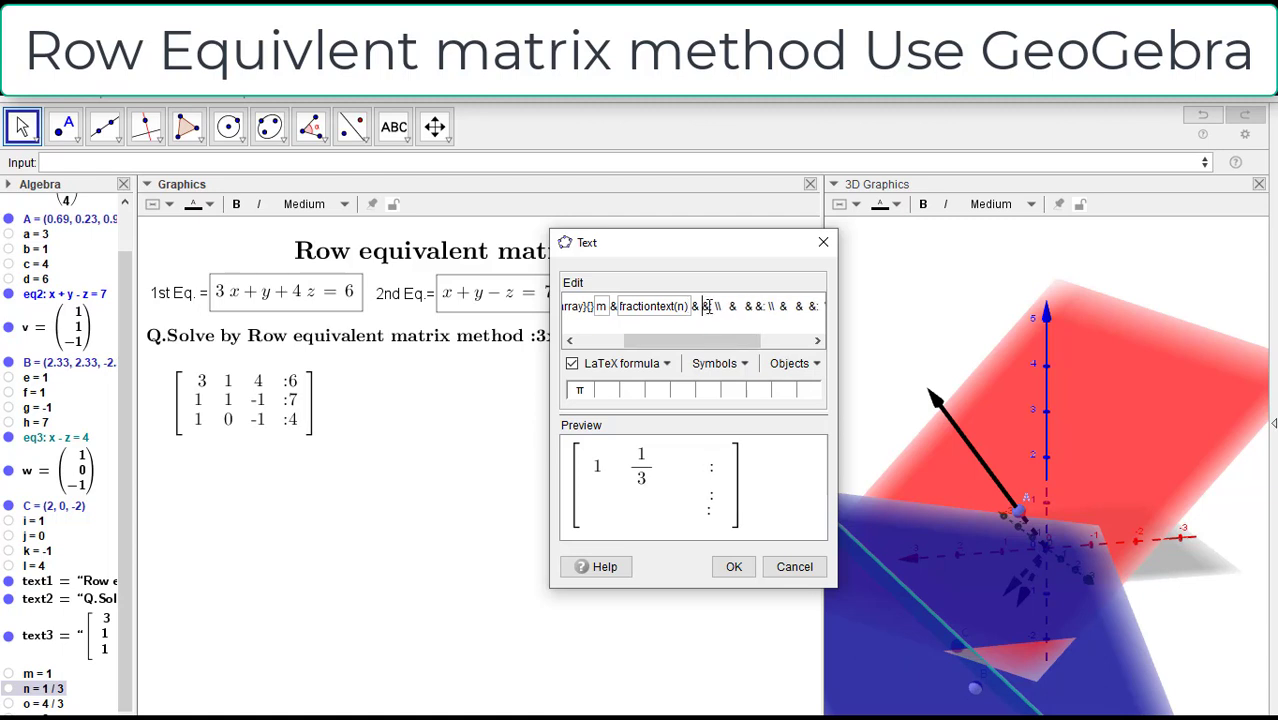
{"action": "key", "text": "BackSpace"}
{"action": "left_click", "coordinate": [50, 702]}
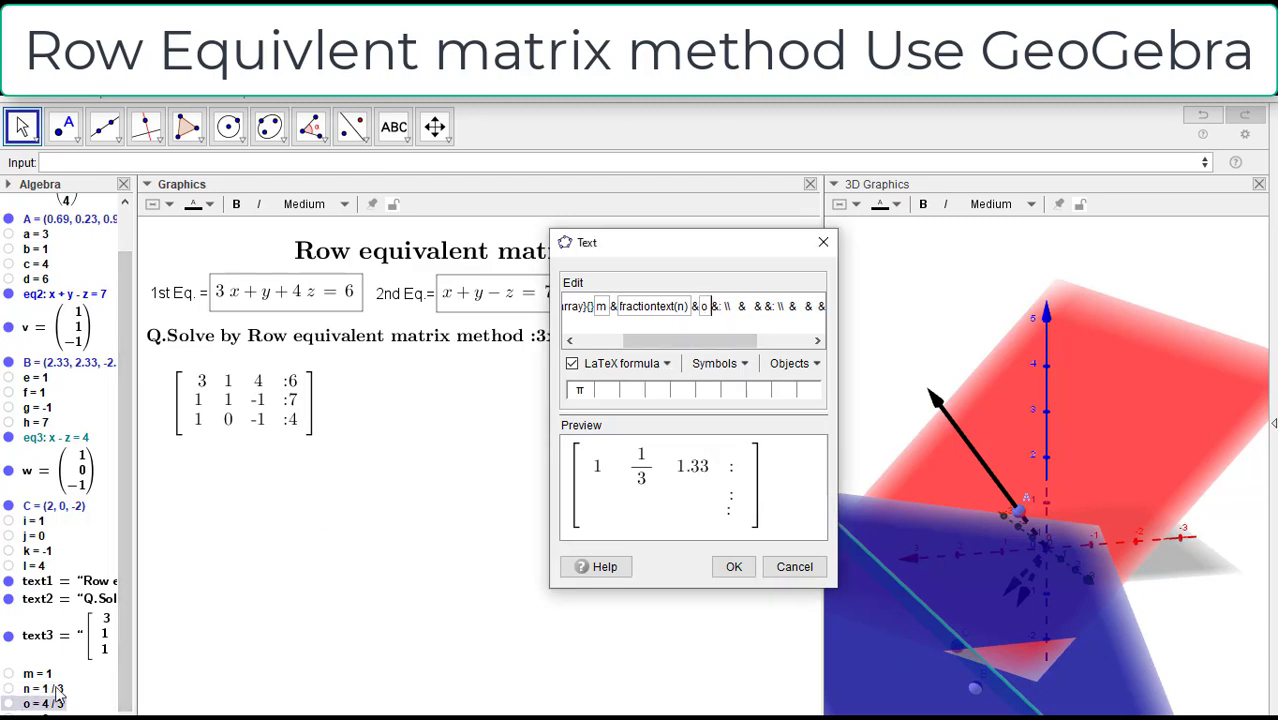
{"action": "left_click", "coordinate": [702, 310]}
{"action": "type", "text": "fract"}
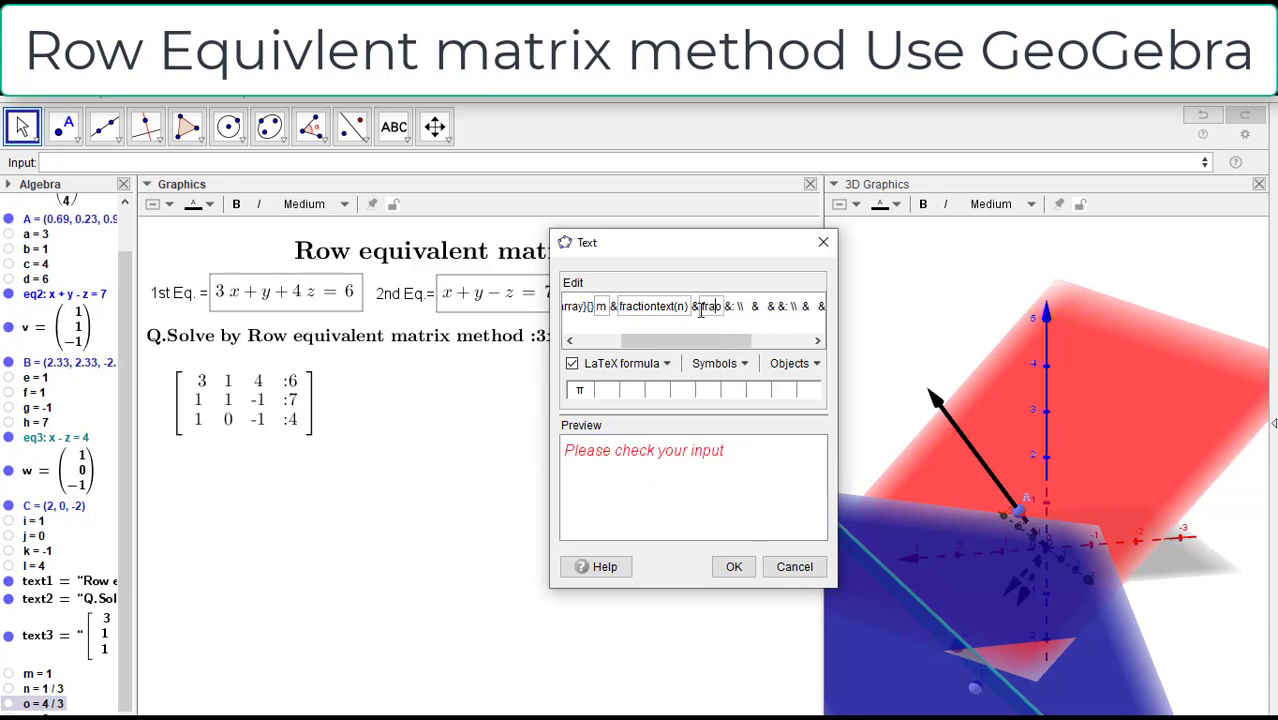
{"action": "type", "text": "ion"}
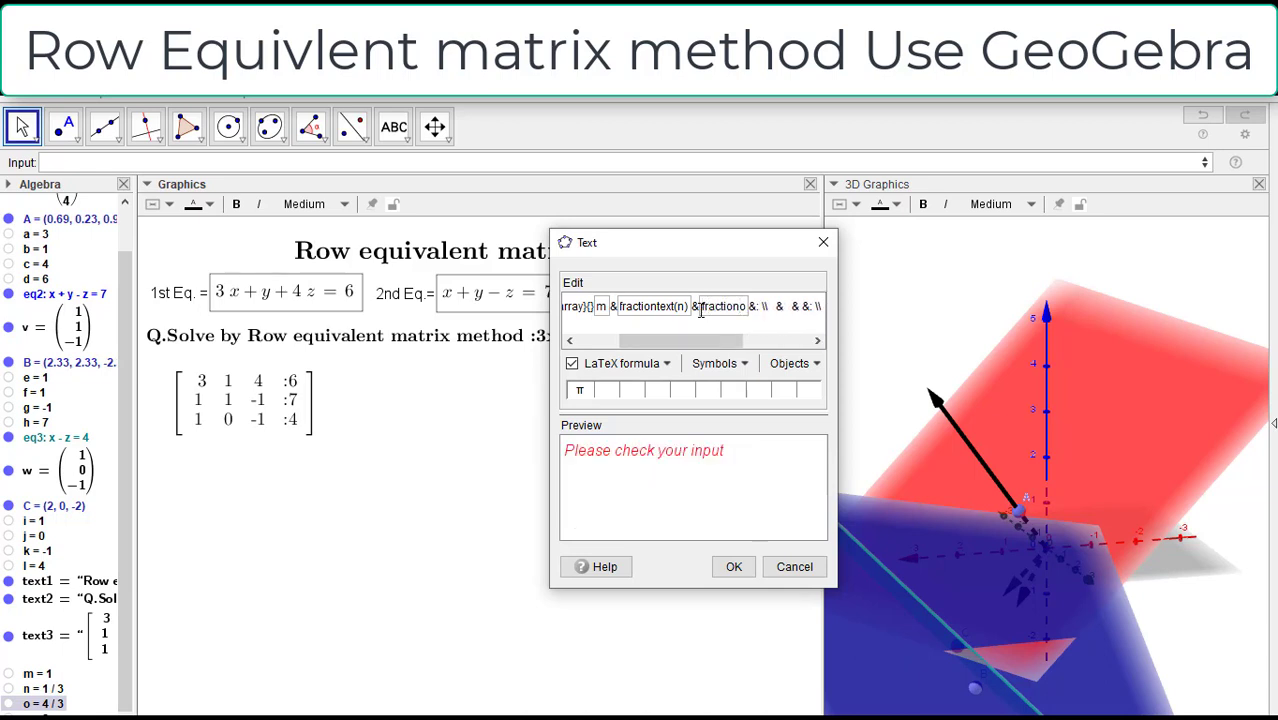
{"action": "type", "text": "text"}
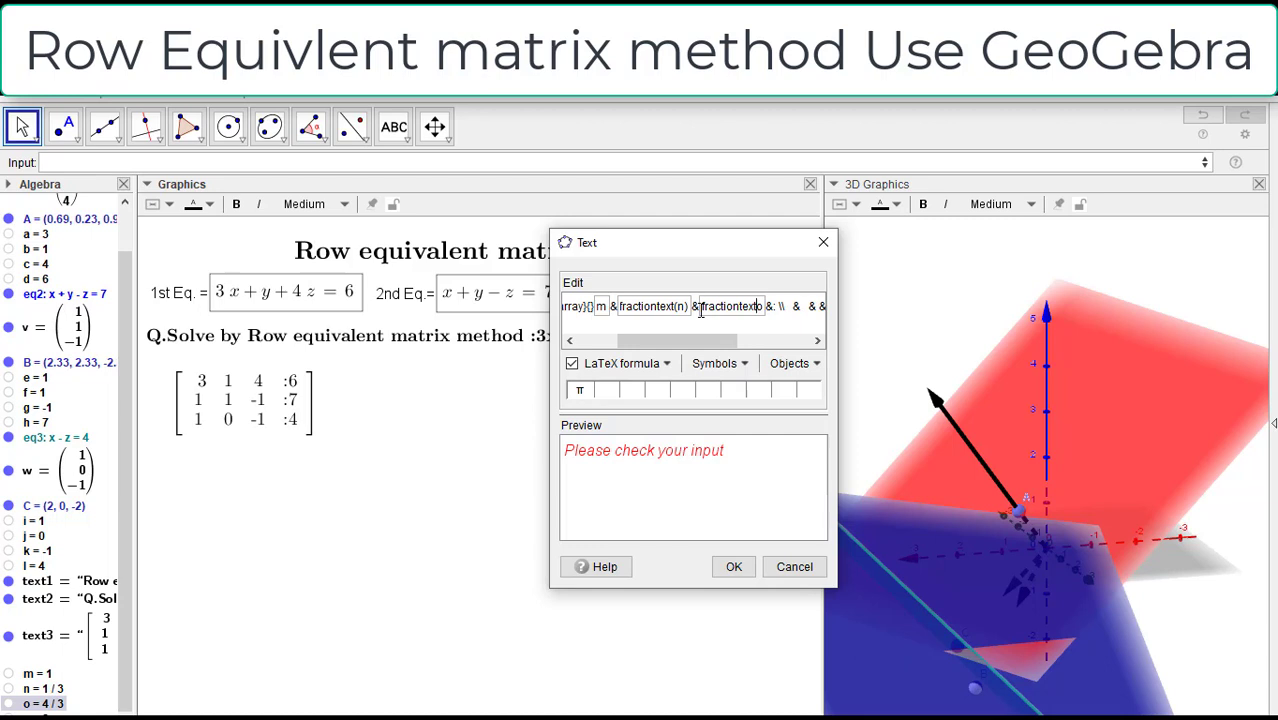
{"action": "type", "text": "(n"}
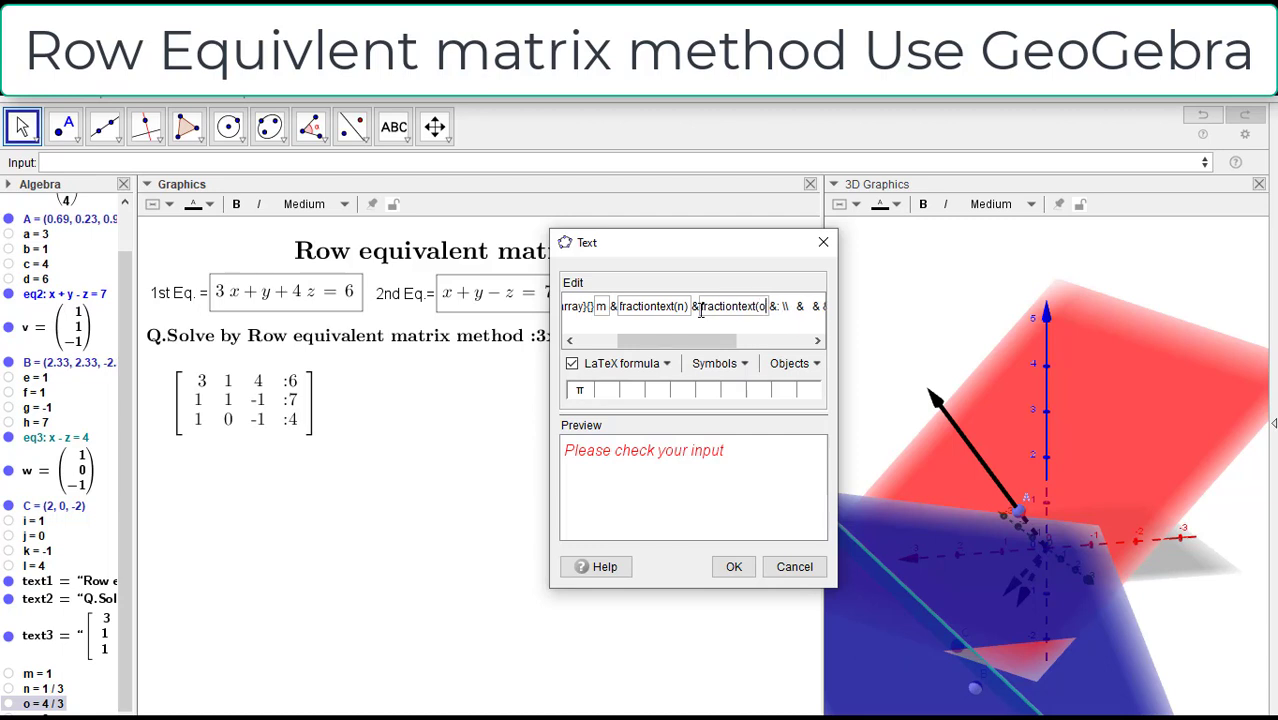
{"action": "type", "text": ")"}
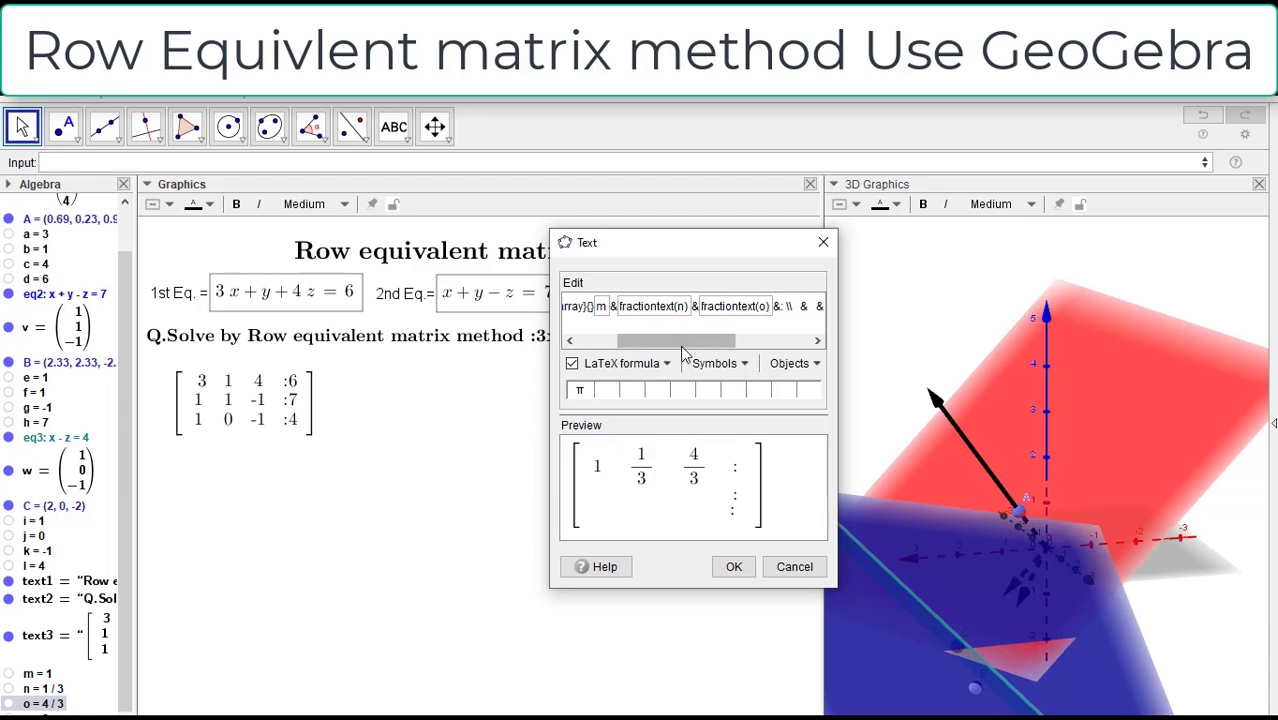
Step: Insert the object p as the first row's augmented entry after the colon and wrap it as fractiontext(p)
{"action": "scroll", "coordinate": [690, 314], "scroll_direction": "right", "scroll_amount": 3}
{"action": "left_click", "coordinate": [645, 310]}
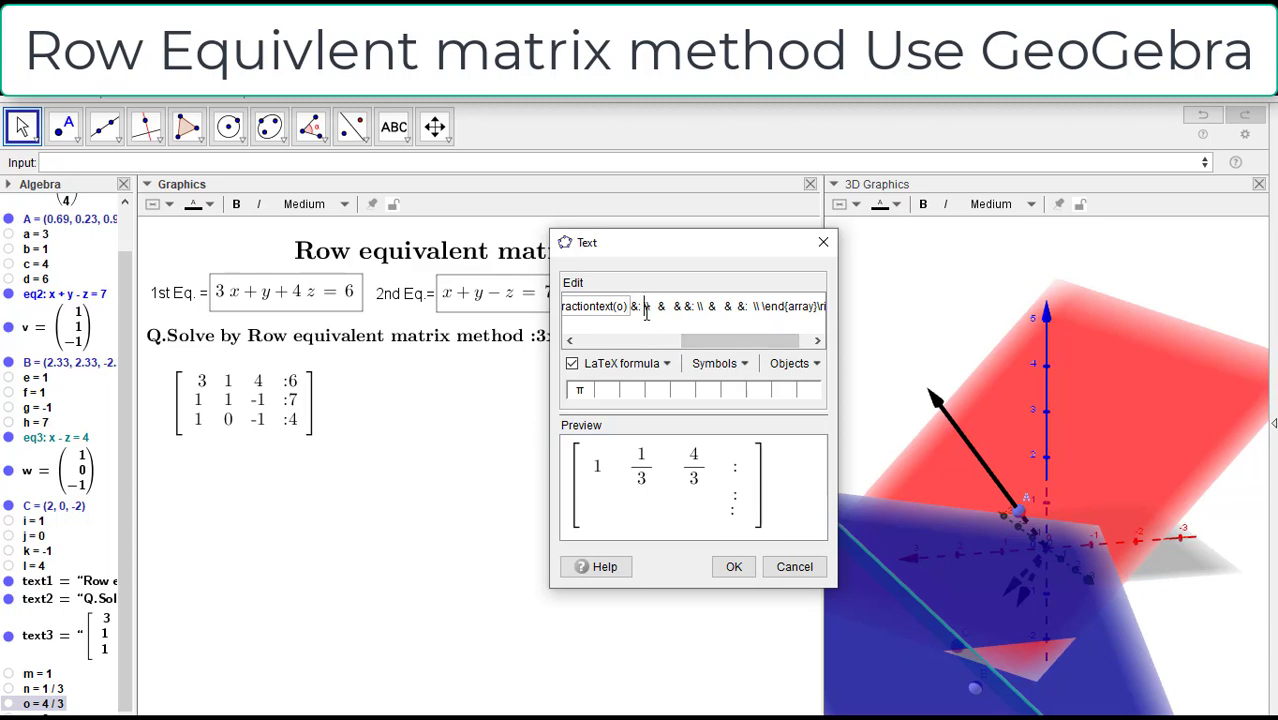
{"action": "key", "text": "Delete"}
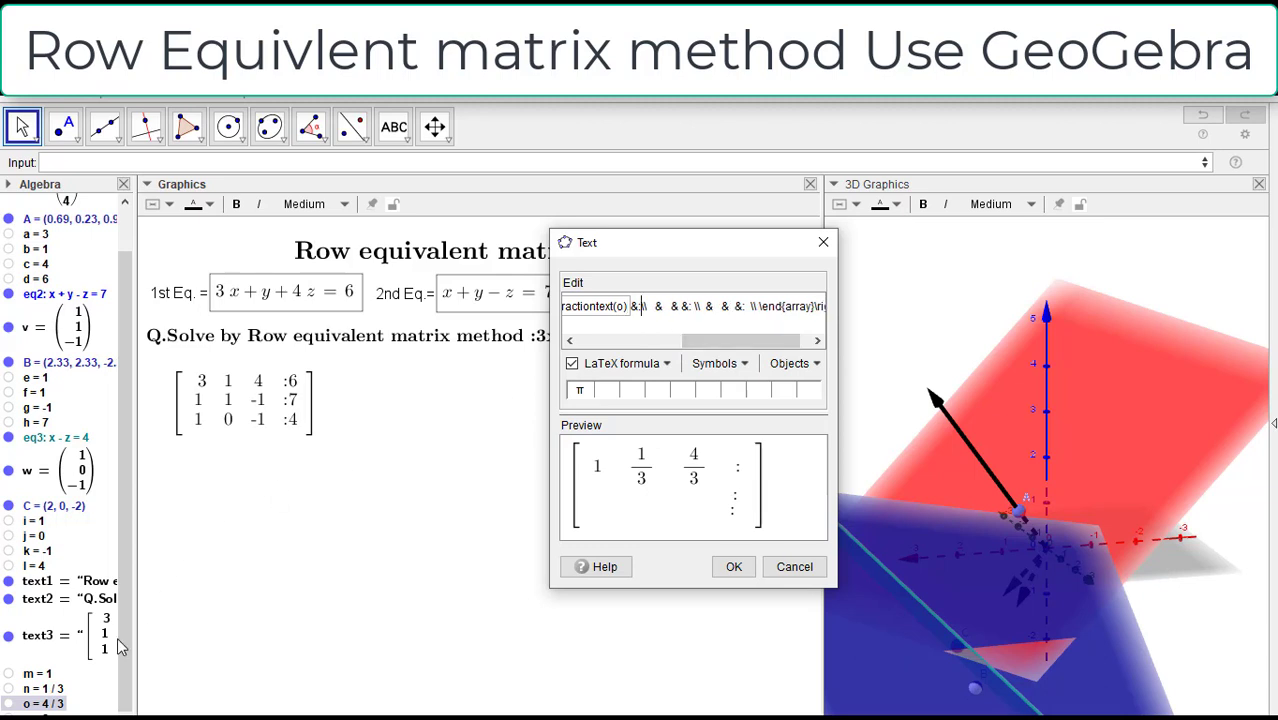
{"action": "left_click", "coordinate": [43, 713]}
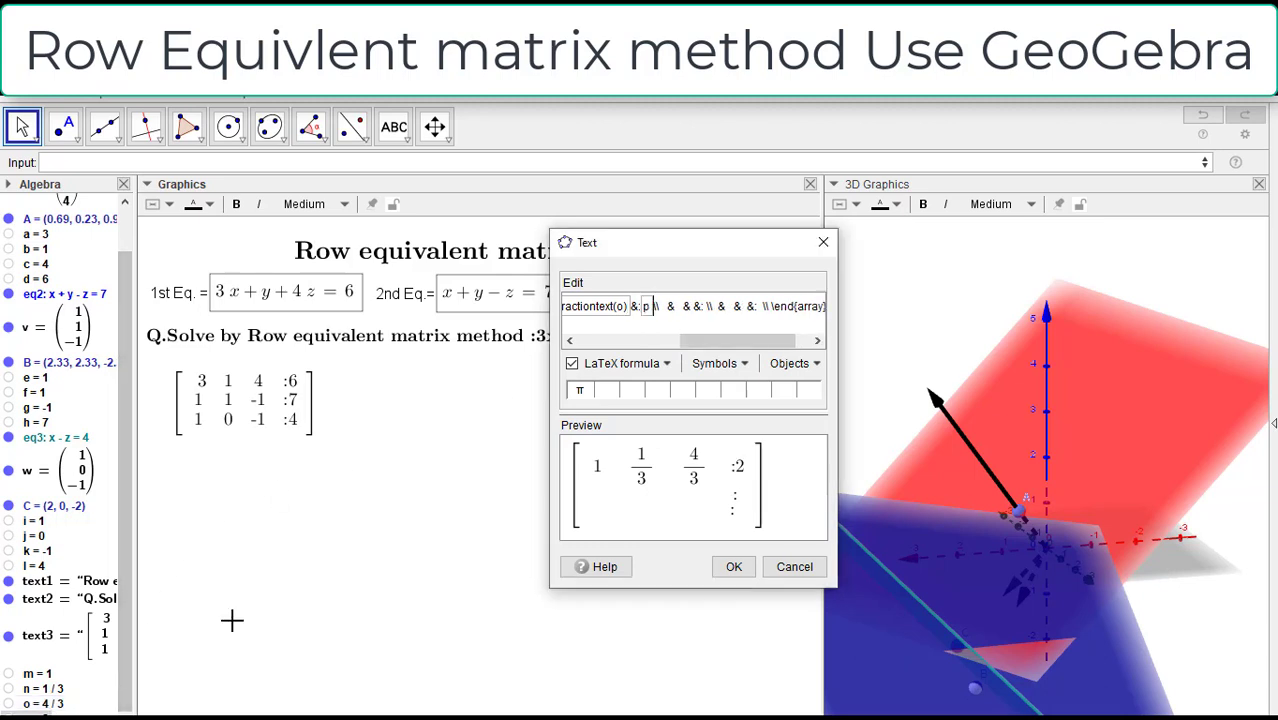
{"action": "left_click", "coordinate": [644, 311]}
{"action": "type", "text": "fractio"}
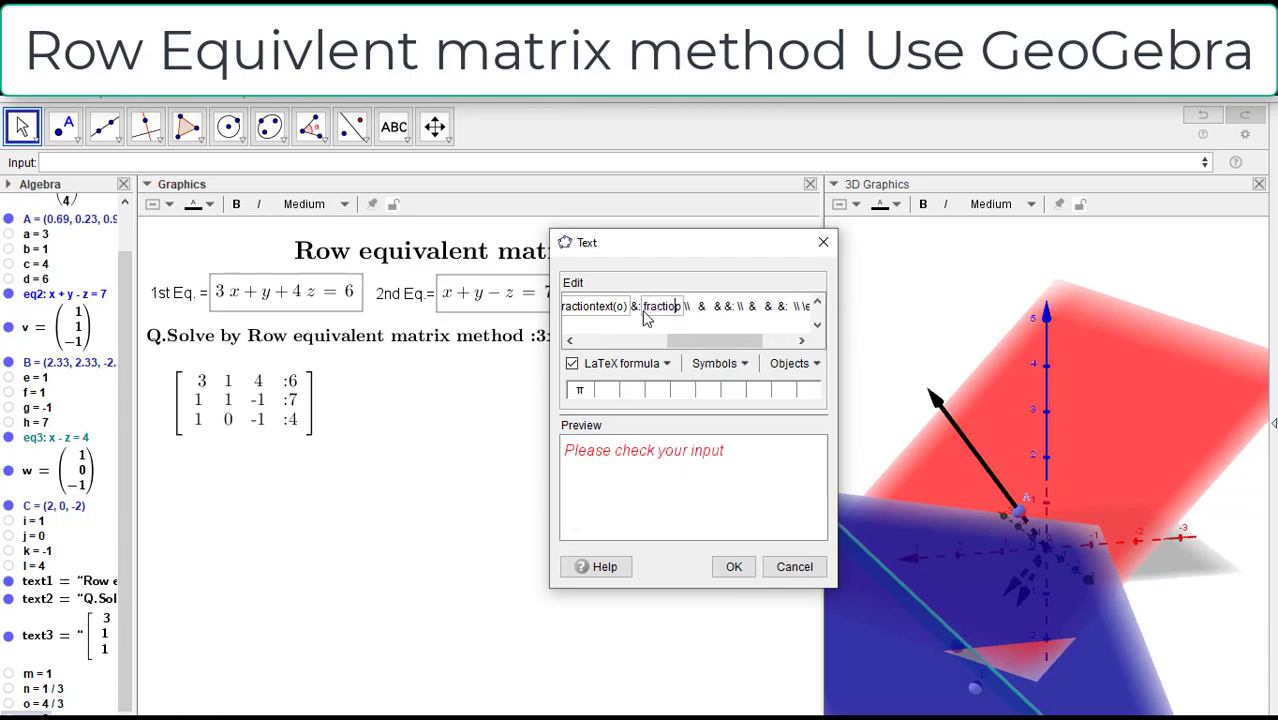
{"action": "type", "text": "ntex"}
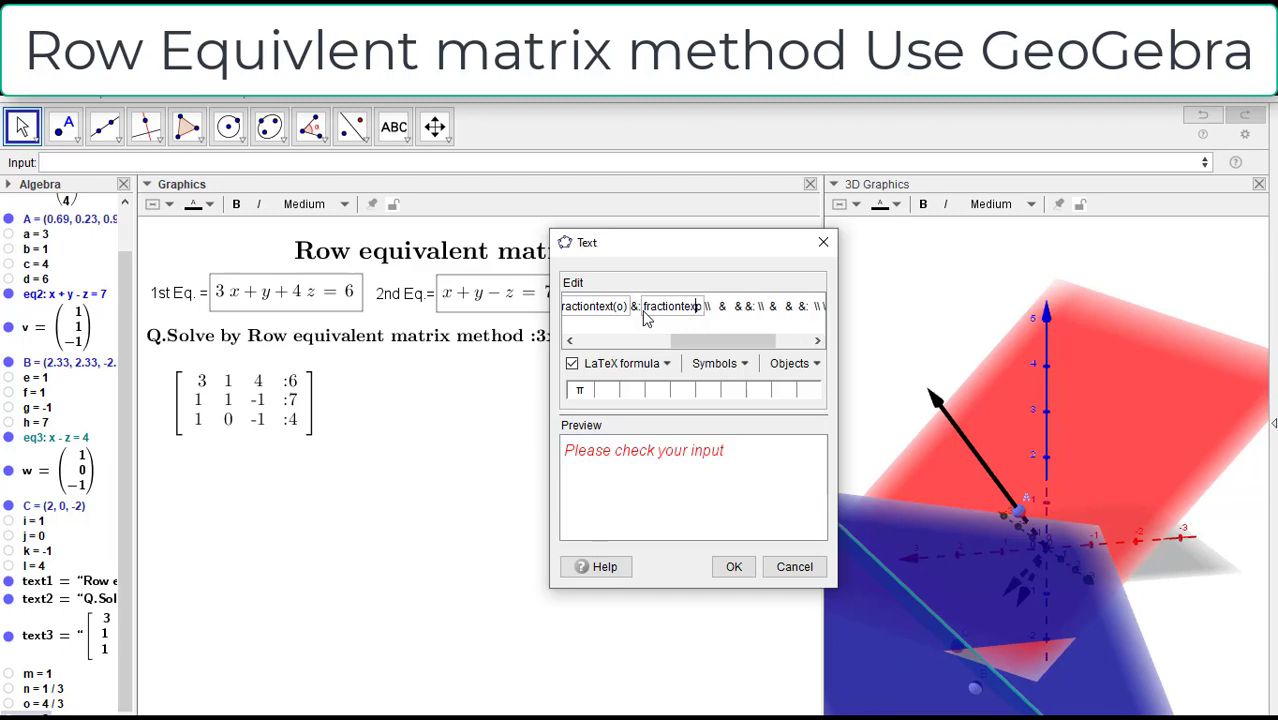
{"action": "type", "text": "t(p"}
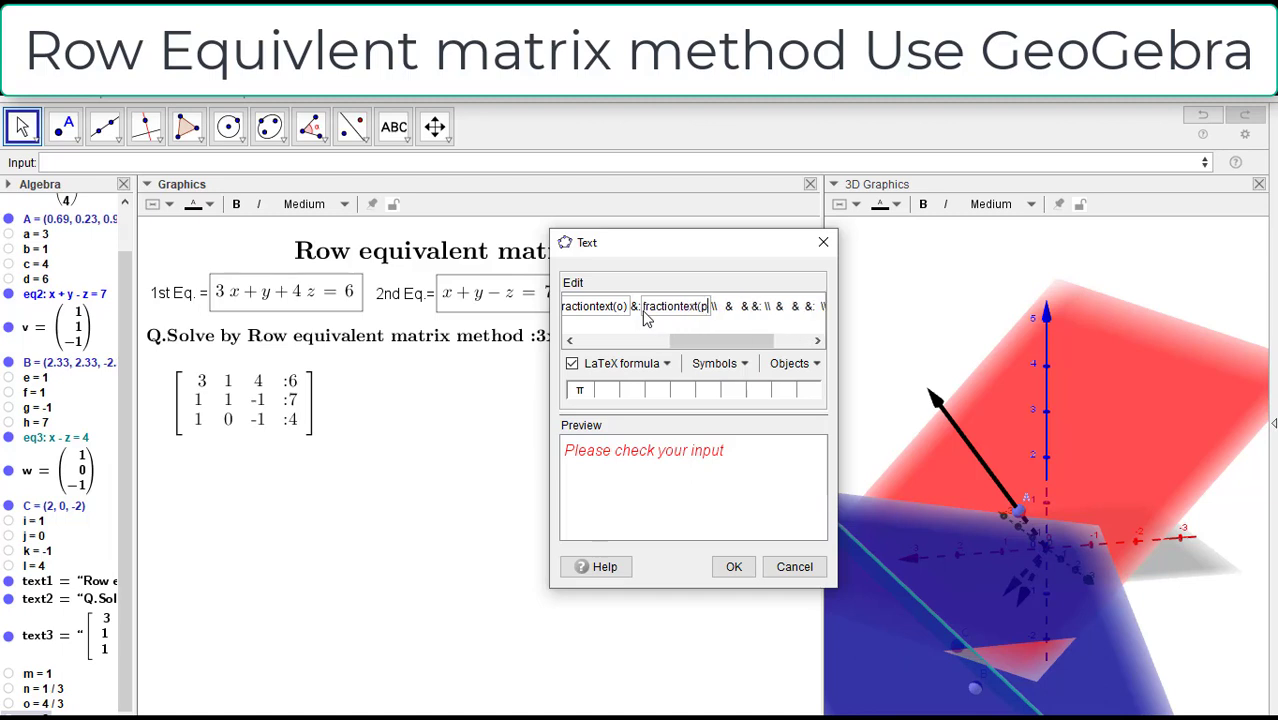
{"action": "type", "text": ")"}
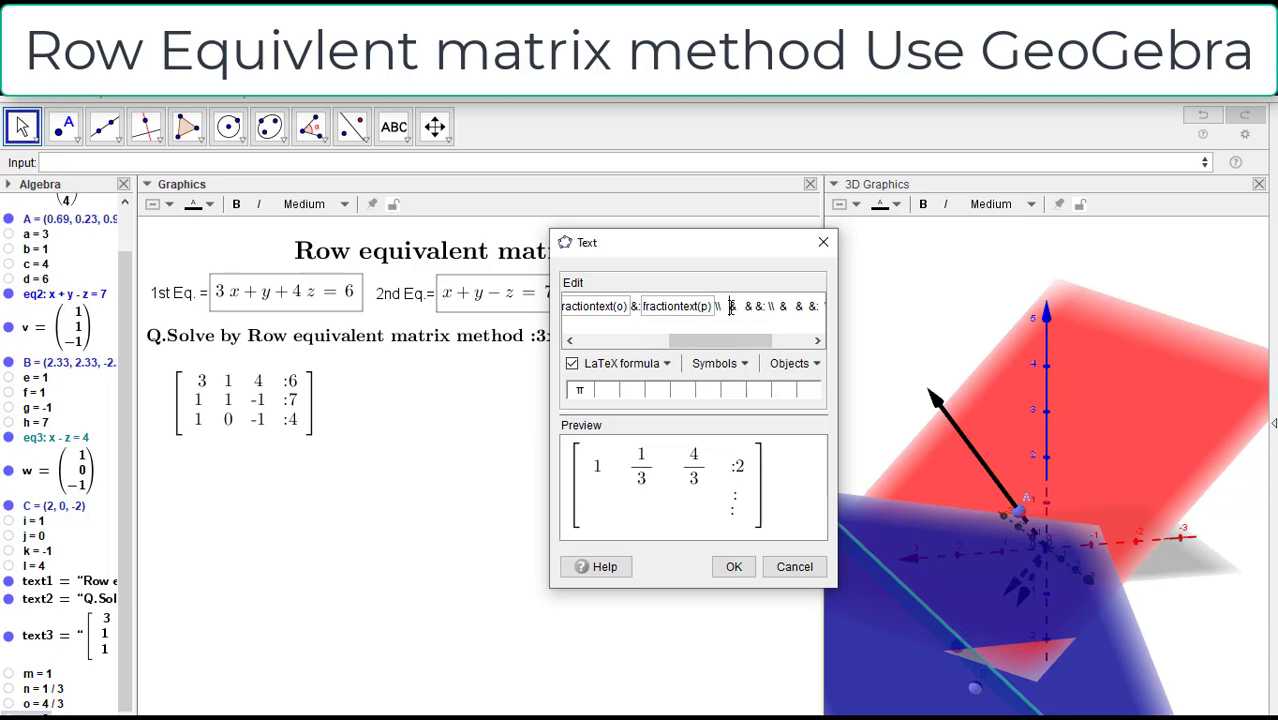
Step: Insert the objects e and f as the first two entries of the matrix's second row, removing surplus spaces
{"action": "key", "text": "BackSpace"}
{"action": "key", "text": "BackSpace"}
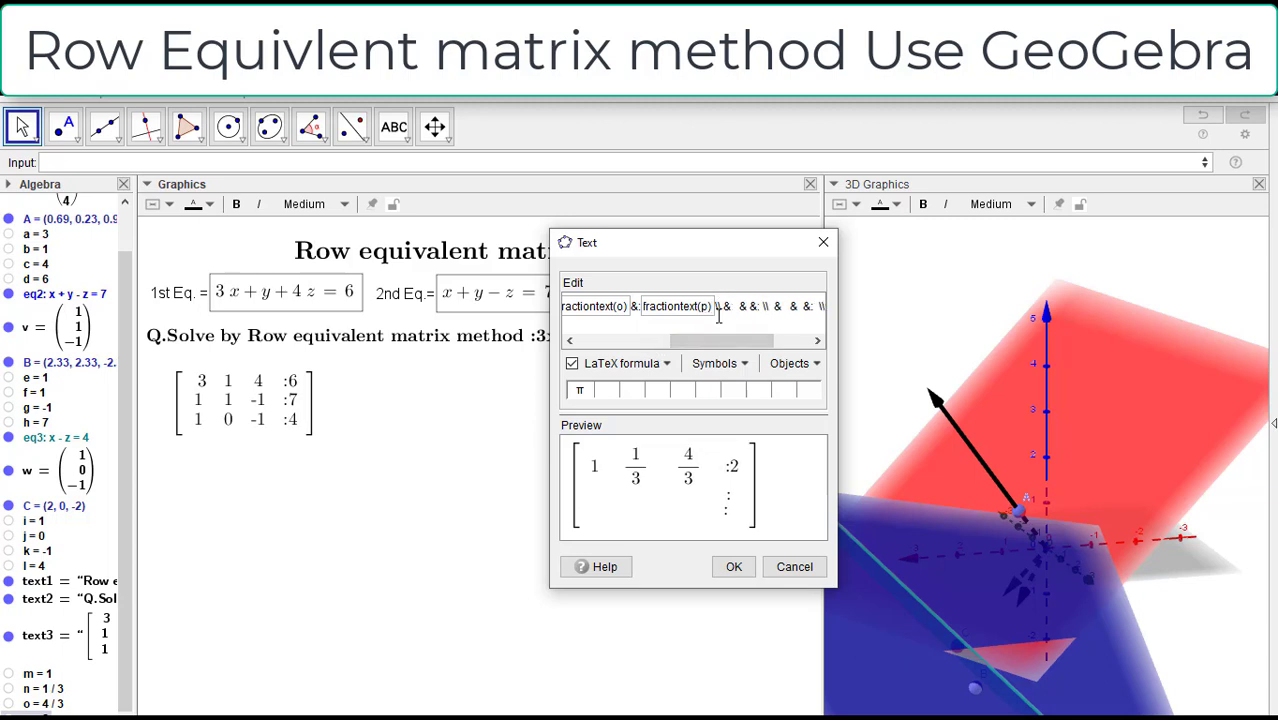
{"action": "left_click_drag", "start_coordinate": [128, 318], "coordinate": [128, 297]}
{"action": "left_click", "coordinate": [40, 404]}
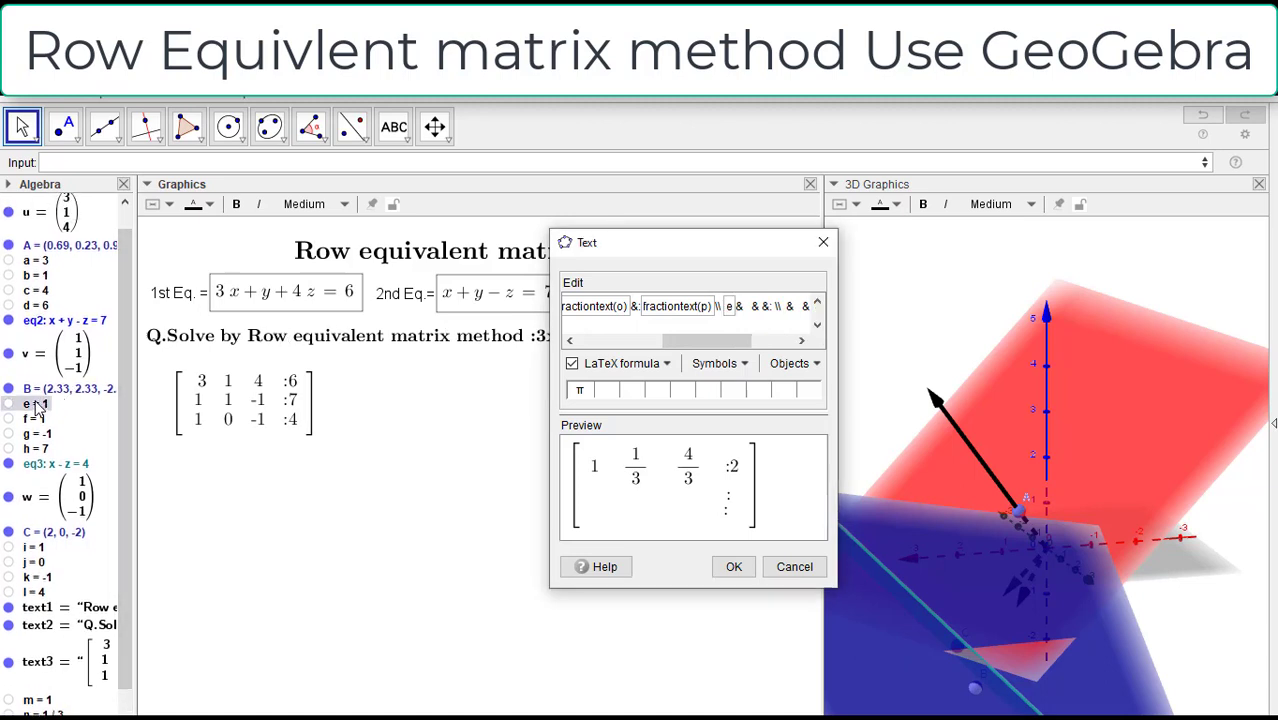
{"action": "left_click", "coordinate": [753, 306]}
{"action": "key", "text": "BackSpace"}
{"action": "key", "text": "BackSpace"}
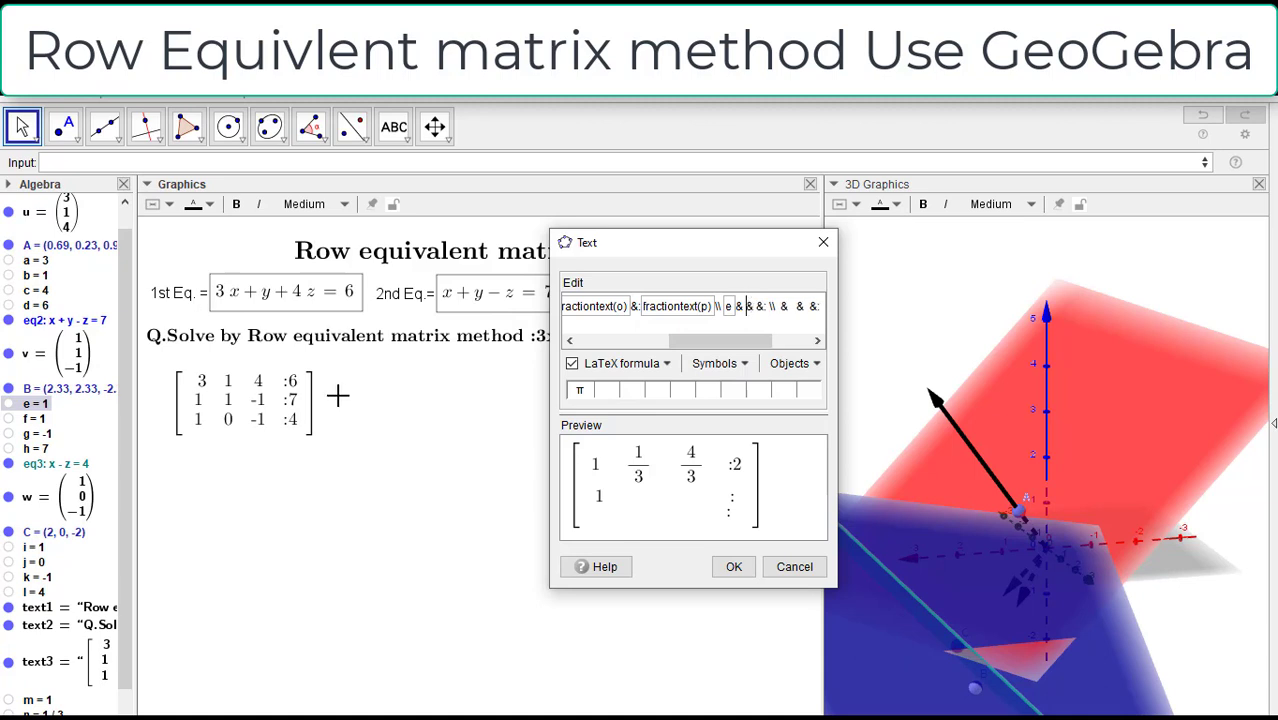
{"action": "left_click", "coordinate": [35, 418]}
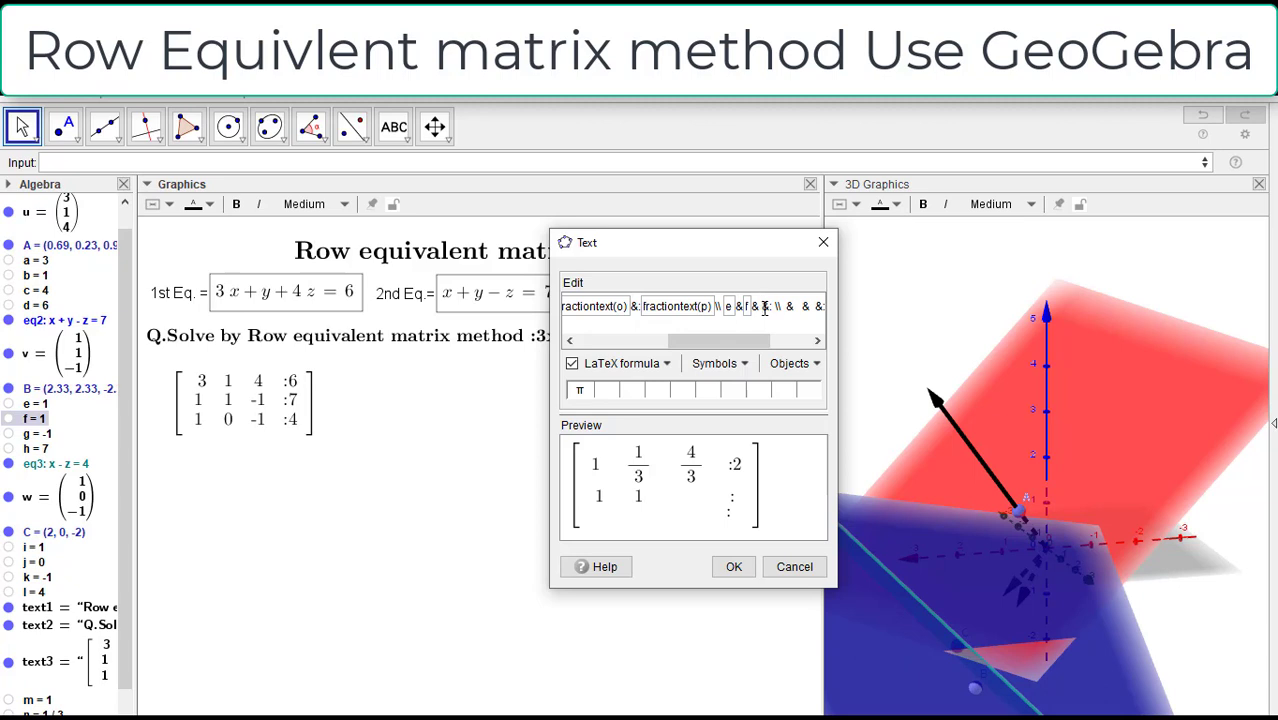
Step: Insert the objects g and h as the second row's third and augmented entries in the new matrix, removing the space after the colon
{"action": "left_click", "coordinate": [765, 308]}
{"action": "left_click", "coordinate": [37, 433]}
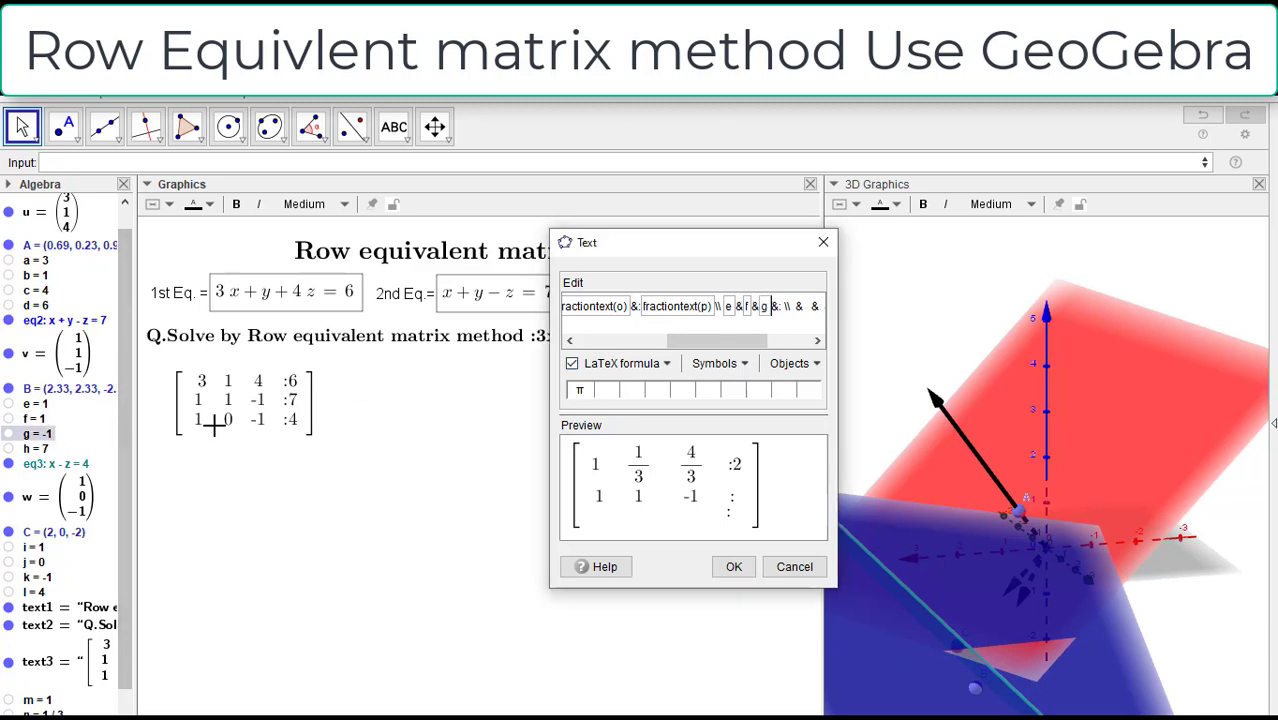
{"action": "left_click", "coordinate": [776, 306]}
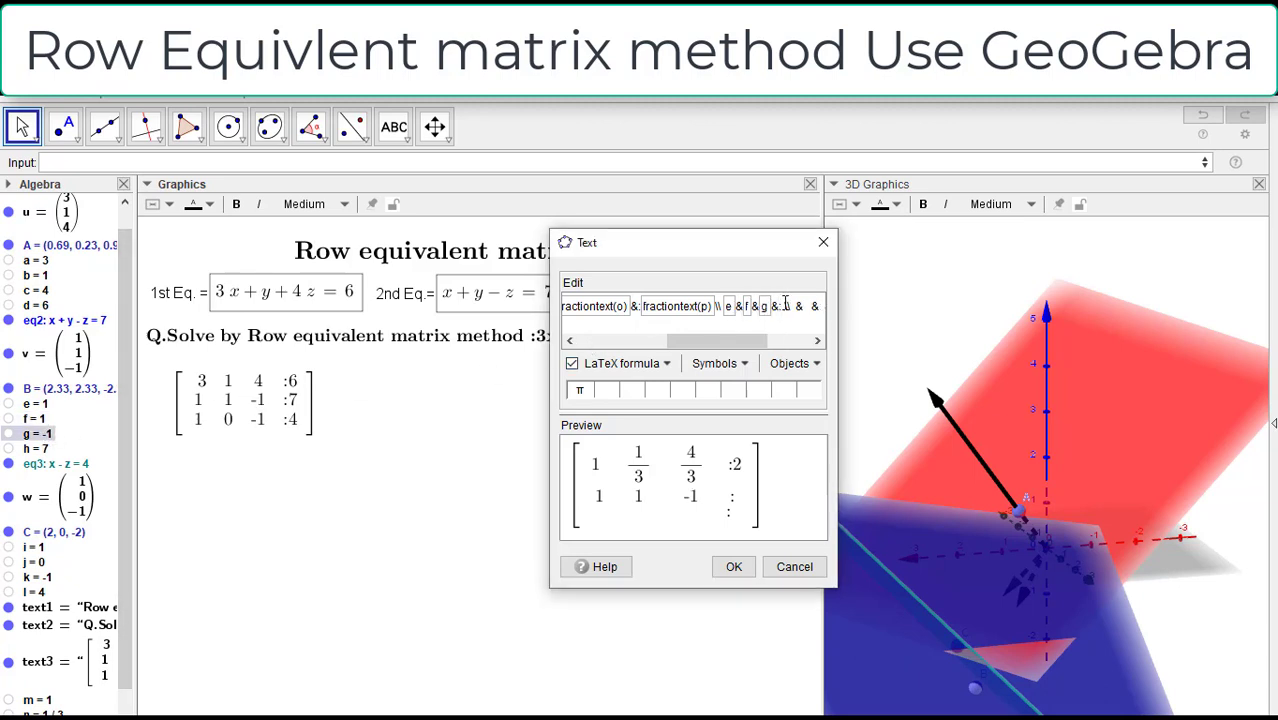
{"action": "left_click", "coordinate": [785, 304]}
{"action": "key", "text": "BackSpace"}
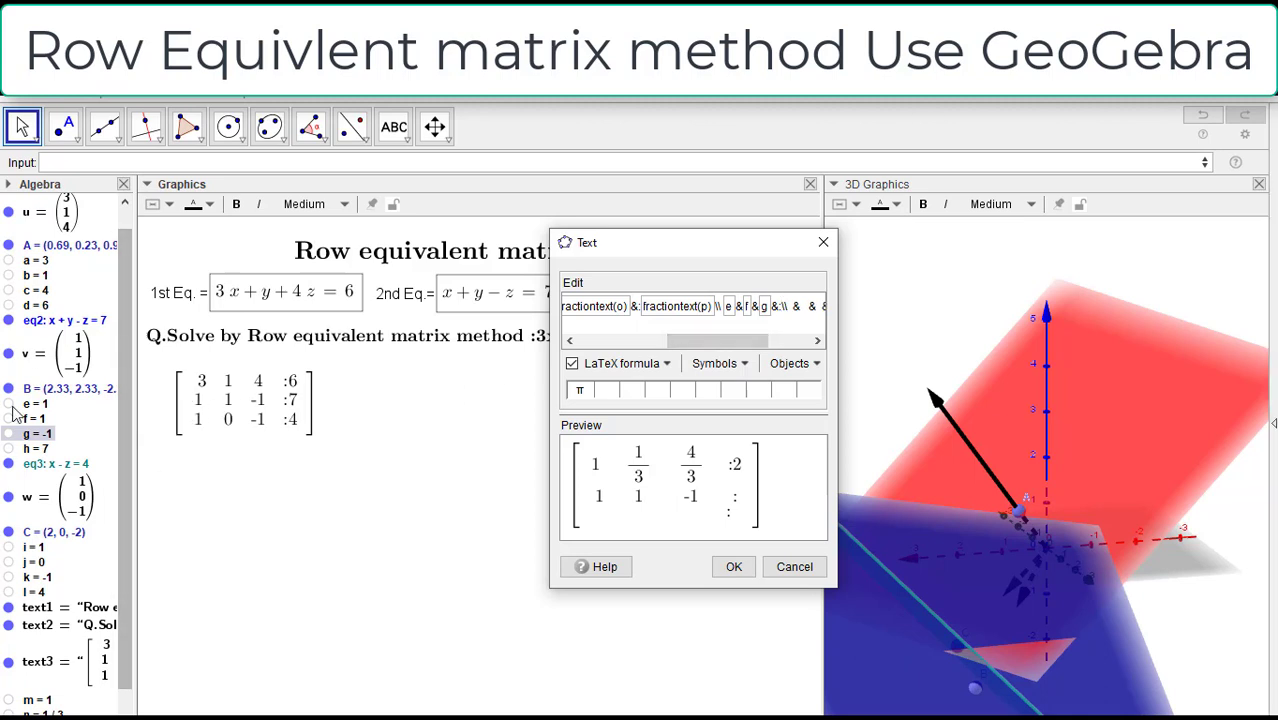
{"action": "left_click", "coordinate": [35, 448]}
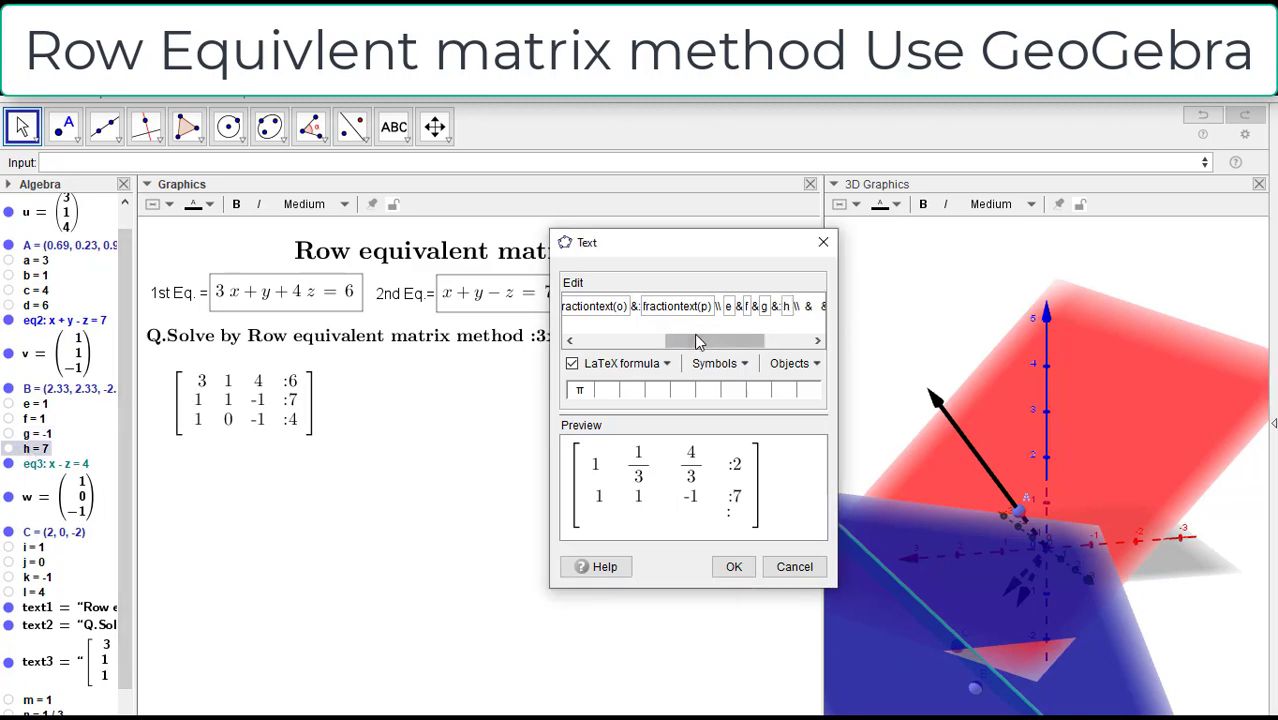
{"action": "left_click_drag", "start_coordinate": [699, 342], "coordinate": [745, 341]}
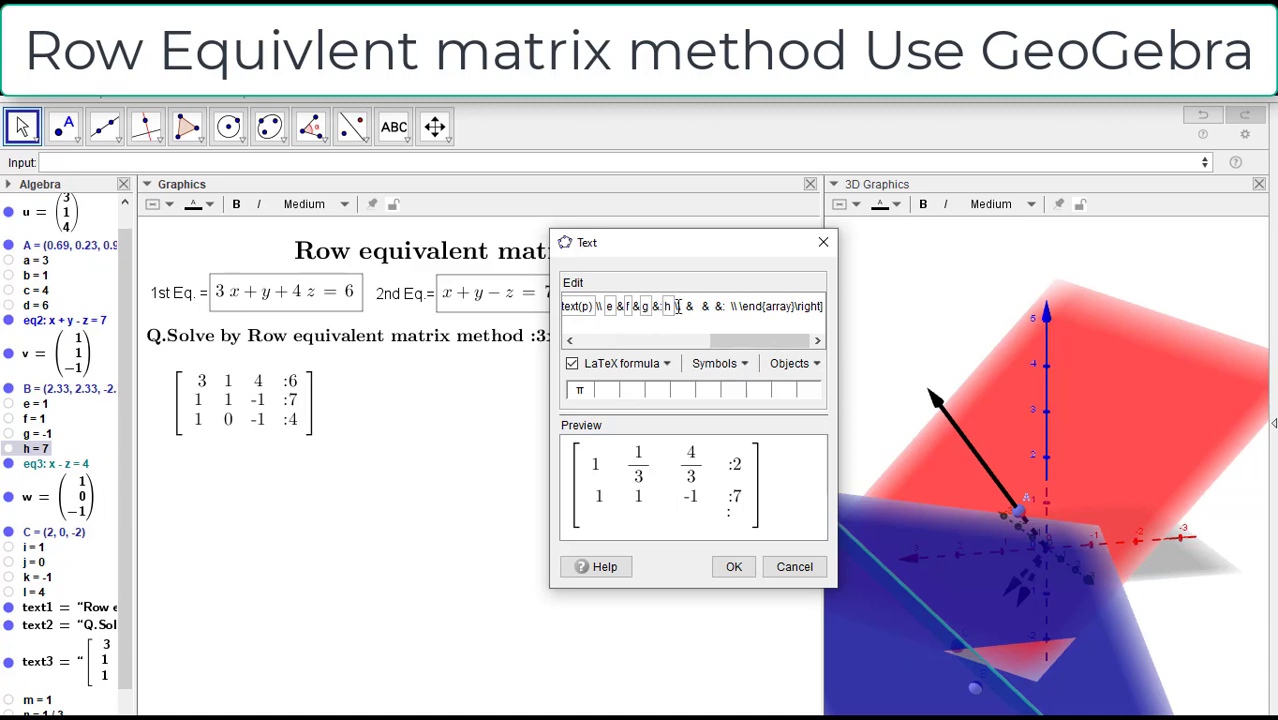
Step: Insert the objects i and j as the first two entries of the matrix's third row, removing surplus spaces
{"action": "left_click", "coordinate": [688, 307]}
{"action": "key", "text": "BackSpace"}
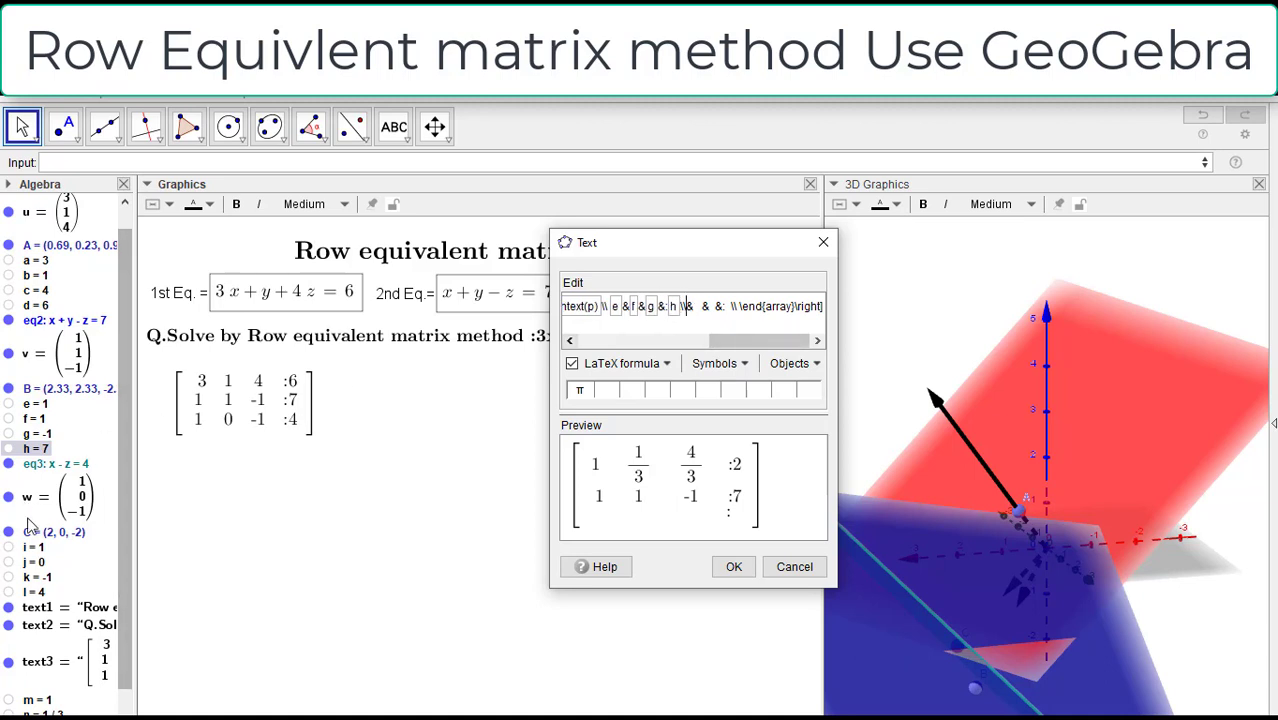
{"action": "left_click", "coordinate": [33, 548]}
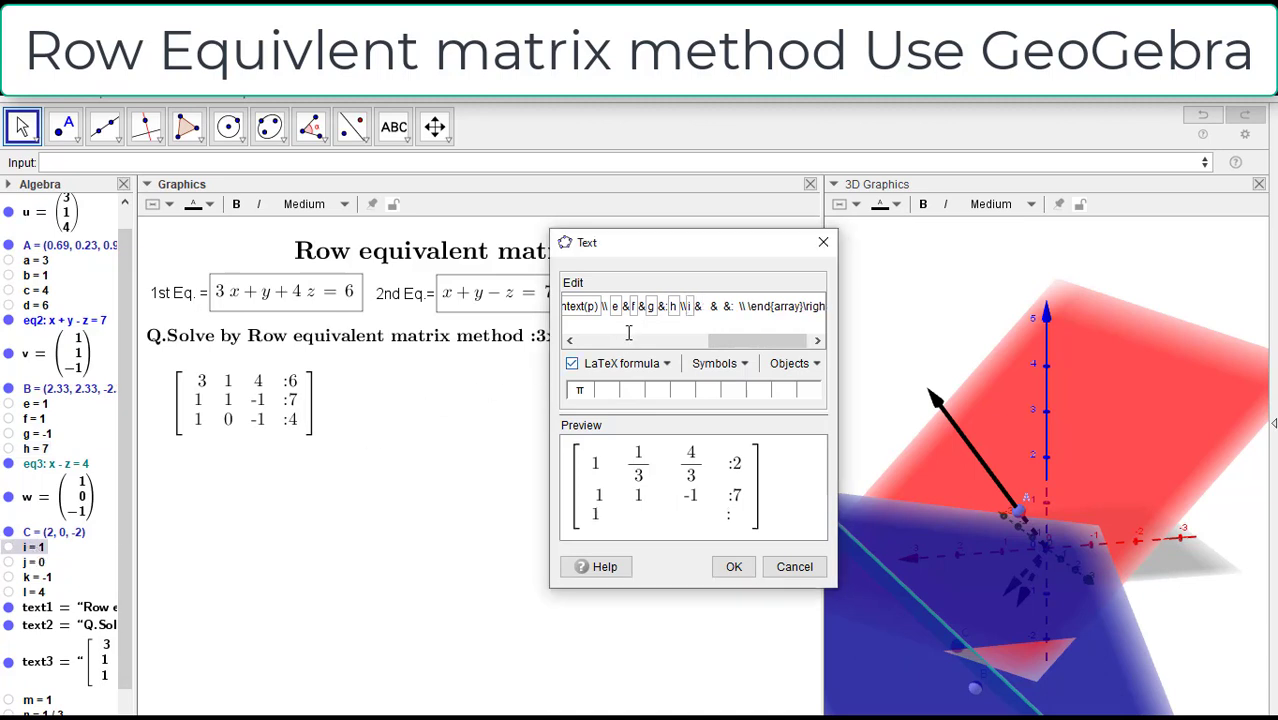
{"action": "left_click", "coordinate": [711, 308]}
{"action": "key", "text": "BackSpace"}
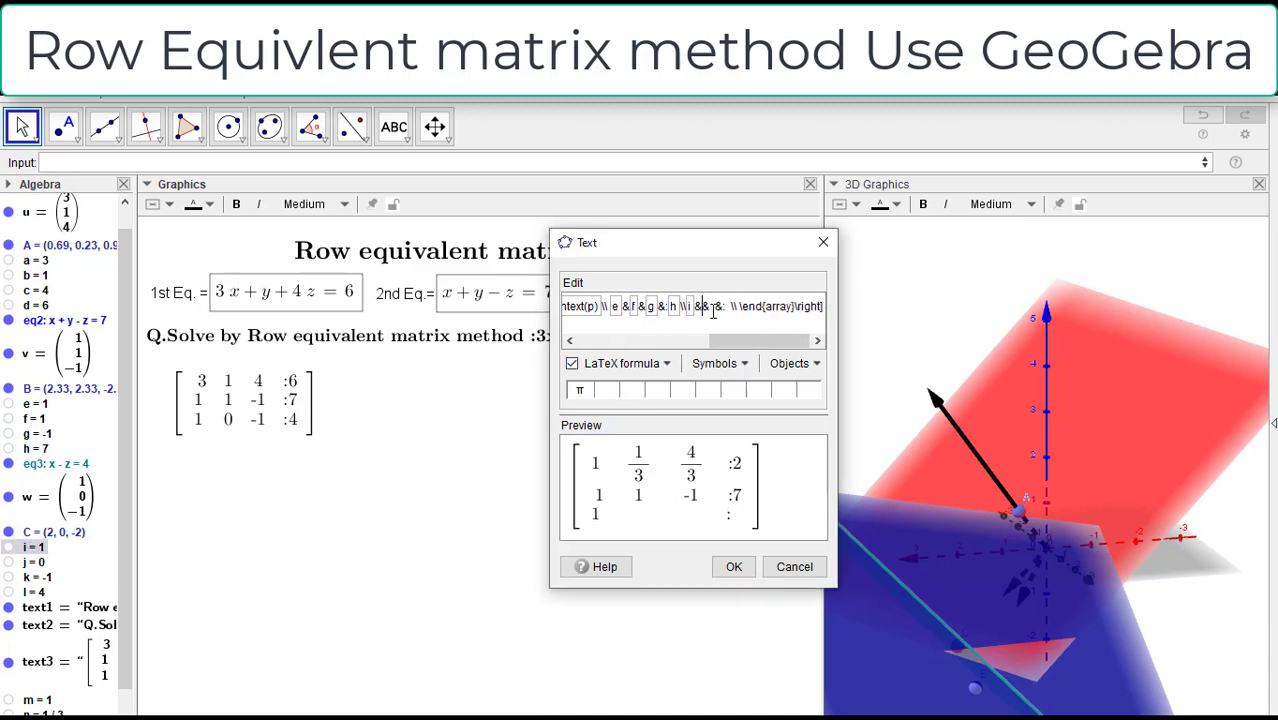
{"action": "left_click", "coordinate": [31, 563]}
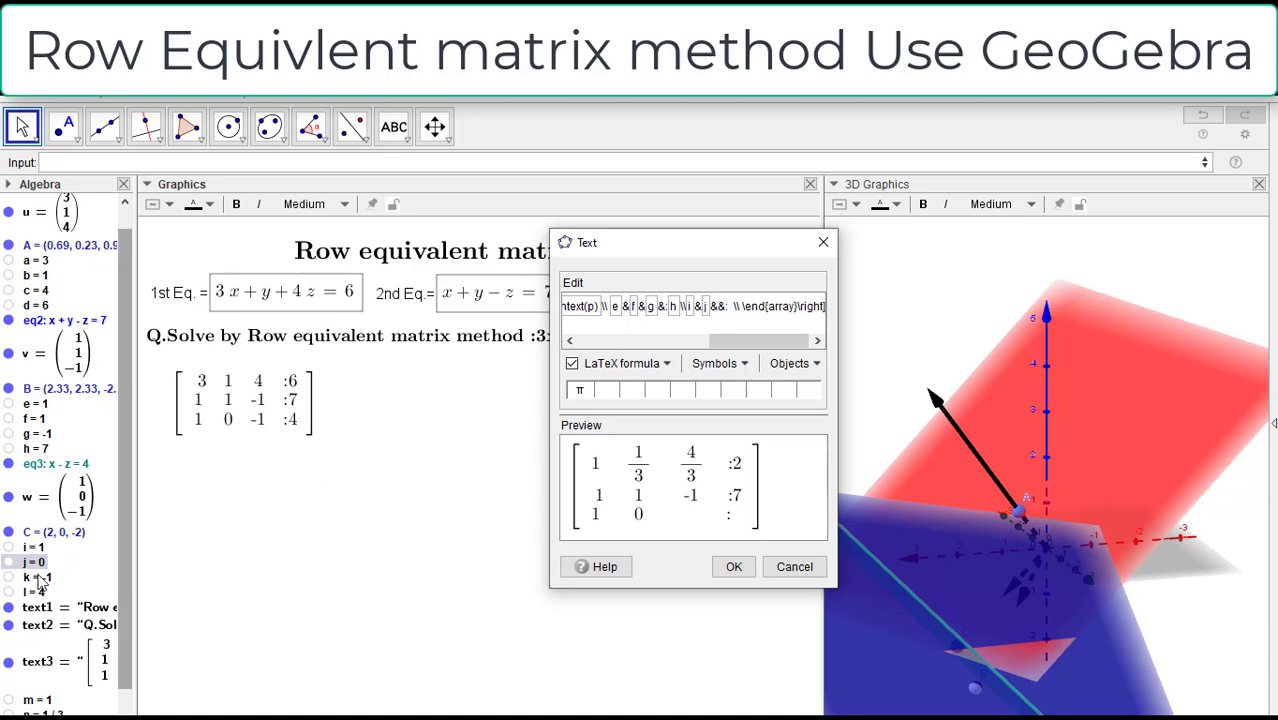
Step: Insert the objects k and l as the third row's third and augmented entries, and remove the surplus spaces before l and e
{"action": "left_click", "coordinate": [34, 580]}
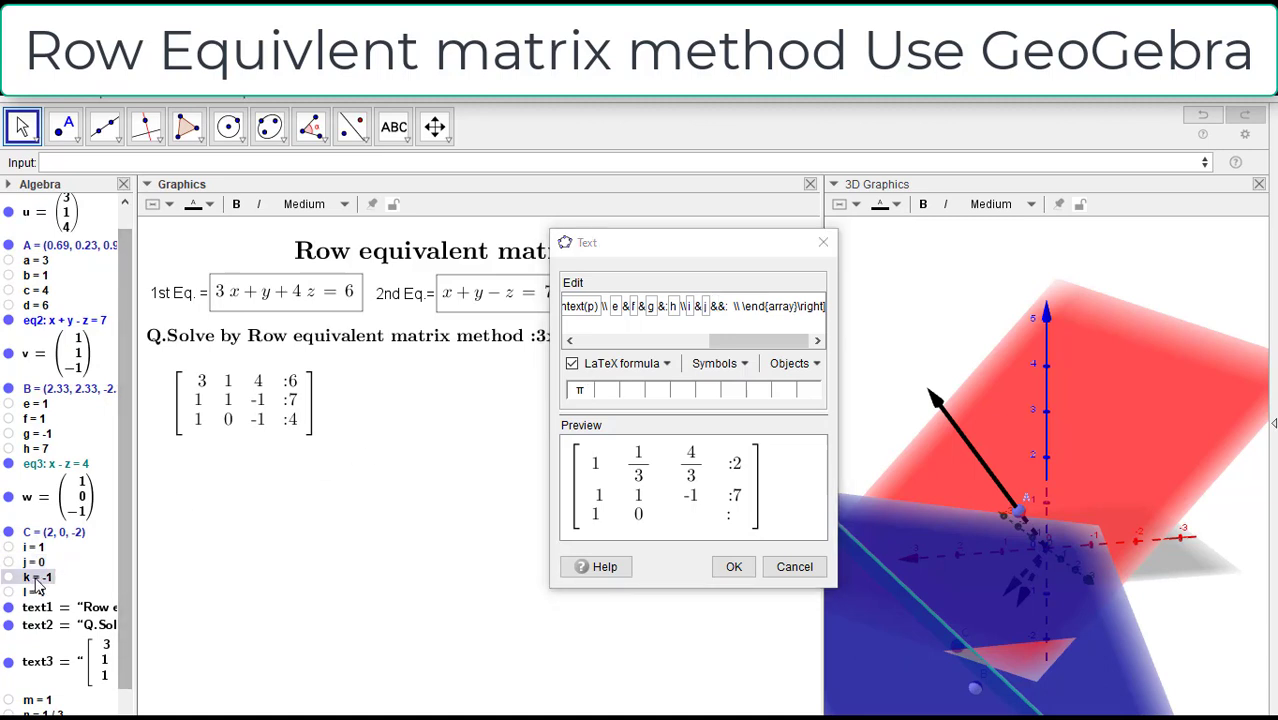
{"action": "left_click", "coordinate": [746, 310]}
{"action": "key", "text": "BackSpace"}
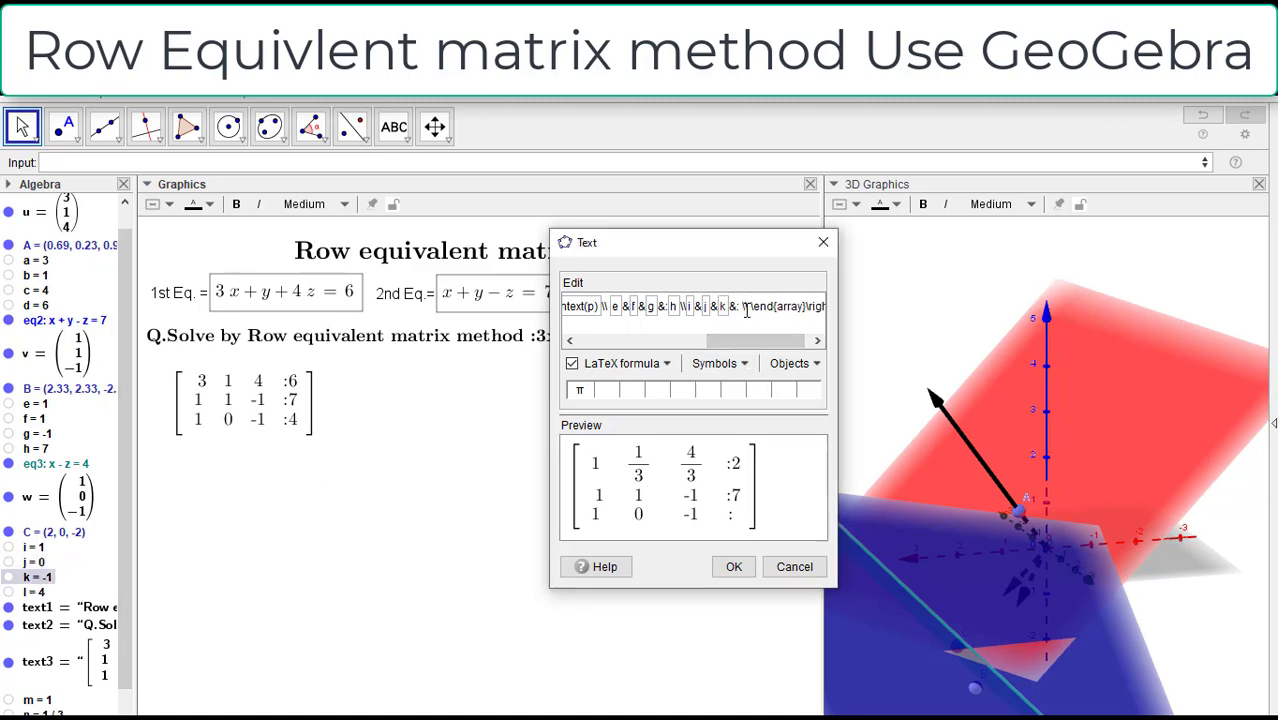
{"action": "left_click", "coordinate": [19, 597]}
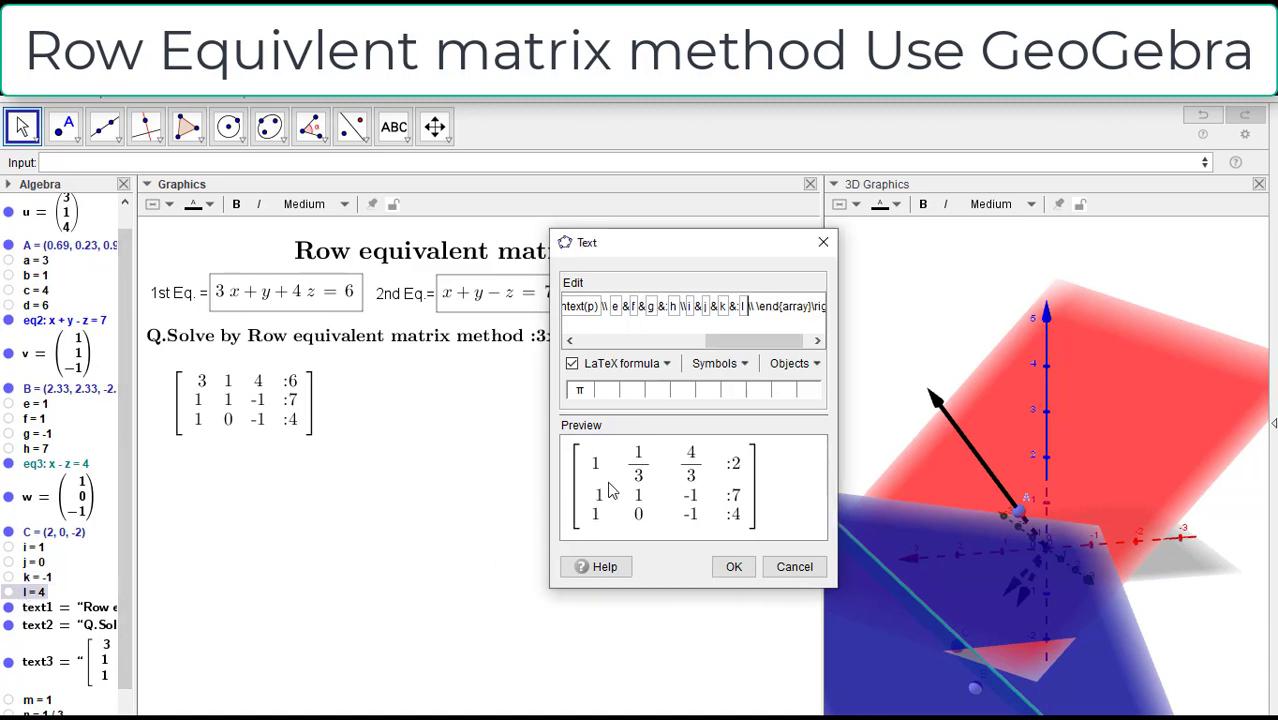
{"action": "left_click_drag", "start_coordinate": [776, 340], "coordinate": [728, 345]}
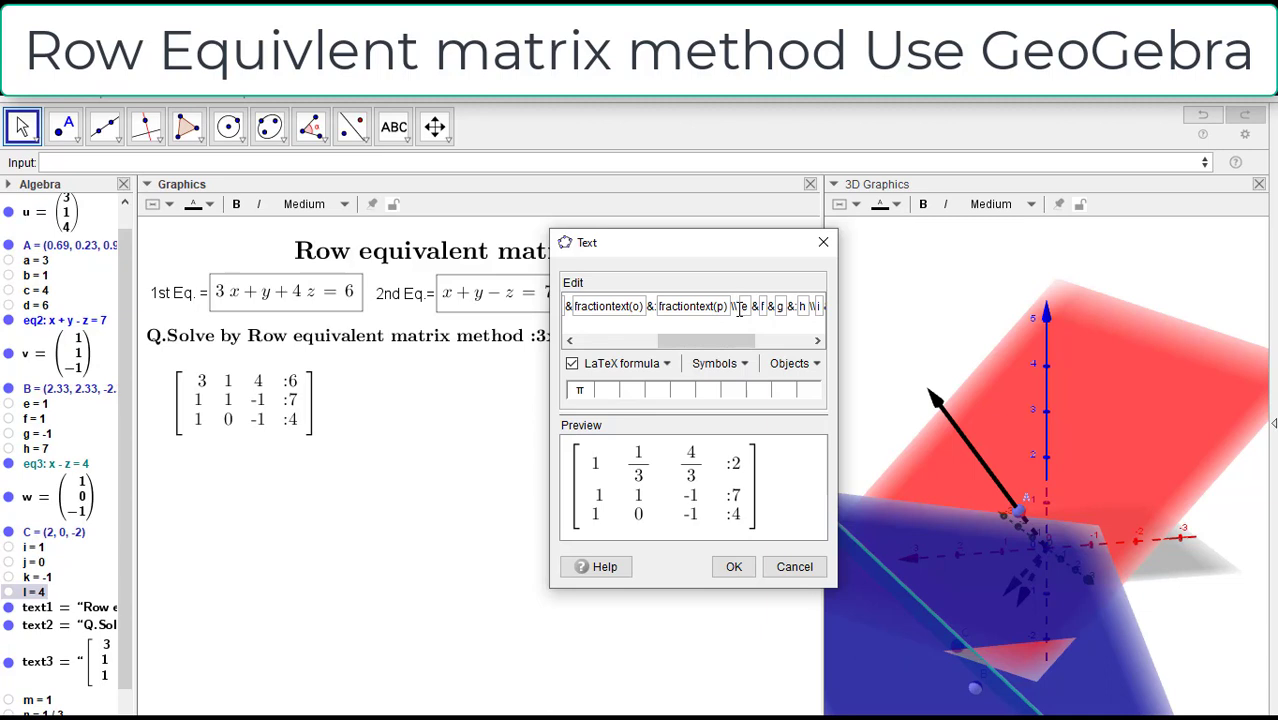
{"action": "key", "text": "BackSpace"}
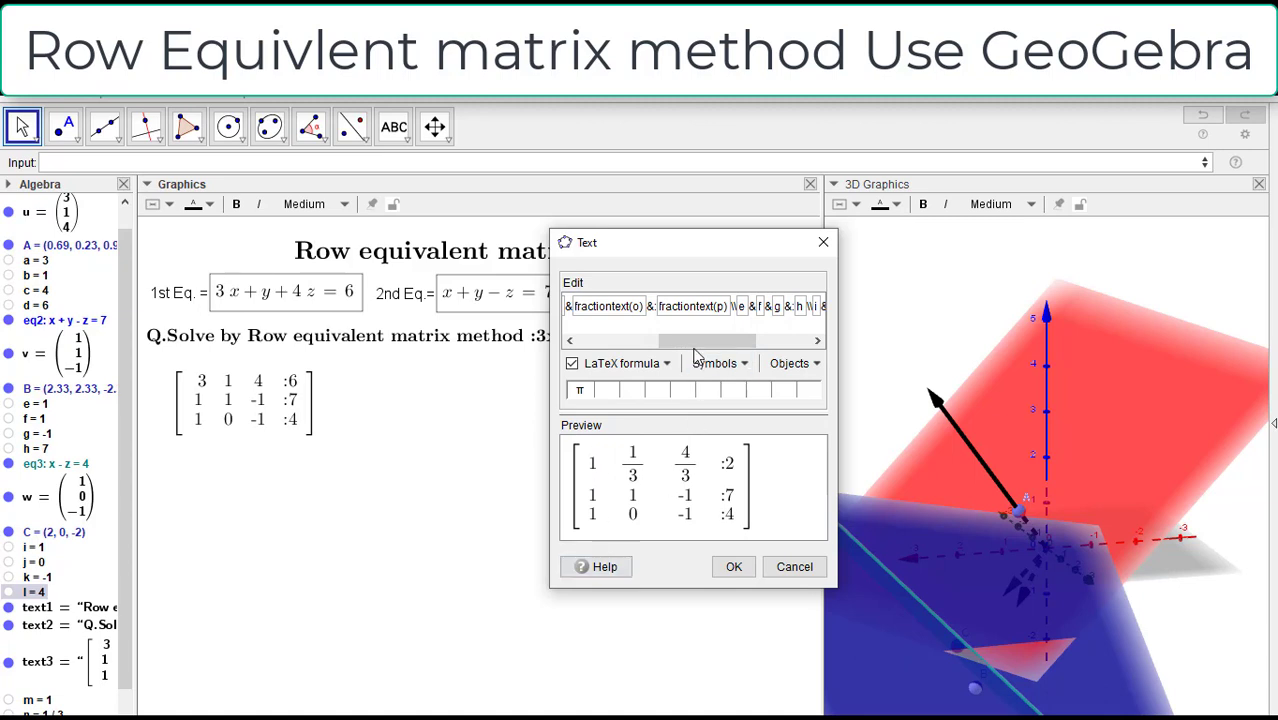
Step: Prefix the matrix with the ~ symbol and place the finished text directly beside the original augmented matrix
{"action": "left_click_drag", "start_coordinate": [697, 350], "coordinate": [630, 341]}
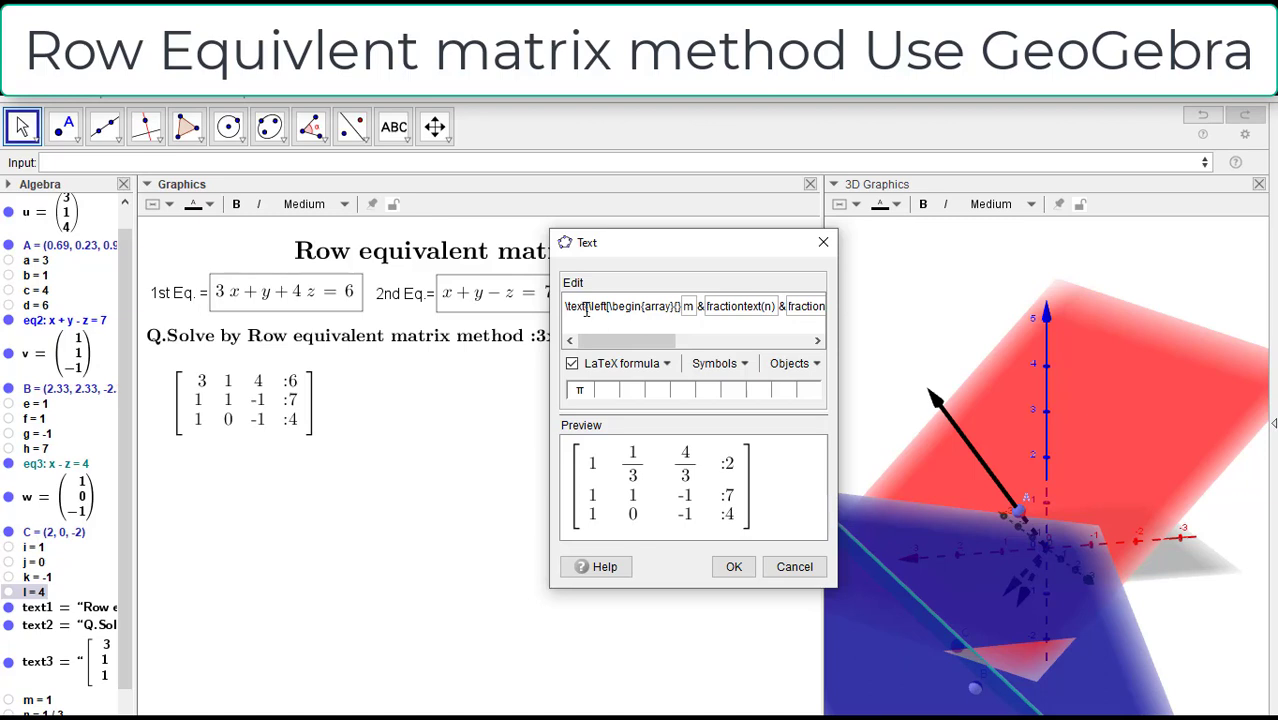
{"action": "left_click", "coordinate": [790, 363]}
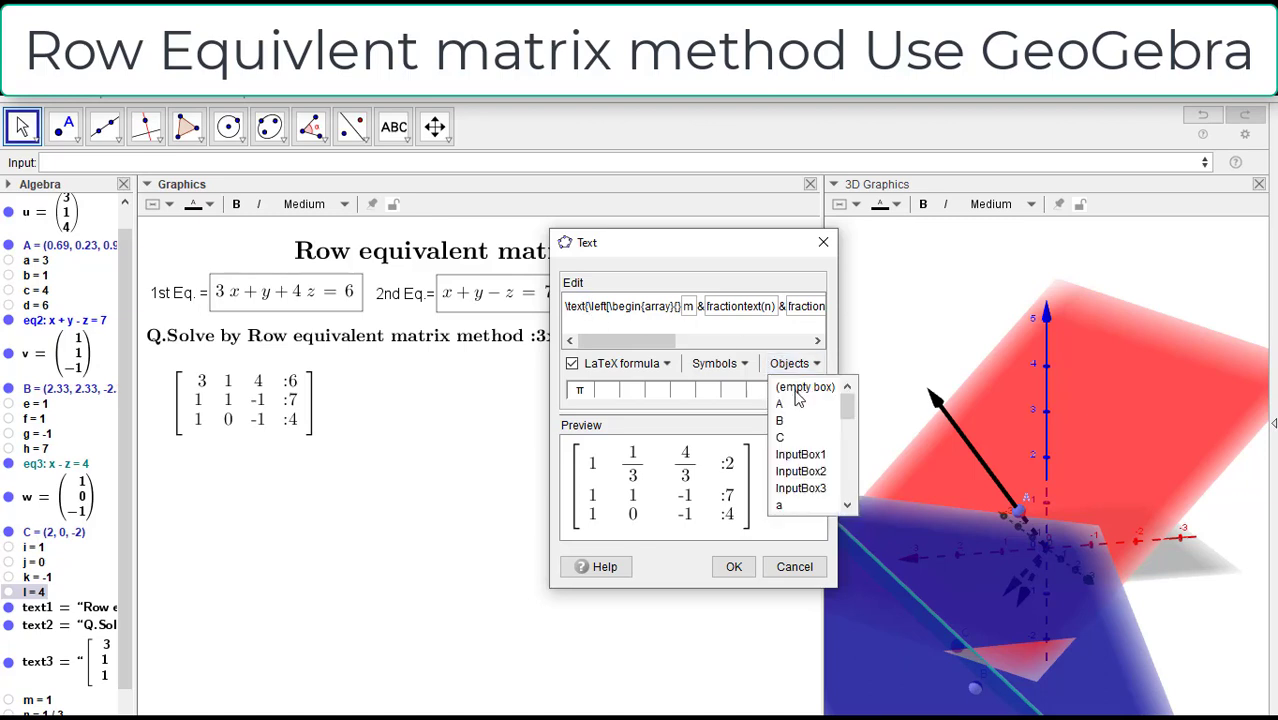
{"action": "left_click", "coordinate": [724, 363]}
{"action": "mouse_move", "coordinate": [737, 395]}
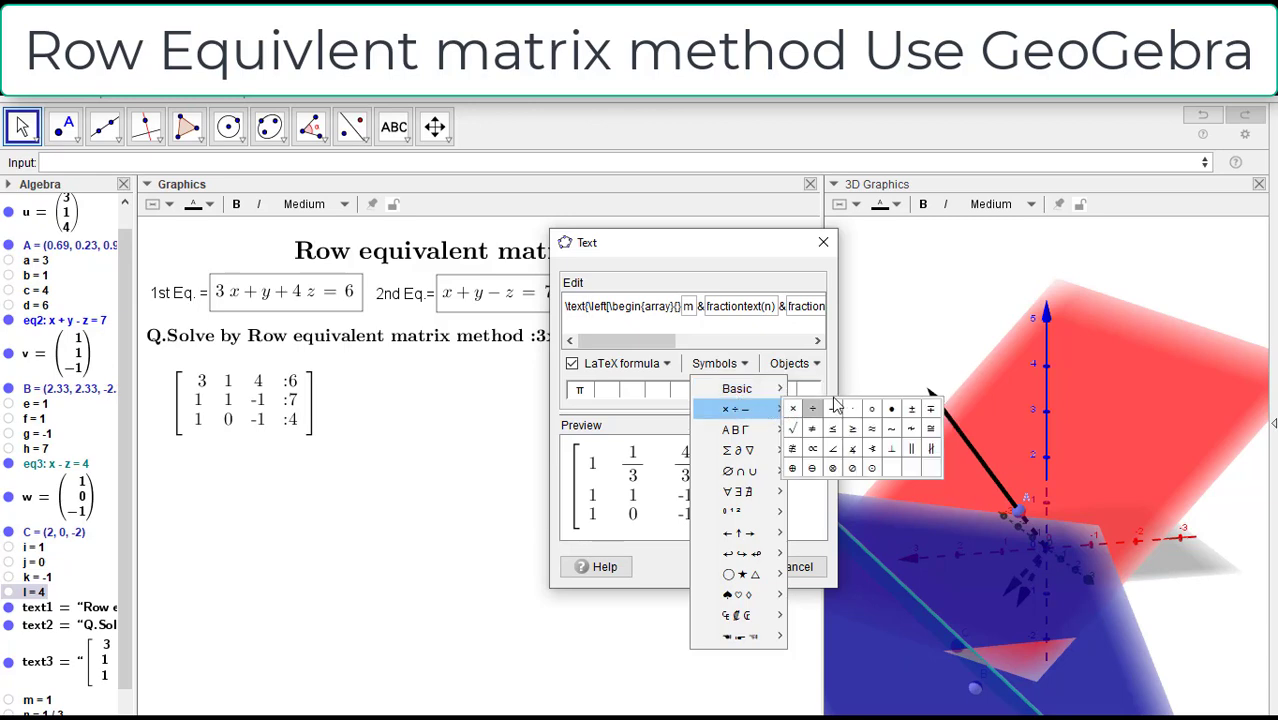
{"action": "left_click", "coordinate": [891, 428]}
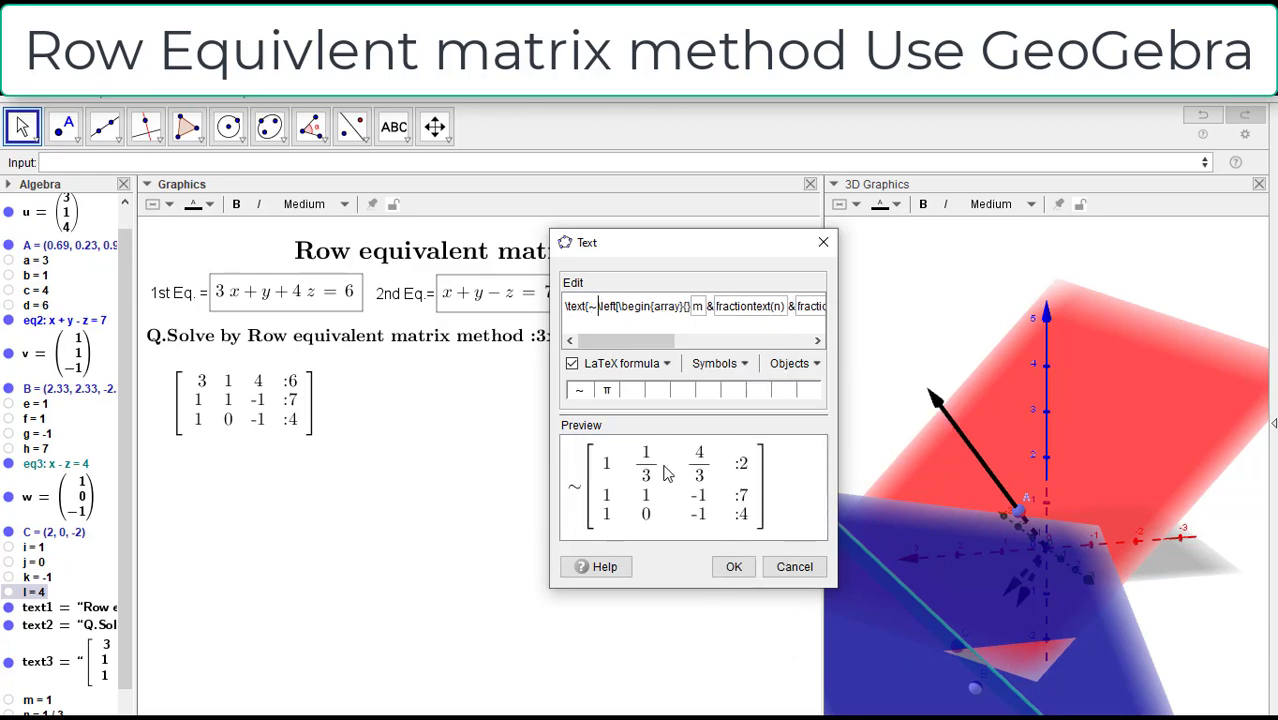
{"action": "left_click", "coordinate": [729, 567]}
{"action": "left_click_drag", "start_coordinate": [581, 463], "coordinate": [445, 430]}
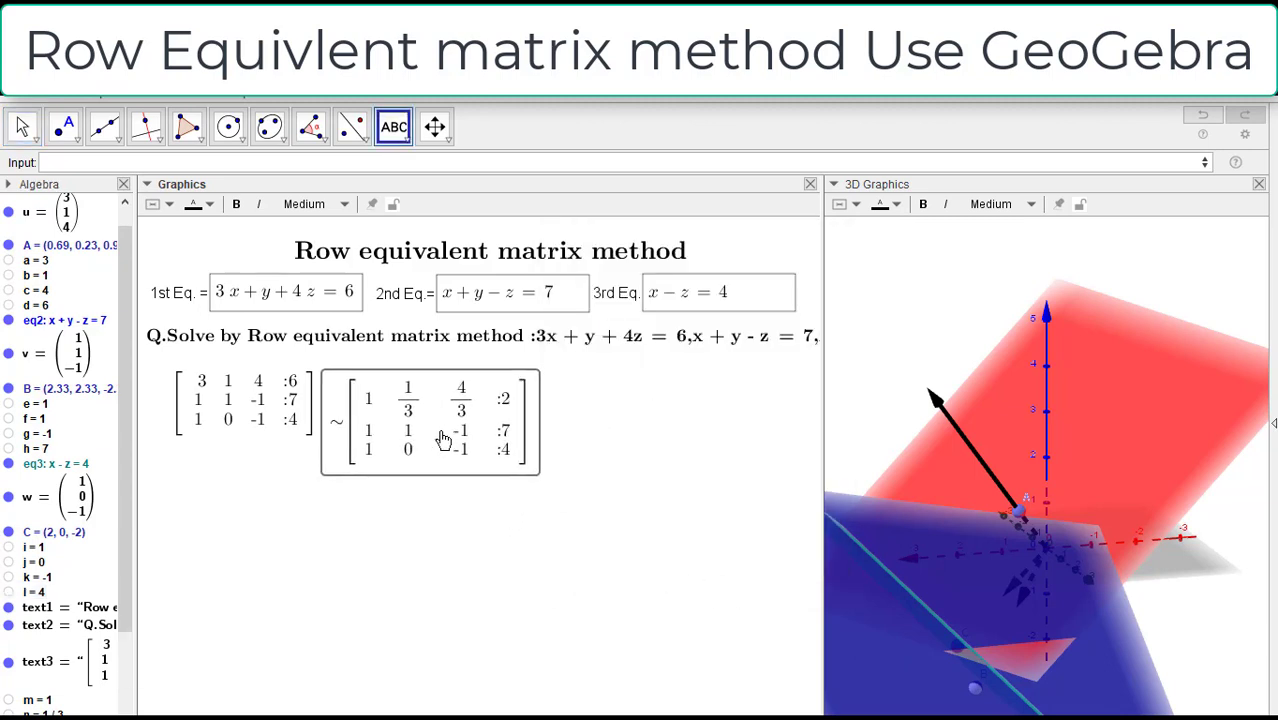
Step: Start a new LaTeX formula text in the empty space beside the second matrix
{"action": "left_click", "coordinate": [644, 446]}
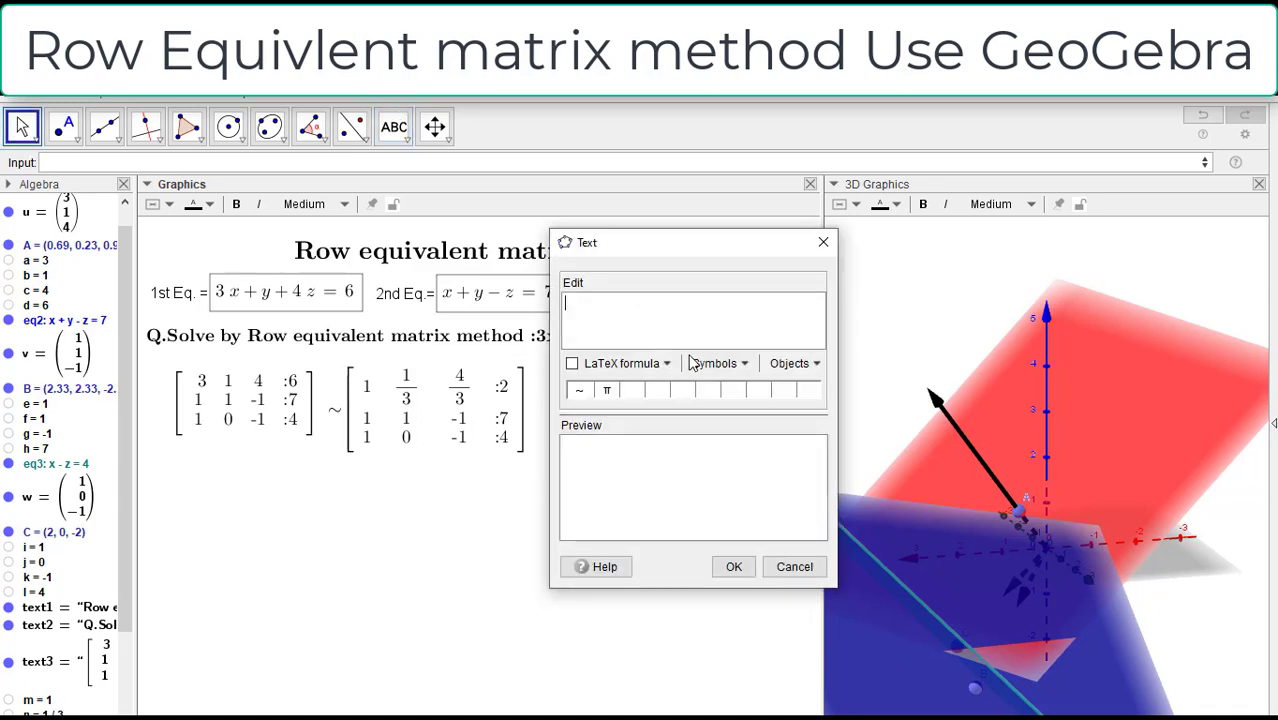
{"action": "left_click", "coordinate": [572, 365]}
{"action": "left_click", "coordinate": [665, 366]}
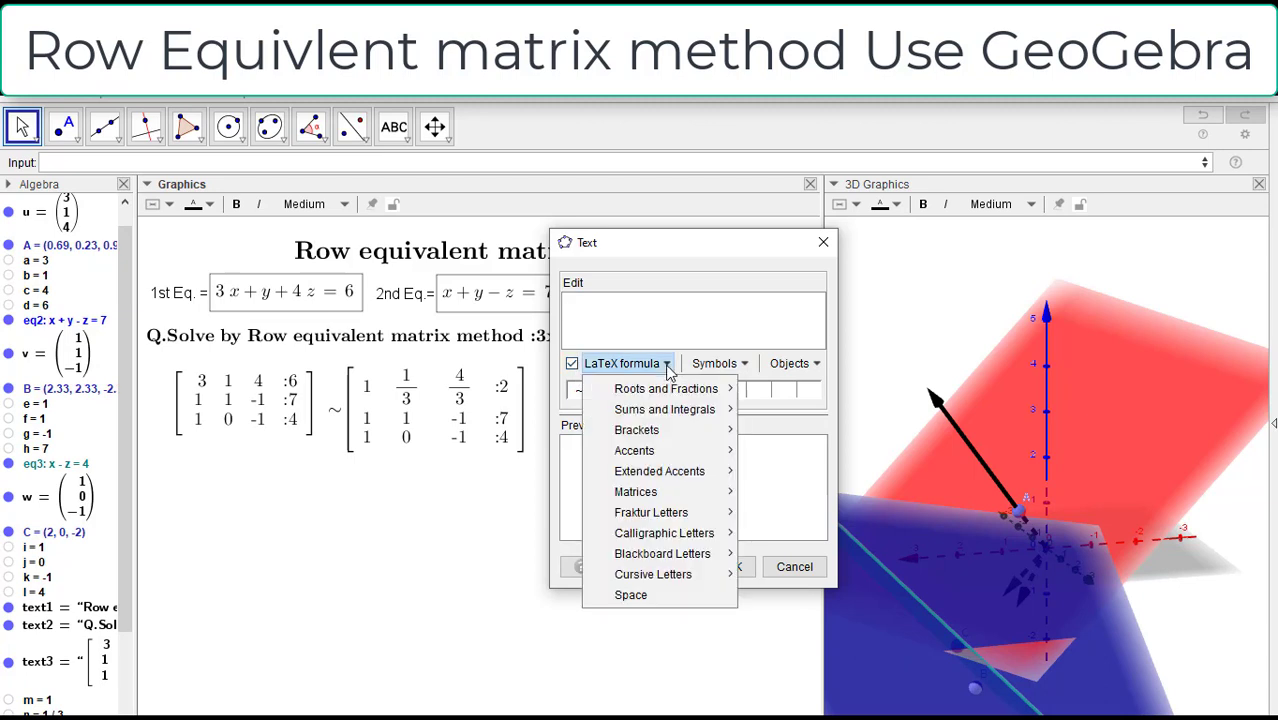
{"action": "mouse_move", "coordinate": [670, 395]}
{"action": "mouse_move", "coordinate": [670, 420]}
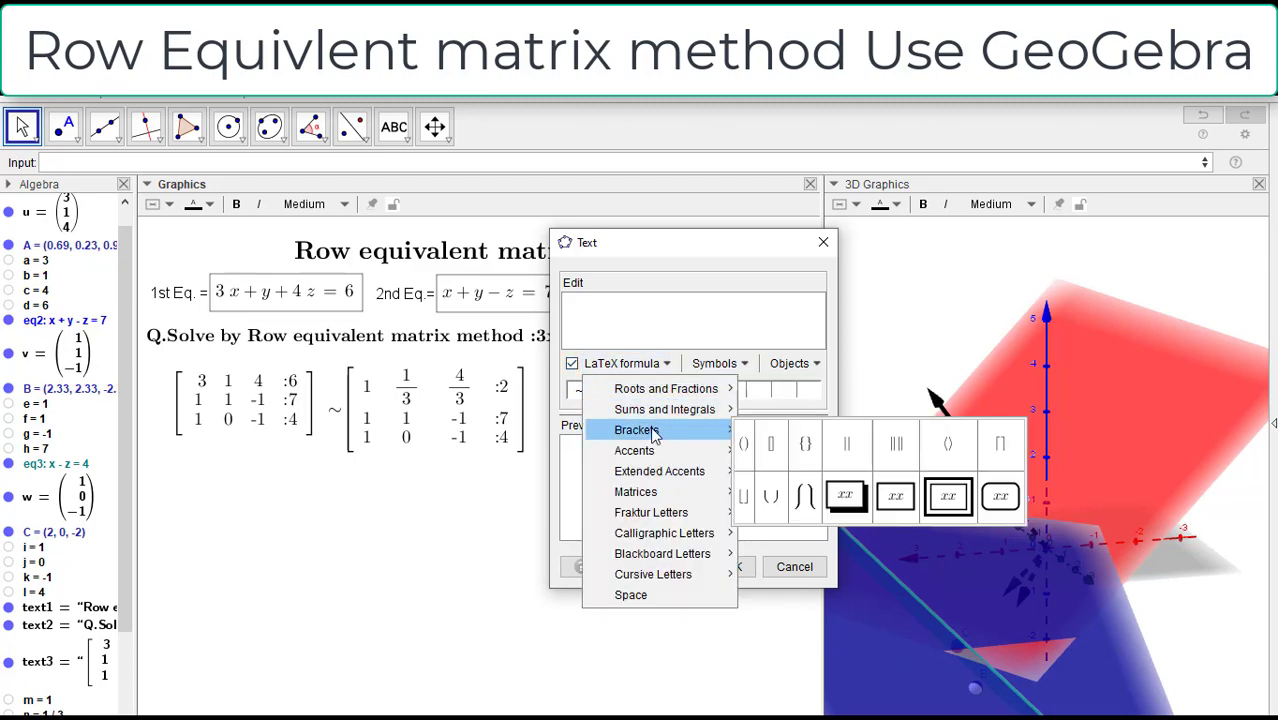
{"action": "mouse_move", "coordinate": [650, 455]}
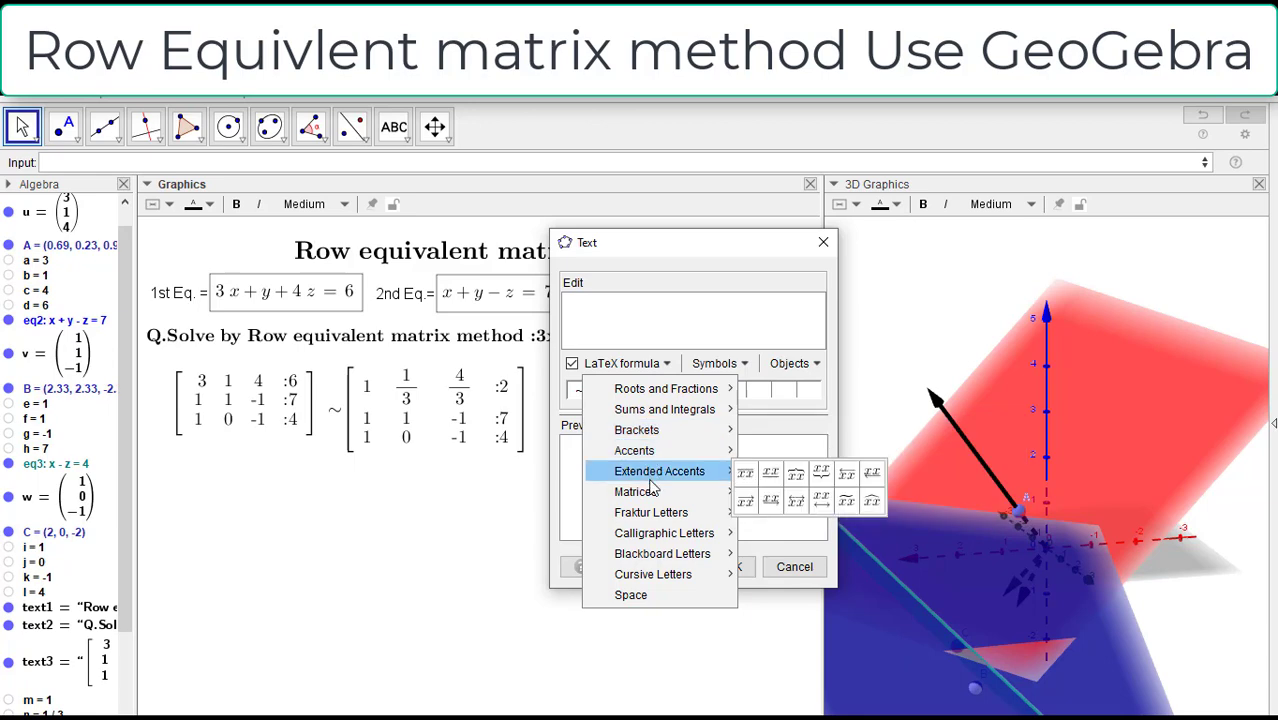
{"action": "mouse_move", "coordinate": [652, 489]}
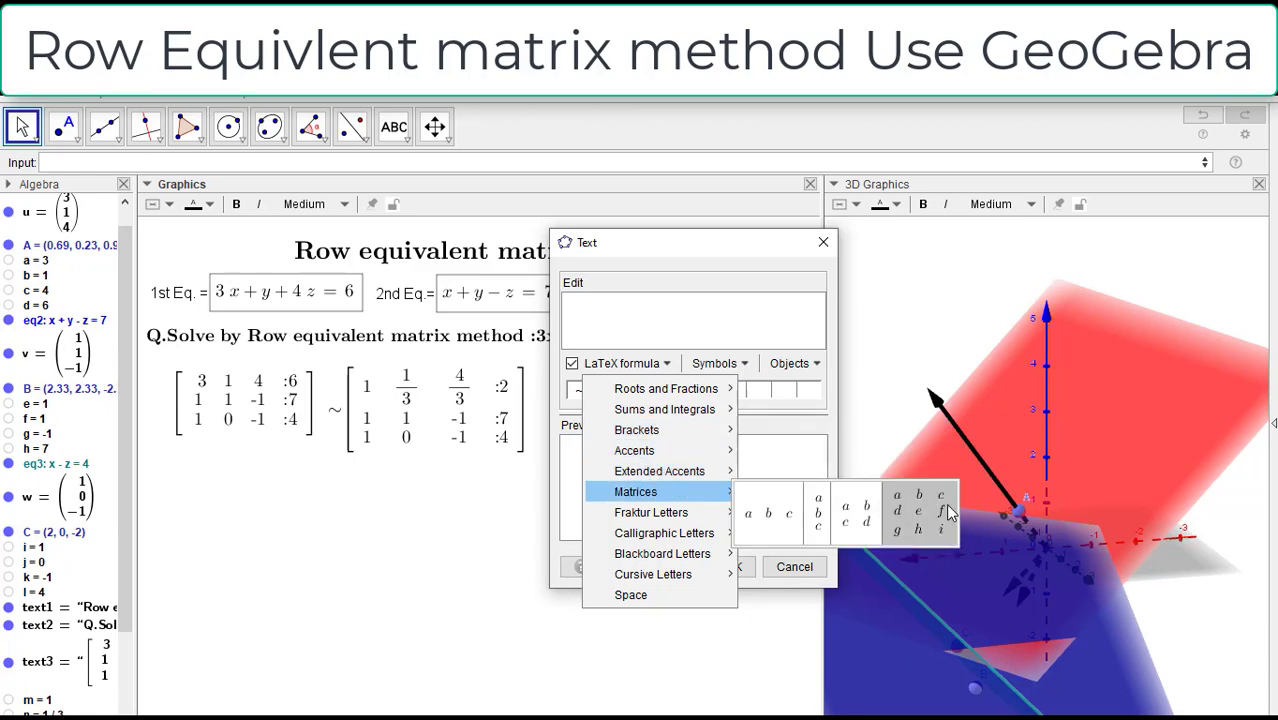
{"action": "mouse_move", "coordinate": [651, 522]}
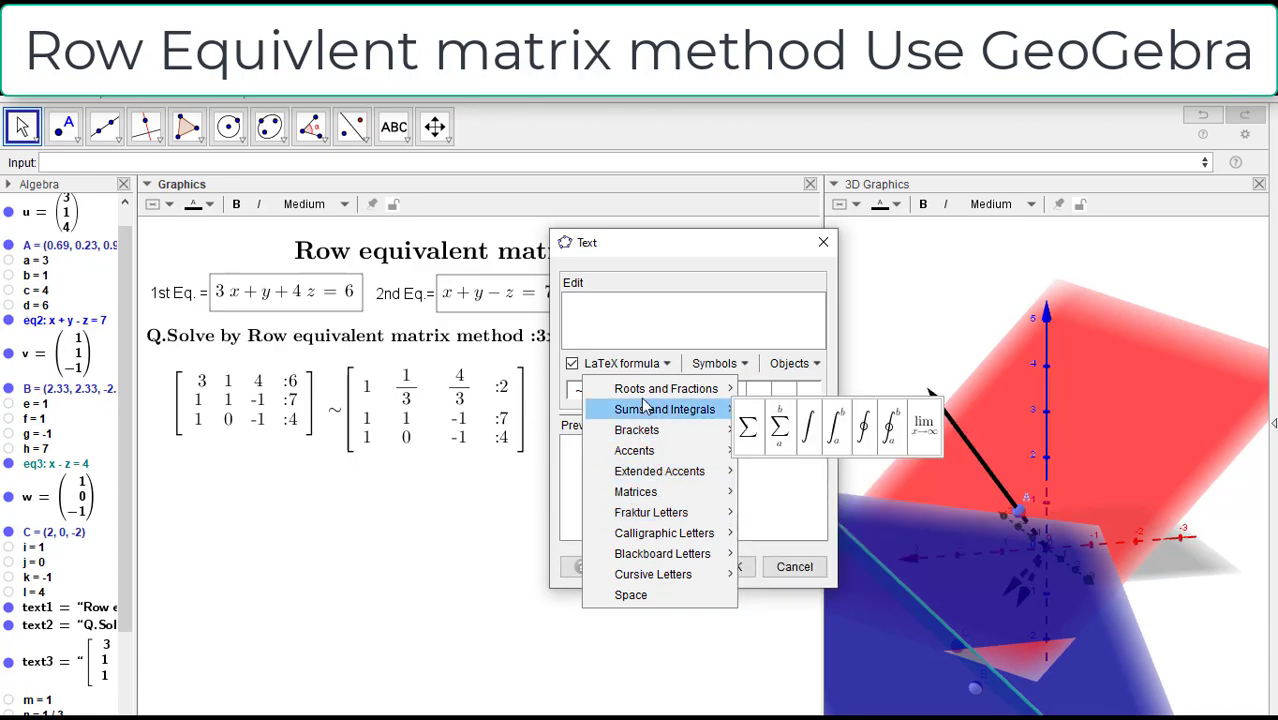
{"action": "mouse_move", "coordinate": [645, 397]}
{"action": "left_click", "coordinate": [617, 303]}
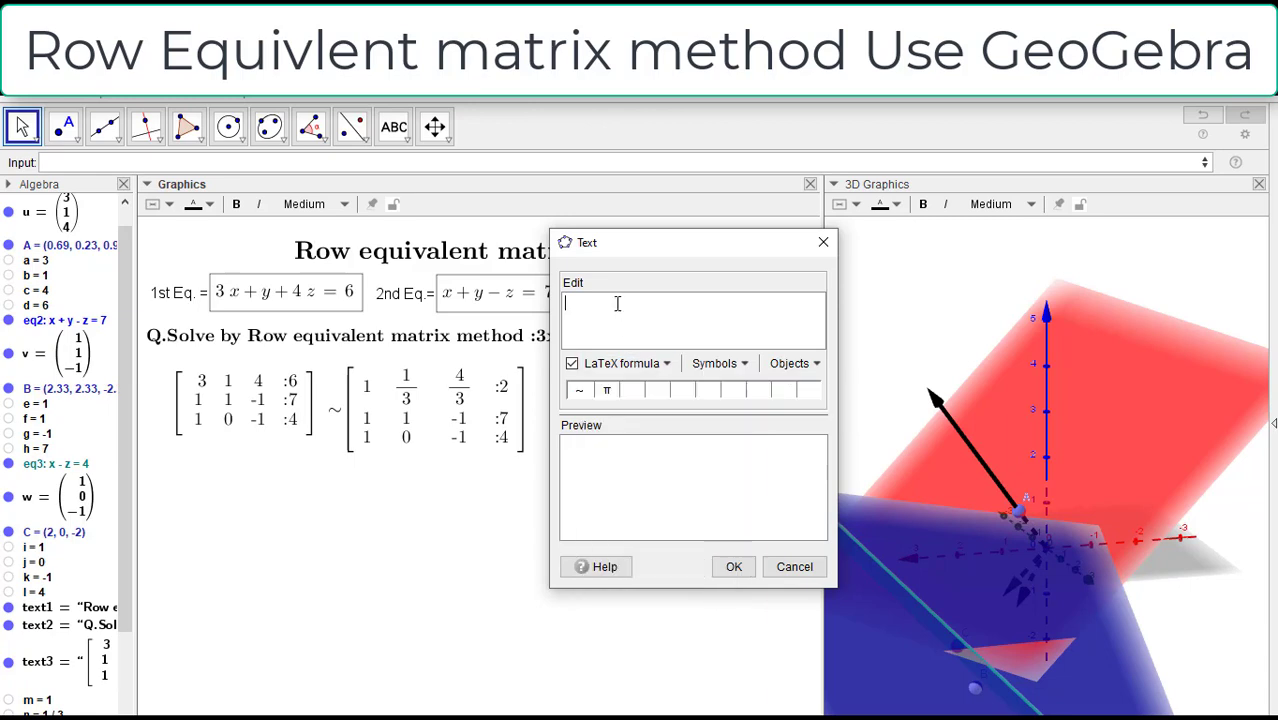
Step: Enter the row operation label R_1→\frac{R_1}{a}, with the object a inserted as denominator, and place it beside the second matrix
{"action": "type", "text": "R_1"}
{"action": "left_click", "coordinate": [716, 363]}
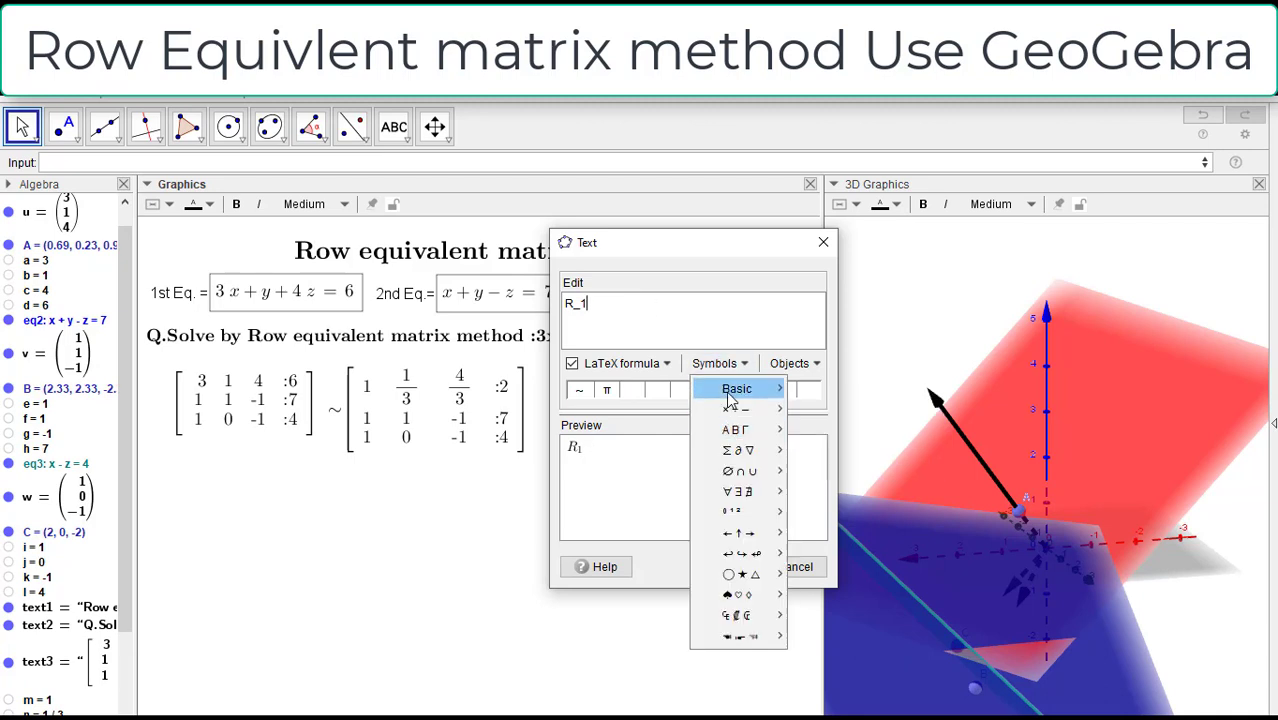
{"action": "mouse_move", "coordinate": [750, 532]}
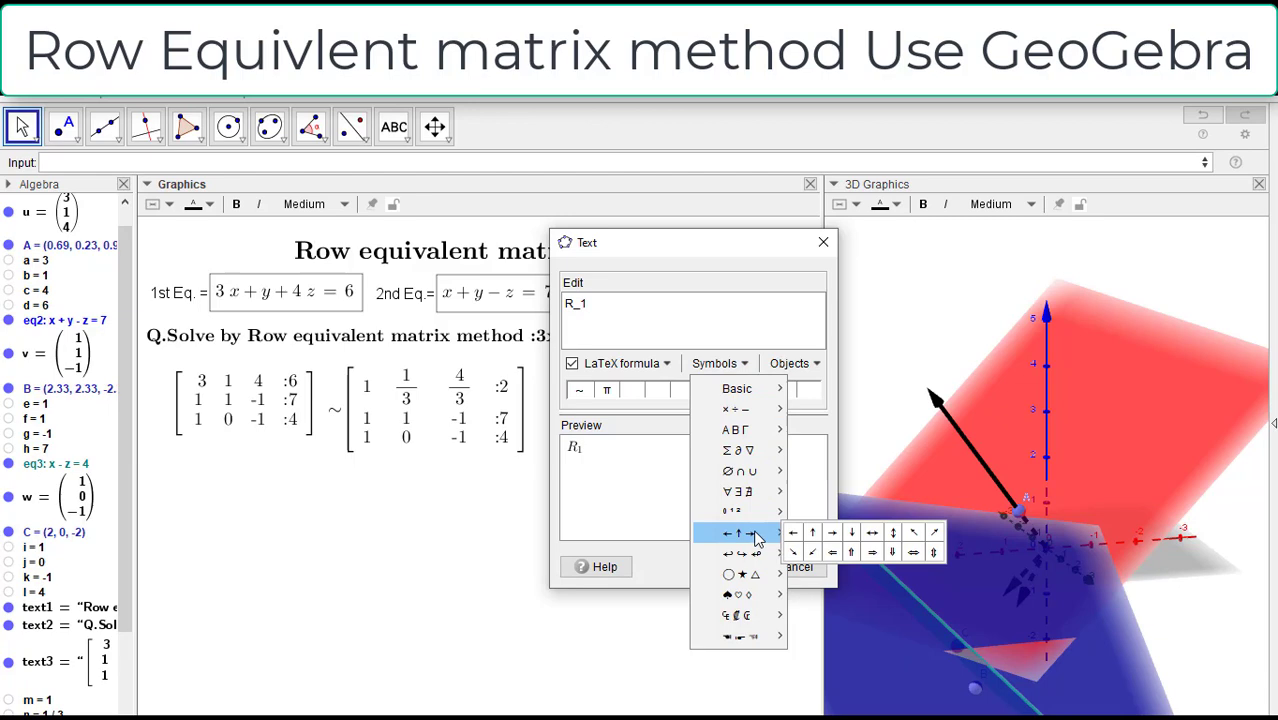
{"action": "left_click", "coordinate": [840, 540]}
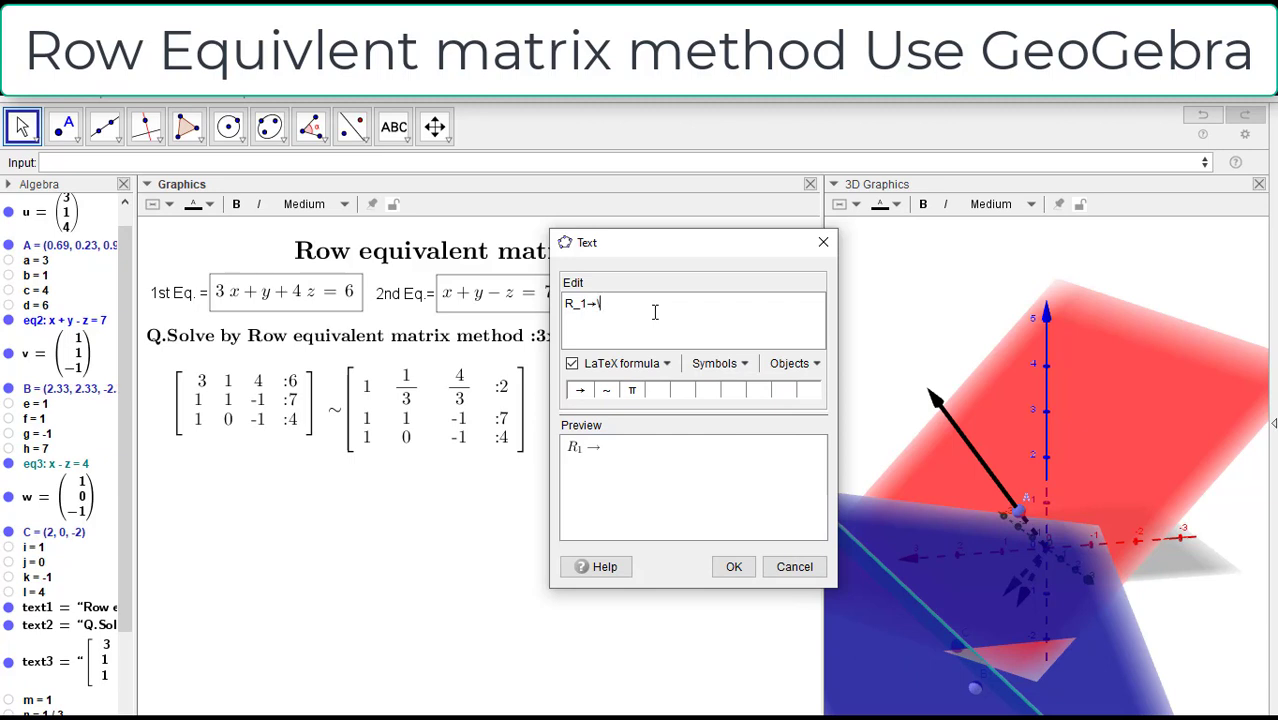
{"action": "type", "text": "frac"}
{"action": "type", "text": "{R_1}{"}
{"action": "left_click", "coordinate": [36, 263]}
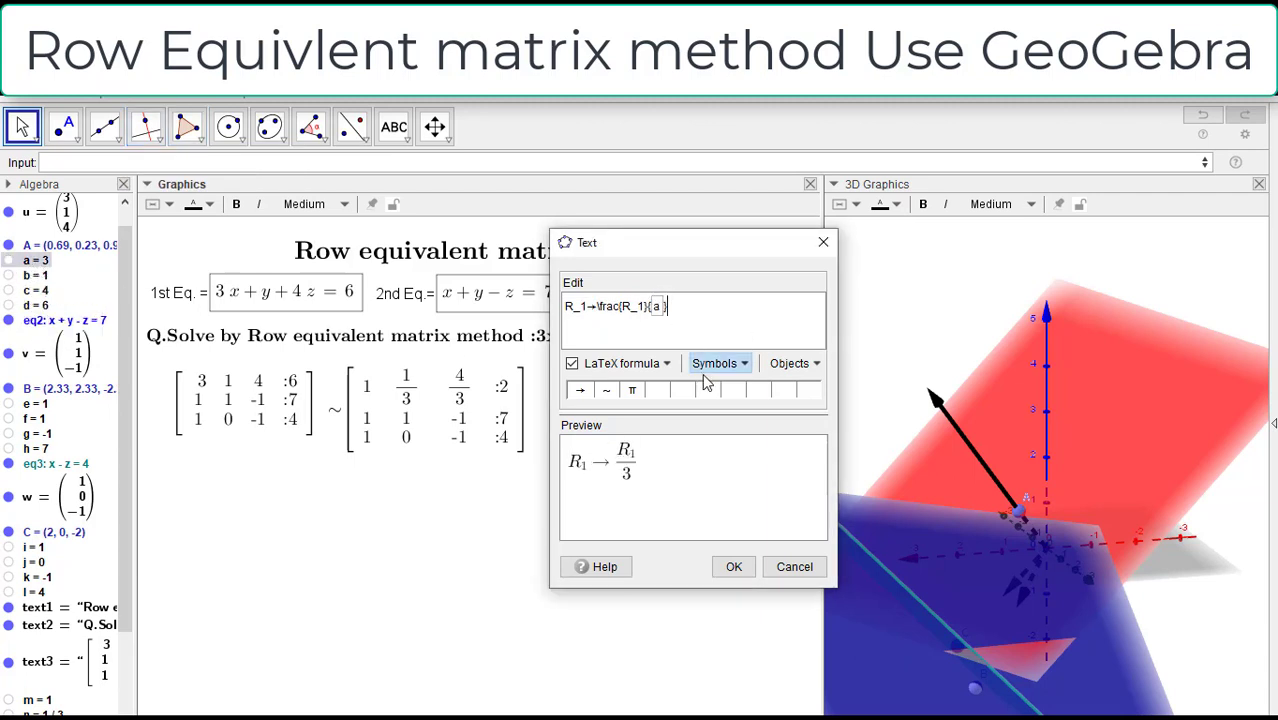
{"action": "left_click", "coordinate": [733, 566]}
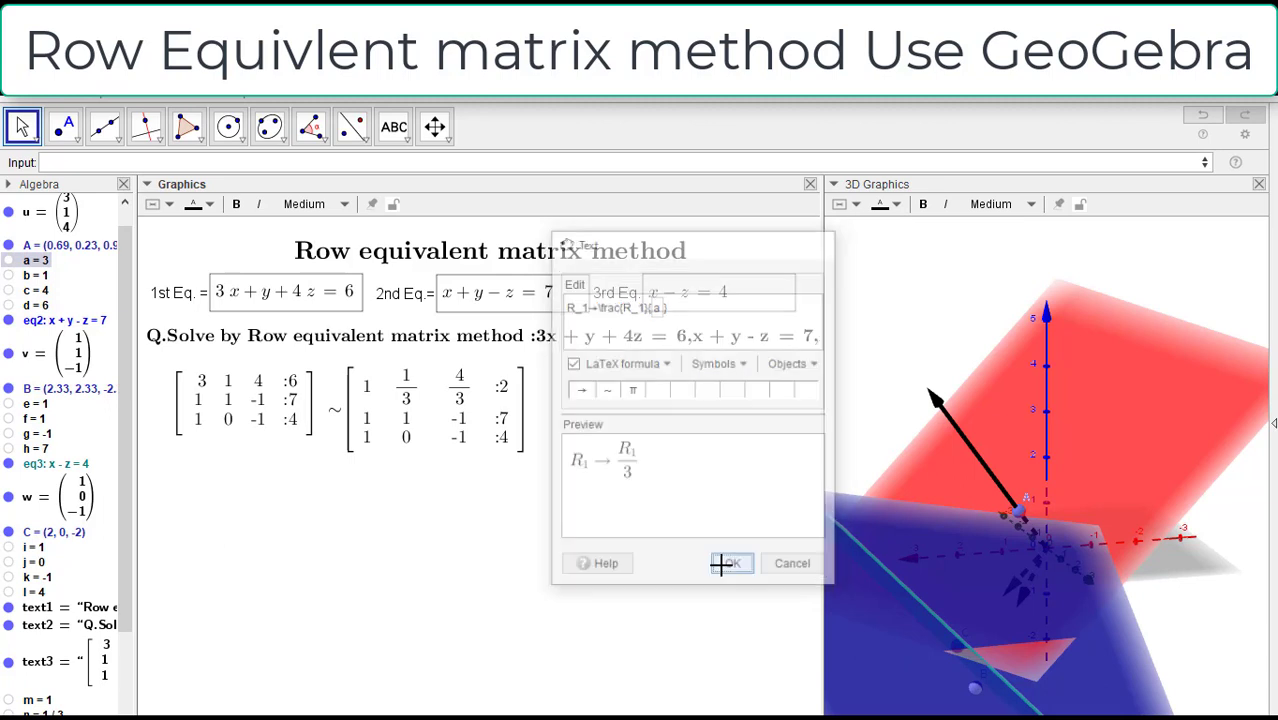
{"action": "left_click_drag", "start_coordinate": [675, 427], "coordinate": [627, 424]}
{"action": "left_click", "coordinate": [726, 435]}
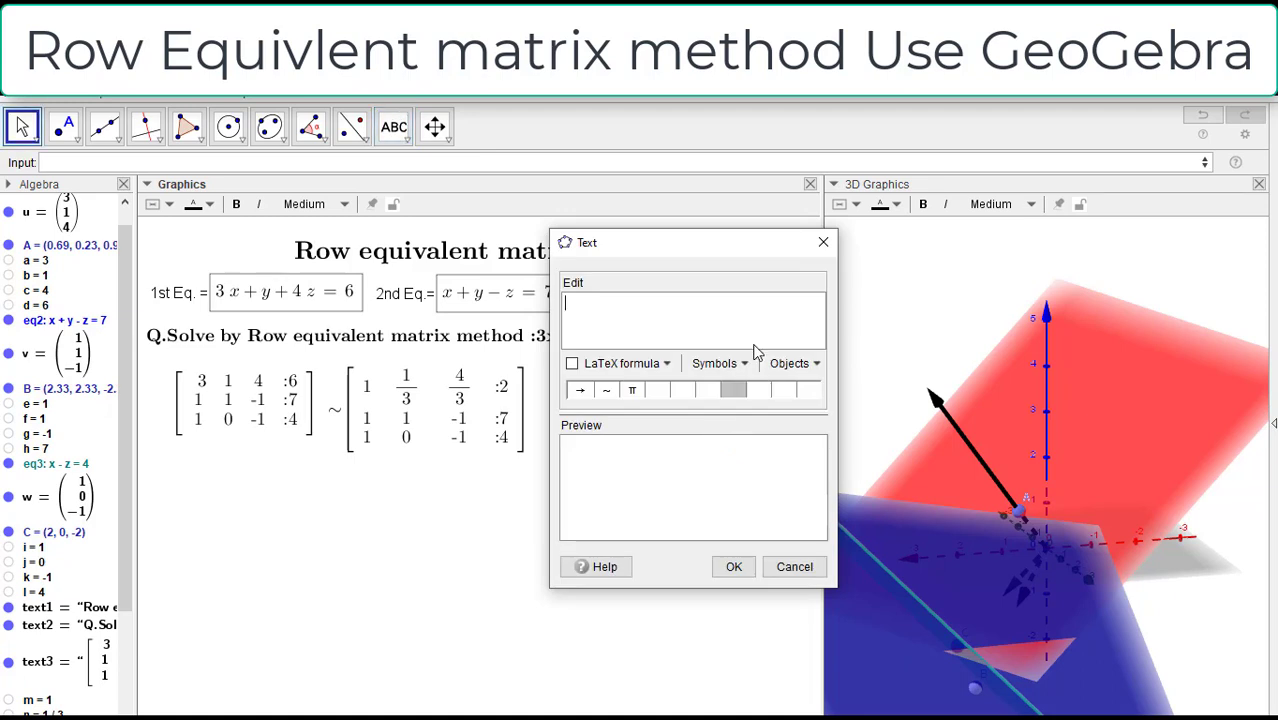
{"action": "left_click", "coordinate": [823, 242]}
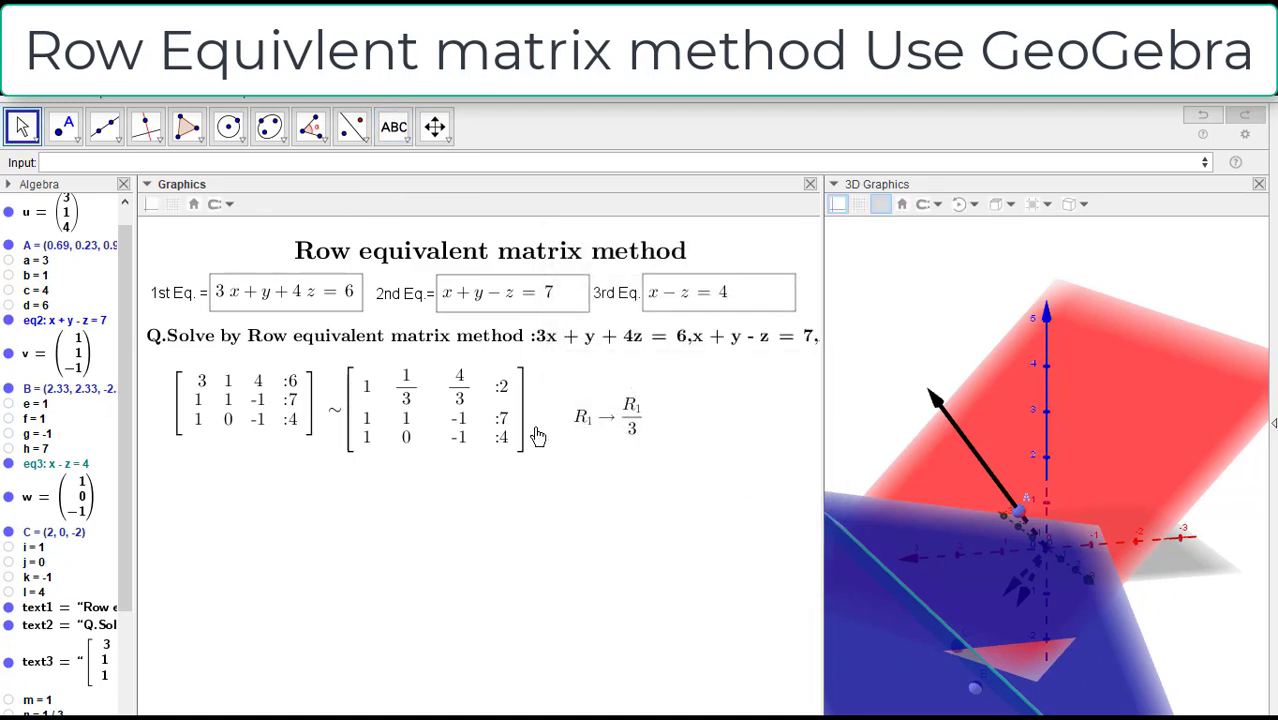
Step: Remove the coefficient 3 of x from the first equation so that it reads x + y + 4z = 6
{"action": "left_click", "coordinate": [226, 294]}
{"action": "left_click", "coordinate": [217, 291]}
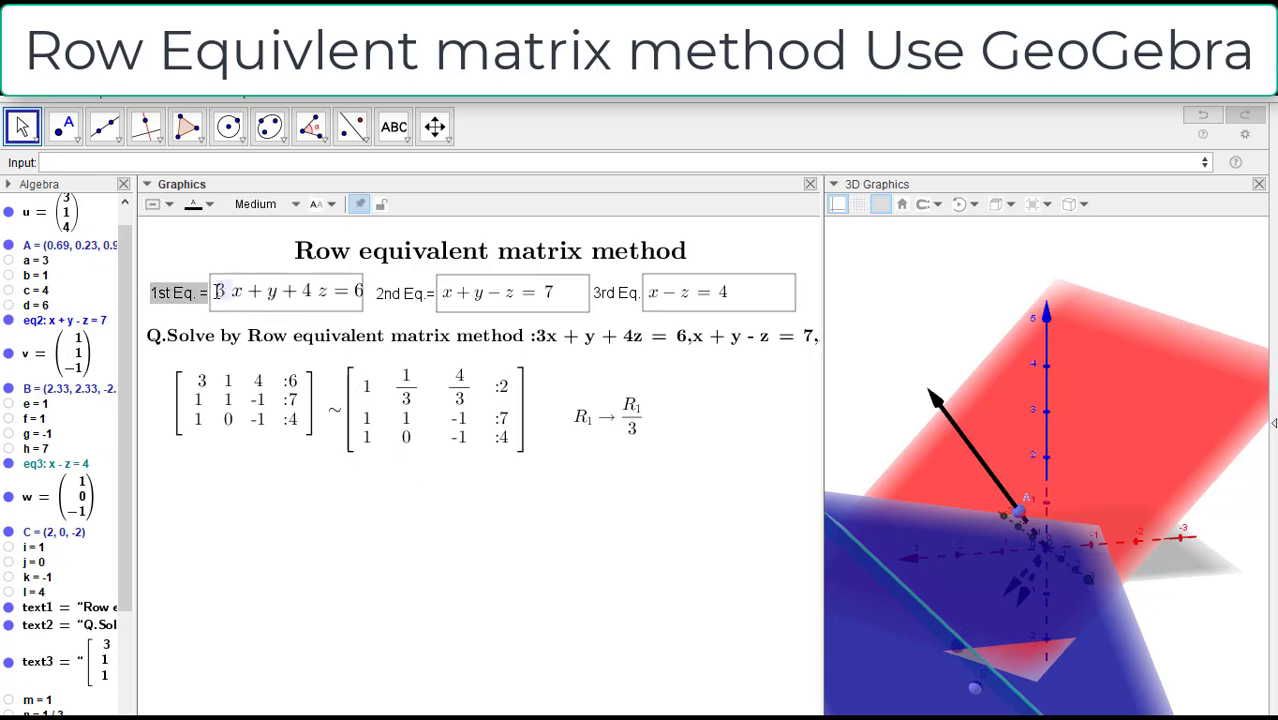
{"action": "key", "text": "BackSpace"}
{"action": "key", "text": "Return"}
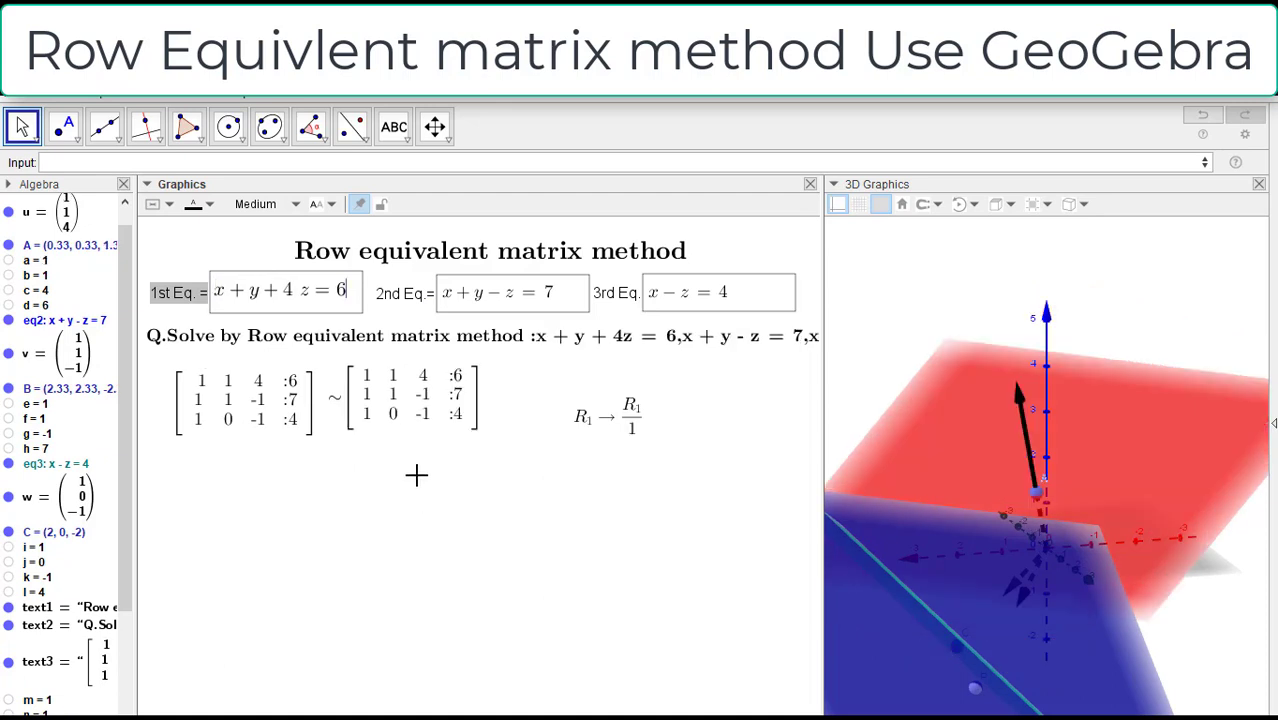
Step: Align the second matrix with the height of the first and shift the row operation label slightly closer to it
{"action": "left_click", "coordinate": [397, 406]}
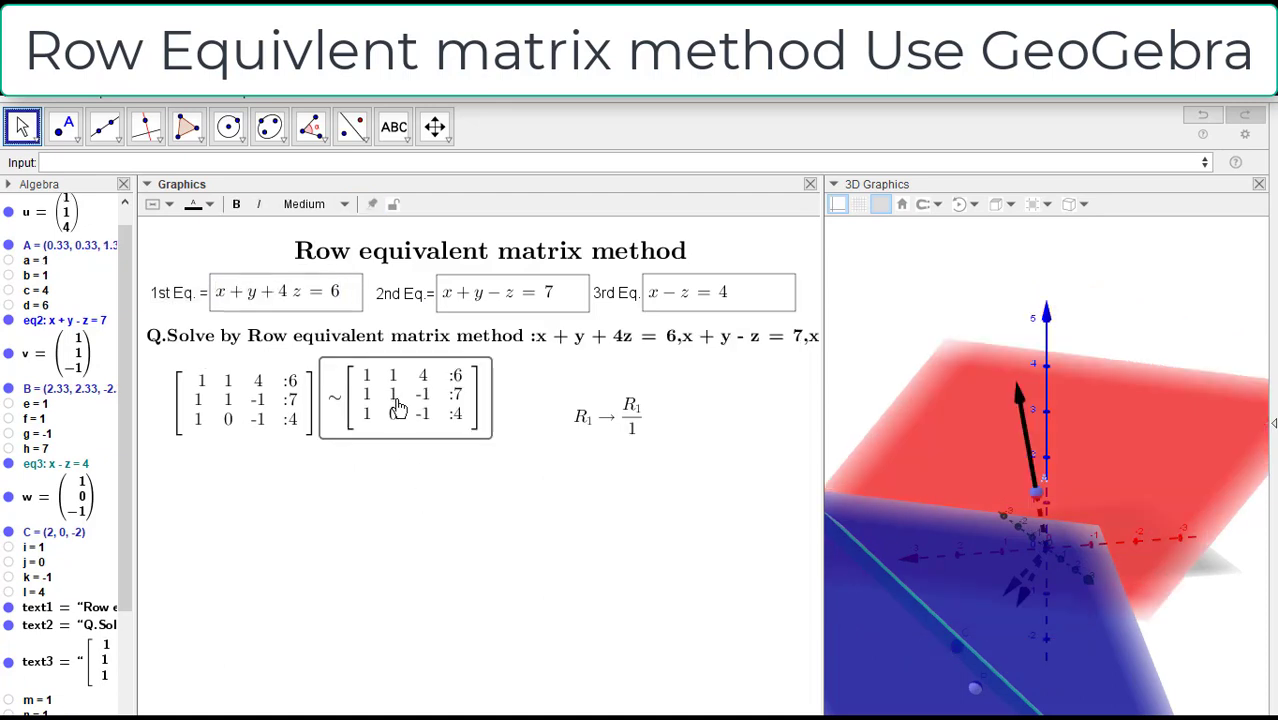
{"action": "left_click", "coordinate": [605, 418]}
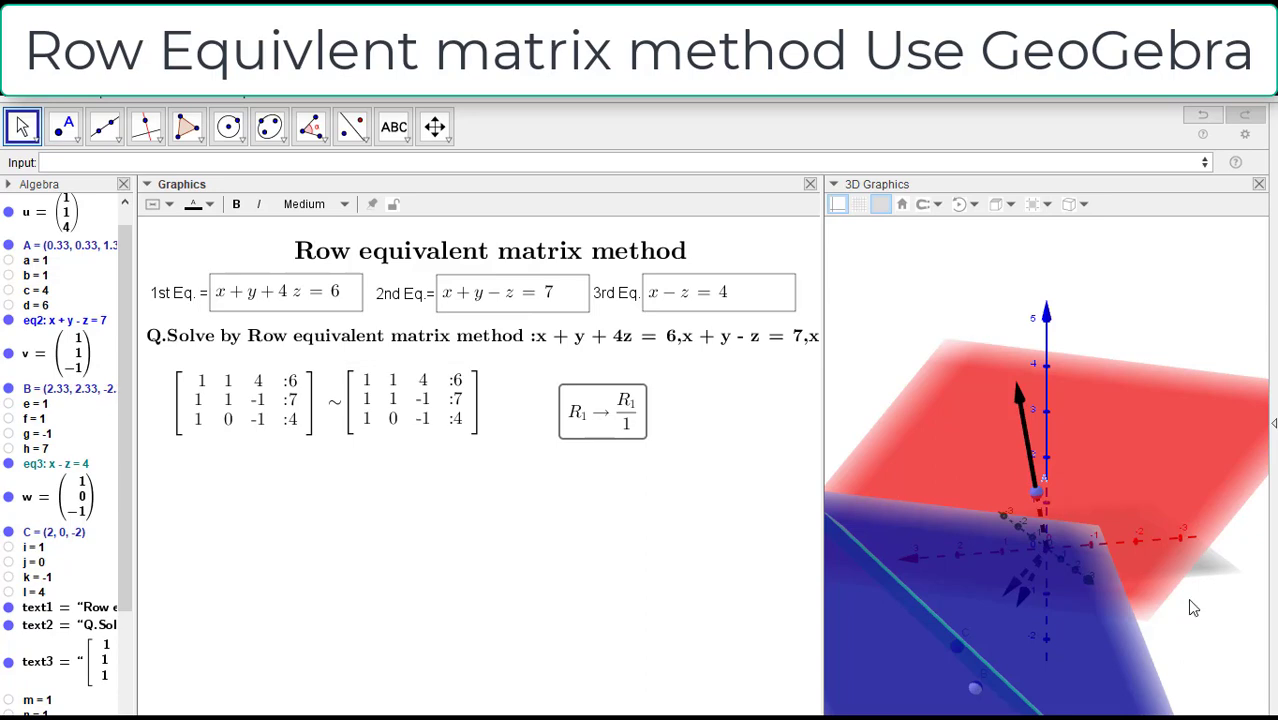
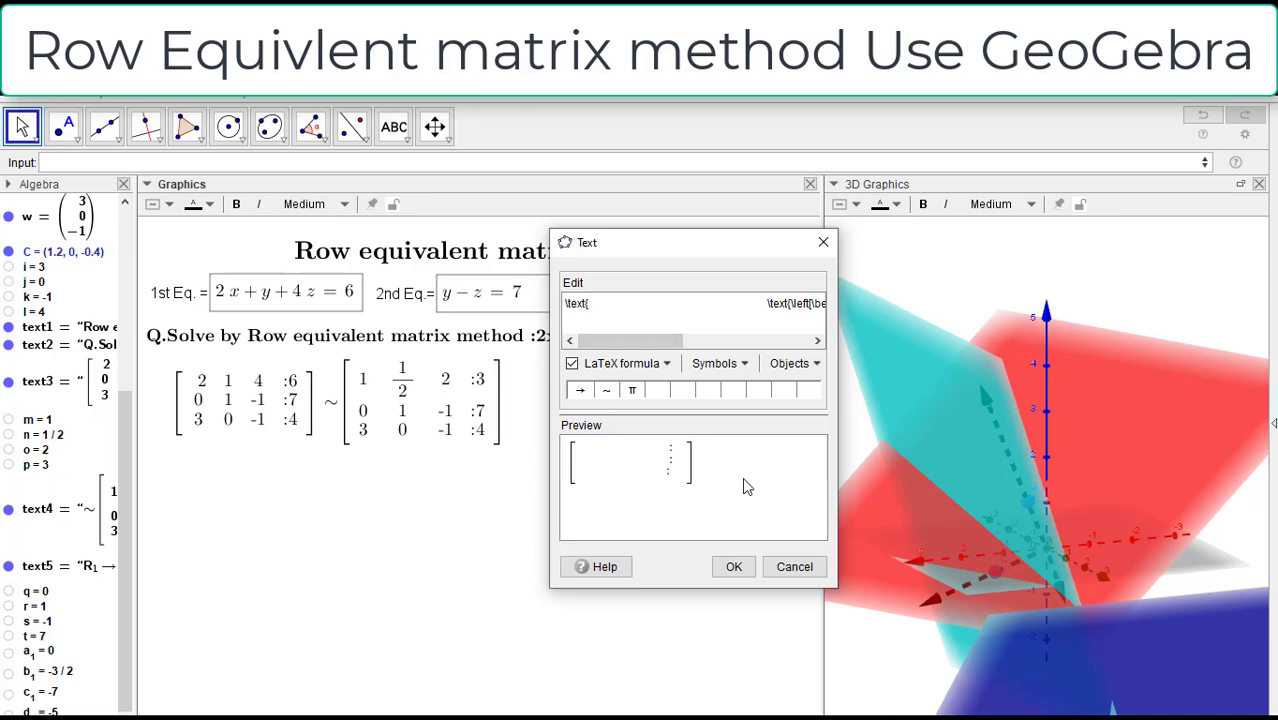
Step: Try to write the array opening \left[\beging{array}{} by hand in front of the existing array template
{"action": "type", "text": "\\left["}
{"action": "mouse_move", "coordinate": [672, 344]}
{"action": "left_mouse_down"}
{"action": "mouse_move", "coordinate": [686, 347]}
{"action": "mouse_move", "coordinate": [675, 347]}
{"action": "left_mouse_up"}
{"action": "type", "text": "be"}
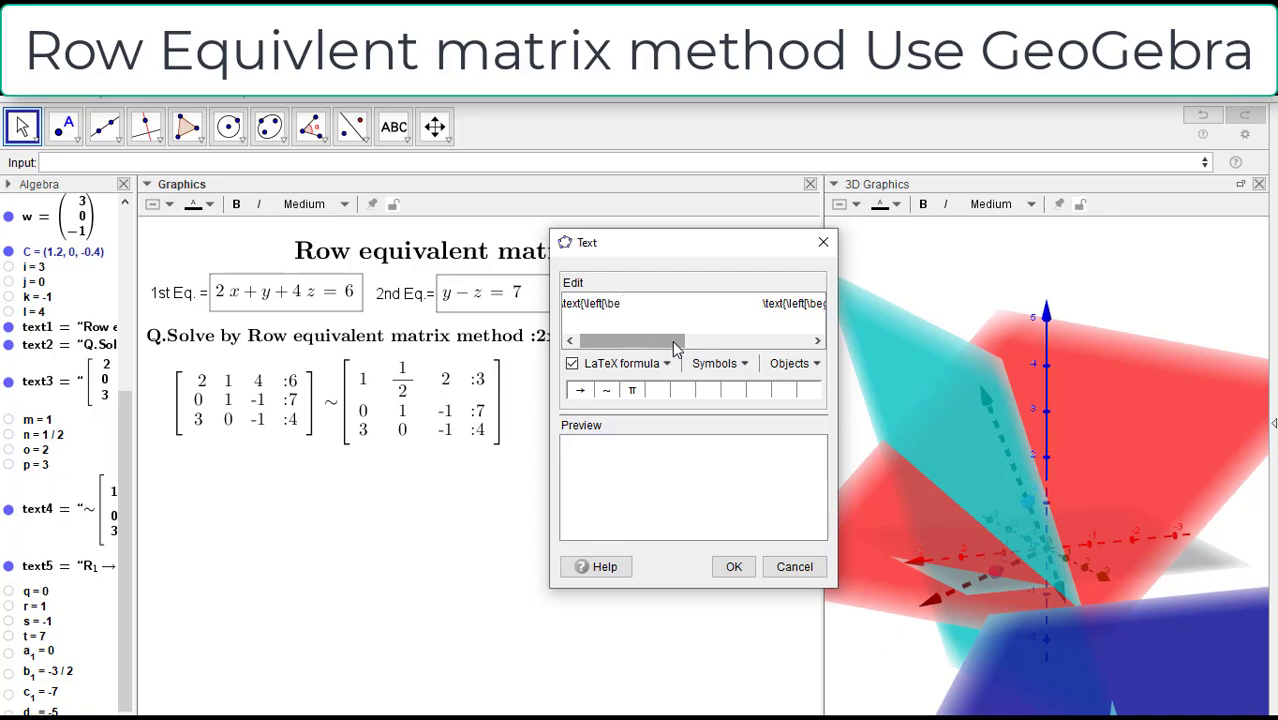
{"action": "type", "text": "ging"}
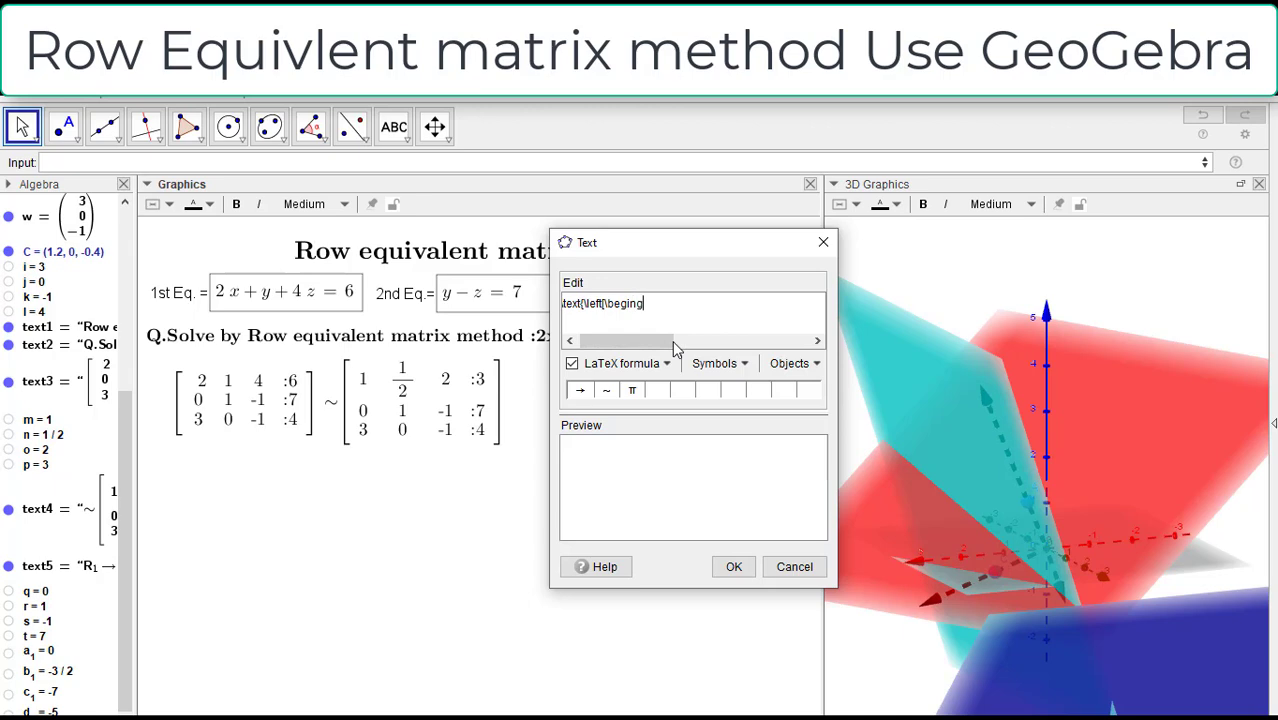
{"action": "left_click_drag", "start_coordinate": [675, 348], "coordinate": [707, 348]}
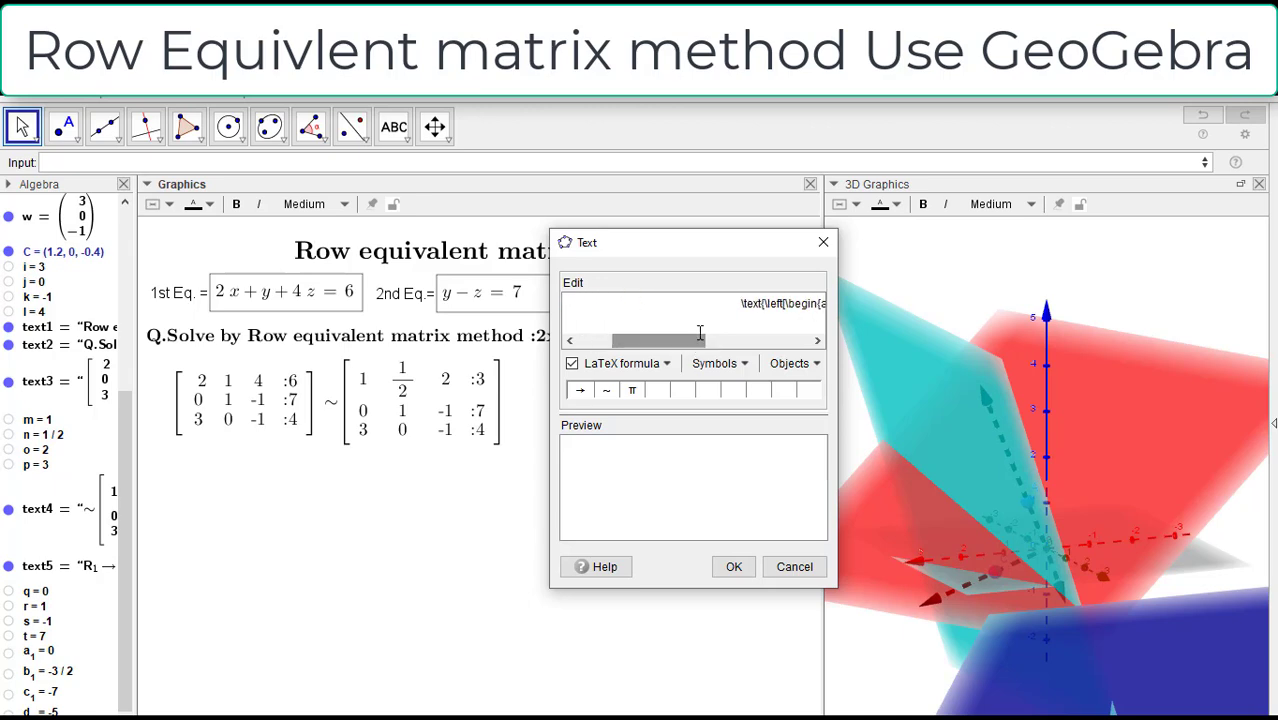
{"action": "left_click", "coordinate": [742, 302]}
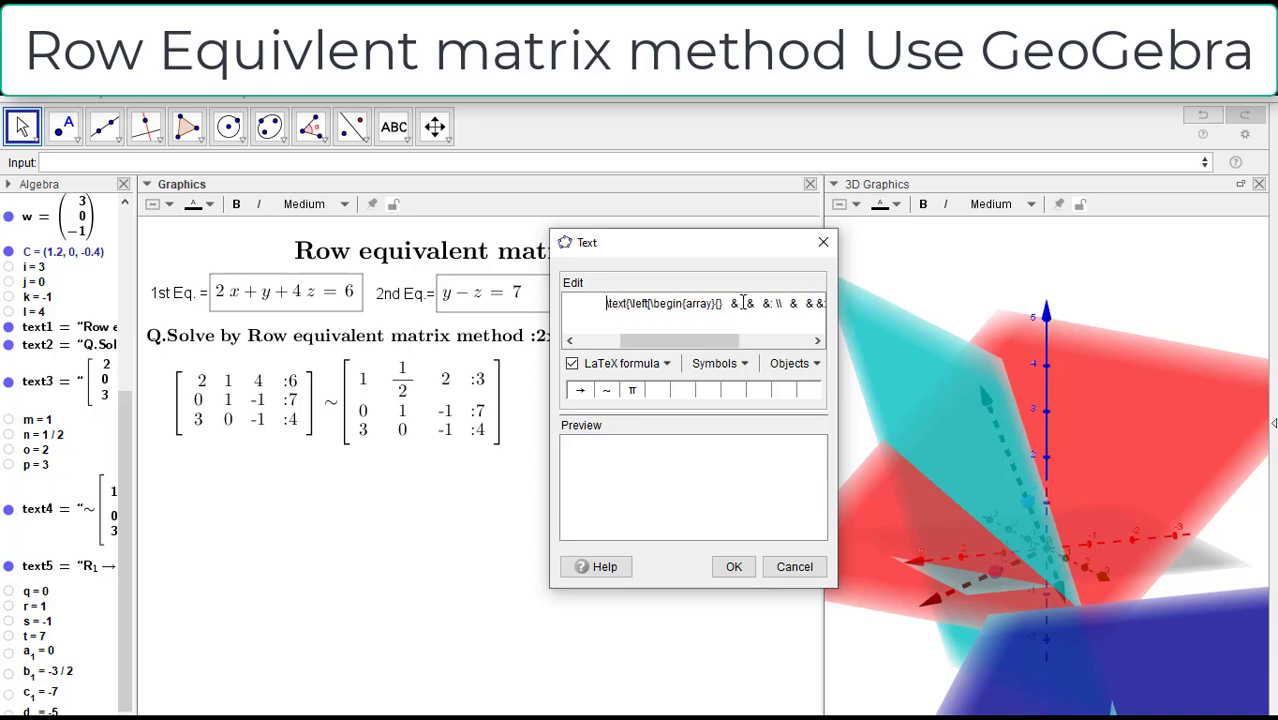
{"action": "left_click_drag", "start_coordinate": [705, 340], "coordinate": [668, 340]}
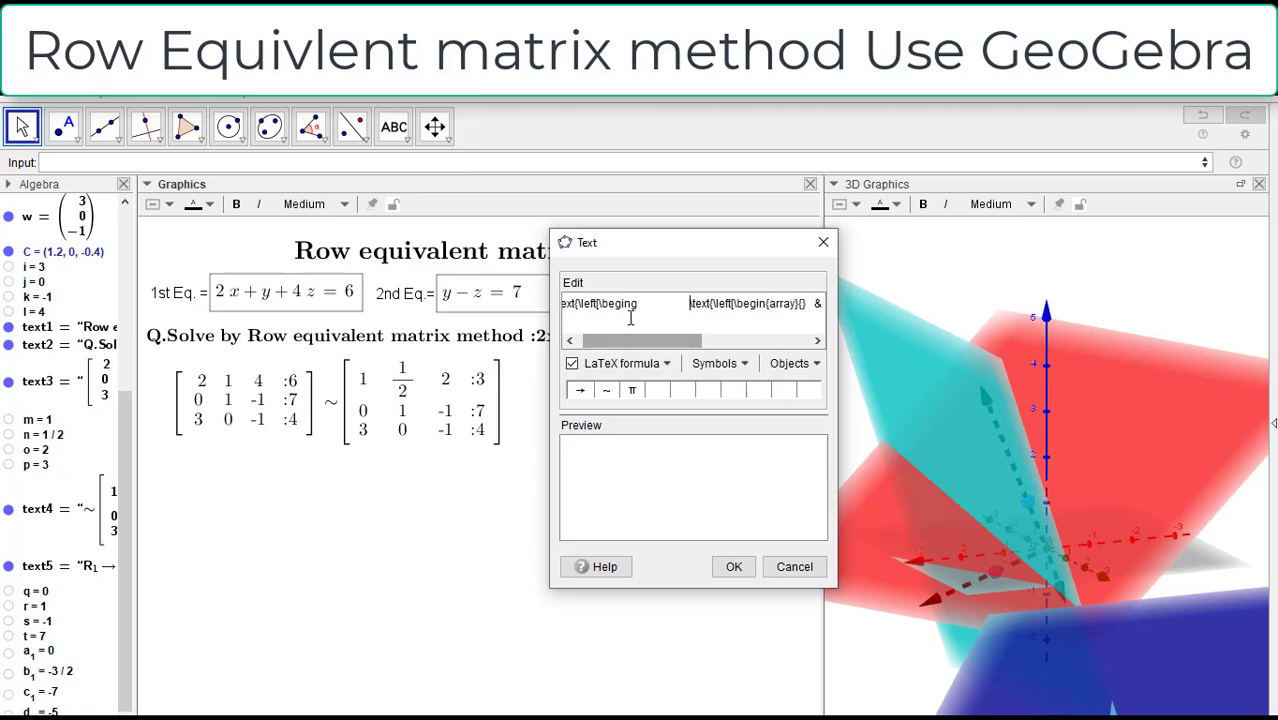
{"action": "left_click", "coordinate": [636, 304]}
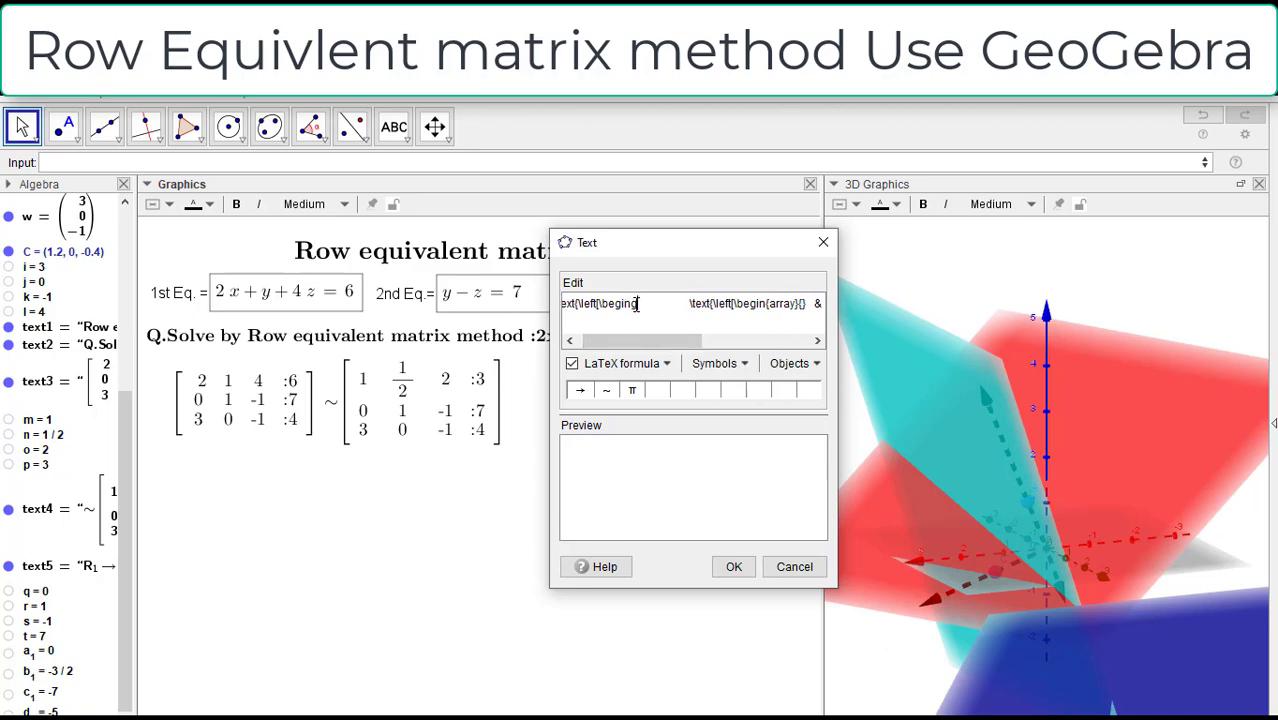
{"action": "type", "text": "{array}{}"}
Step: Delete the duplicated \text{\left[\begin{array}{} opening and the extra spaces before the first column separator
{"action": "left_click_drag", "start_coordinate": [689, 303], "coordinate": [805, 308]}
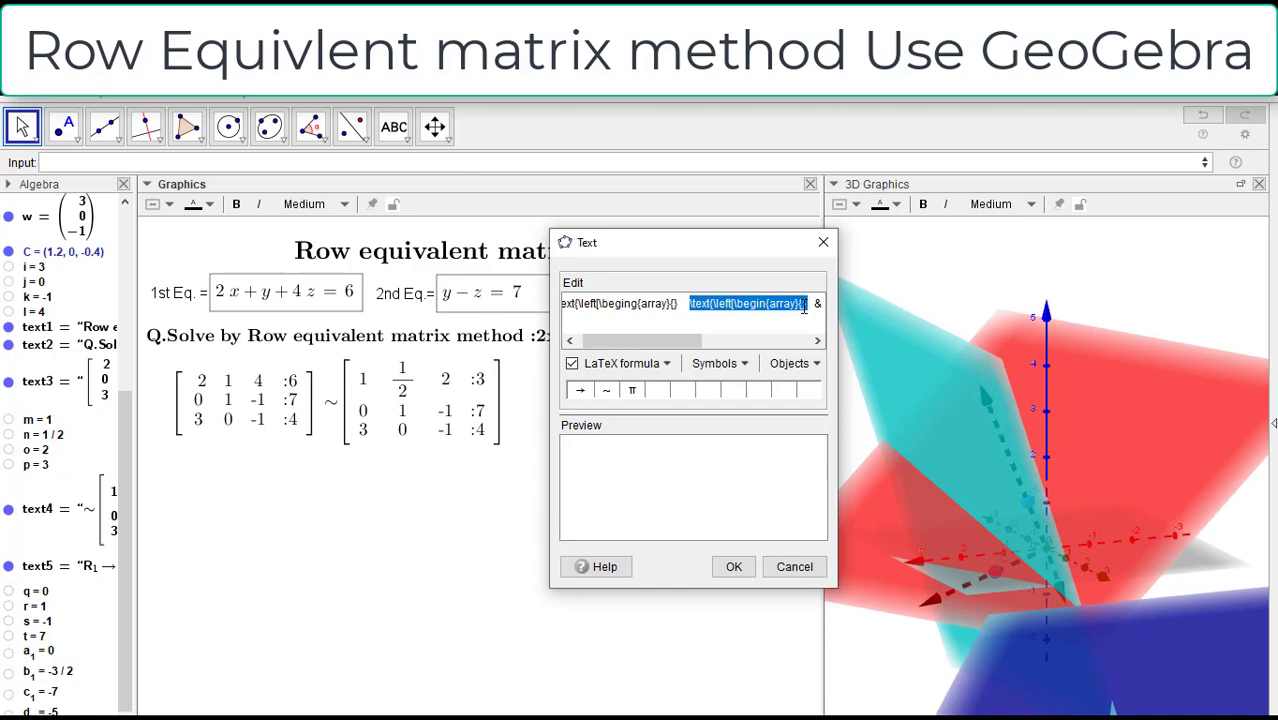
{"action": "key", "text": "BackSpace"}
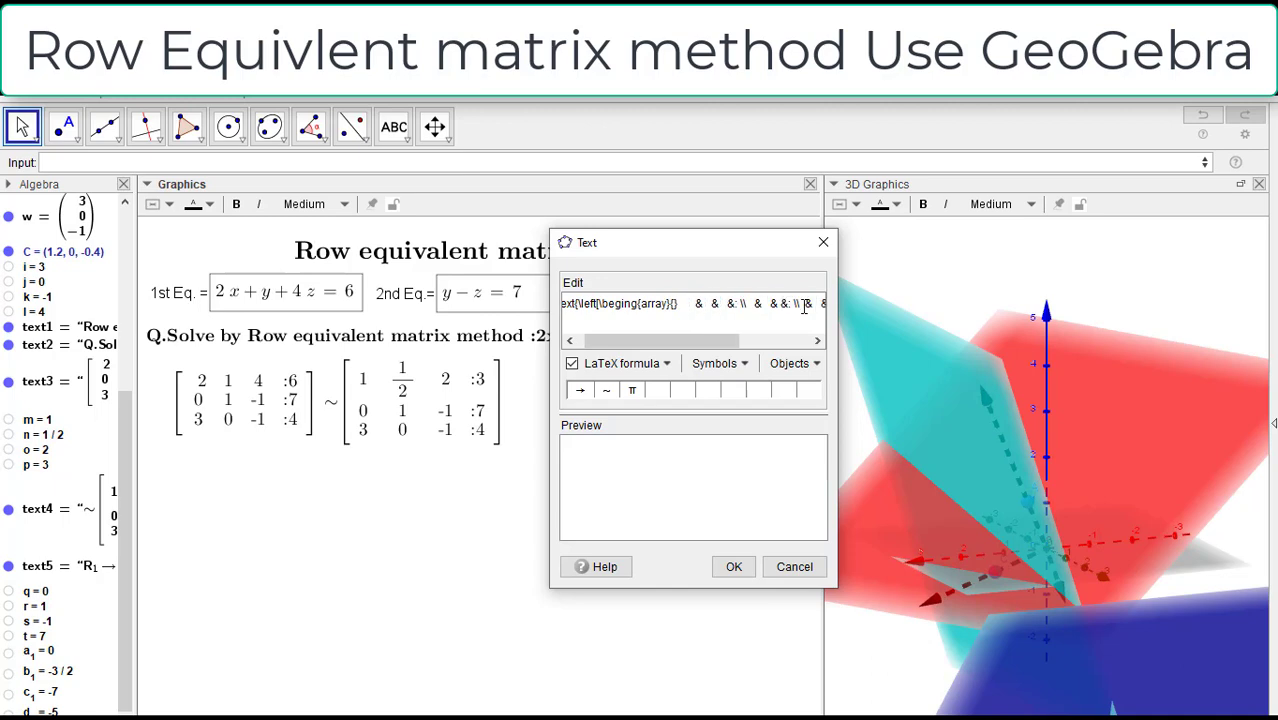
{"action": "key", "text": "BackSpace"}
{"action": "key", "text": "BackSpace"}
{"action": "key", "text": "BackSpace"}
{"action": "key", "text": "BackSpace"}
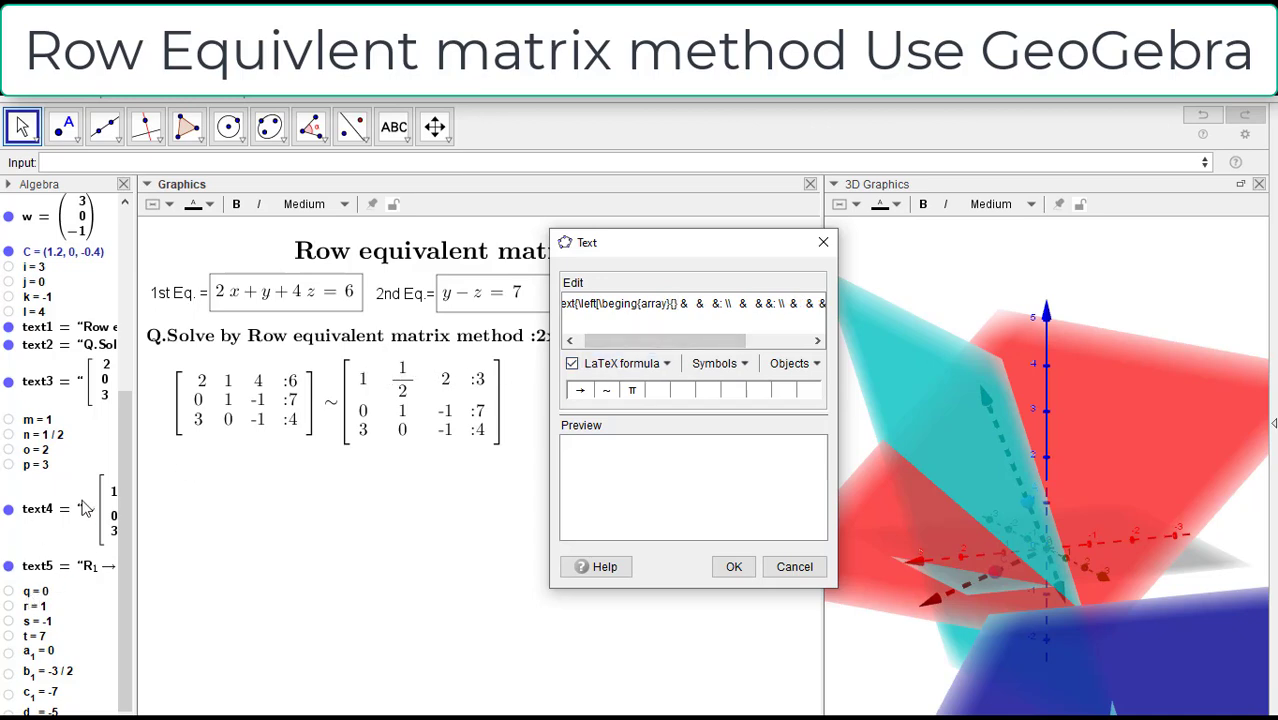
Step: Try inserting object m as the first entry of the hand-written array and re-enable the LaTeX formula option
{"action": "left_click", "coordinate": [47, 421]}
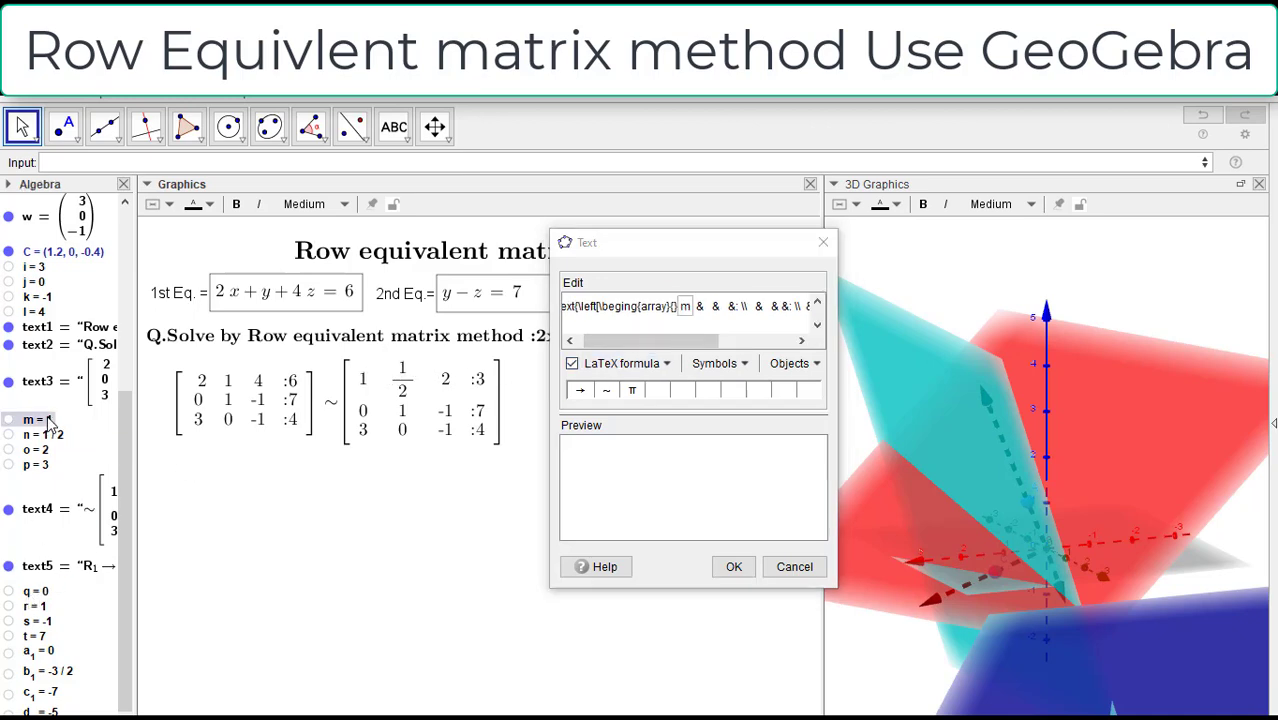
{"action": "left_click", "coordinate": [698, 306]}
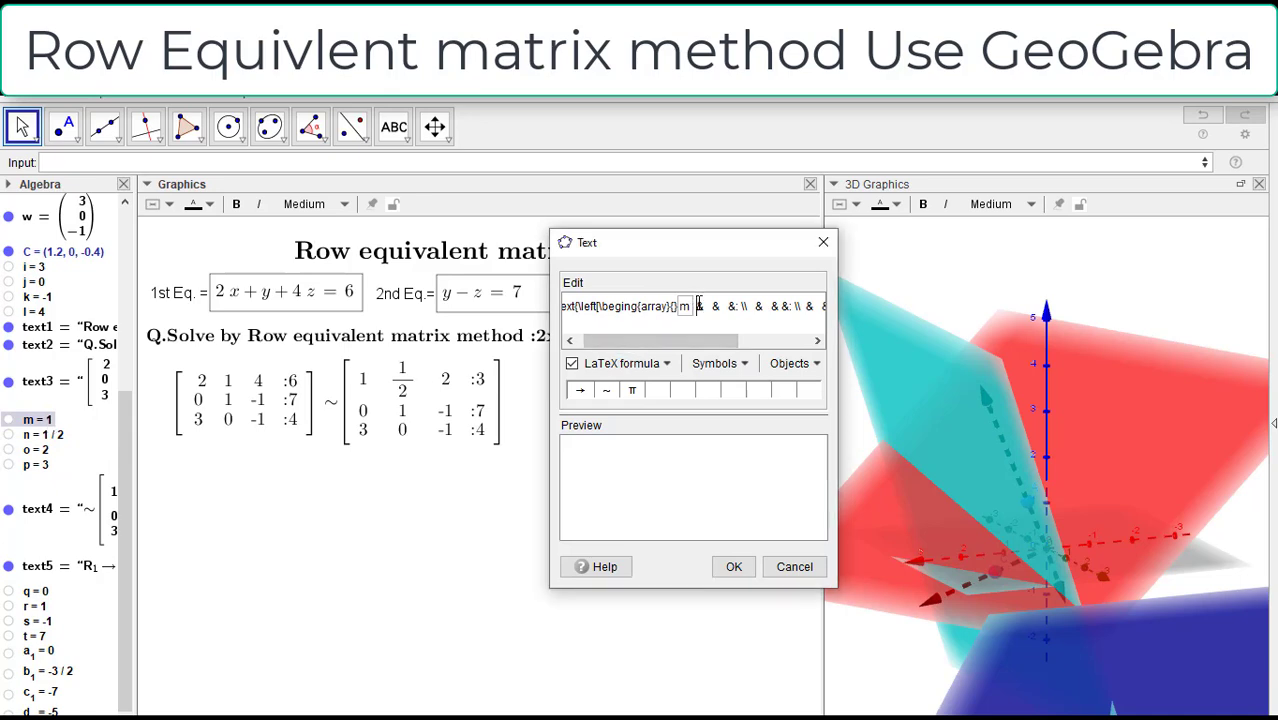
{"action": "key", "text": "BackSpace"}
{"action": "left_click", "coordinate": [572, 363]}
{"action": "left_click", "coordinate": [572, 363]}
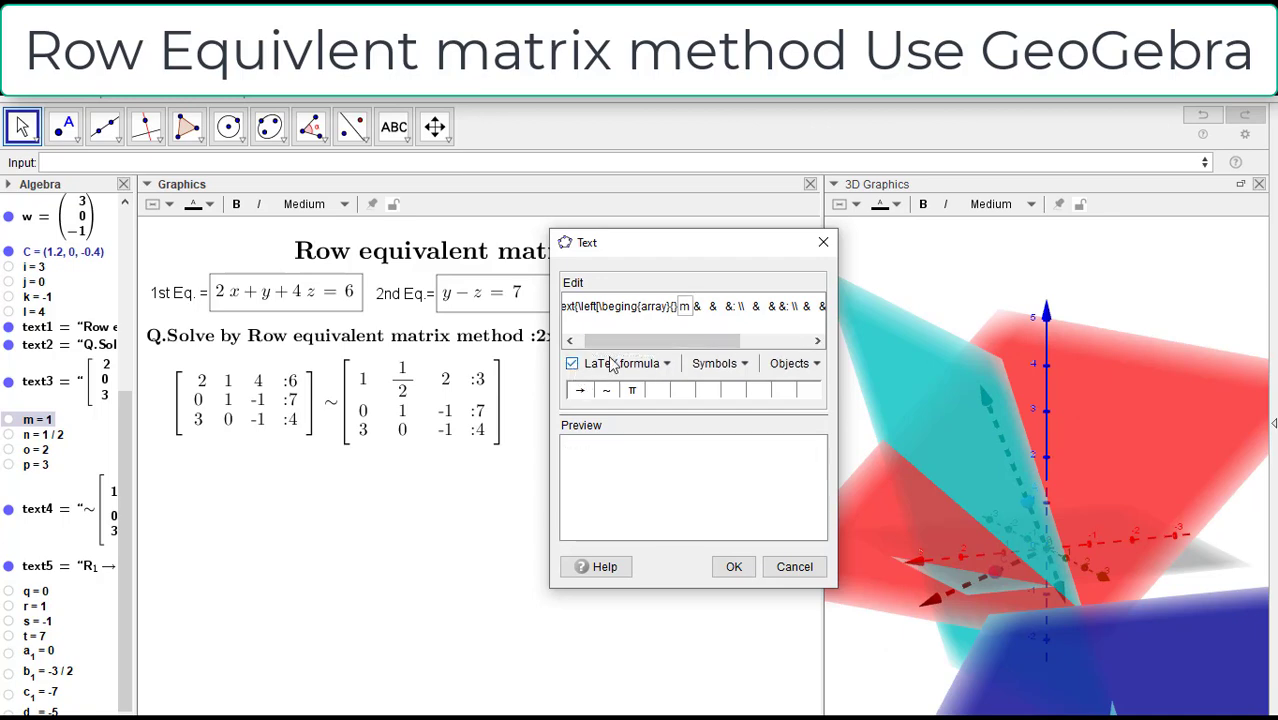
{"action": "left_click_drag", "start_coordinate": [652, 340], "coordinate": [636, 343]}
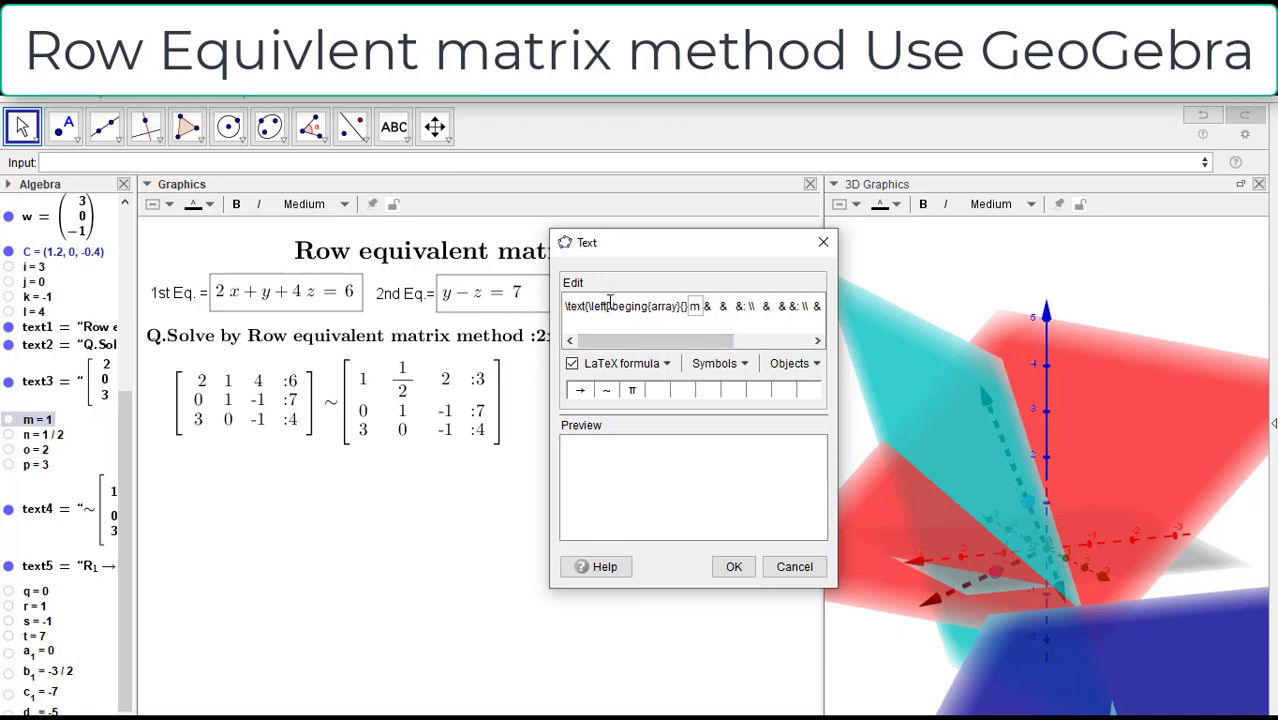
Step: Replace the broken formula with the clean \text{\left[\begin{array}{} template and insert object m as its first entry
{"action": "key", "text": "shift+End"}
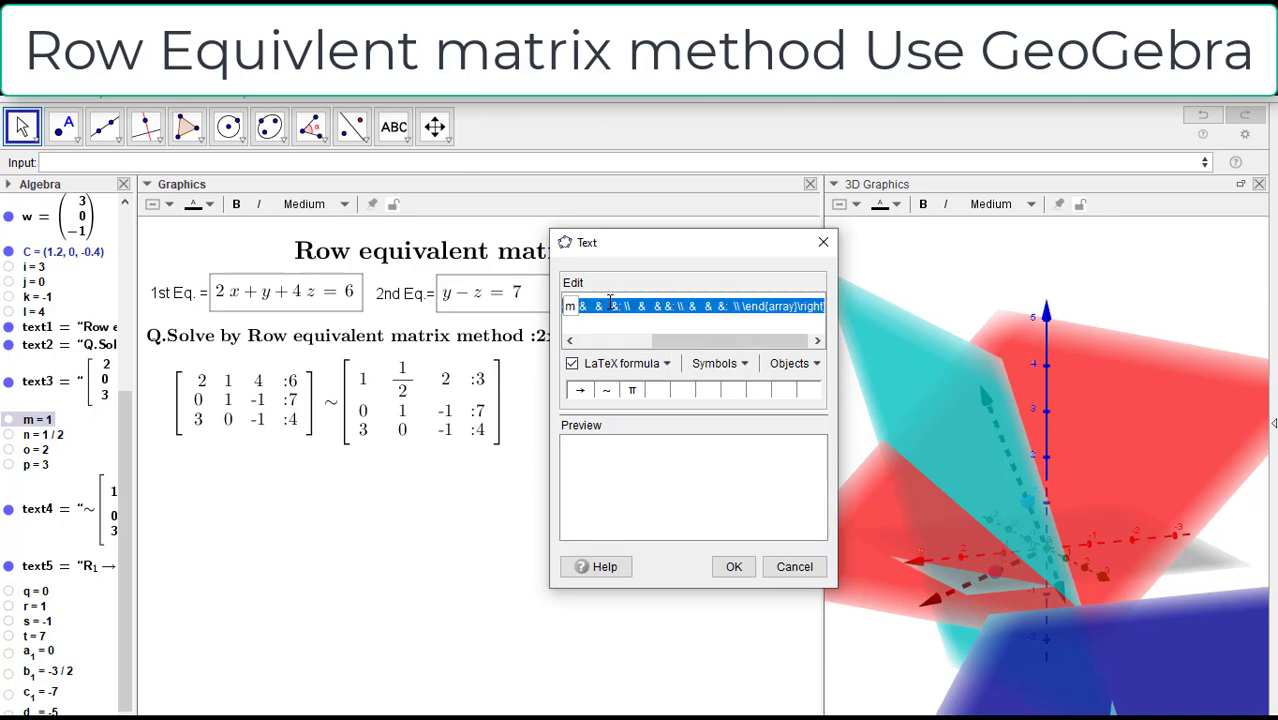
{"action": "left_click", "coordinate": [610, 303]}
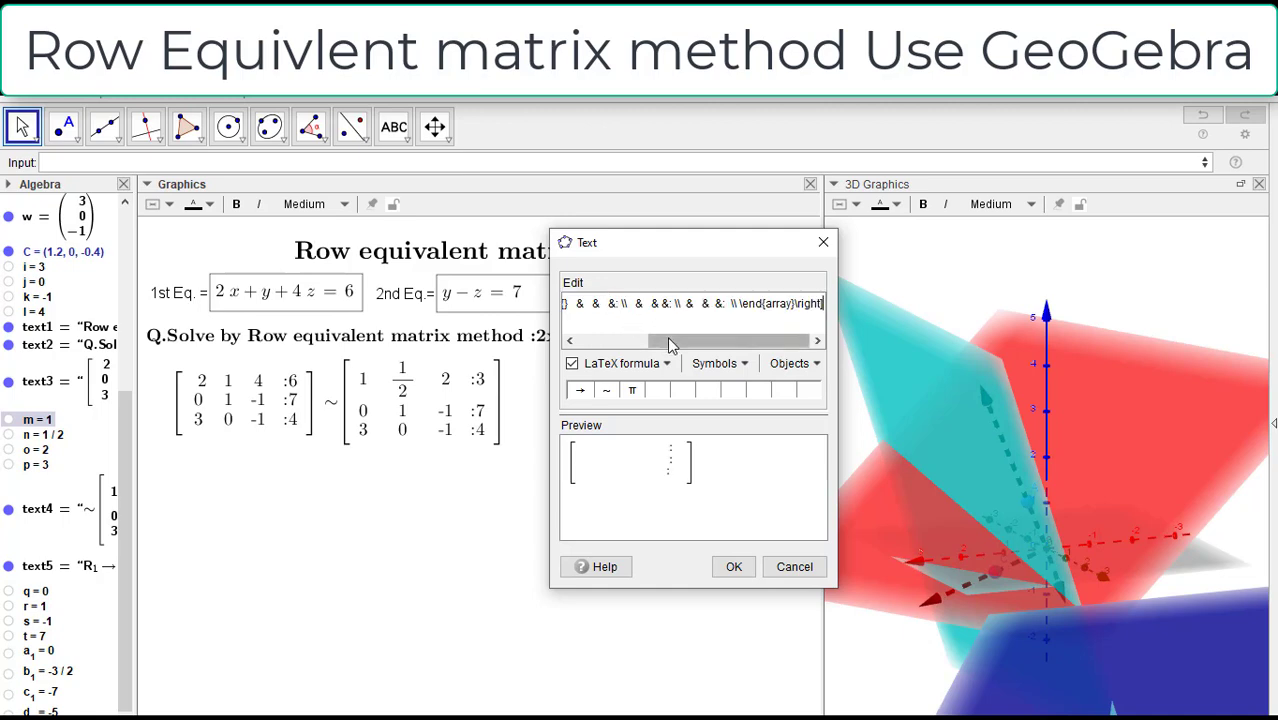
{"action": "left_click_drag", "start_coordinate": [659, 340], "coordinate": [560, 350]}
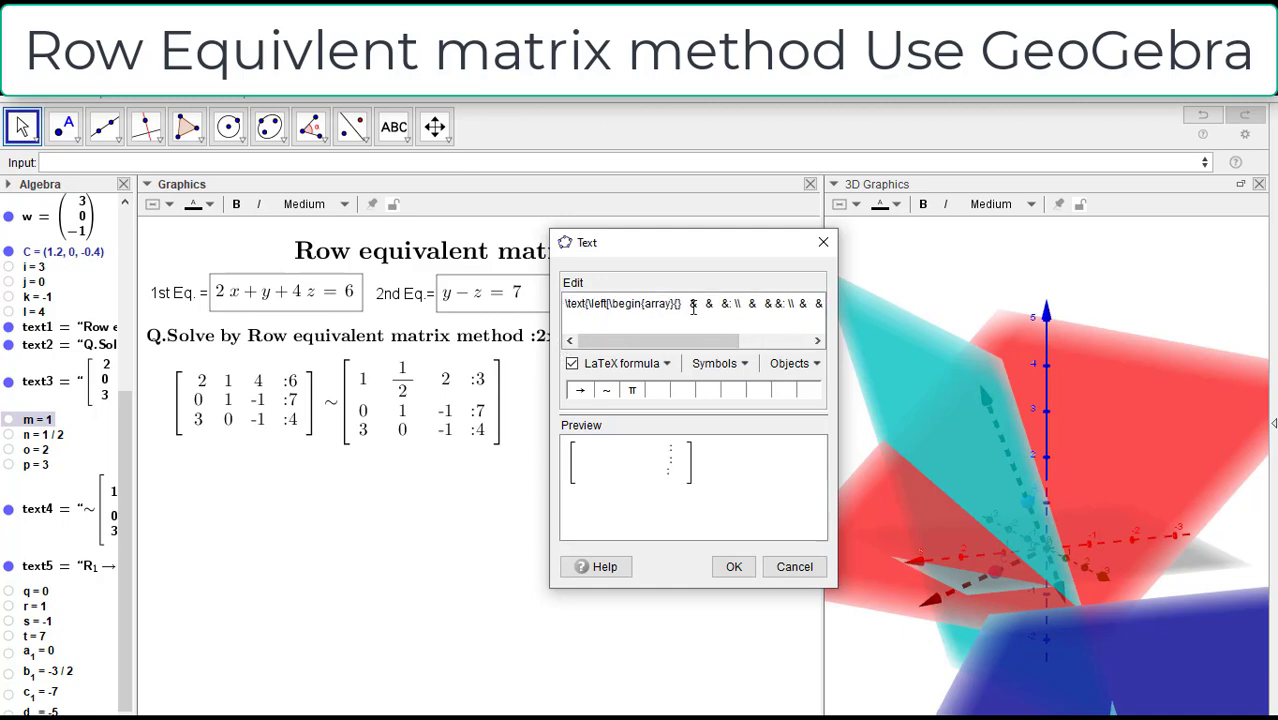
{"action": "key", "text": "BackSpace"}
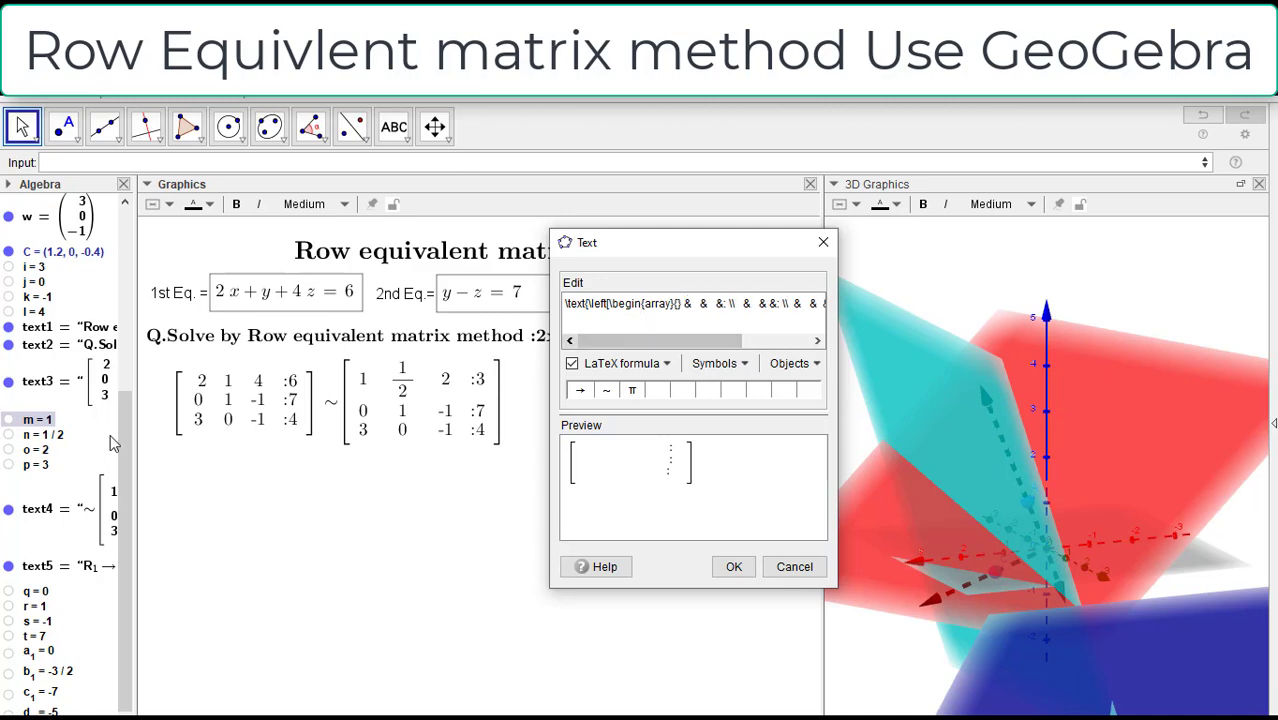
{"action": "left_click", "coordinate": [36, 421]}
{"action": "left_click", "coordinate": [683, 310]}
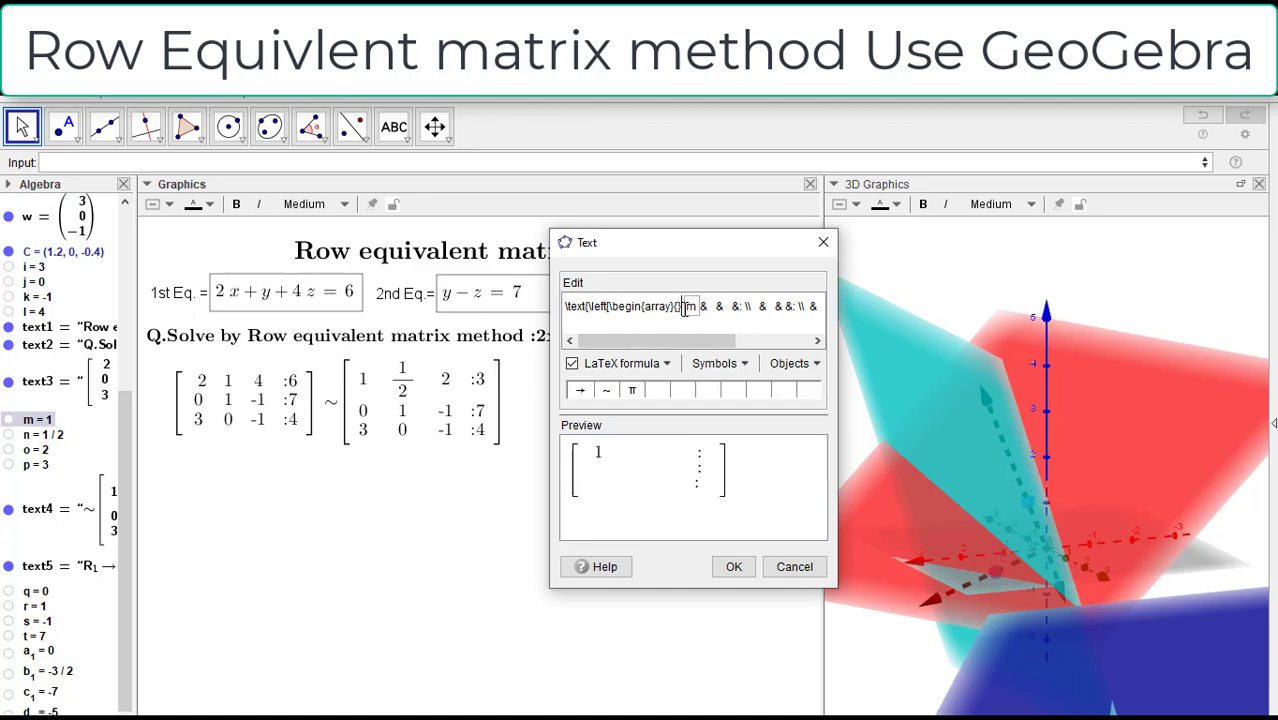
{"action": "key", "text": "BackSpace"}
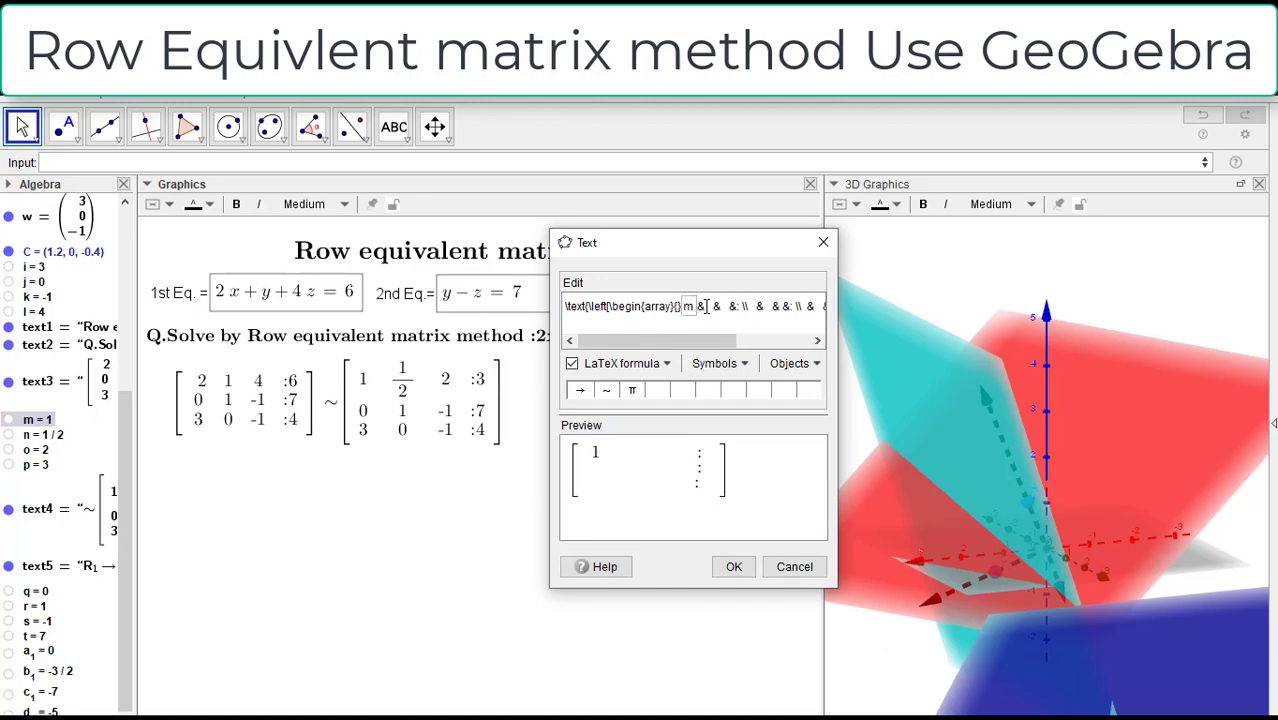
Step: Insert object n as the first row's second entry, wrapped as fractiontext(n)
{"action": "left_click", "coordinate": [715, 307]}
{"action": "key", "text": "BackSpace"}
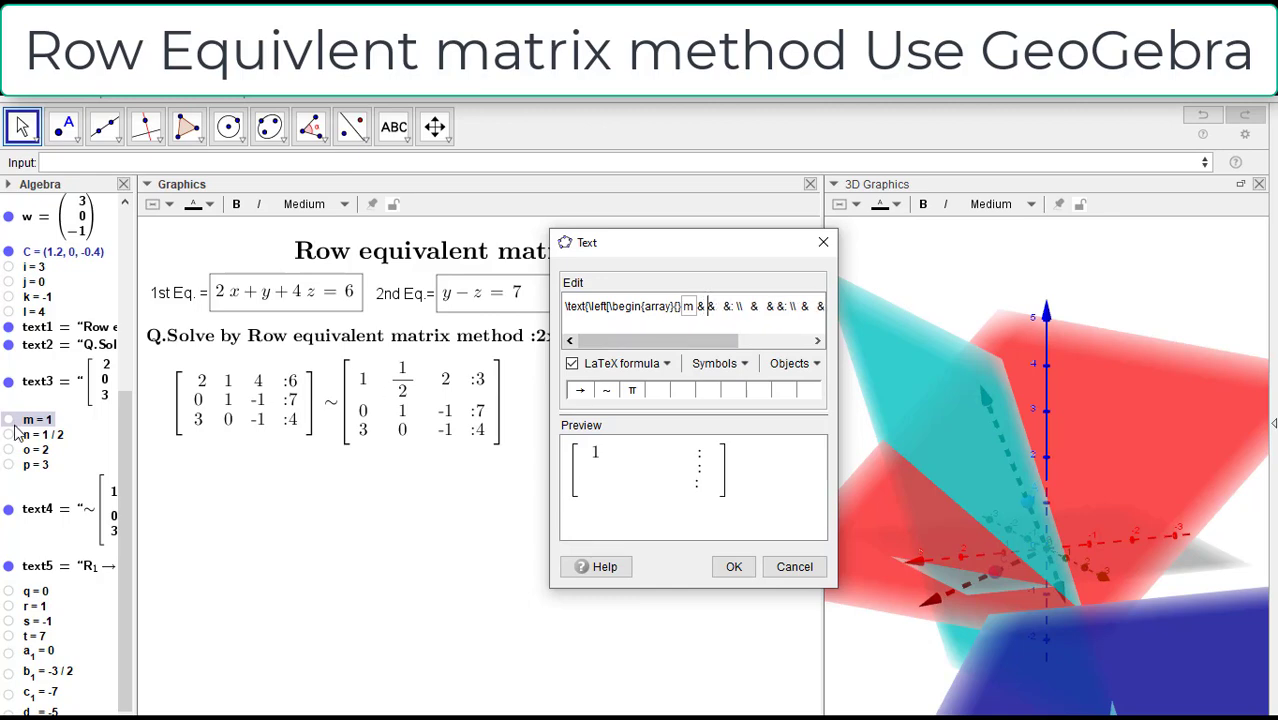
{"action": "left_click", "coordinate": [36, 435]}
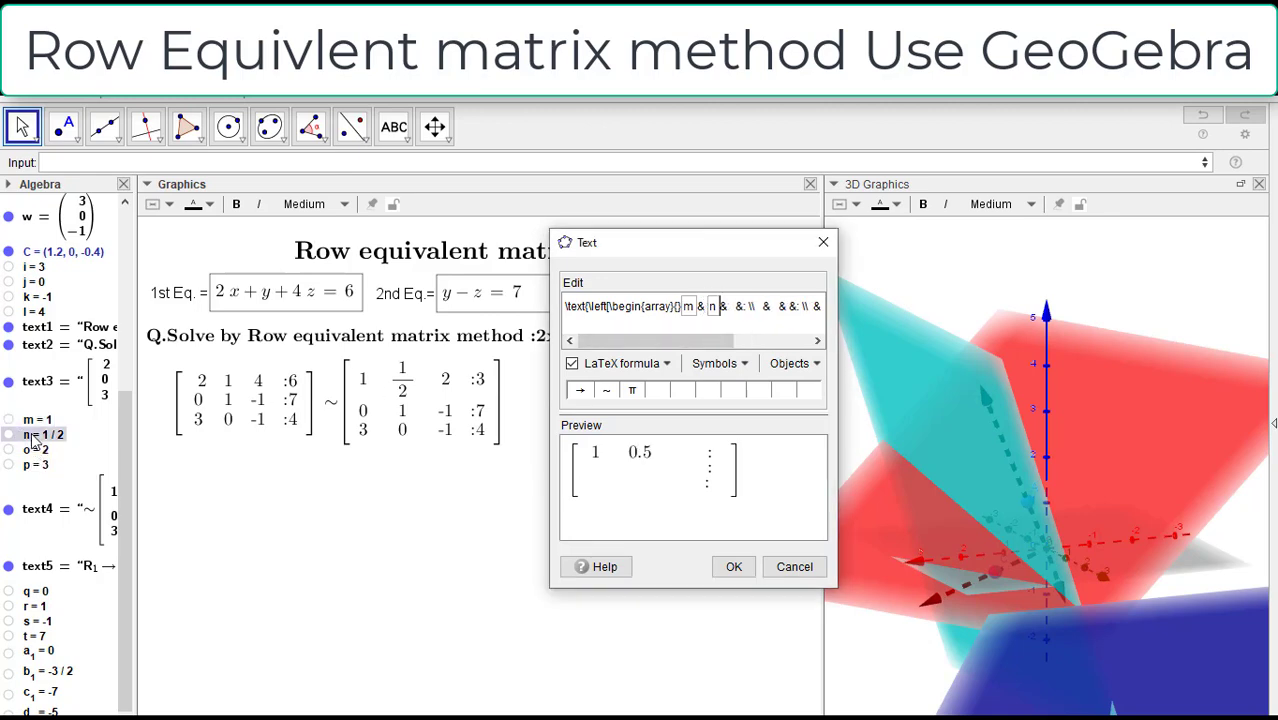
{"action": "left_click", "coordinate": [714, 310]}
{"action": "type", "text": "fractiontex"}
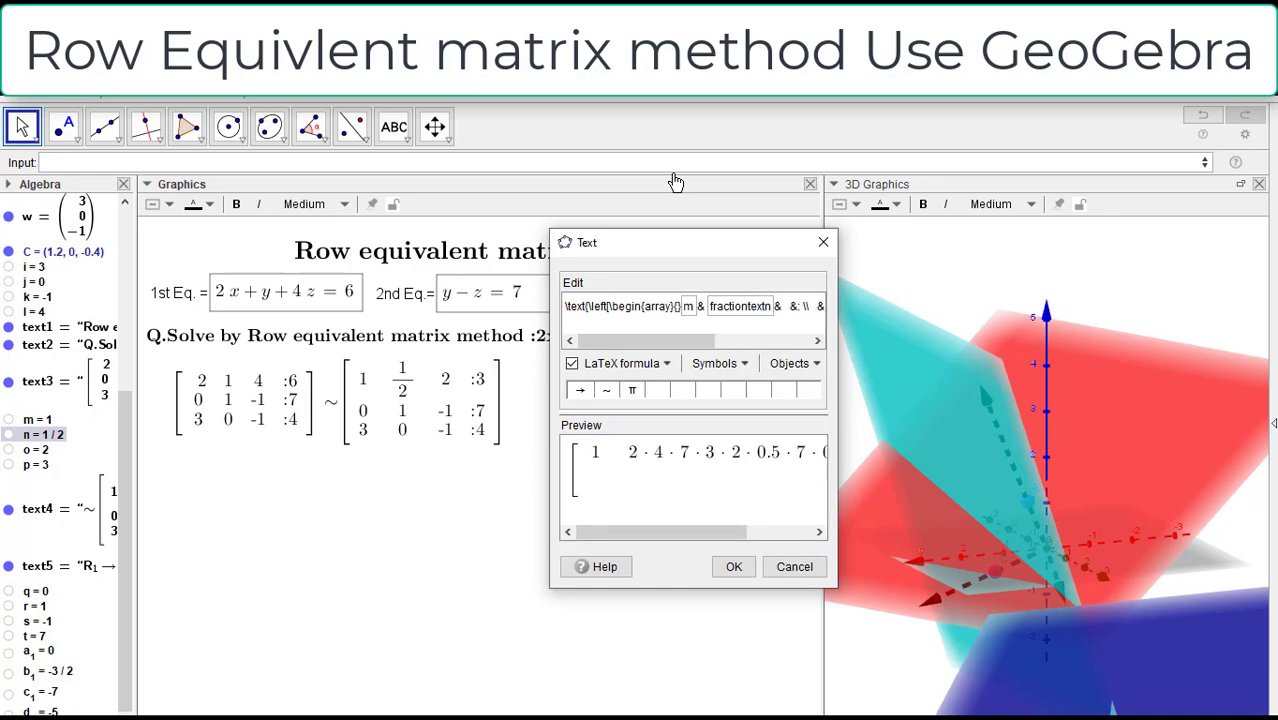
{"action": "type", "text": "t"}
{"action": "key", "text": "Right"}
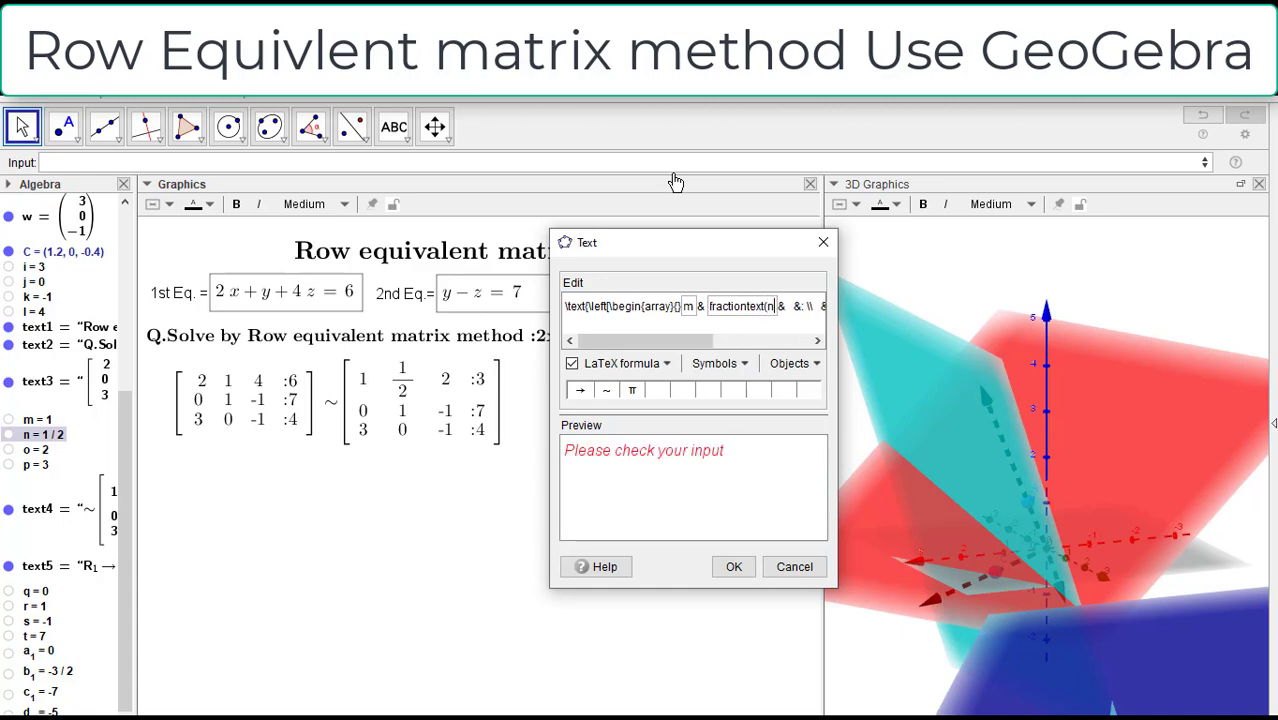
{"action": "type", "text": ")"}
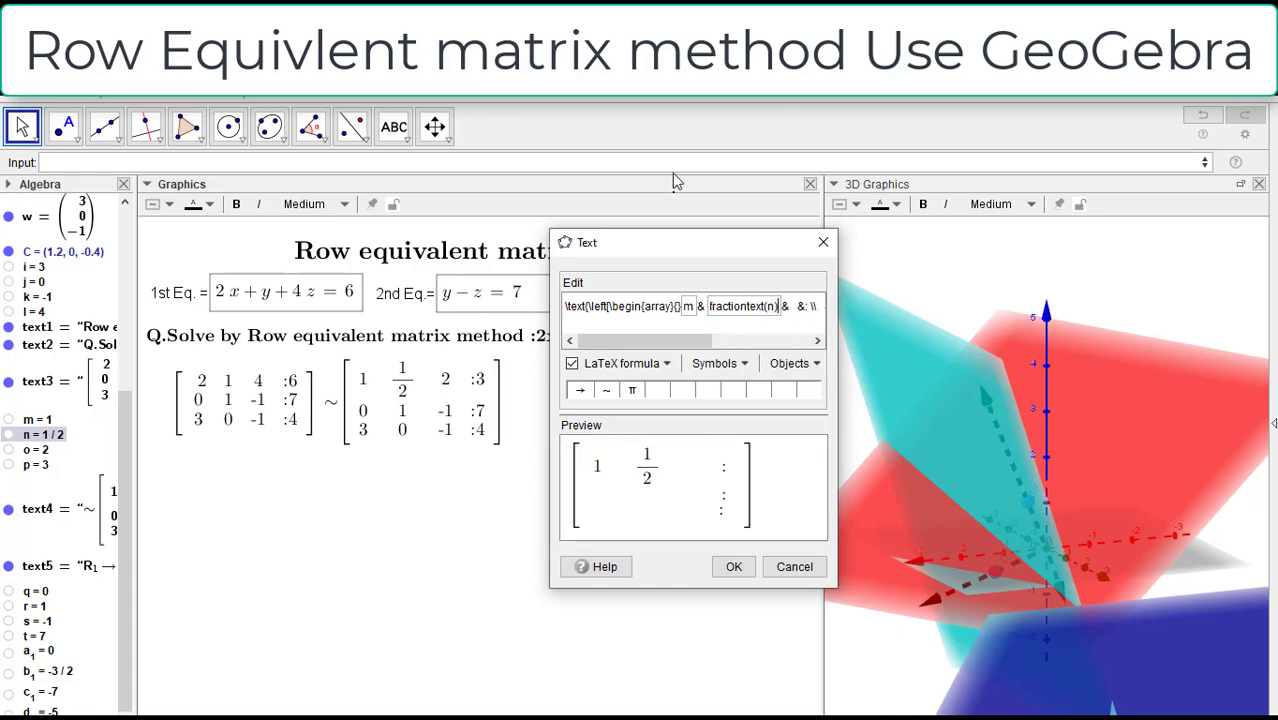
Step: Insert object o as the first row's third entry, wrapped as fractiontext(o)
{"action": "left_click_drag", "start_coordinate": [667, 340], "coordinate": [723, 338]}
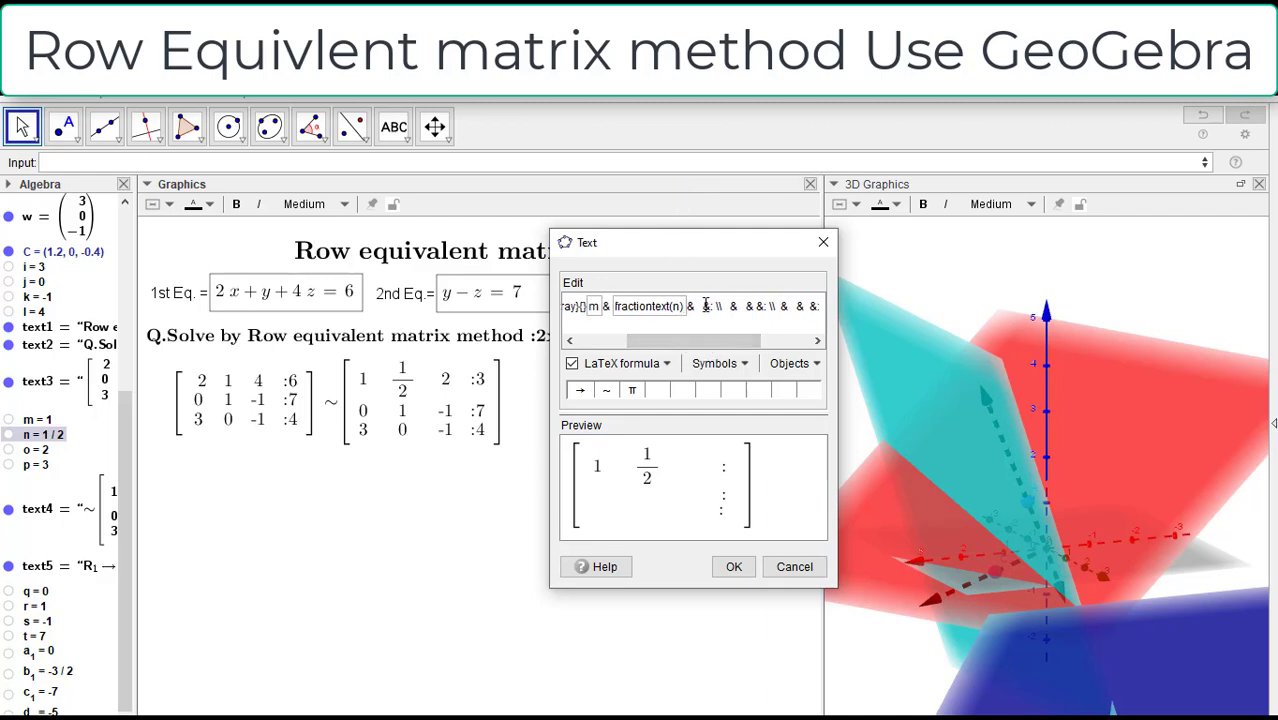
{"action": "left_click", "coordinate": [706, 304]}
{"action": "key", "text": "BackSpace"}
{"action": "key", "text": "BackSpace"}
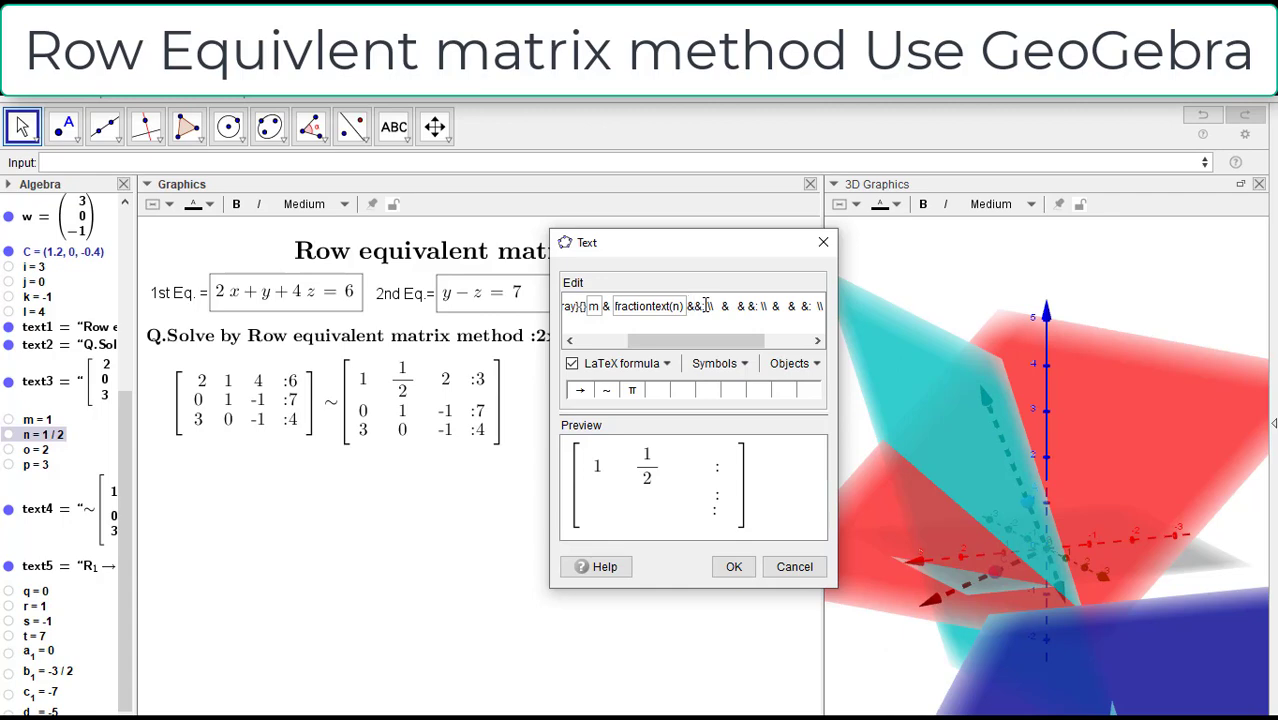
{"action": "left_click", "coordinate": [36, 449]}
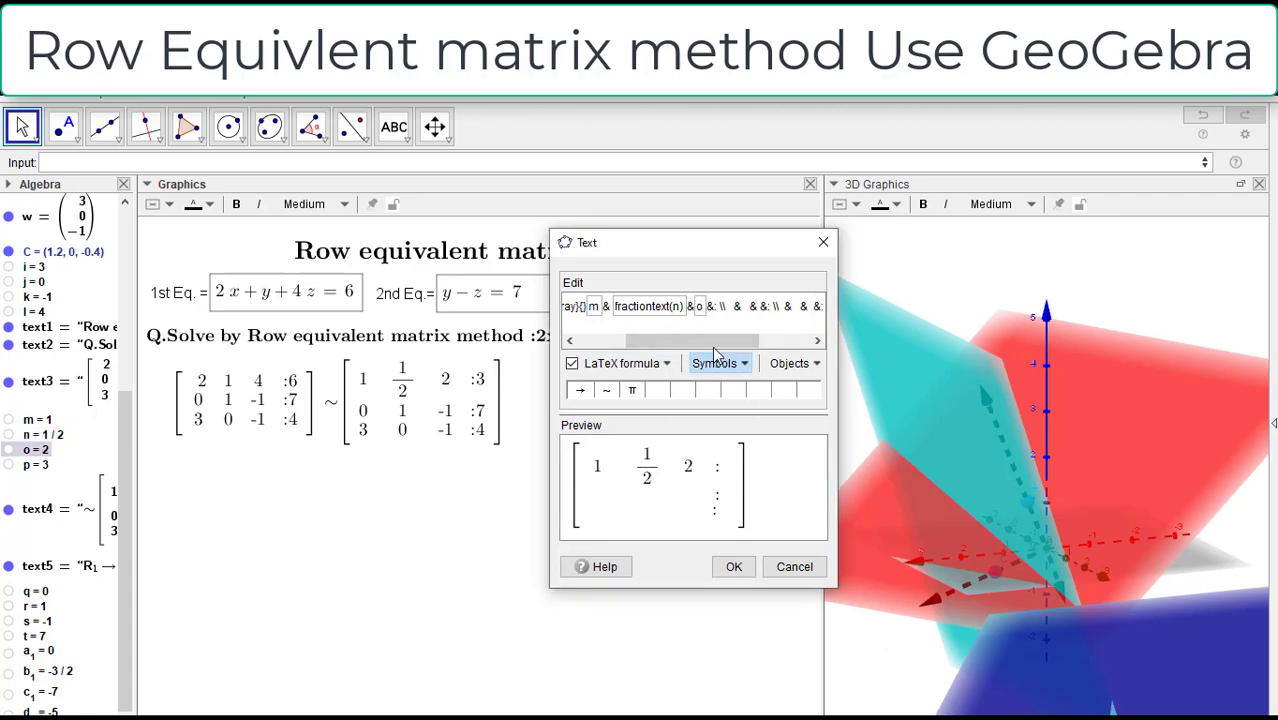
{"action": "left_click", "coordinate": [699, 307]}
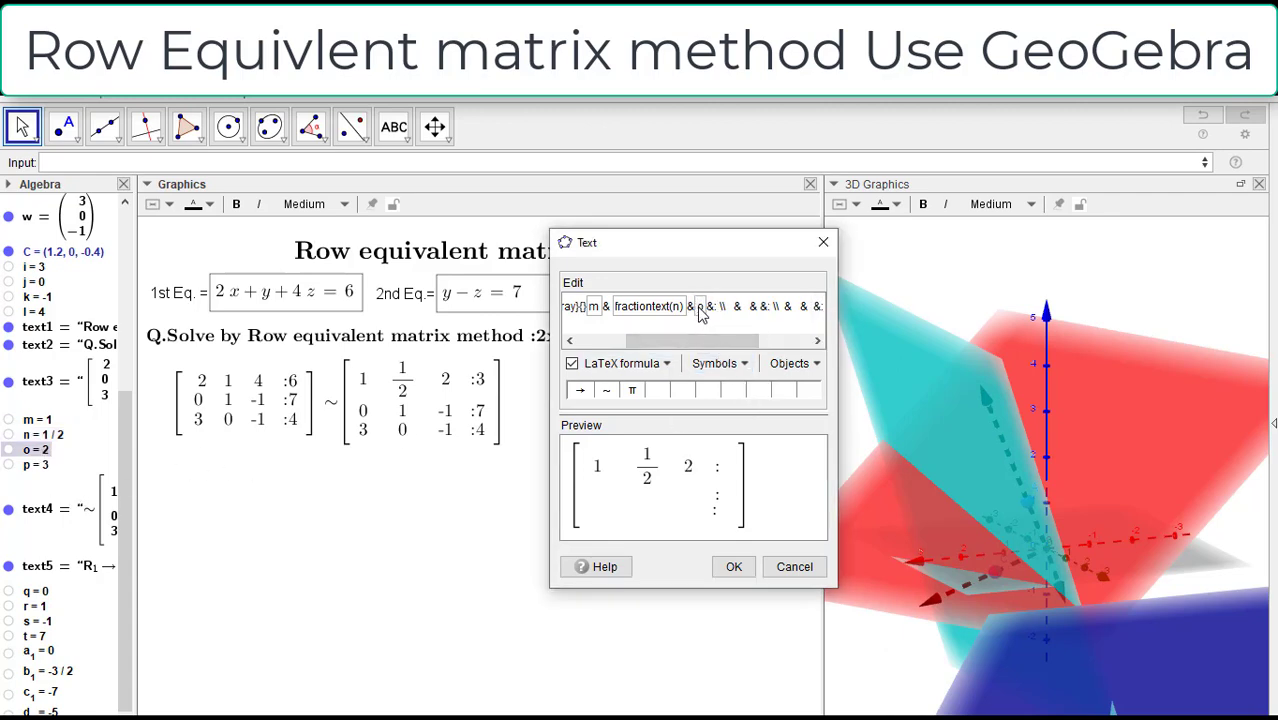
{"action": "type", "text": "fractio"}
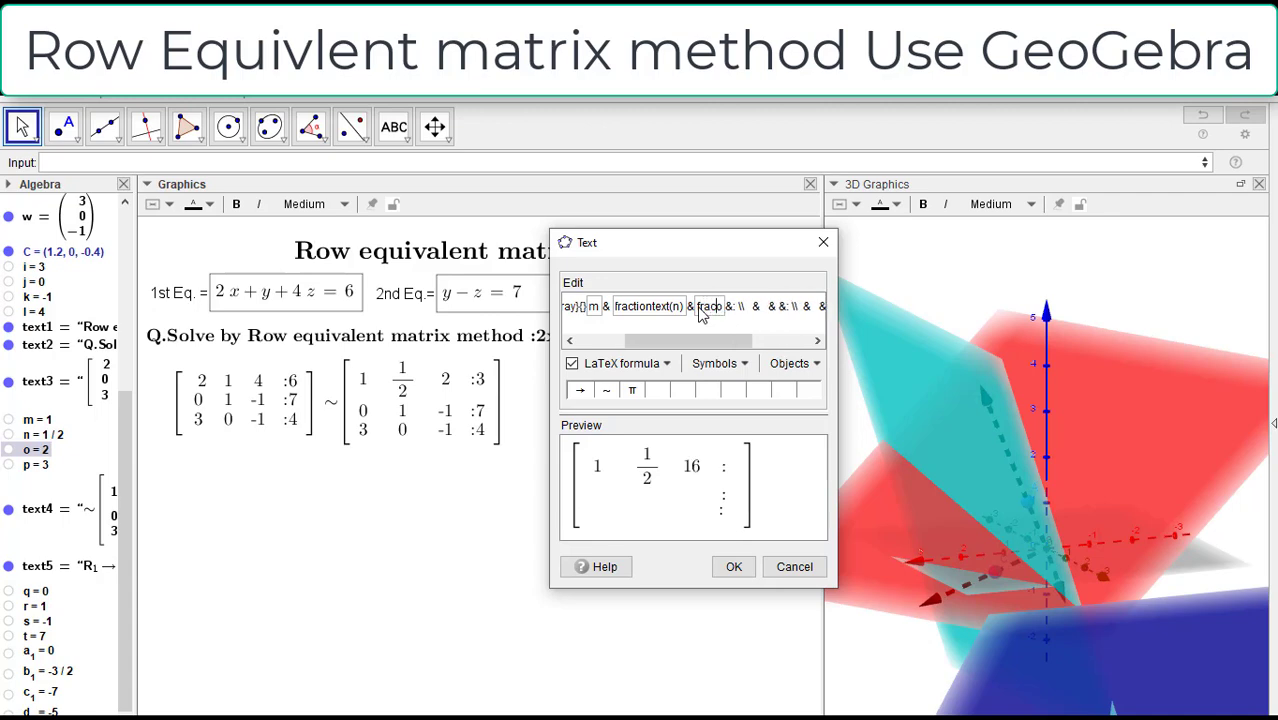
{"action": "type", "text": "ntext"}
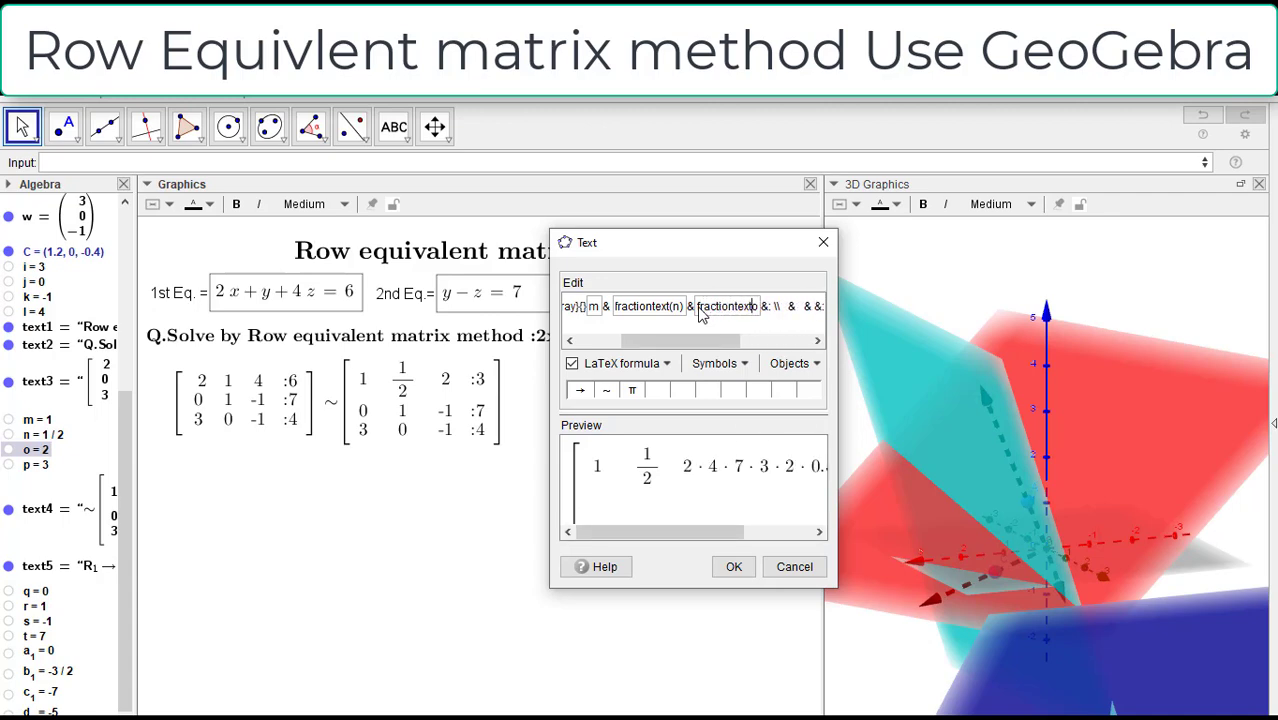
{"action": "type", "text": "(n)"}
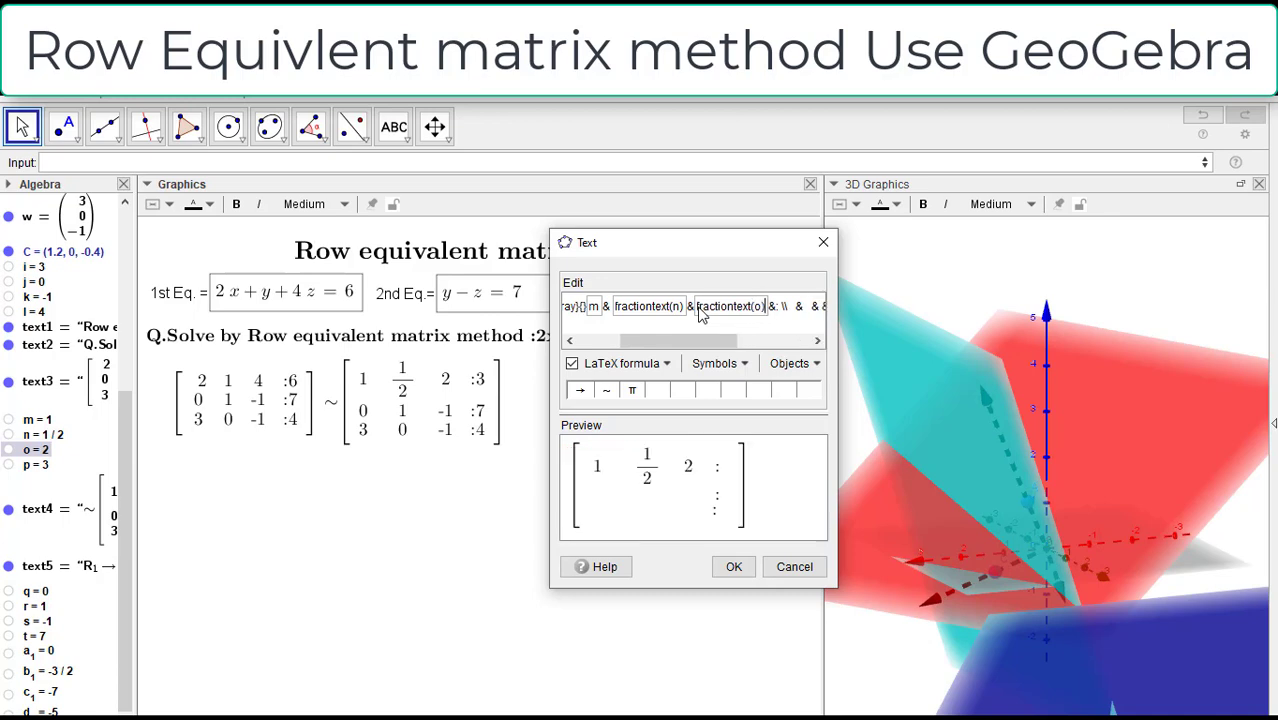
Step: Insert object p after the colon in the first row, wrapped as fractiontext(p)
{"action": "left_click_drag", "start_coordinate": [702, 341], "coordinate": [736, 341]}
{"action": "left_click", "coordinate": [706, 311]}
{"action": "key", "text": "BackSpace"}
{"action": "left_click", "coordinate": [45, 464]}
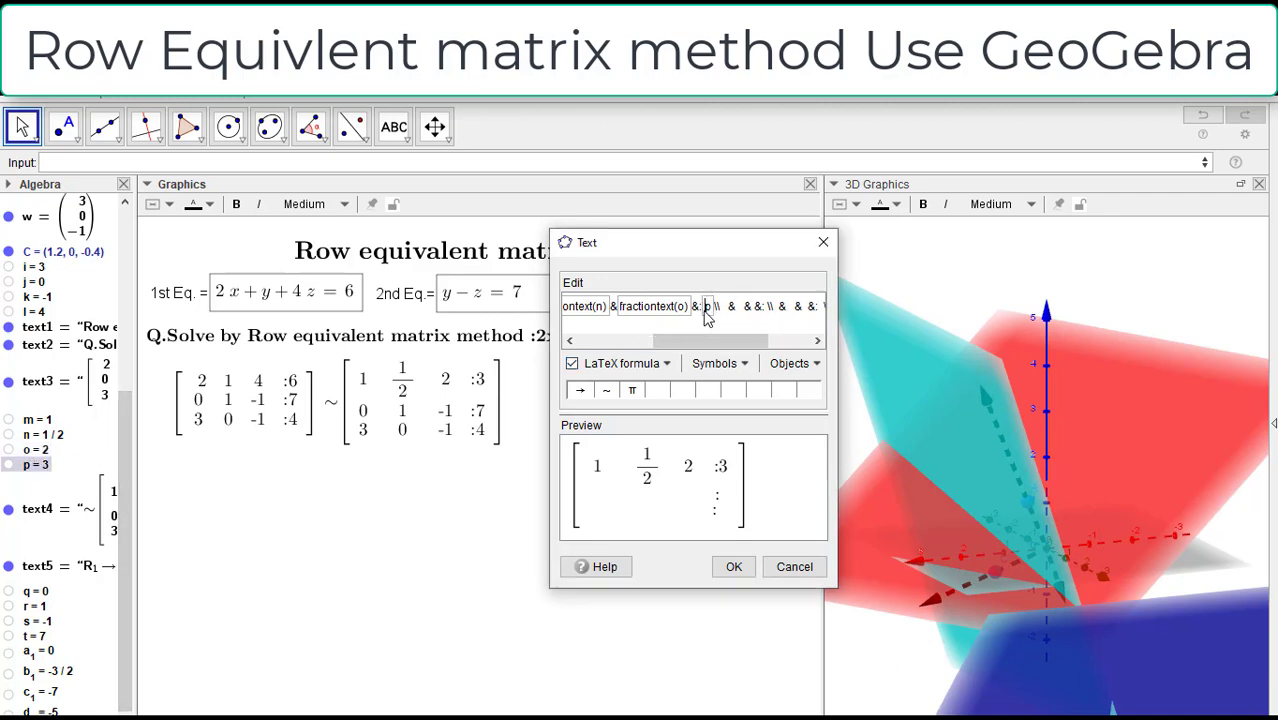
{"action": "type", "text": "fractiontext"}
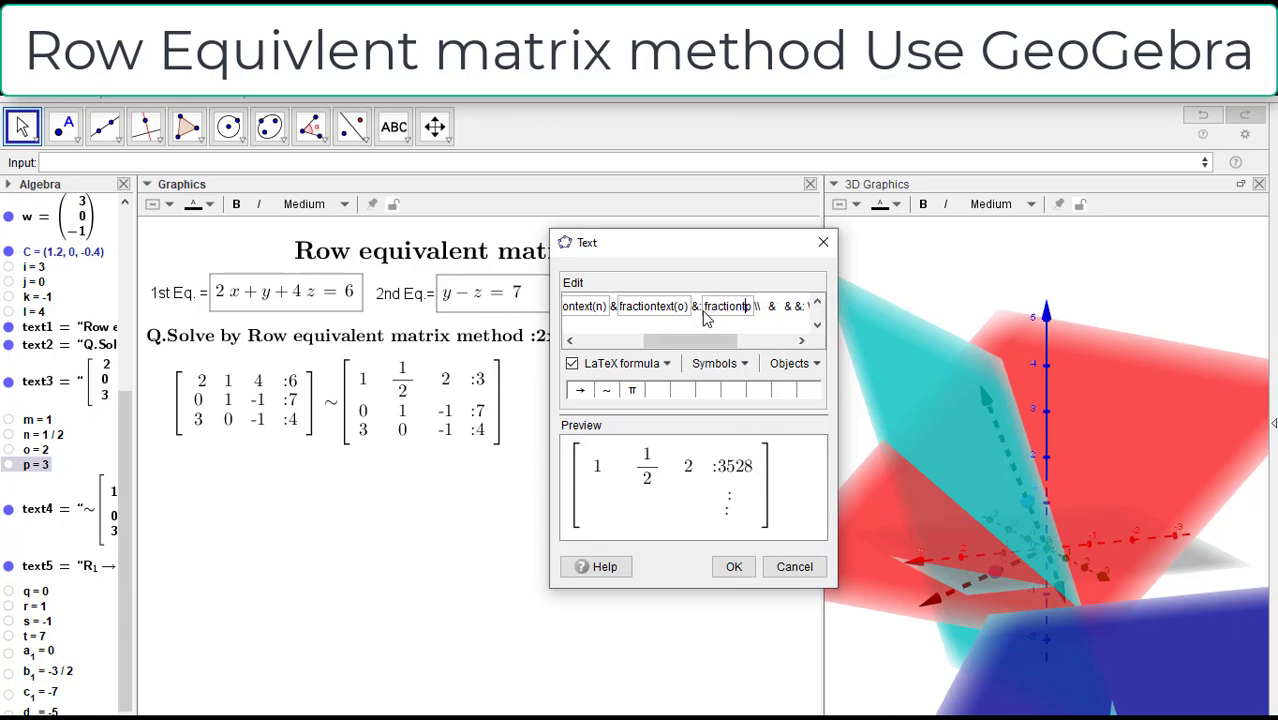
{"action": "type", "text": "(o)"}
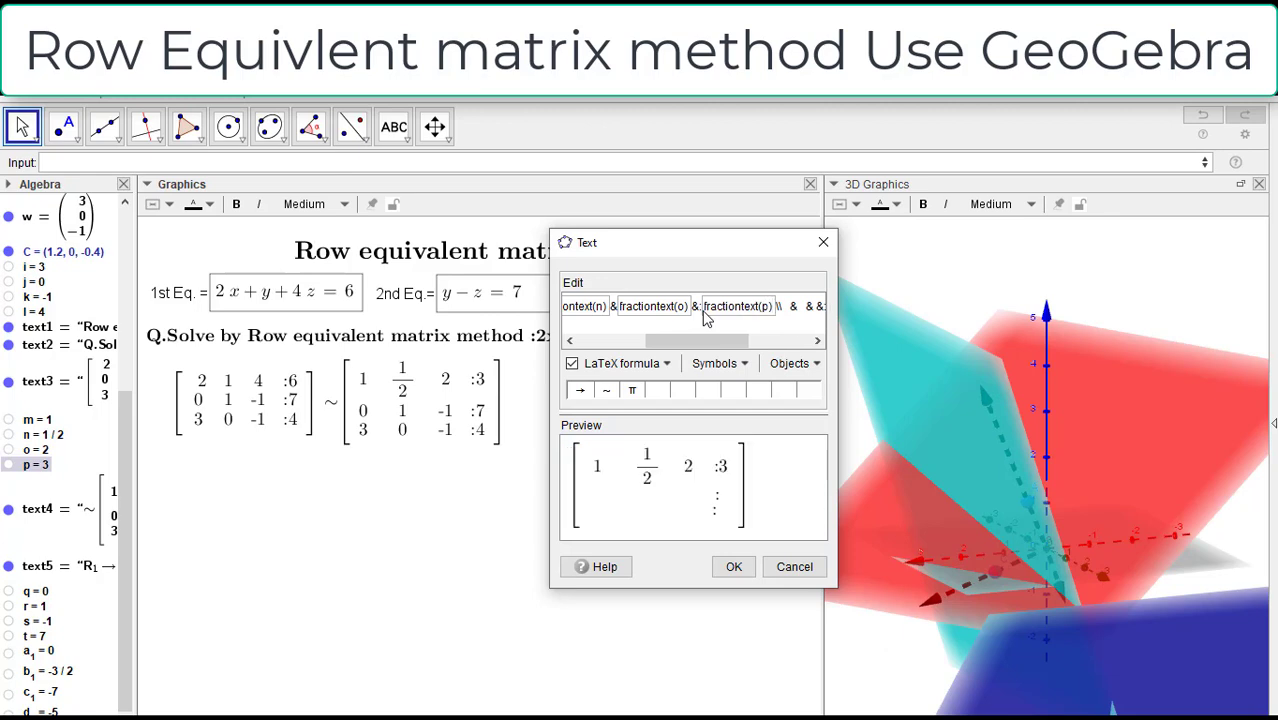
Step: Insert object q as the second row's first entry in the matrix formula
{"action": "left_click_drag", "start_coordinate": [696, 343], "coordinate": [734, 343]}
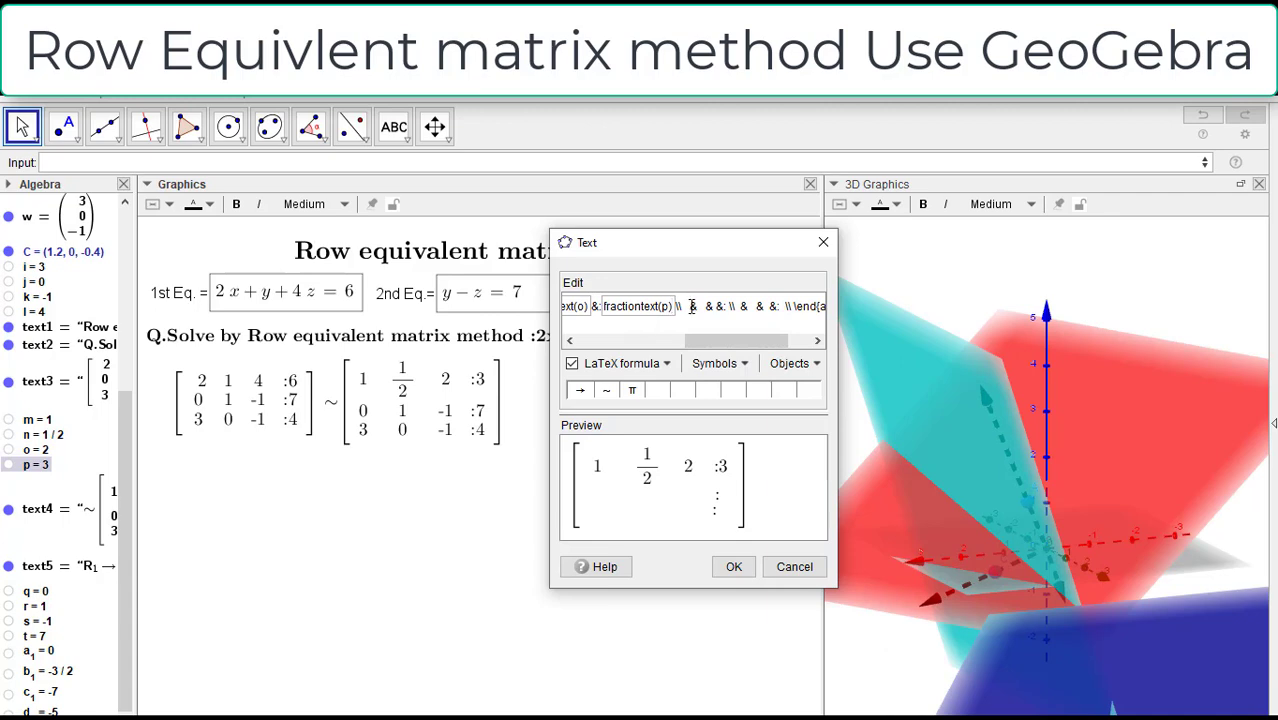
{"action": "key", "text": "BackSpace"}
{"action": "type", "text": "&"}
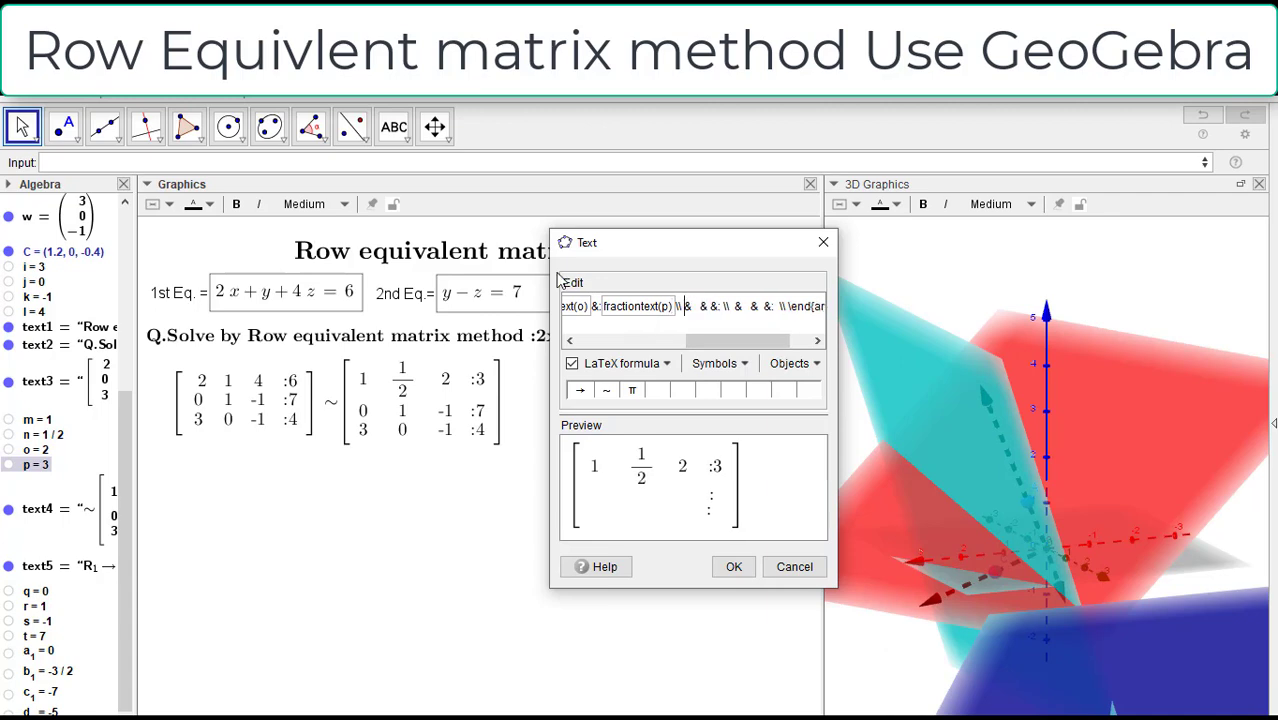
{"action": "left_click", "coordinate": [38, 594]}
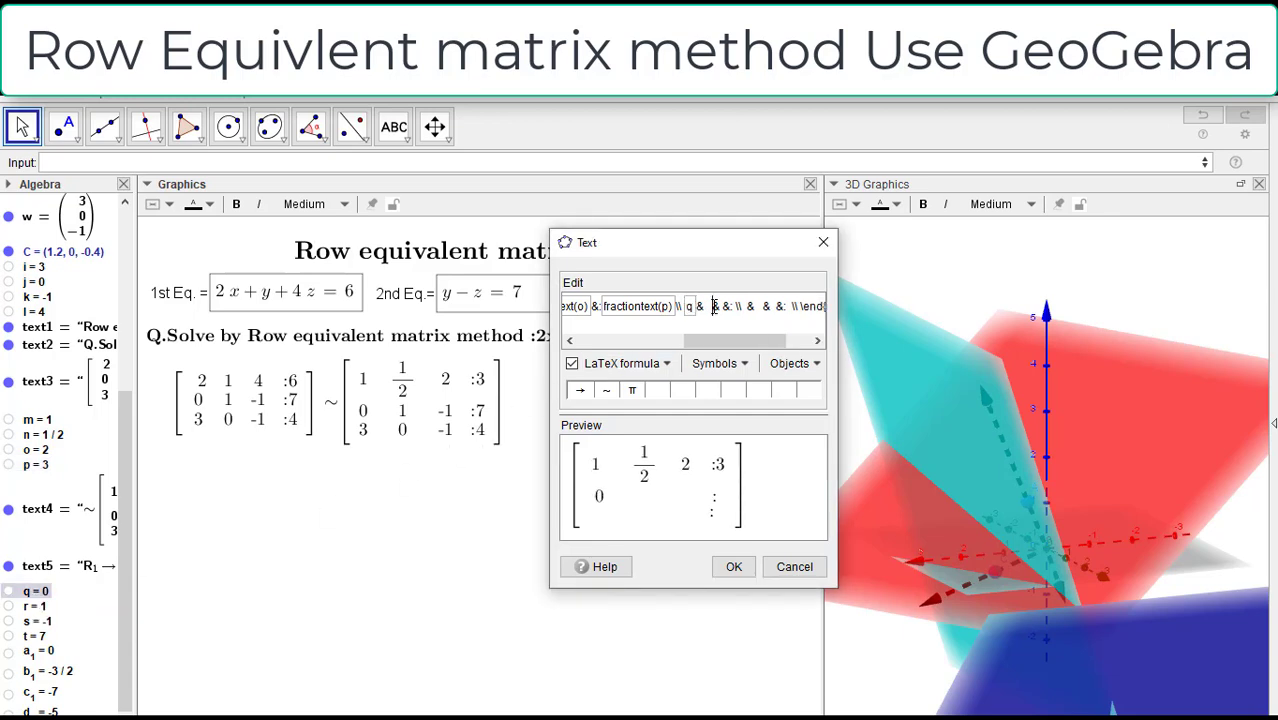
Step: Insert object r as the second row's second entry, wrapped as fractiontext(r)
{"action": "key", "text": "BackSpace"}
{"action": "key", "text": "BackSpace"}
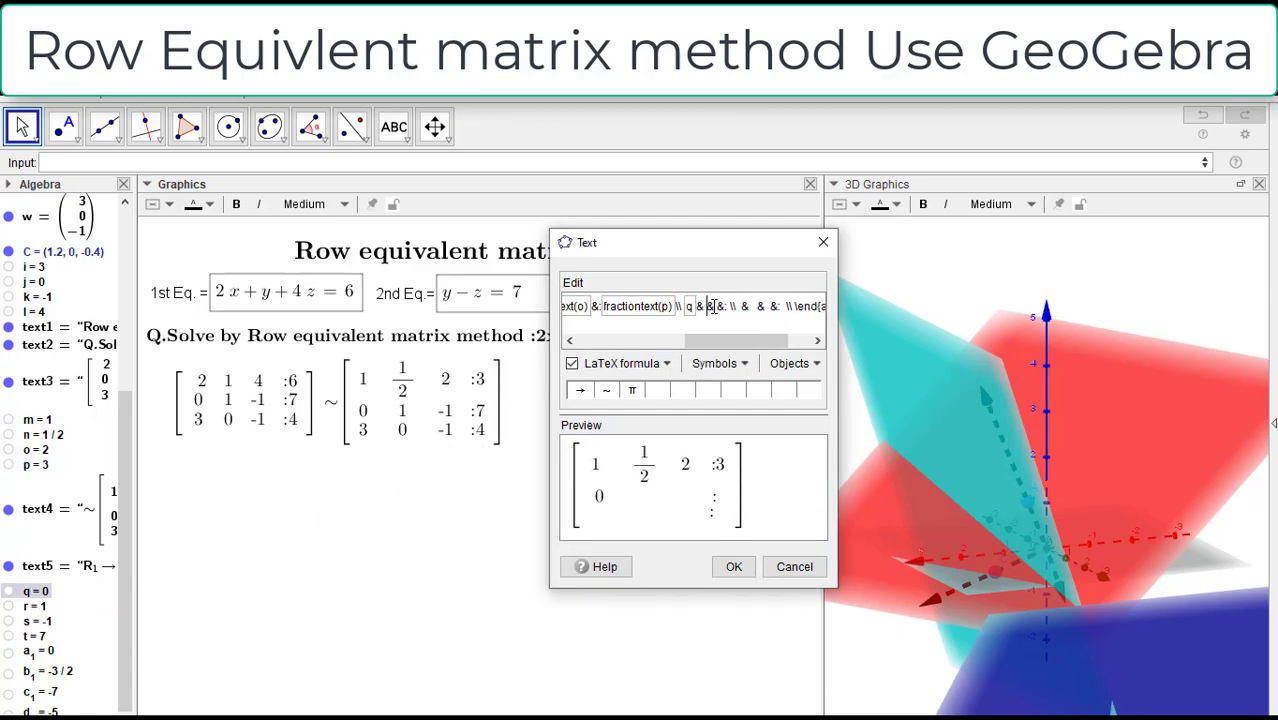
{"action": "left_click", "coordinate": [29, 607]}
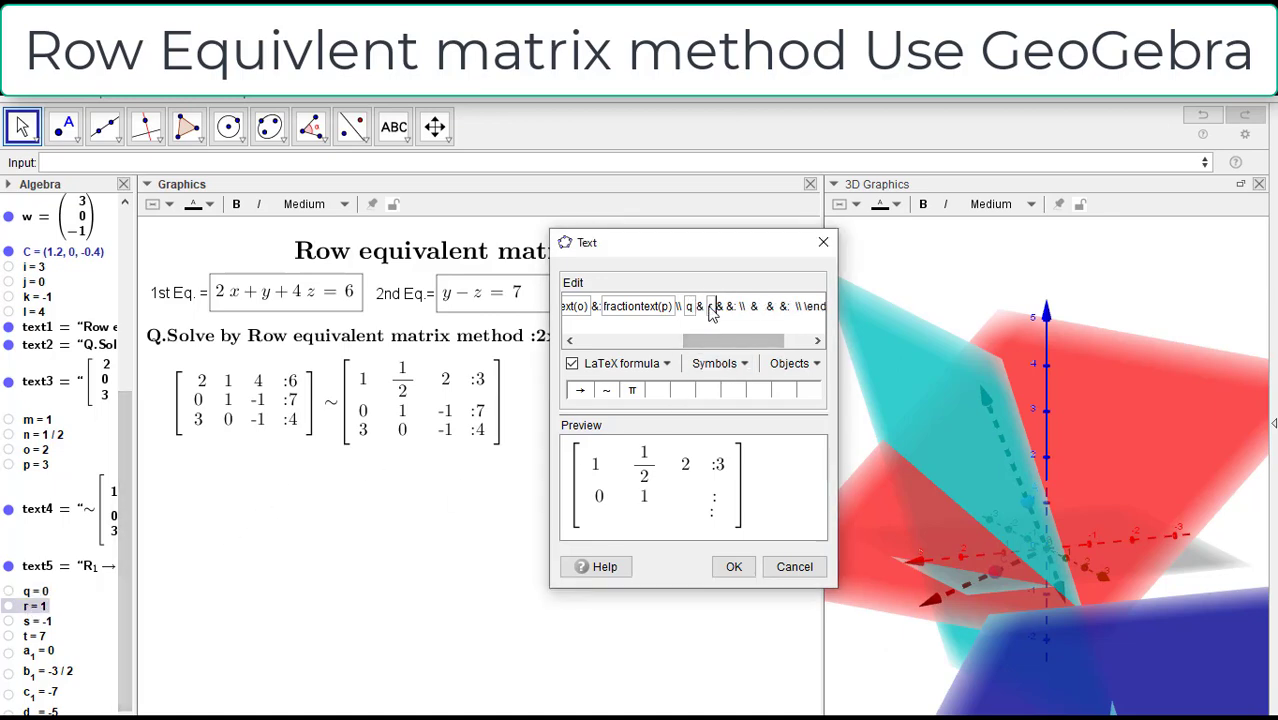
{"action": "type", "text": "fraction"}
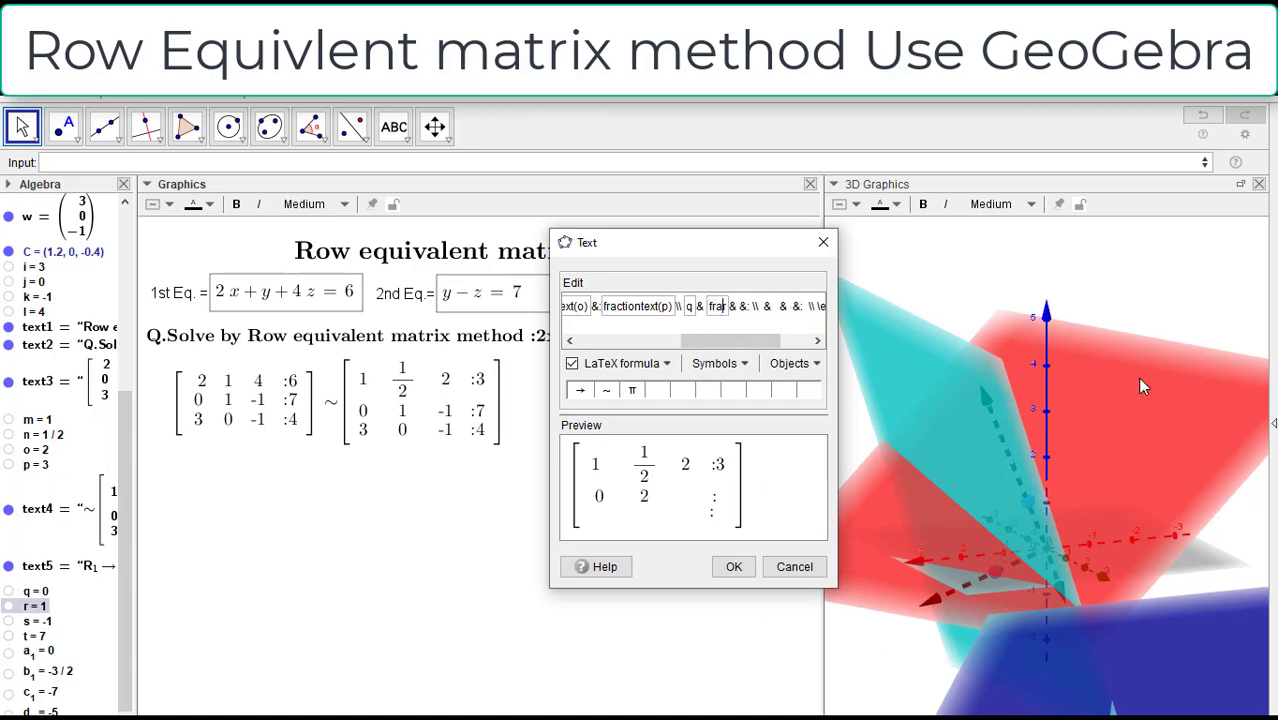
{"action": "type", "text": "text"}
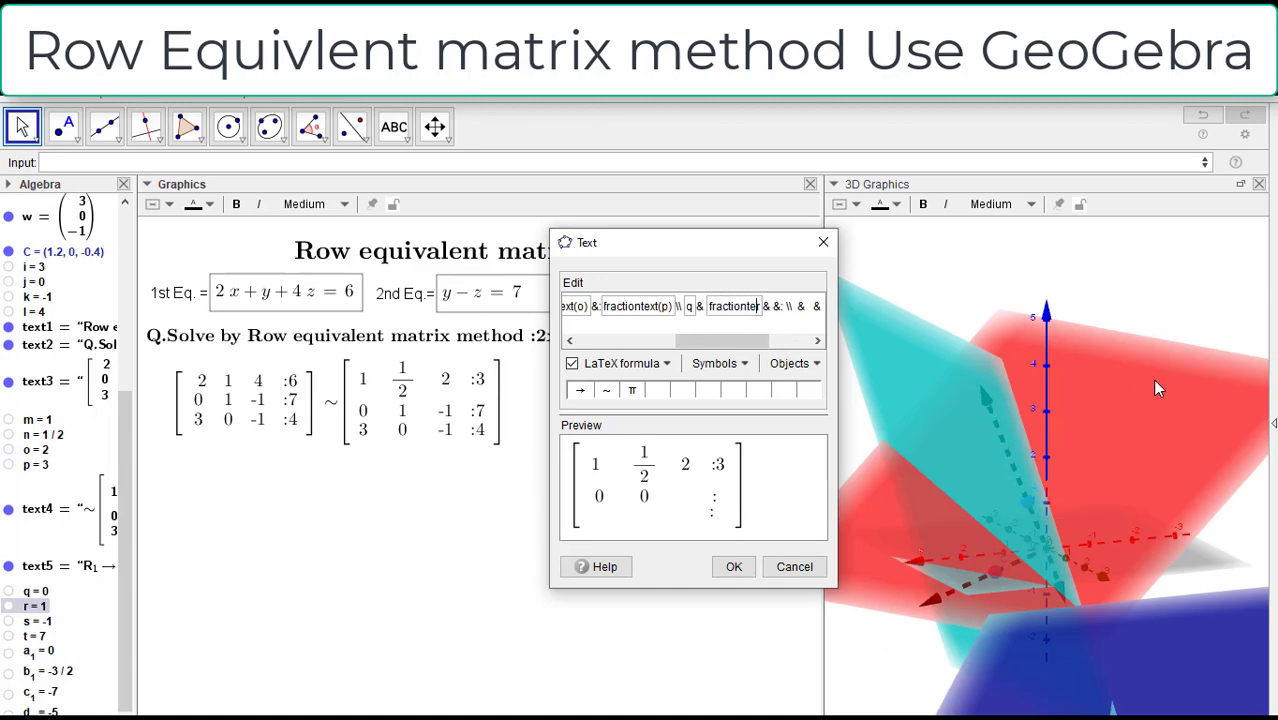
{"action": "type", "text": "("}
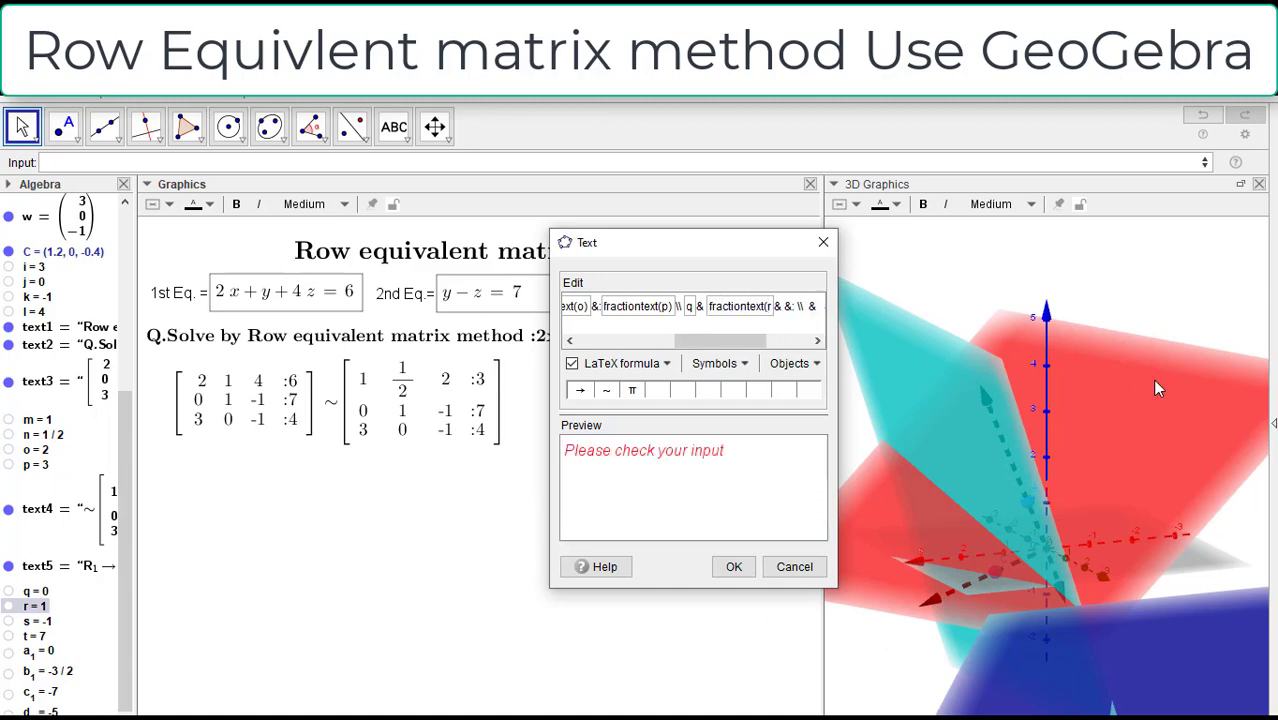
{"action": "type", "text": "r)"}
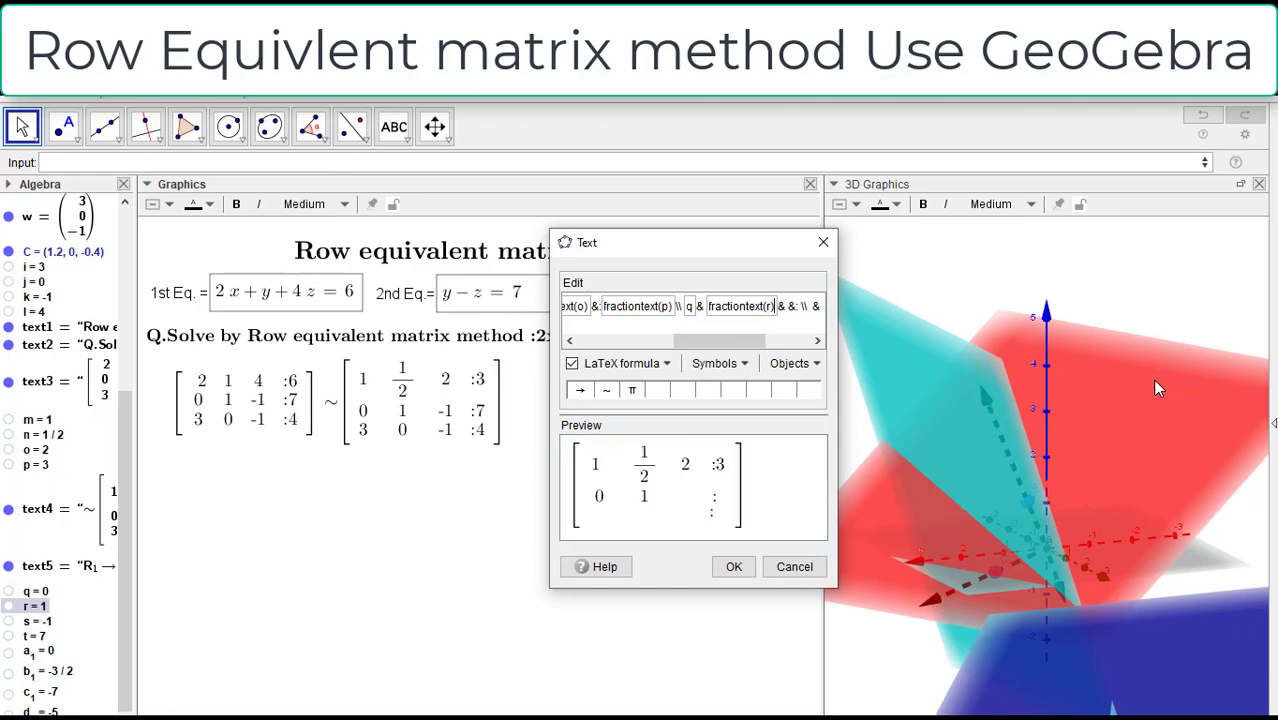
Step: Insert object s as the second row's third entry, wrapped as fractiontext(s)
{"action": "left_click_drag", "start_coordinate": [725, 340], "coordinate": [749, 340]}
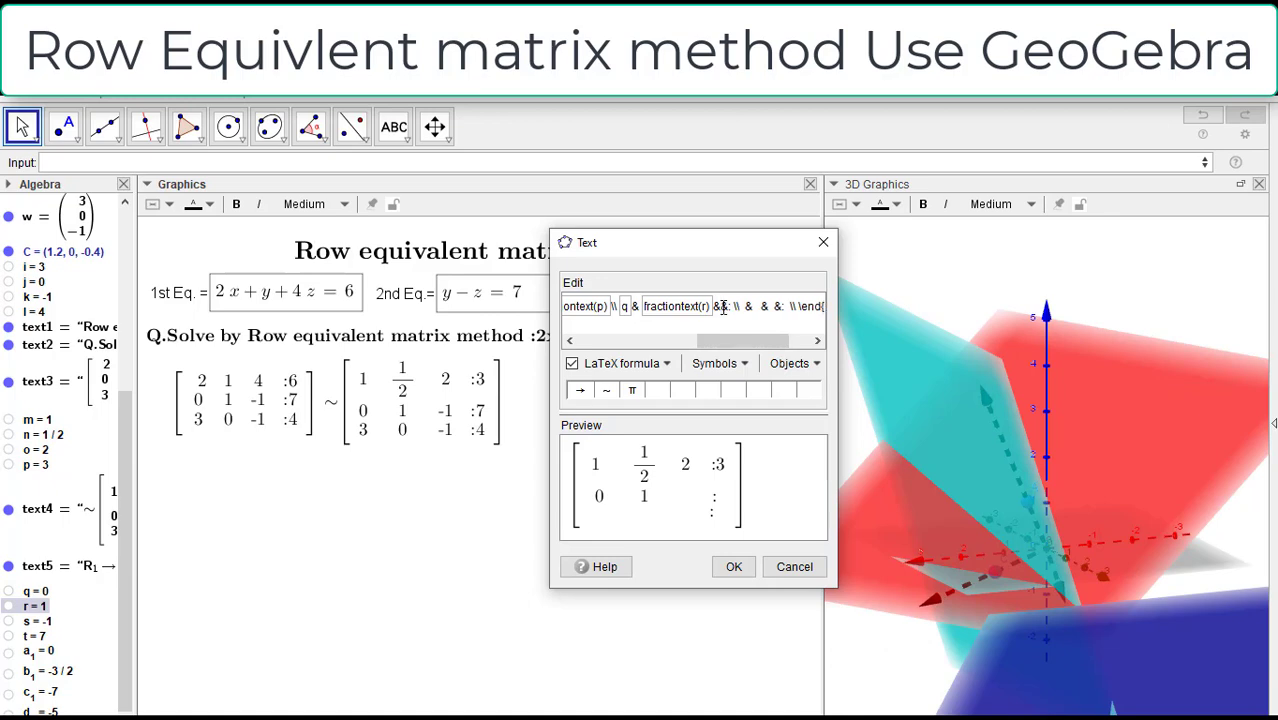
{"action": "left_click_drag", "start_coordinate": [40, 621], "coordinate": [728, 310]}
{"action": "left_click", "coordinate": [723, 306]}
{"action": "type", "text": "fraction"}
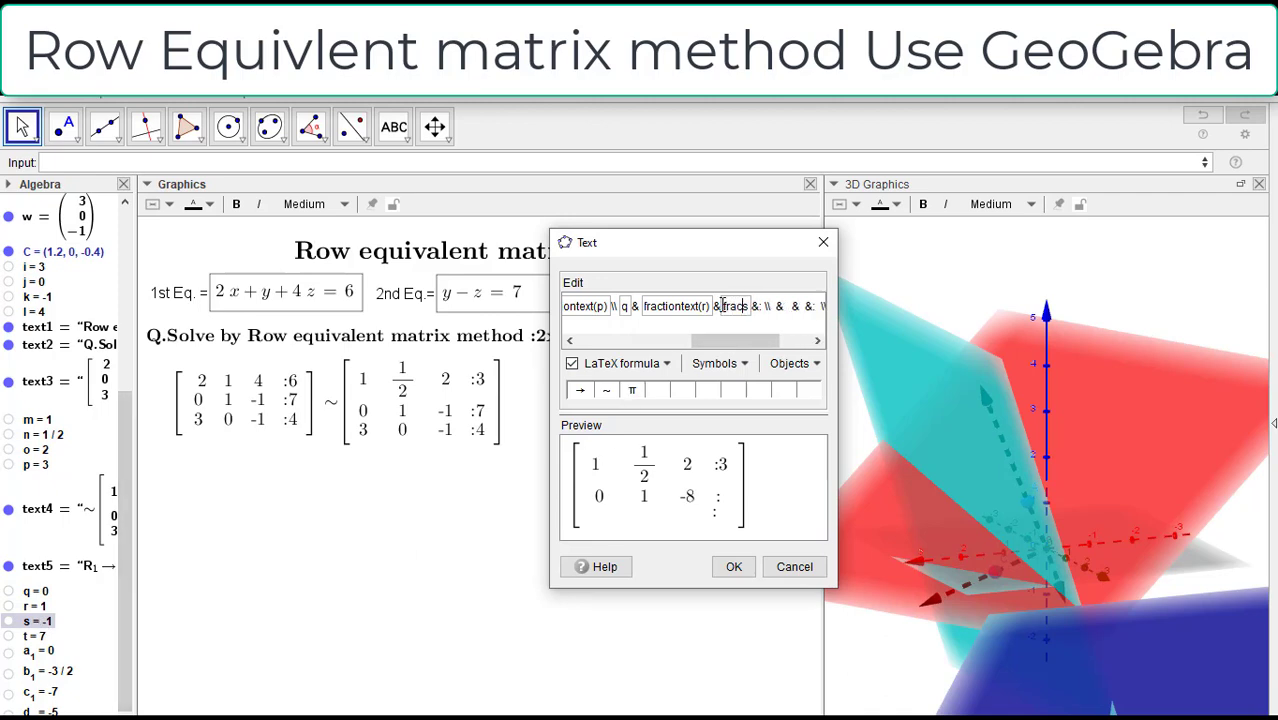
{"action": "type", "text": "text"}
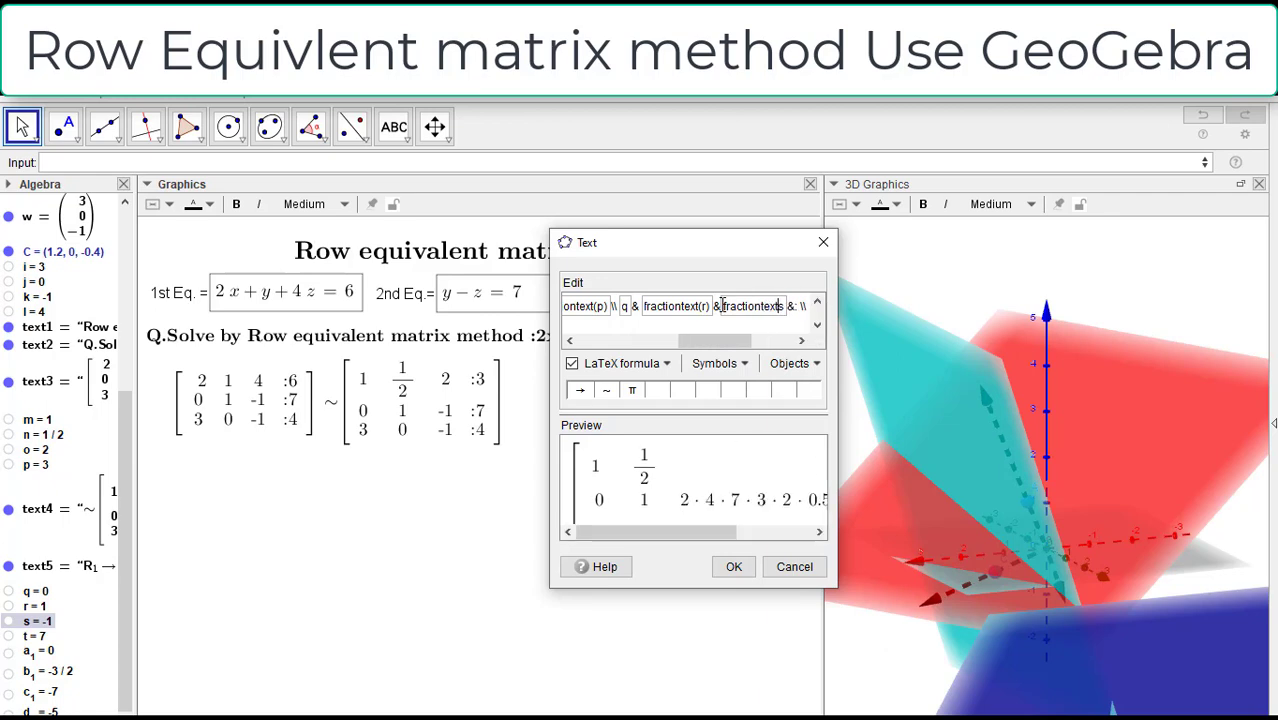
{"action": "type", "text": "(r"}
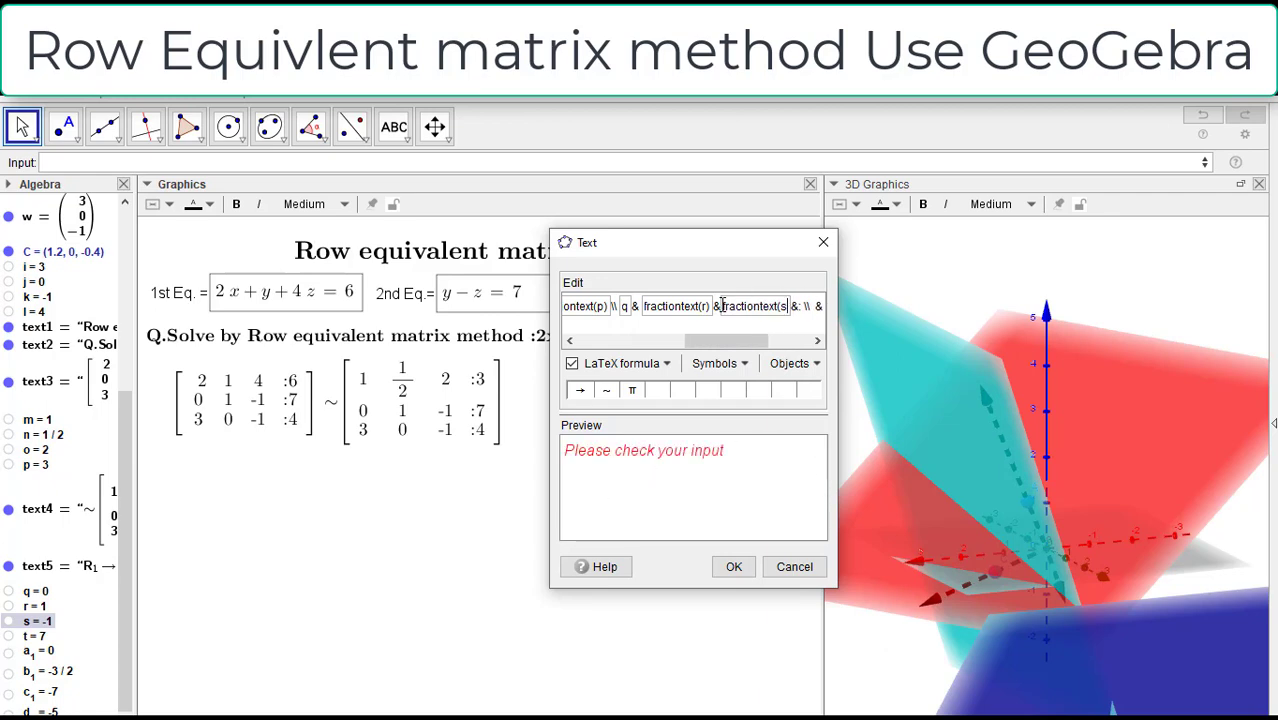
{"action": "type", "text": ")"}
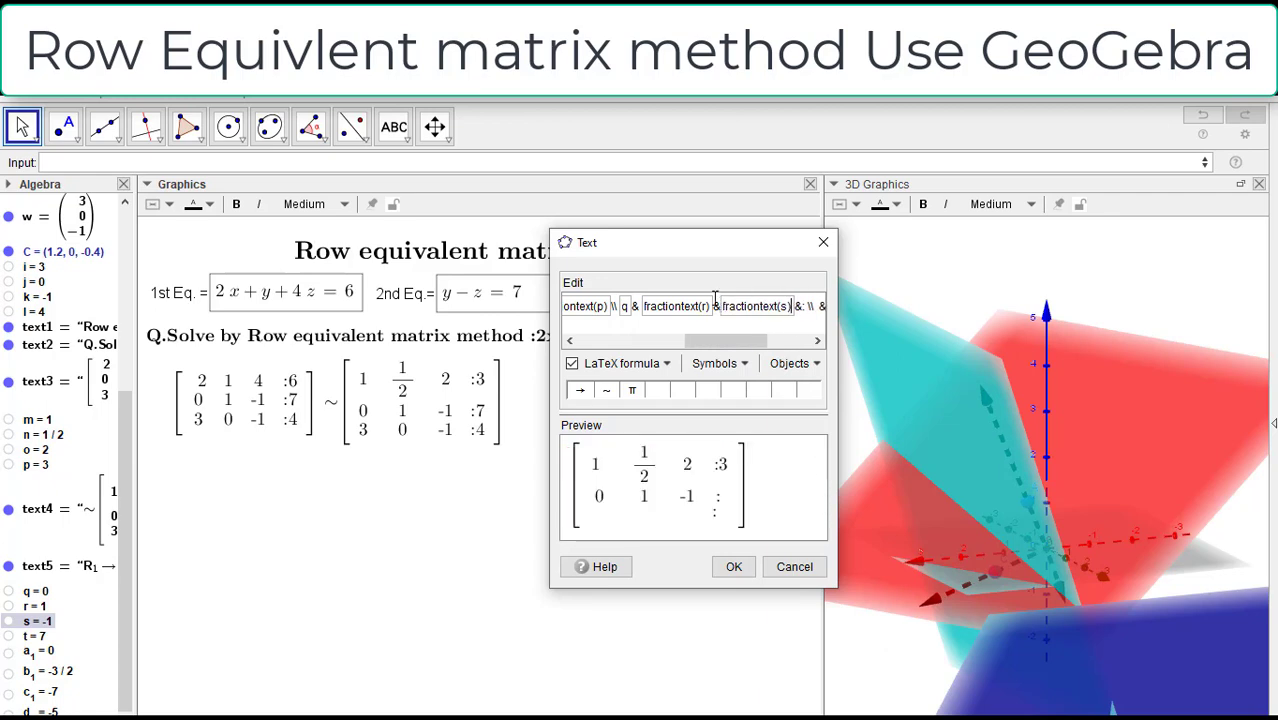
Step: Insert object t after the colon in the second row, wrapped as fractiontext(t)
{"action": "left_click_drag", "start_coordinate": [735, 340], "coordinate": [765, 340]}
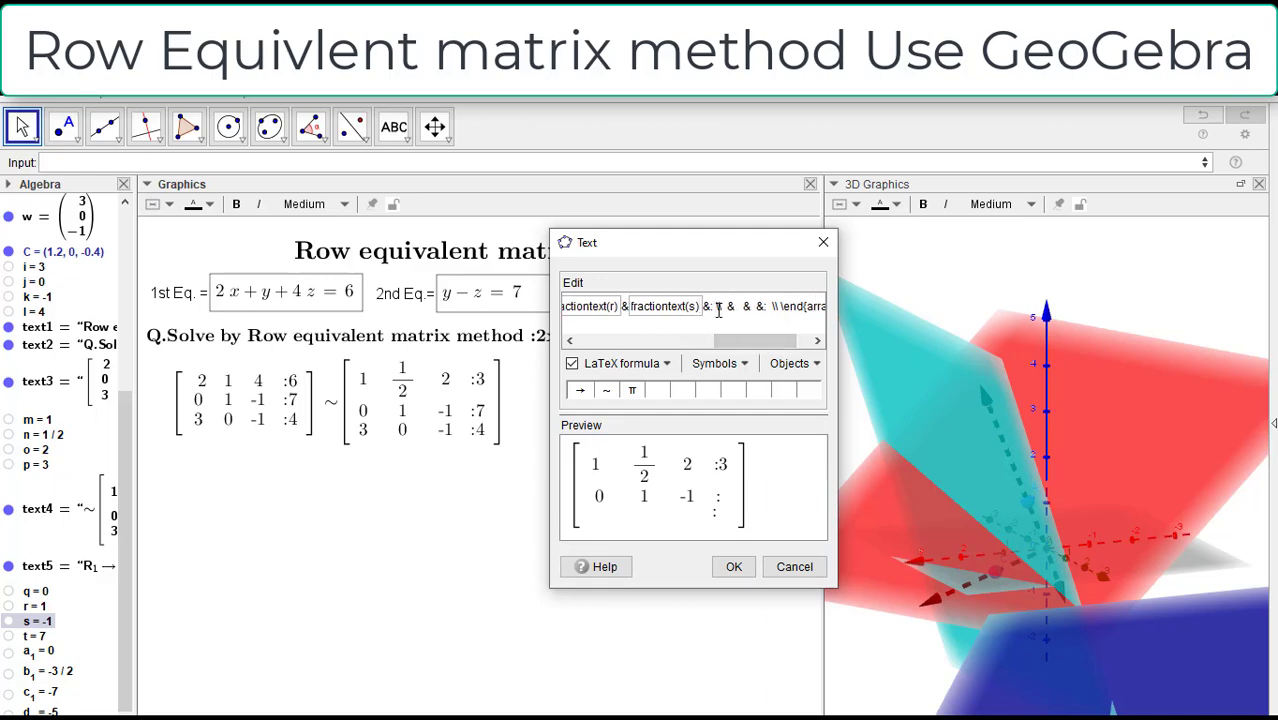
{"action": "left_click", "coordinate": [716, 310]}
{"action": "left_click", "coordinate": [34, 638]}
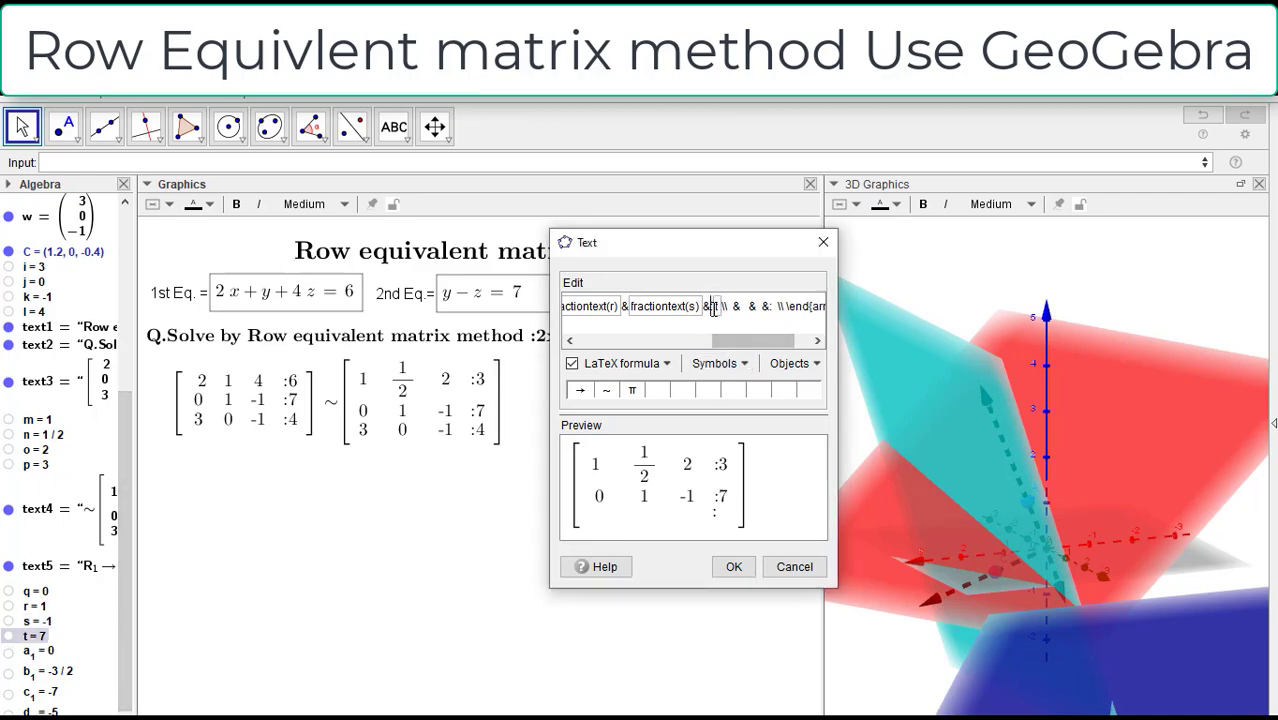
{"action": "type", "text": "*2"}
{"action": "type", "text": "tiontext"}
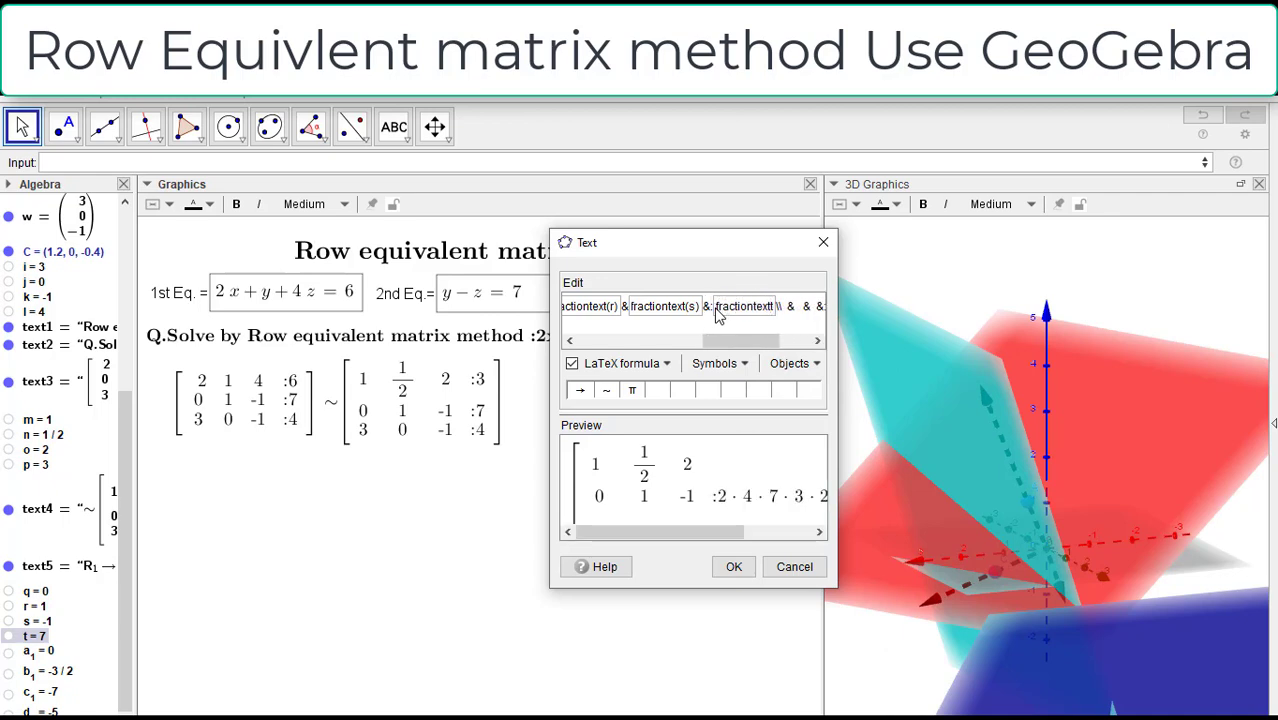
{"action": "type", "text": "(t"}
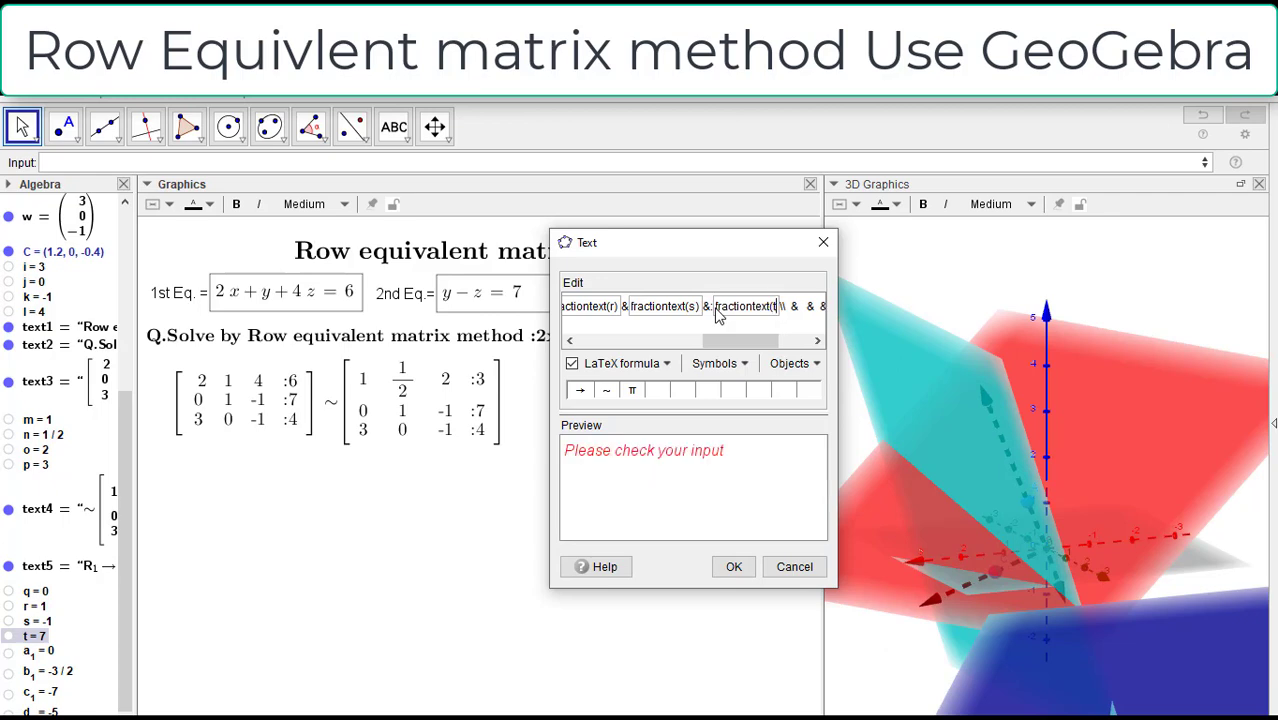
{"action": "type", "text": ")"}
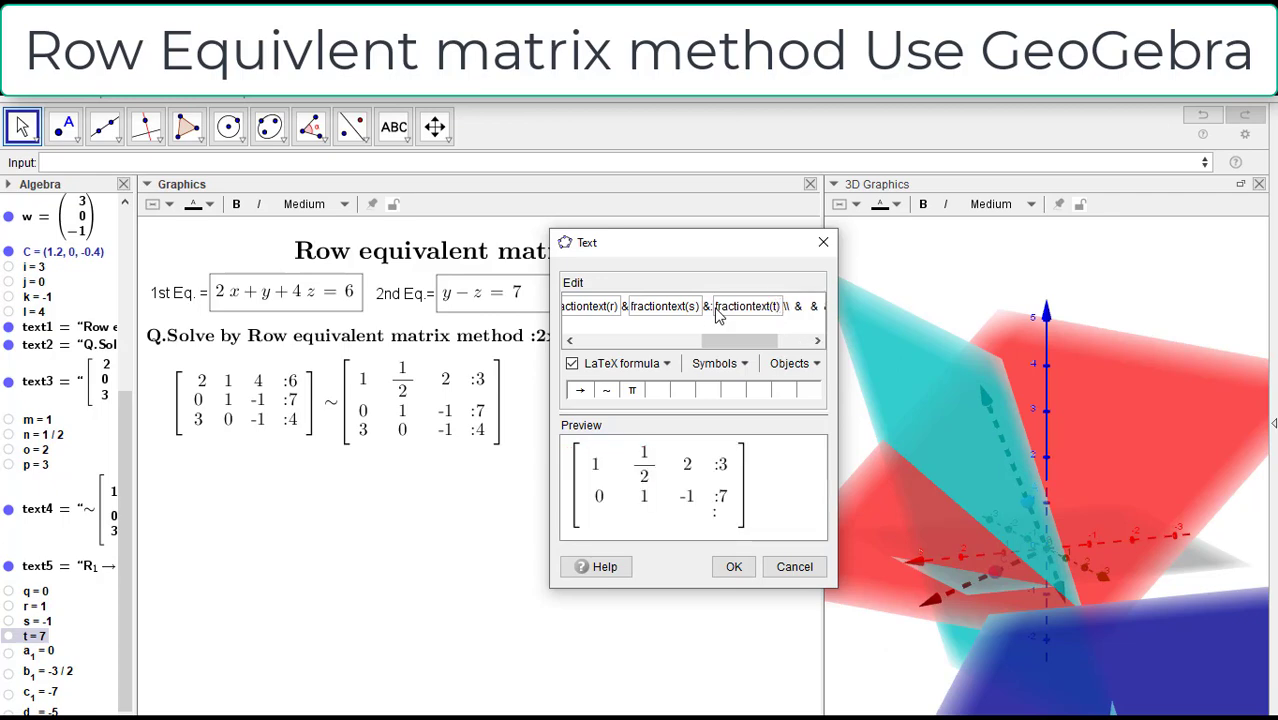
Step: Insert object a_1 as the third row's first entry in the matrix formula
{"action": "left_click_drag", "start_coordinate": [730, 342], "coordinate": [760, 345]}
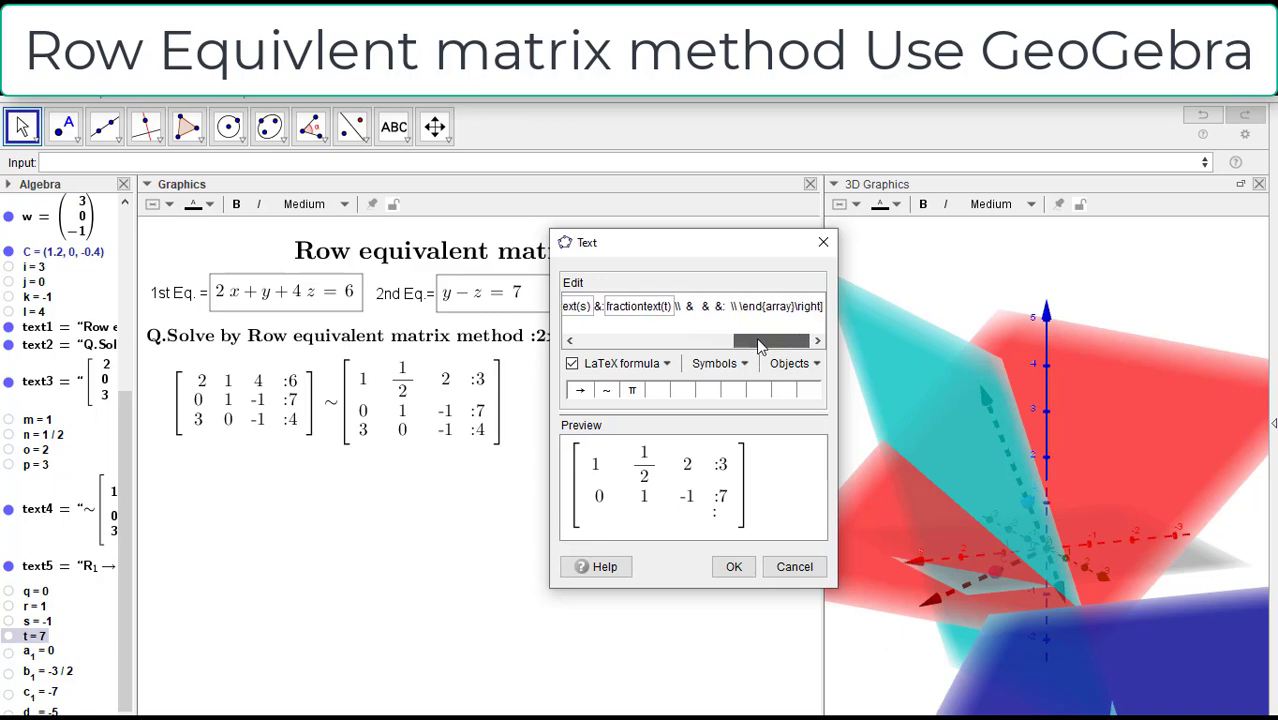
{"action": "left_click", "coordinate": [688, 306]}
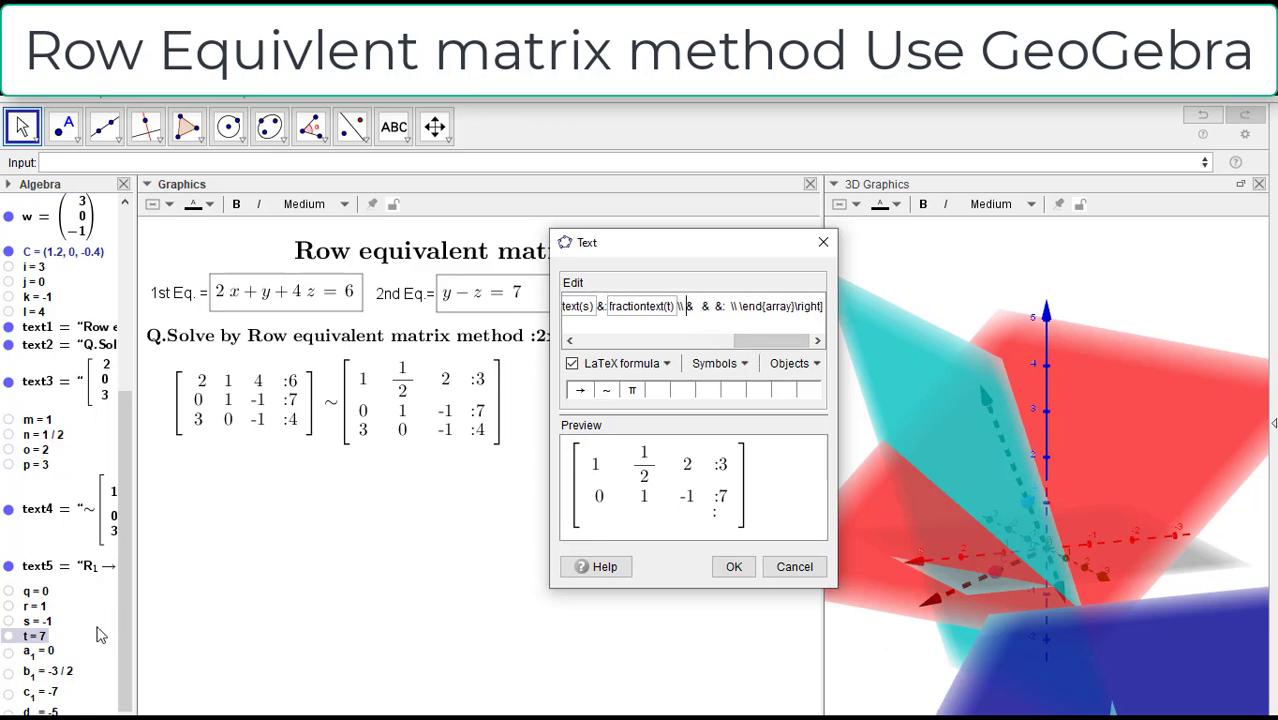
{"action": "left_click", "coordinate": [56, 651]}
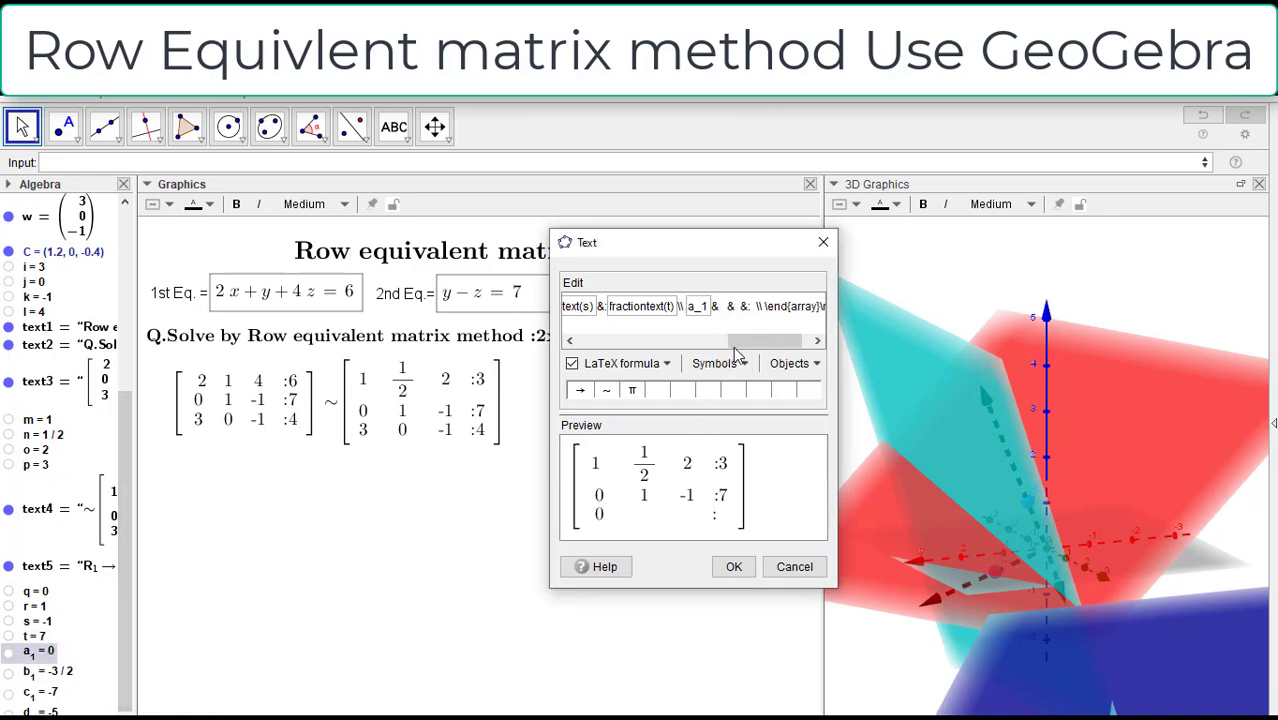
Step: Insert object b_1 as the third row's second entry, wrapped as fractiontext(b_1)
{"action": "key", "text": "BackSpace"}
{"action": "key", "text": "BackSpace"}
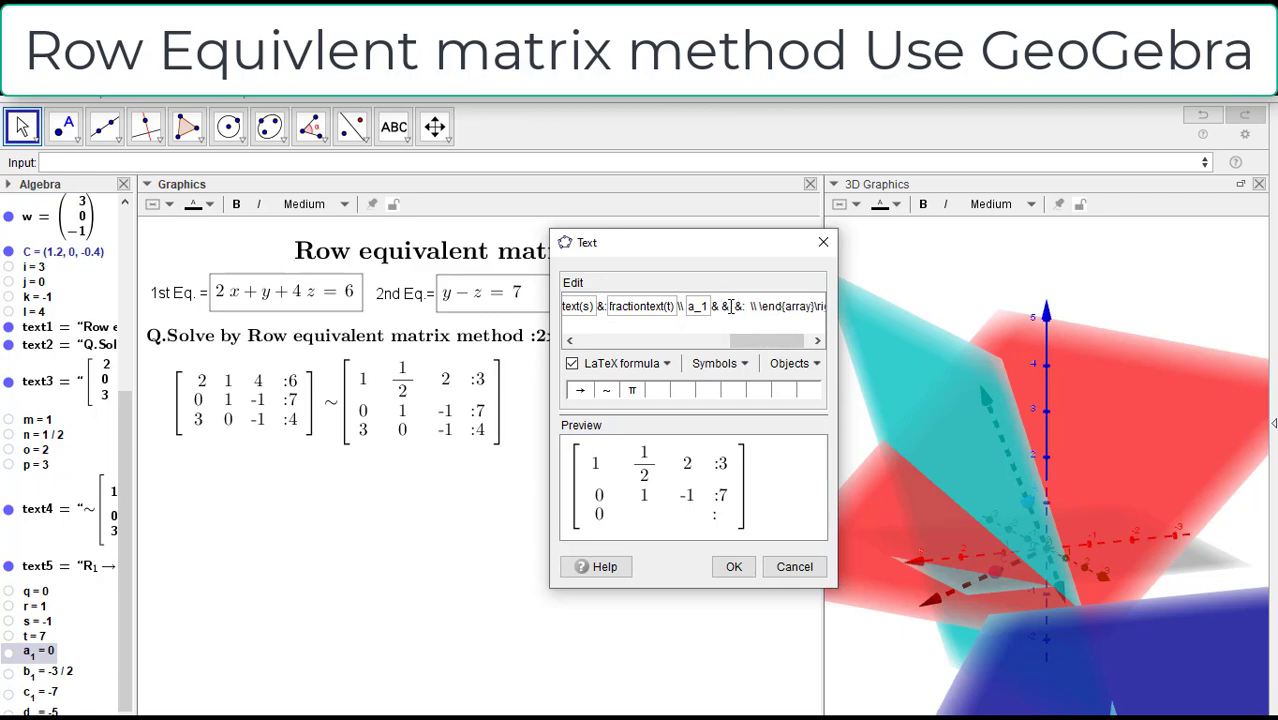
{"action": "key", "text": "BackSpace"}
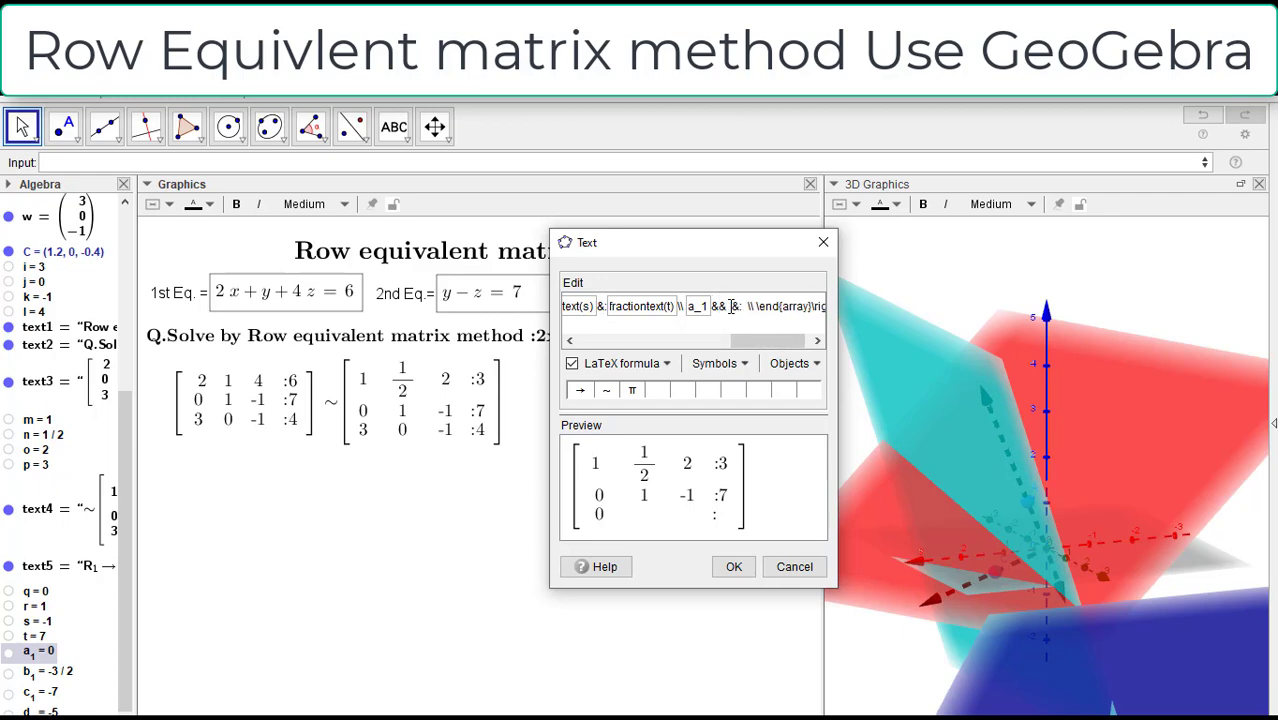
{"action": "left_click", "coordinate": [40, 672]}
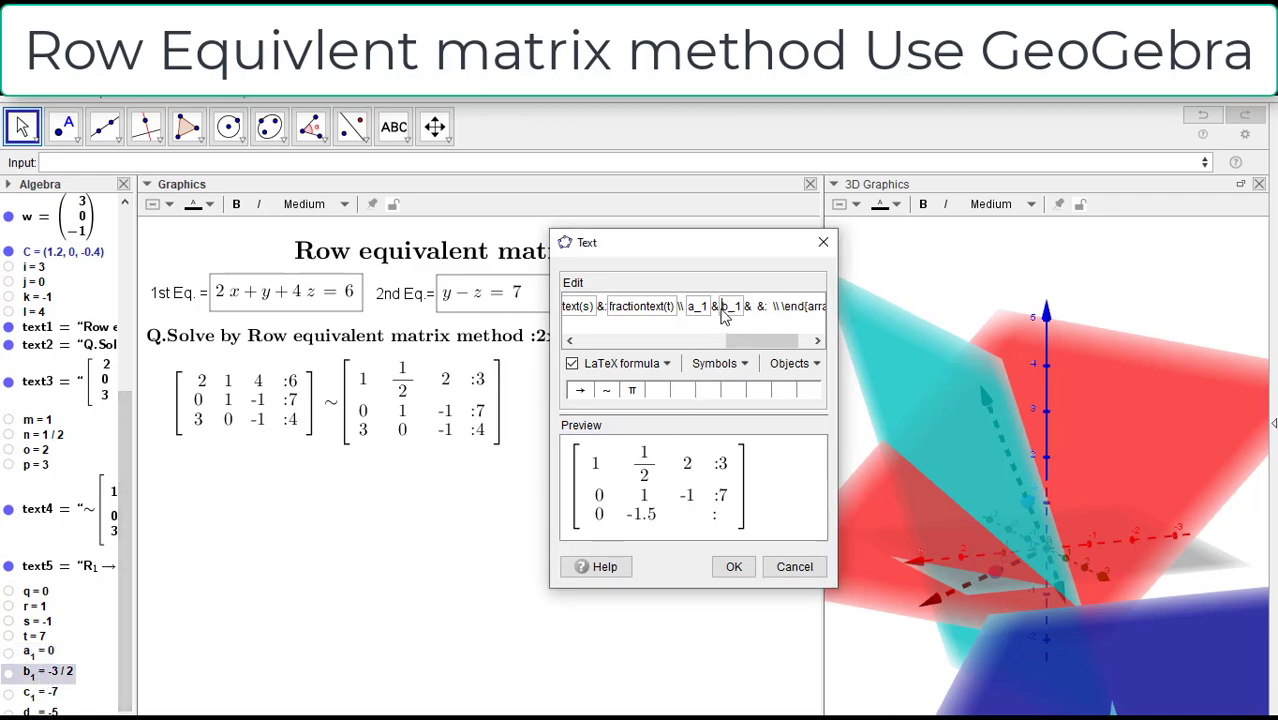
{"action": "left_click", "coordinate": [726, 313]}
{"action": "type", "text": "frac"}
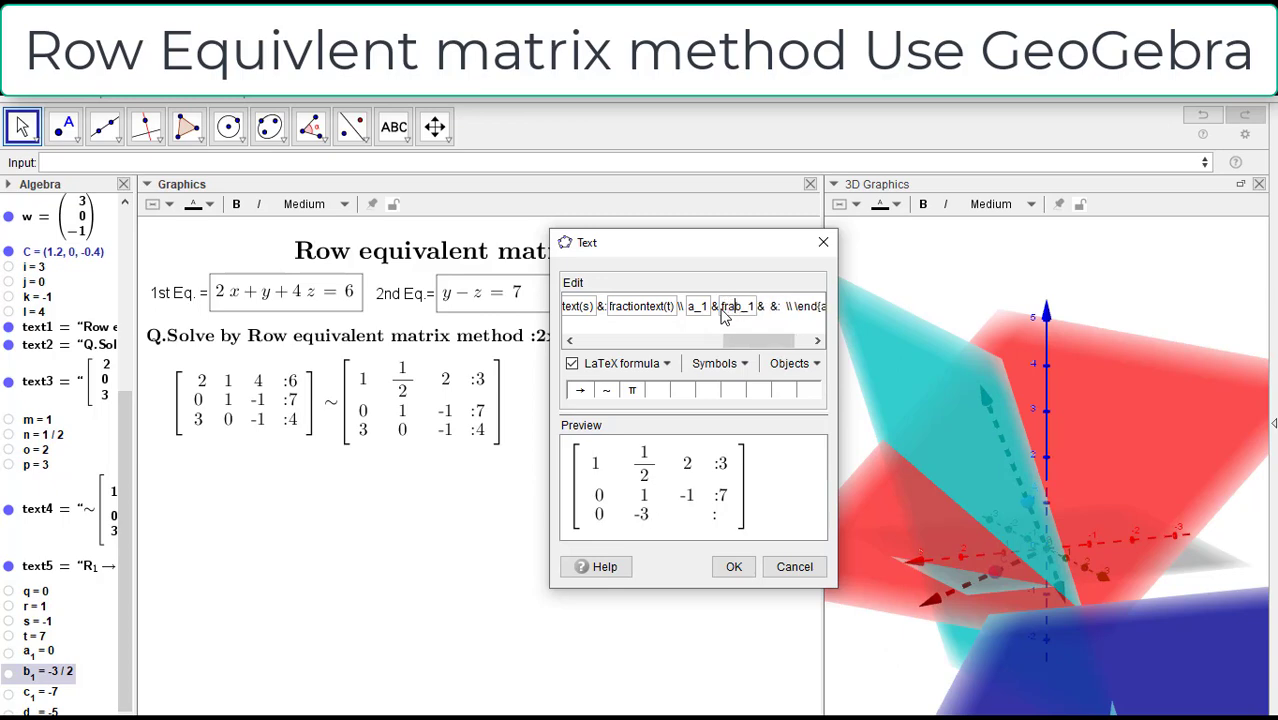
{"action": "type", "text": "tiontex"}
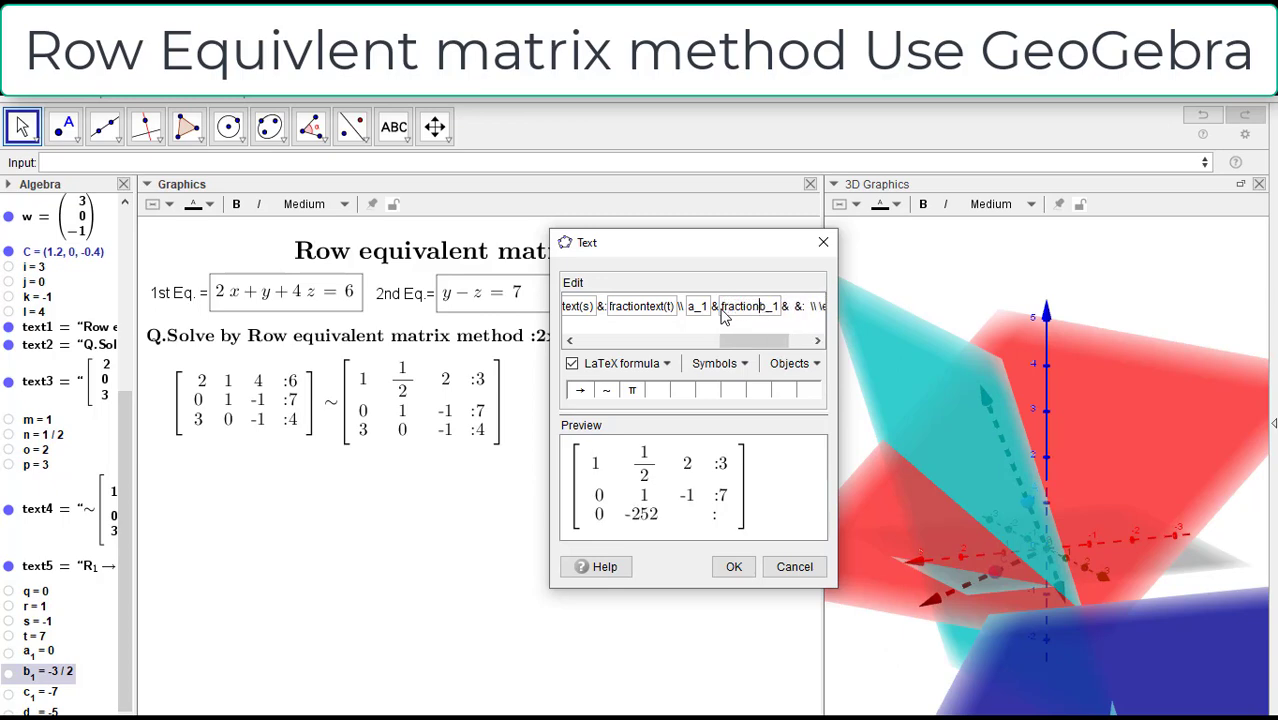
{"action": "type", "text": "t"}
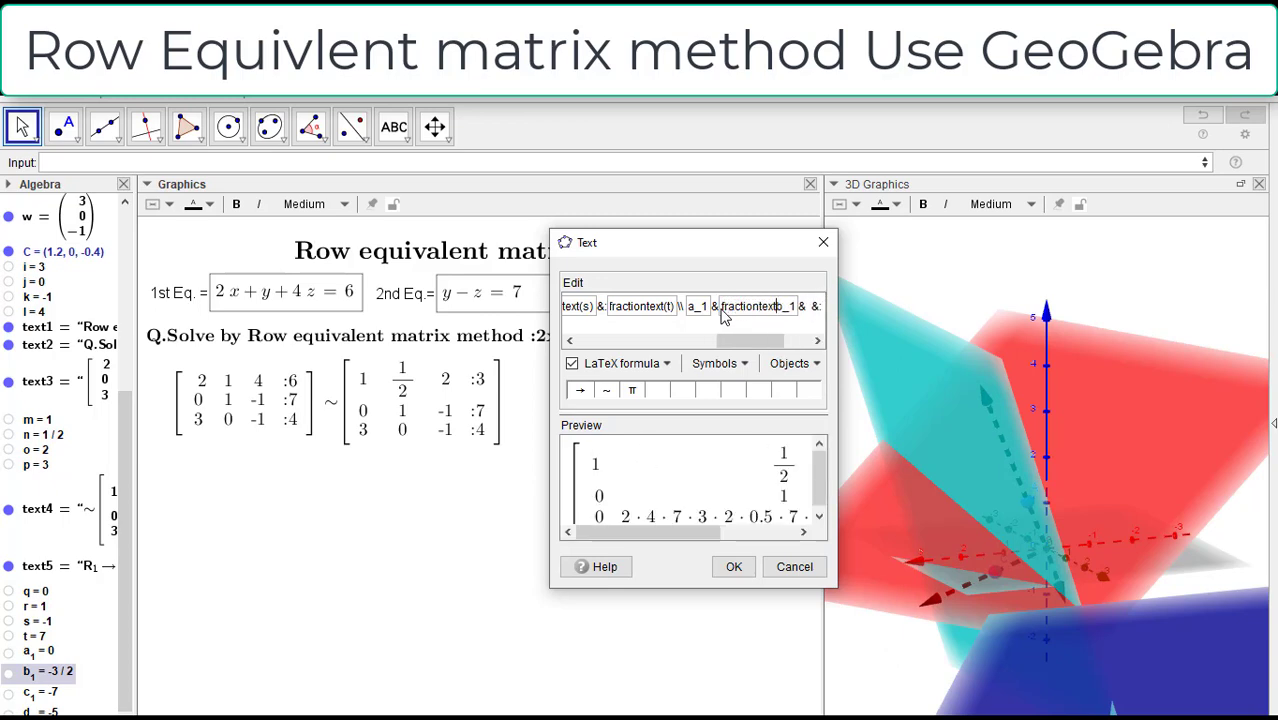
{"action": "type", "text": "("}
{"action": "key", "text": "Right"}
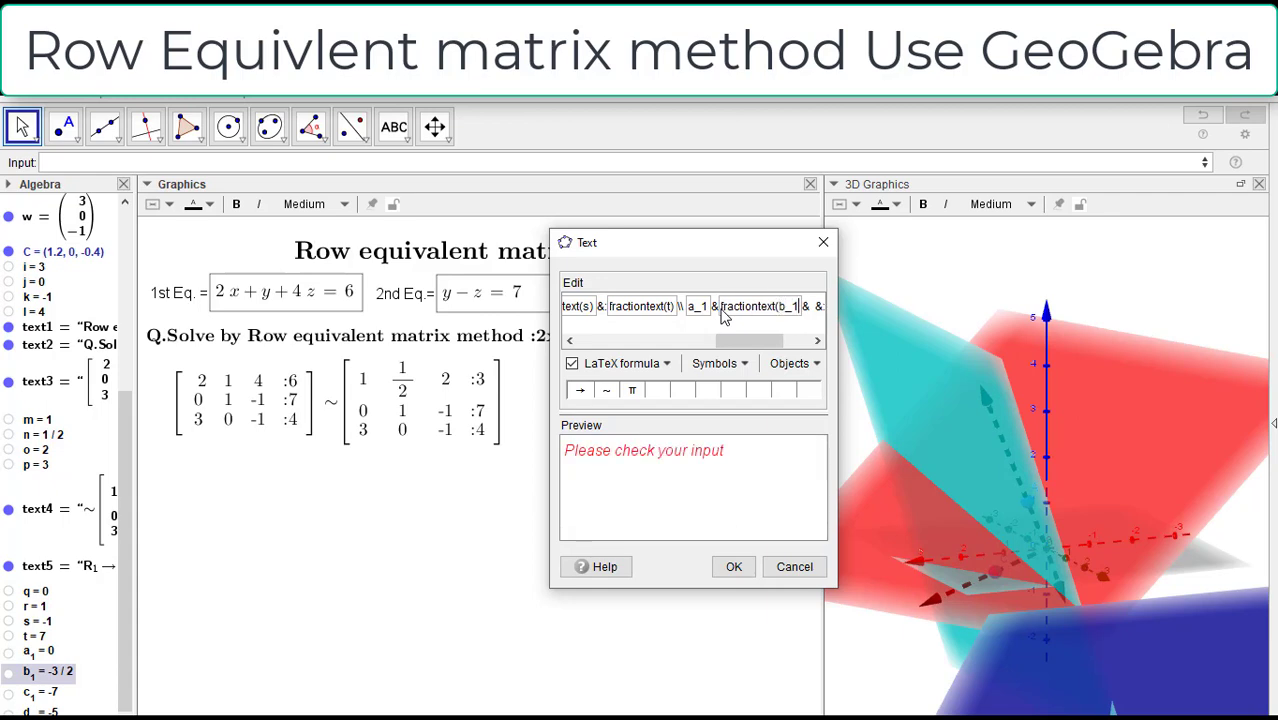
{"action": "type", "text": ")"}
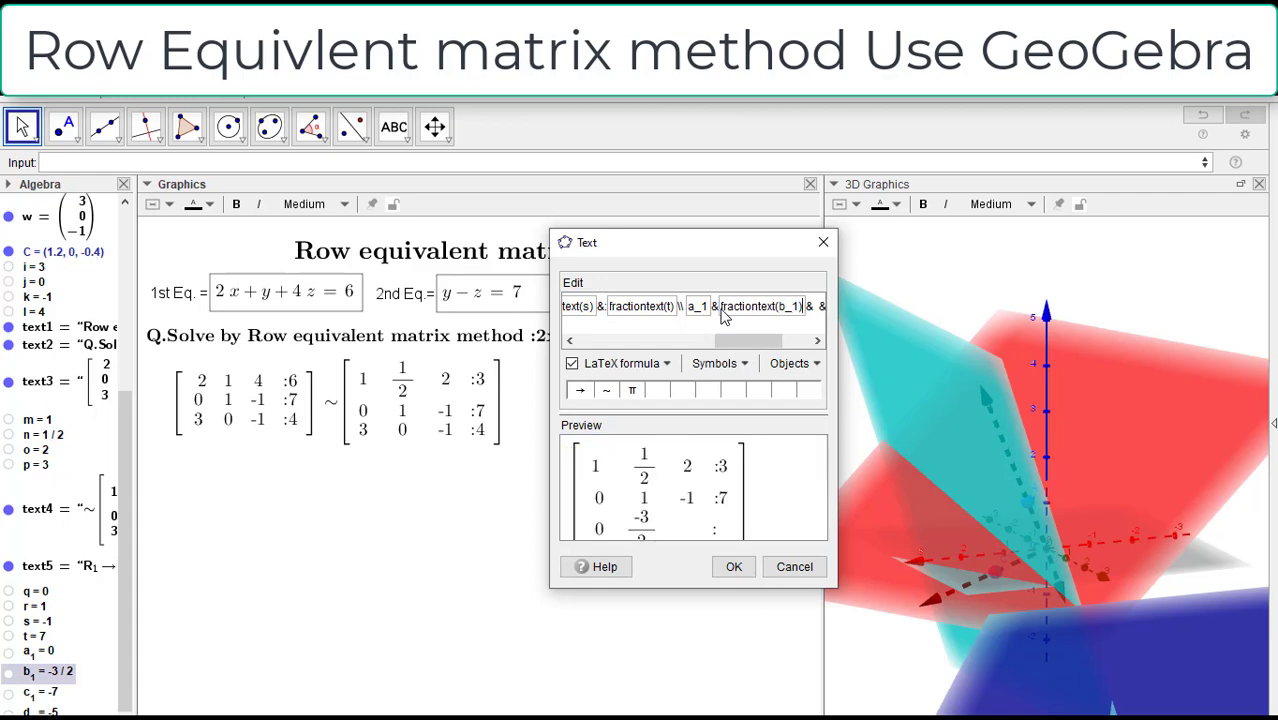
Step: Insert object c_1 as the third row's third entry in the matrix formula, removing the spare spaces there
{"action": "left_click_drag", "start_coordinate": [738, 341], "coordinate": [774, 341]}
{"action": "left_click", "coordinate": [716, 309]}
{"action": "key", "text": "BackSpace"}
{"action": "key", "text": "BackSpace"}
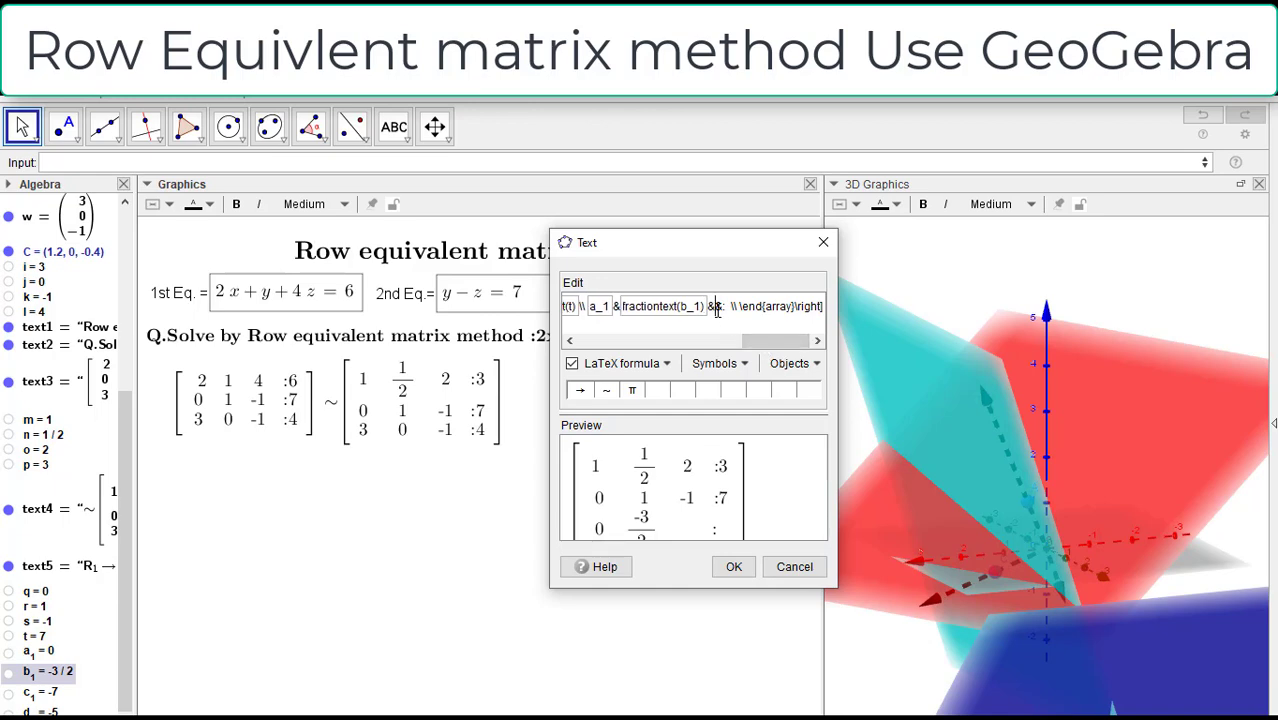
{"action": "left_click", "coordinate": [45, 692]}
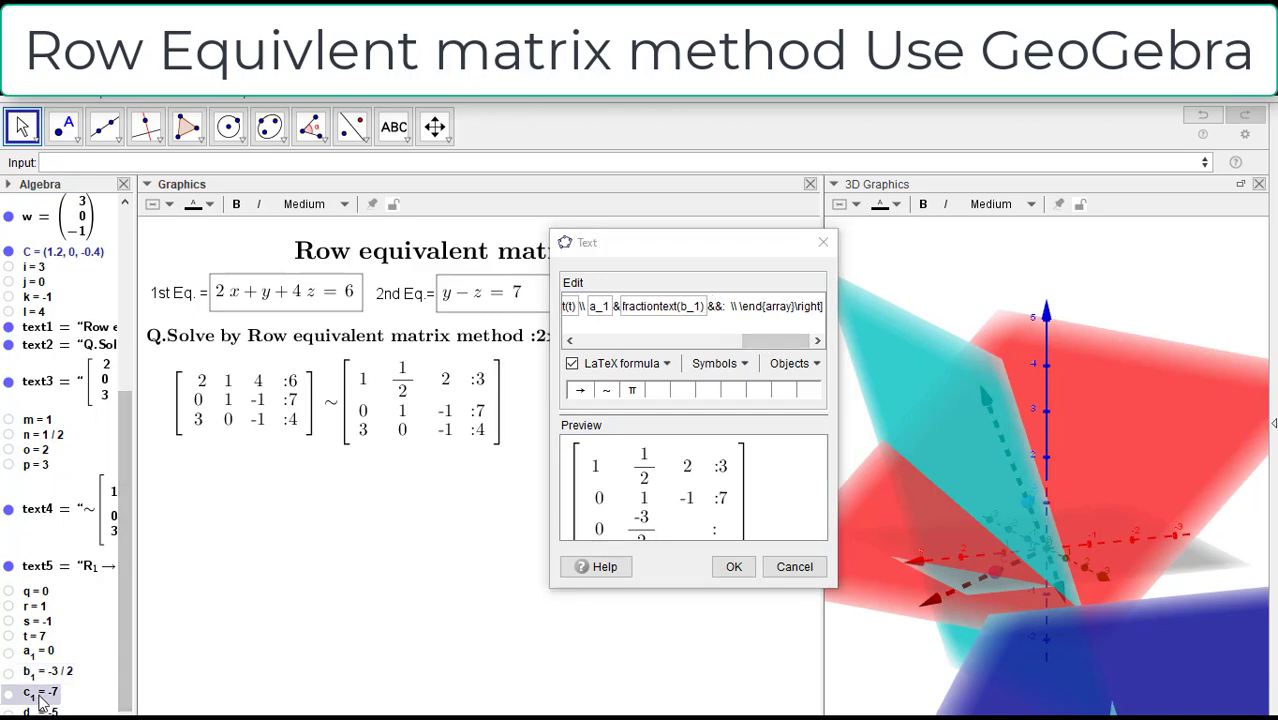
{"action": "left_click", "coordinate": [711, 311]}
{"action": "left_click", "coordinate": [35, 700]}
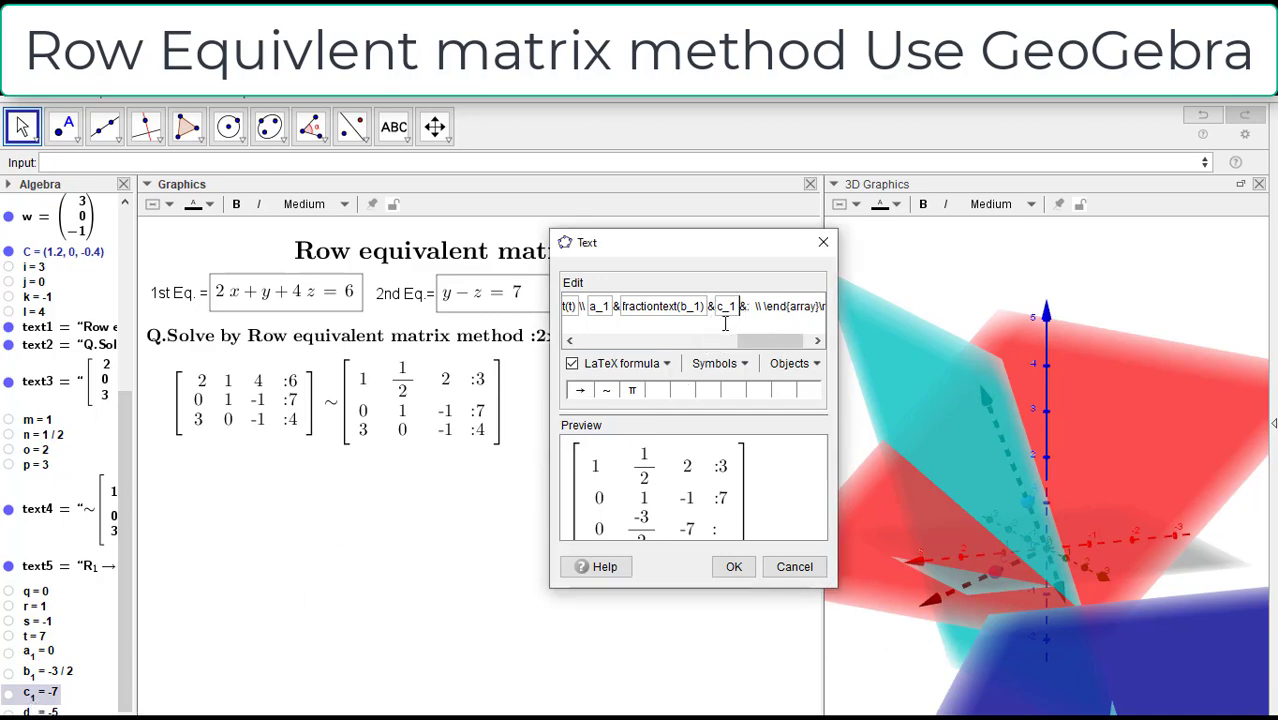
Step: Wrap the third row's c_1 entry as fractiontext(c_1)
{"action": "type", "text": "fraction"}
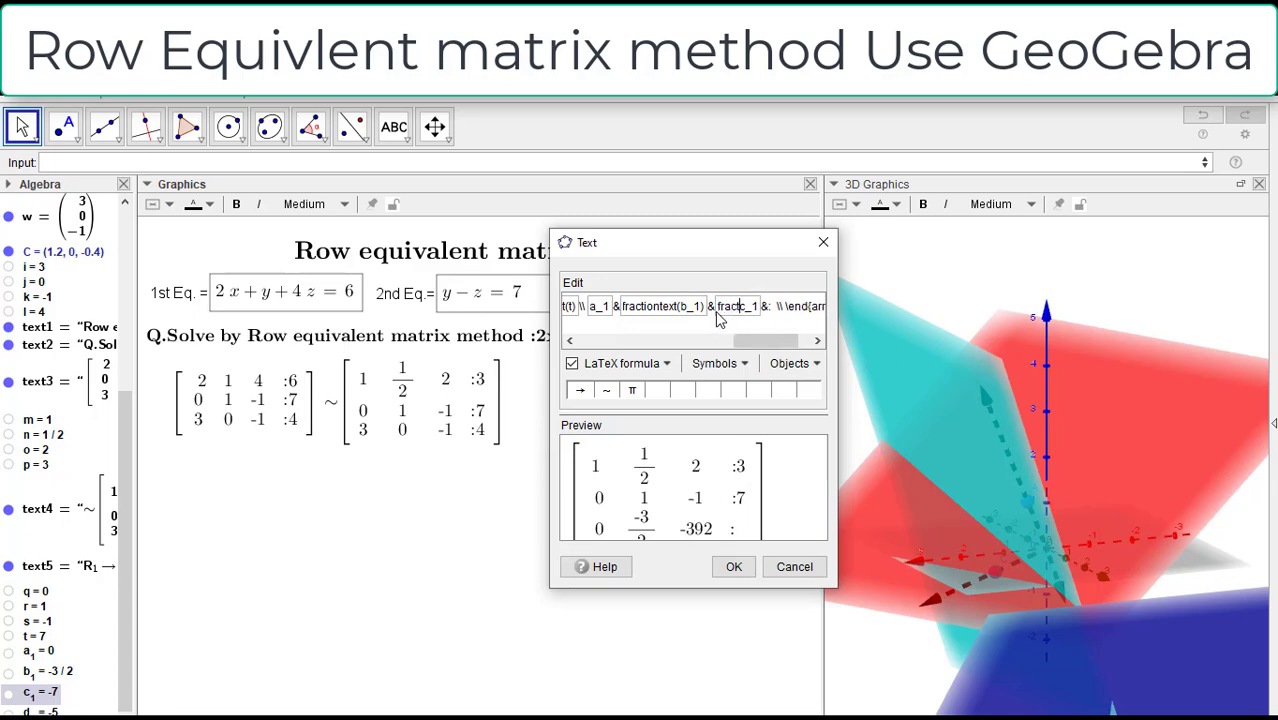
{"action": "type", "text": "text"}
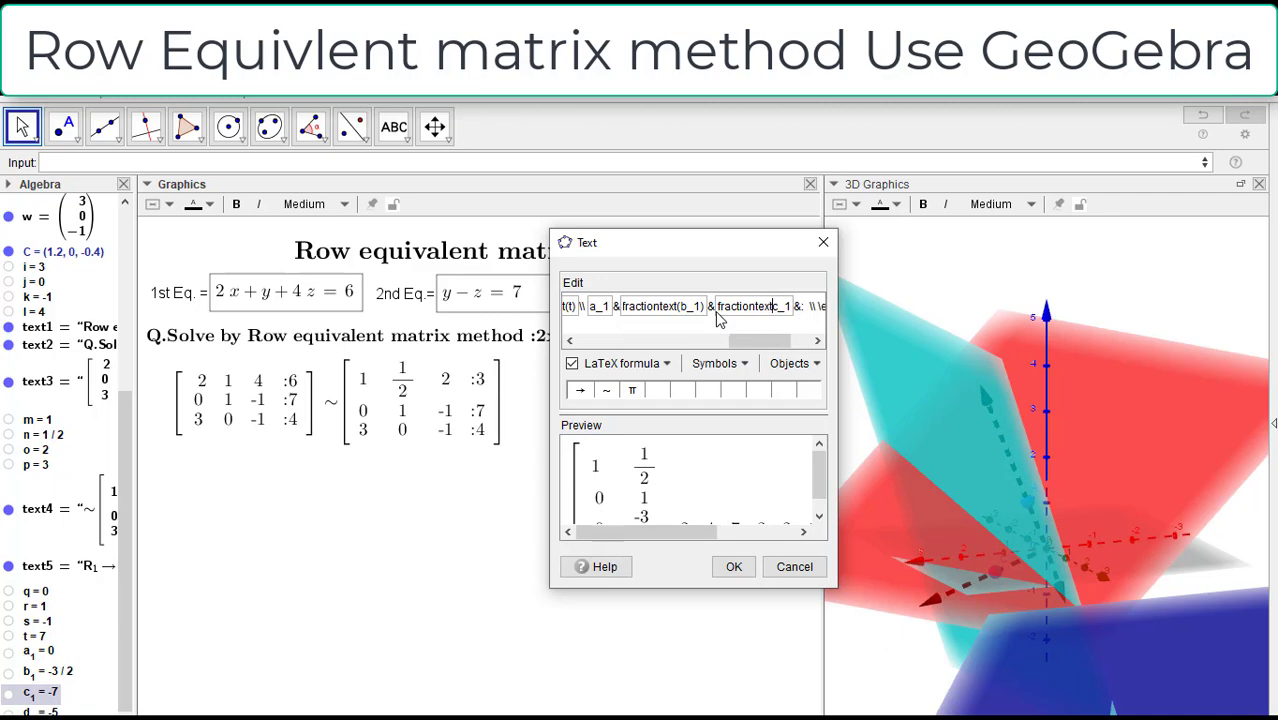
{"action": "type", "text": "("}
{"action": "key", "text": "Right"}
{"action": "type", "text": ")"}
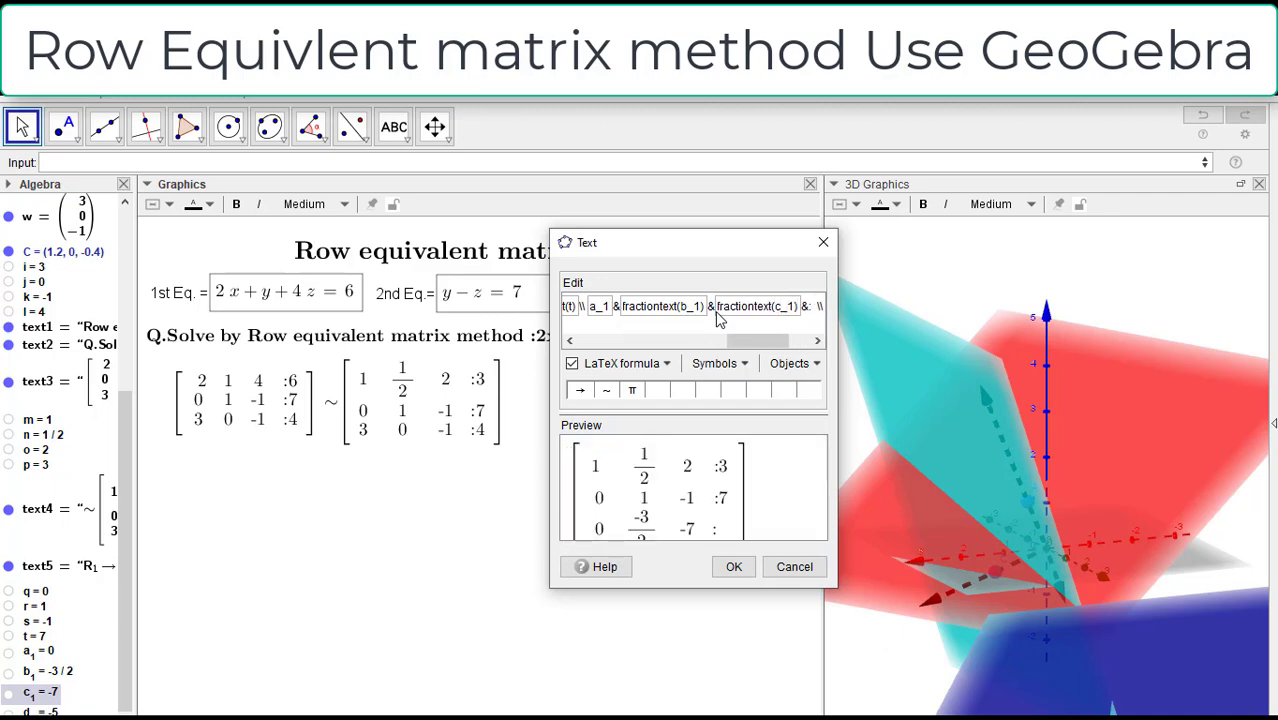
Step: Insert object d_1 after the colon in the third row of the matrix formula, removing the spare spaces there
{"action": "left_click_drag", "start_coordinate": [742, 340], "coordinate": [768, 340]}
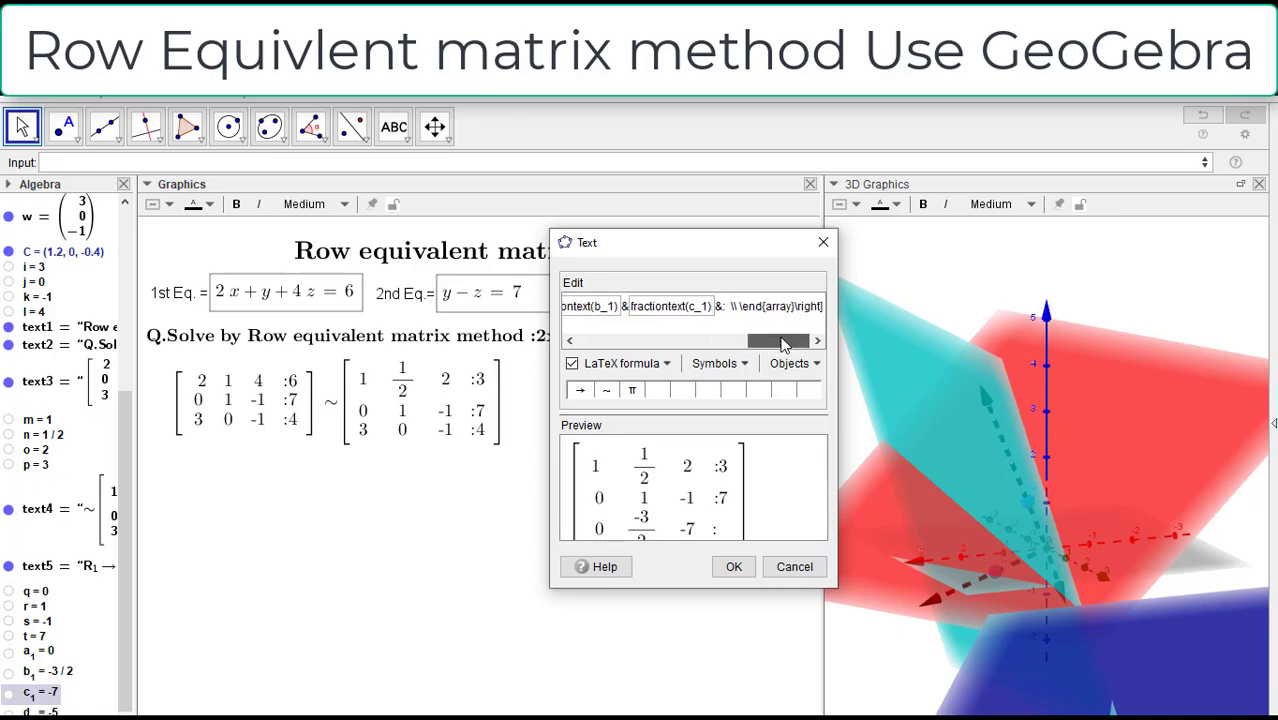
{"action": "left_click", "coordinate": [731, 306]}
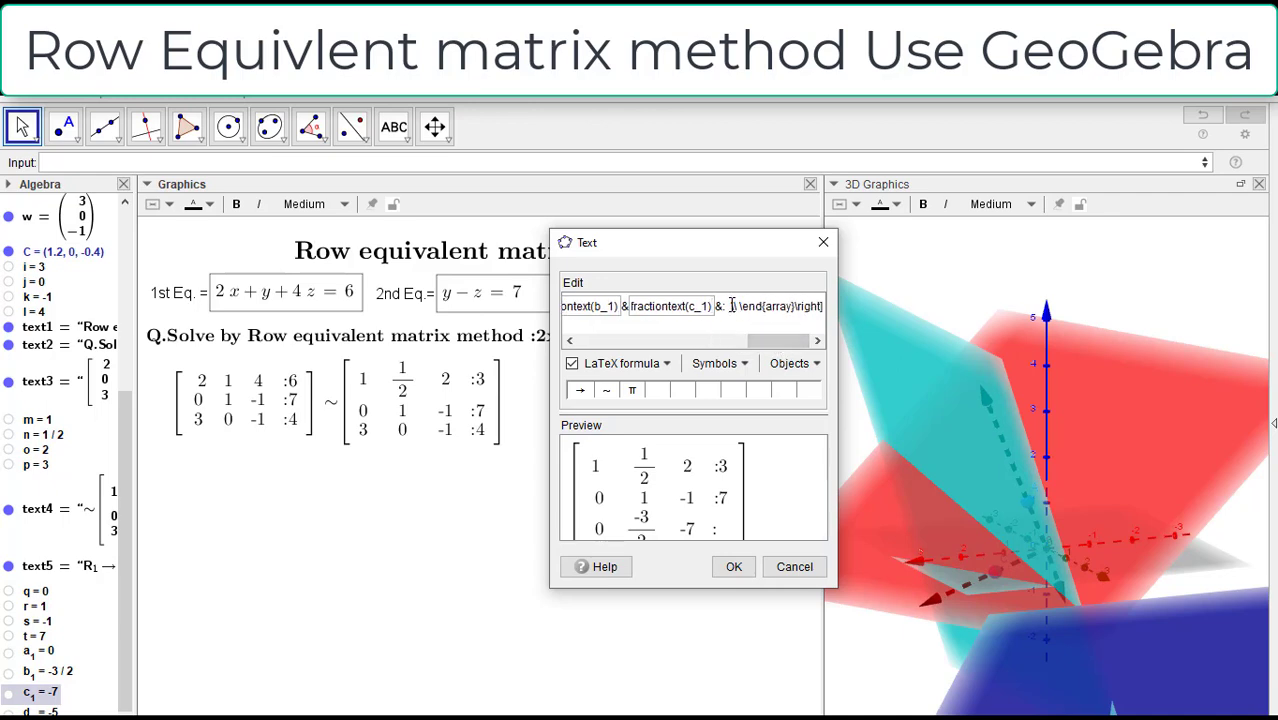
{"action": "key", "text": "BackSpace"}
{"action": "key", "text": "BackSpace"}
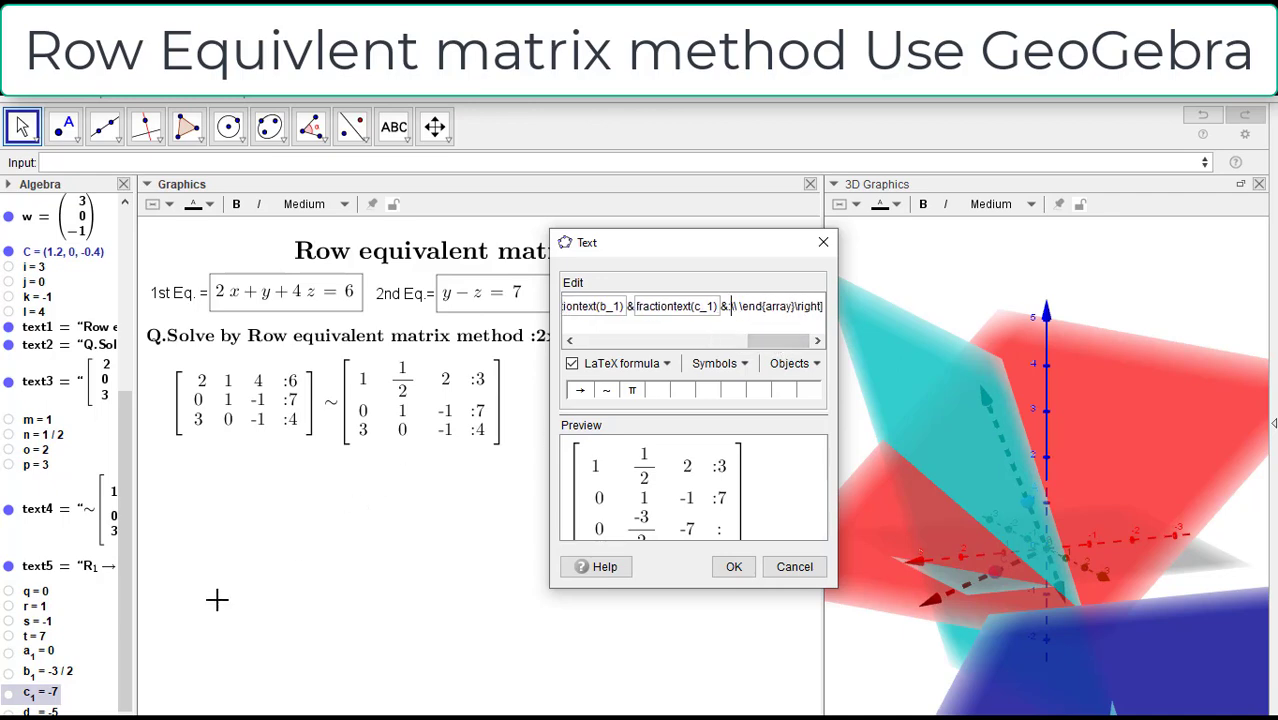
{"action": "left_click", "coordinate": [46, 712]}
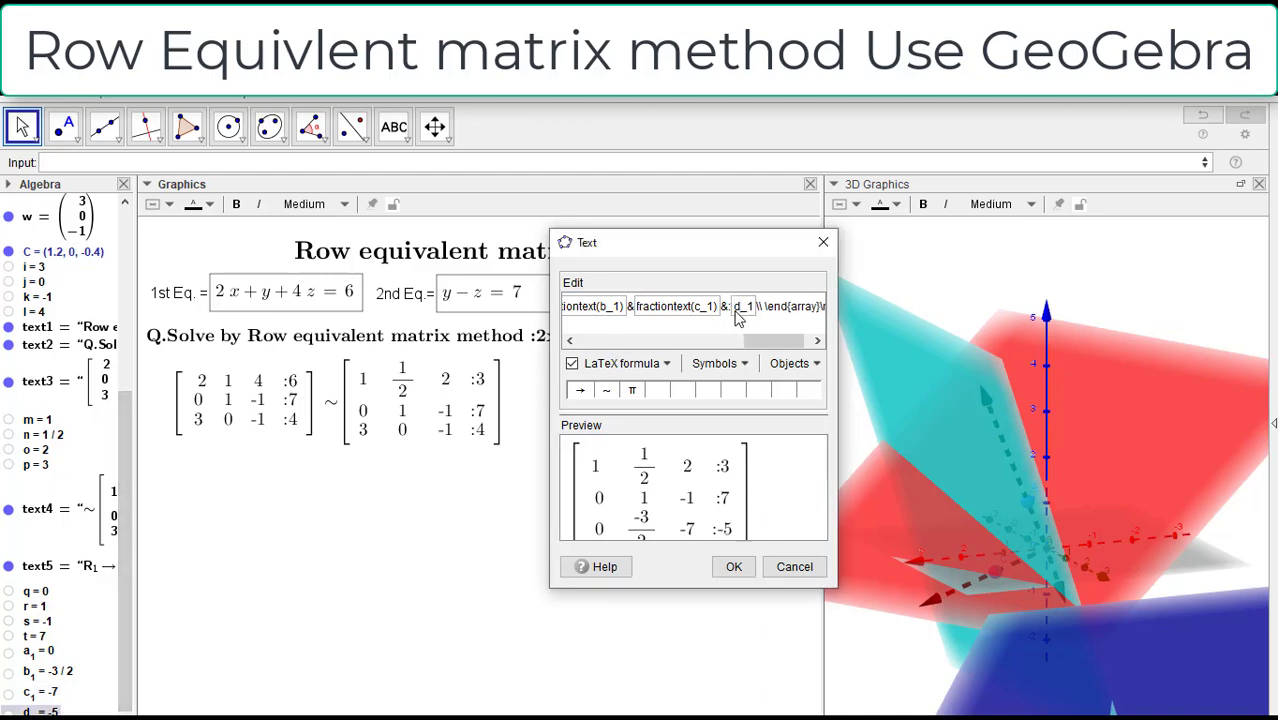
Step: Wrap the third row's d_1 entry as fractiontext(d_1)
{"action": "left_click", "coordinate": [738, 314]}
{"action": "type", "text": "fraction"}
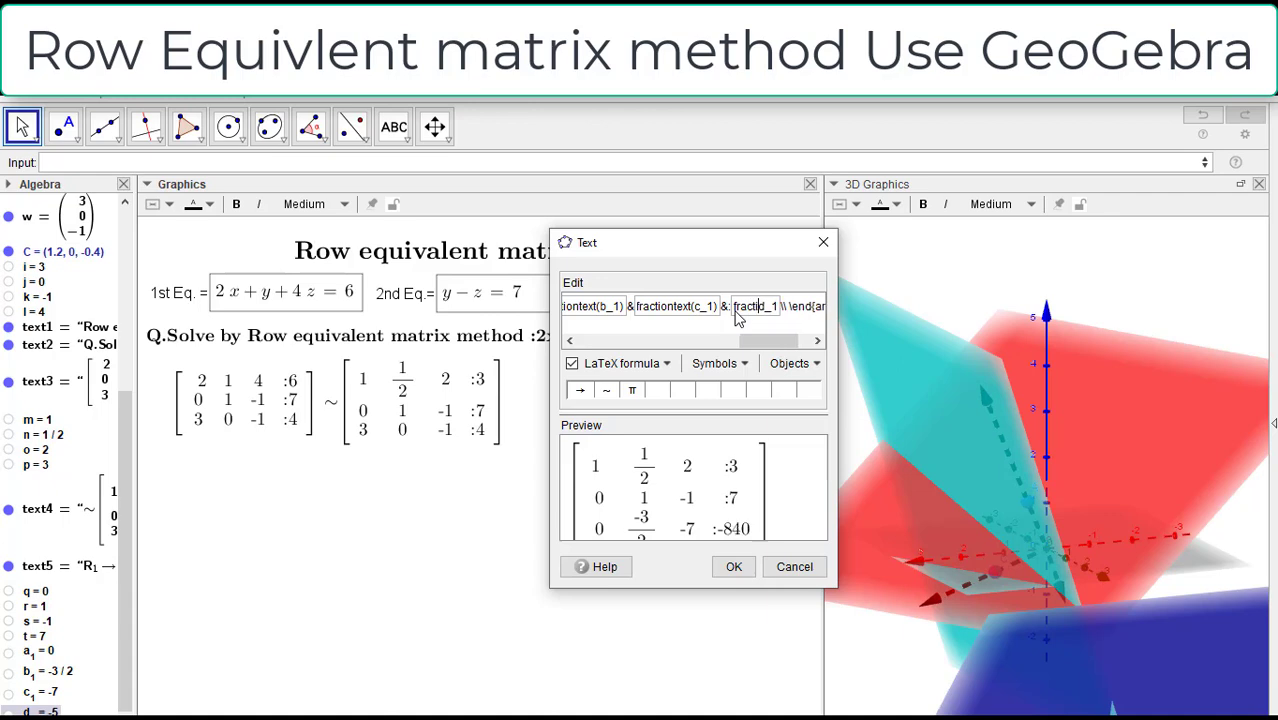
{"action": "type", "text": "text"}
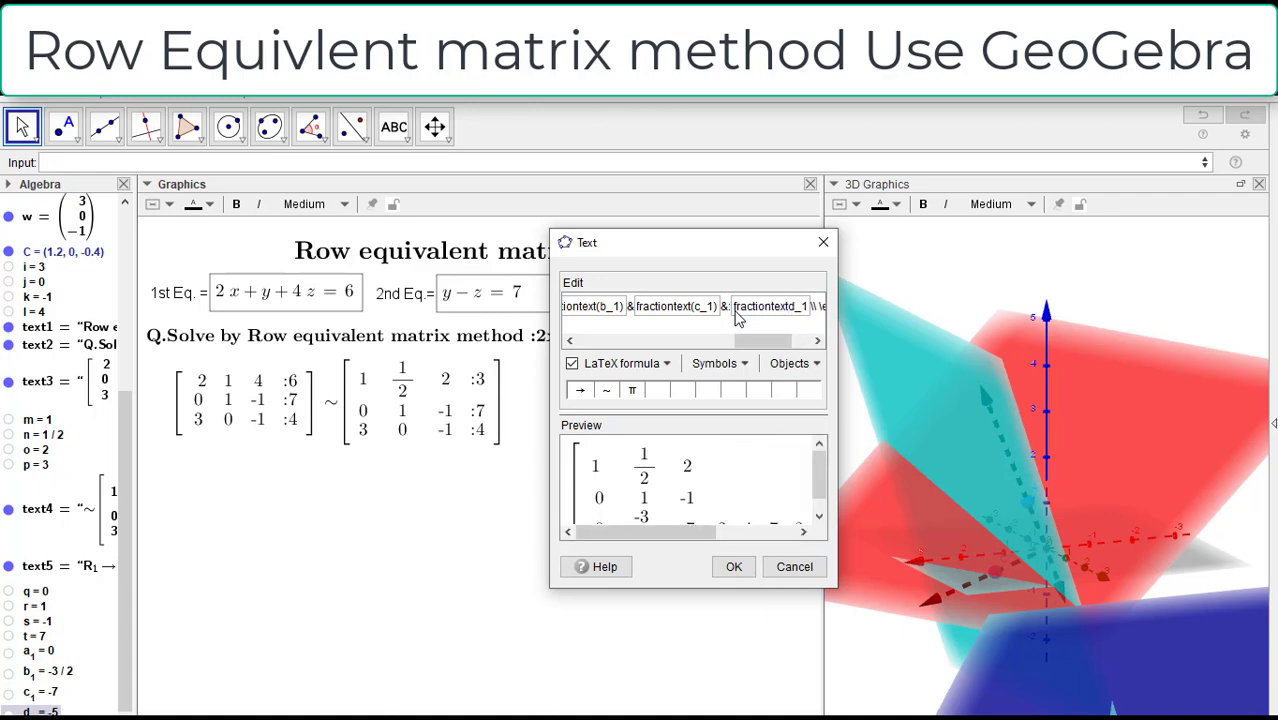
{"action": "type", "text": "("}
{"action": "key", "text": "Right"}
{"action": "key", "text": "Right"}
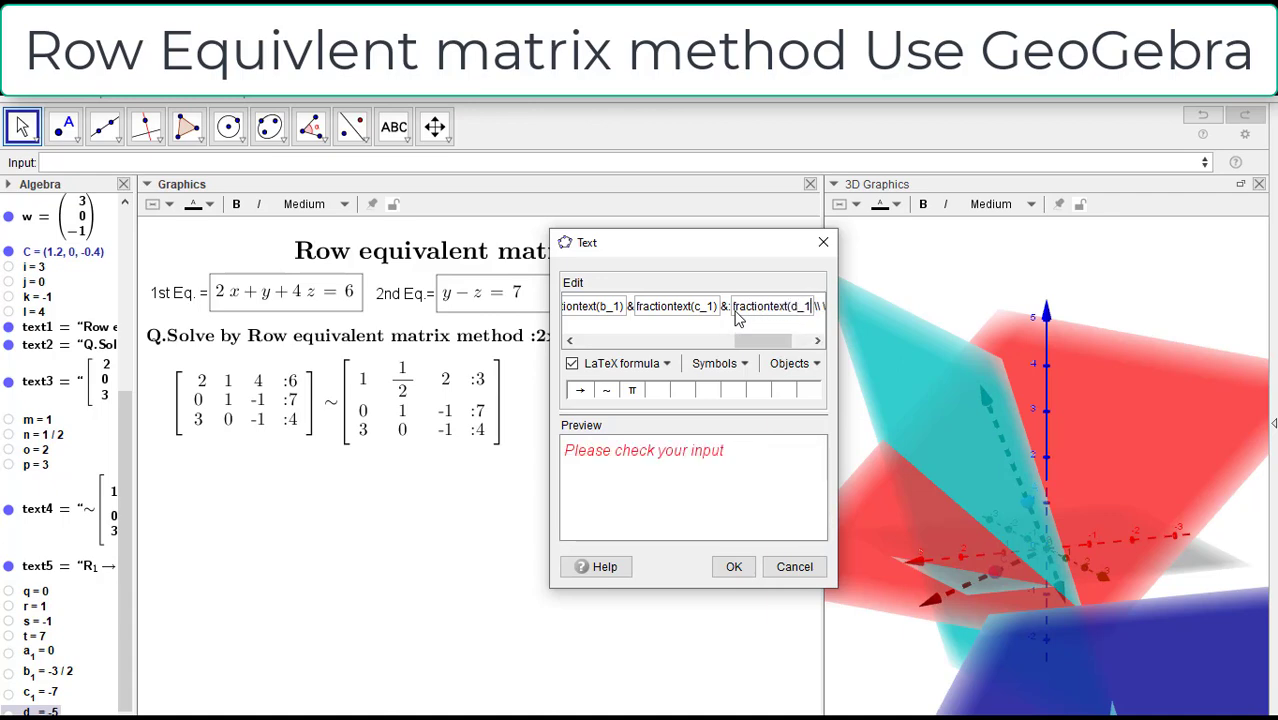
{"action": "type", "text": ")"}
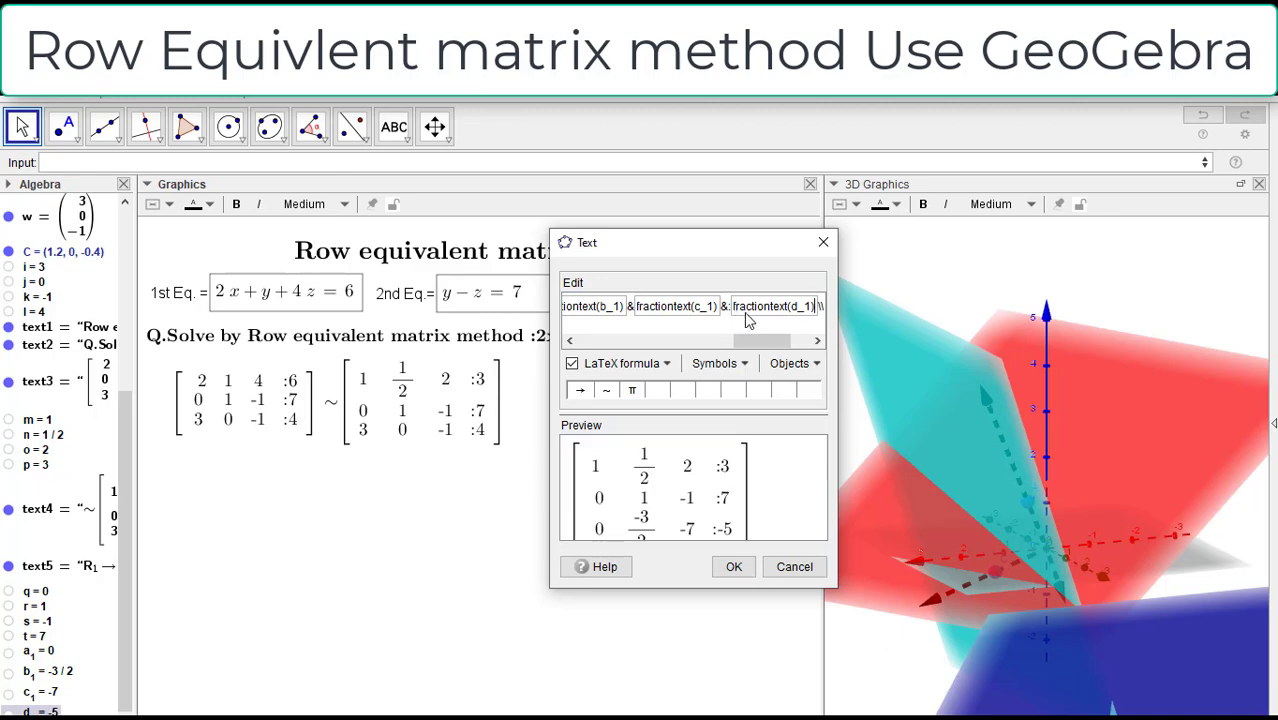
Step: Add a ~ symbol before the matrix's opening bracket, confirm the text, and position it below the second matrix
{"action": "left_click_drag", "start_coordinate": [754, 338], "coordinate": [553, 337]}
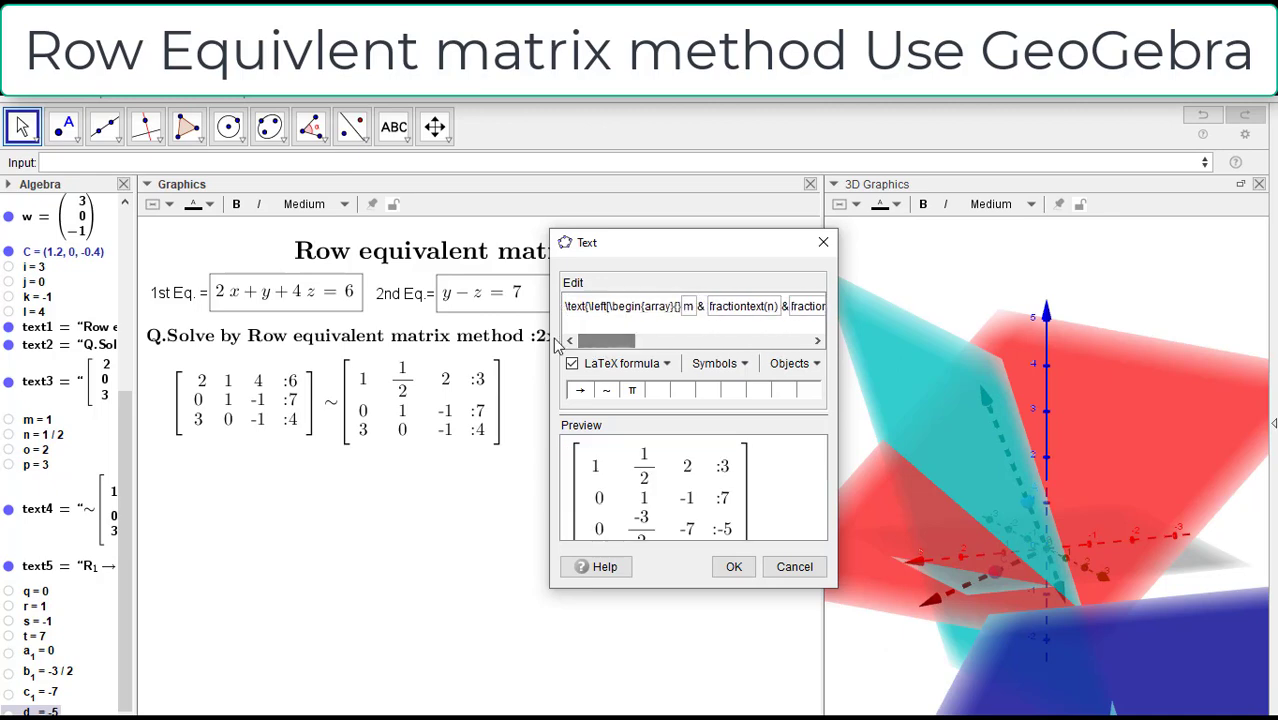
{"action": "left_click", "coordinate": [589, 307]}
{"action": "left_click", "coordinate": [606, 390]}
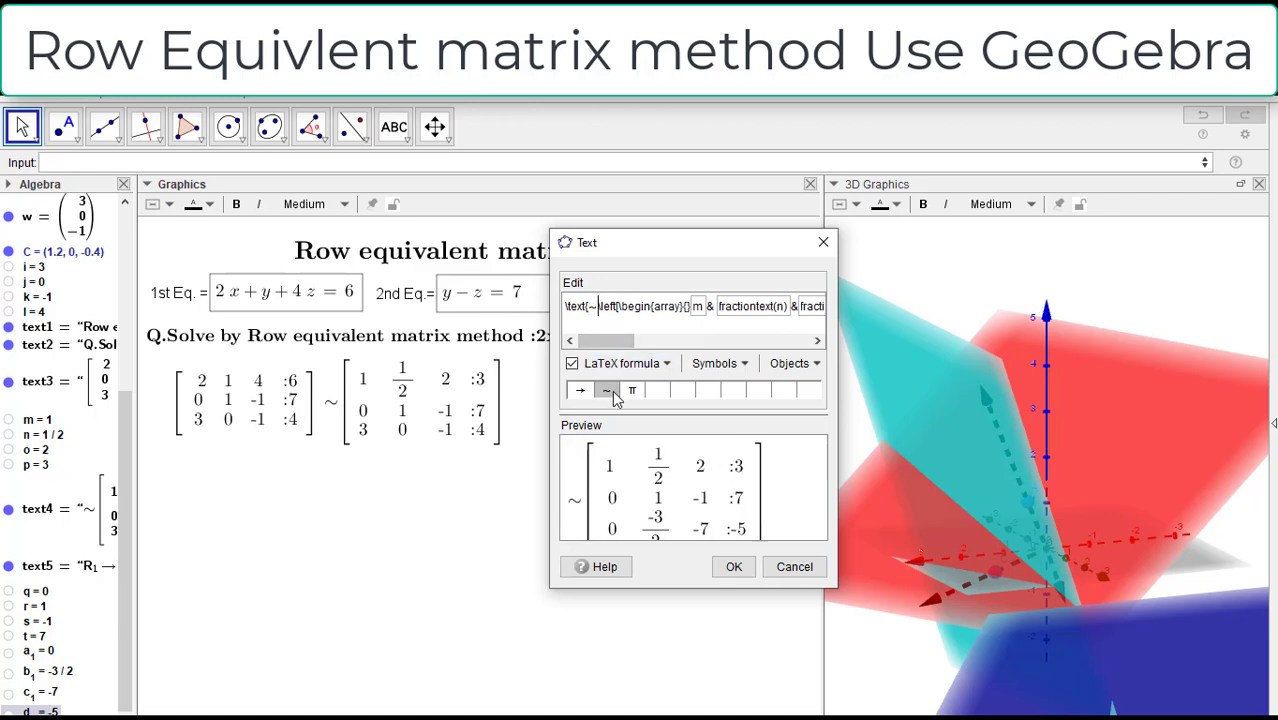
{"action": "left_click", "coordinate": [734, 566]}
{"action": "left_click_drag", "start_coordinate": [494, 545], "coordinate": [487, 519]}
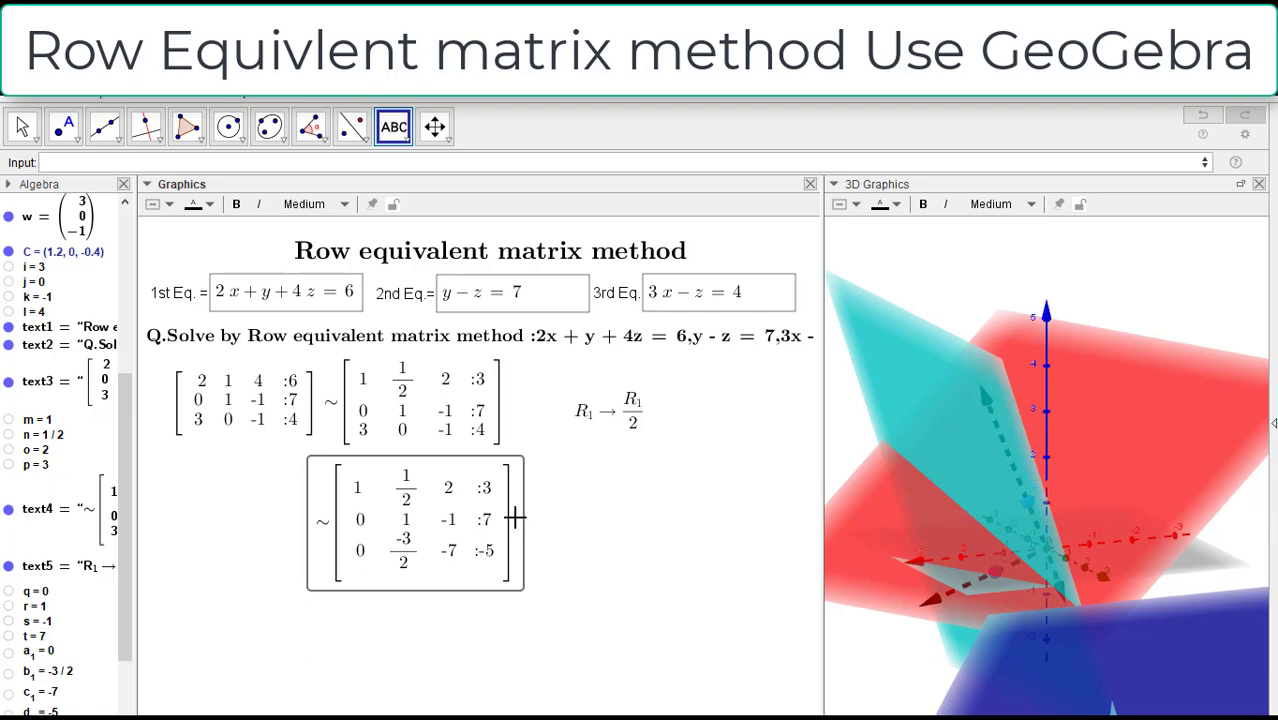
Step: Start a new text object beside the third matrix, moving its editor clear of the worksheet's matrices
{"action": "left_click", "coordinate": [580, 506]}
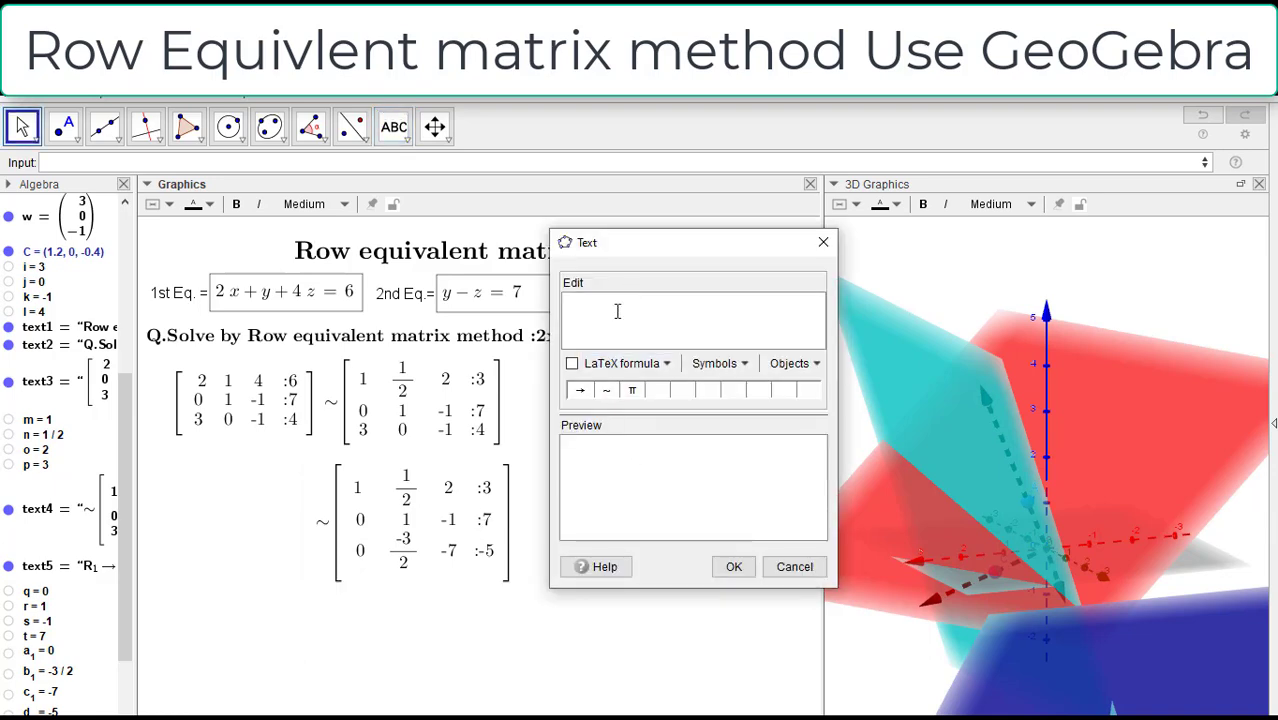
{"action": "left_click_drag", "start_coordinate": [657, 244], "coordinate": [877, 260]}
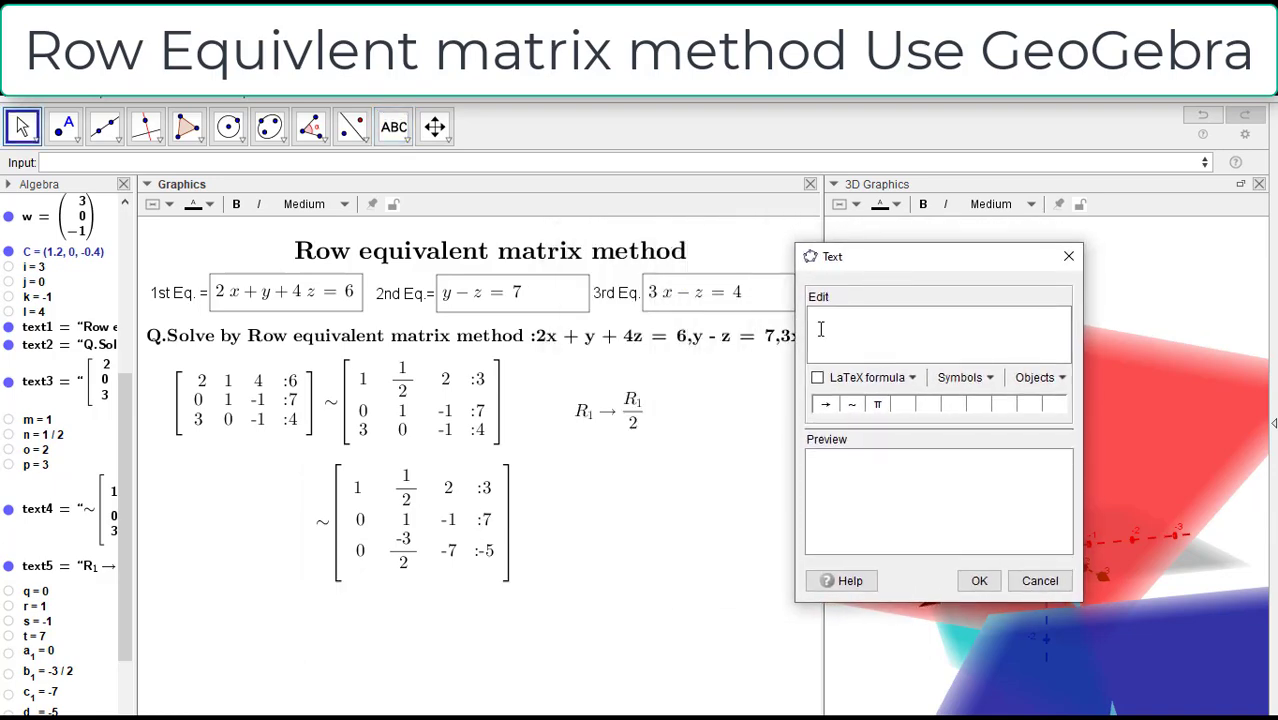
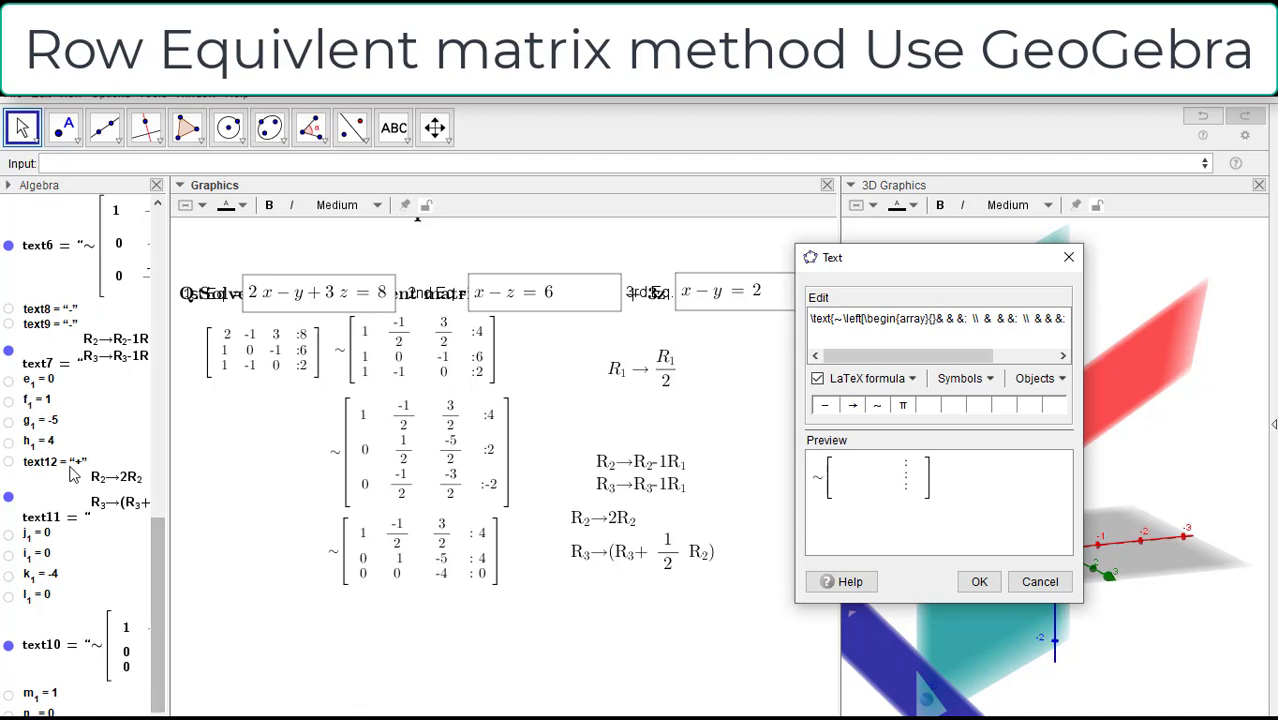
Step: Fill the matrix formula's first row with objects m, n, o and p, removing the spare spaces between the separators
{"action": "left_click_drag", "start_coordinate": [155, 565], "coordinate": [166, 430]}
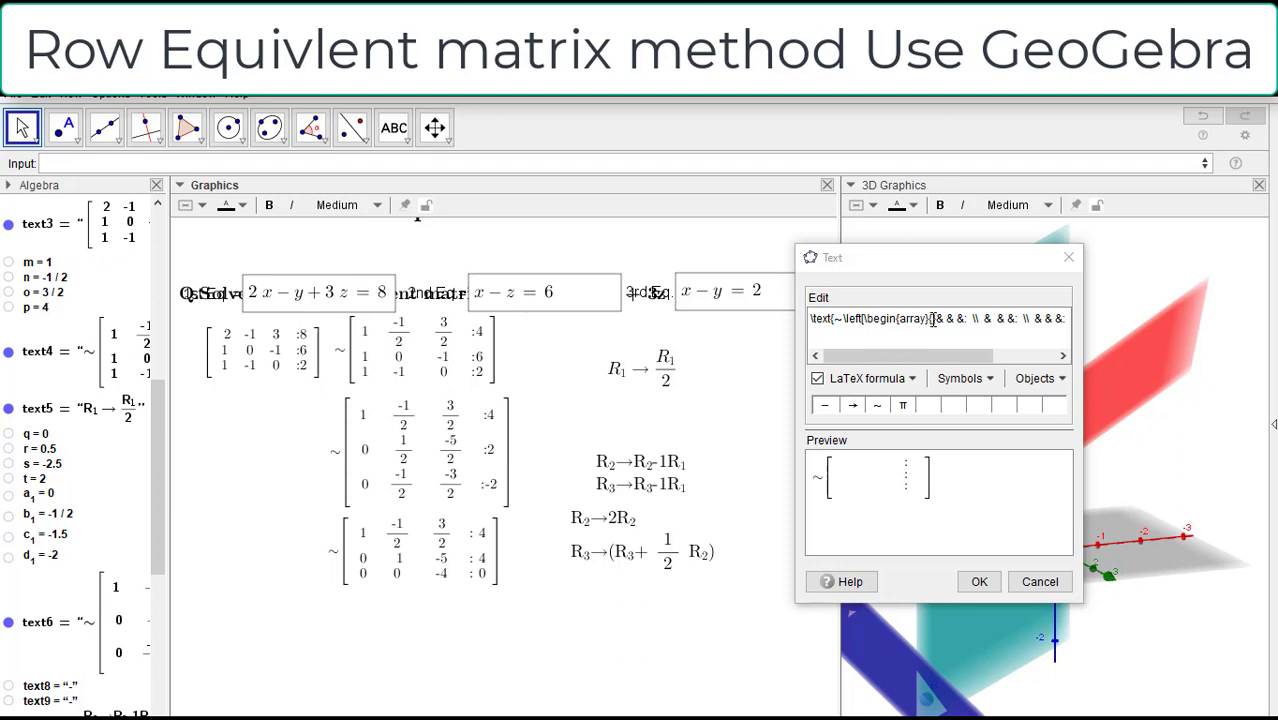
{"action": "left_click", "coordinate": [37, 262]}
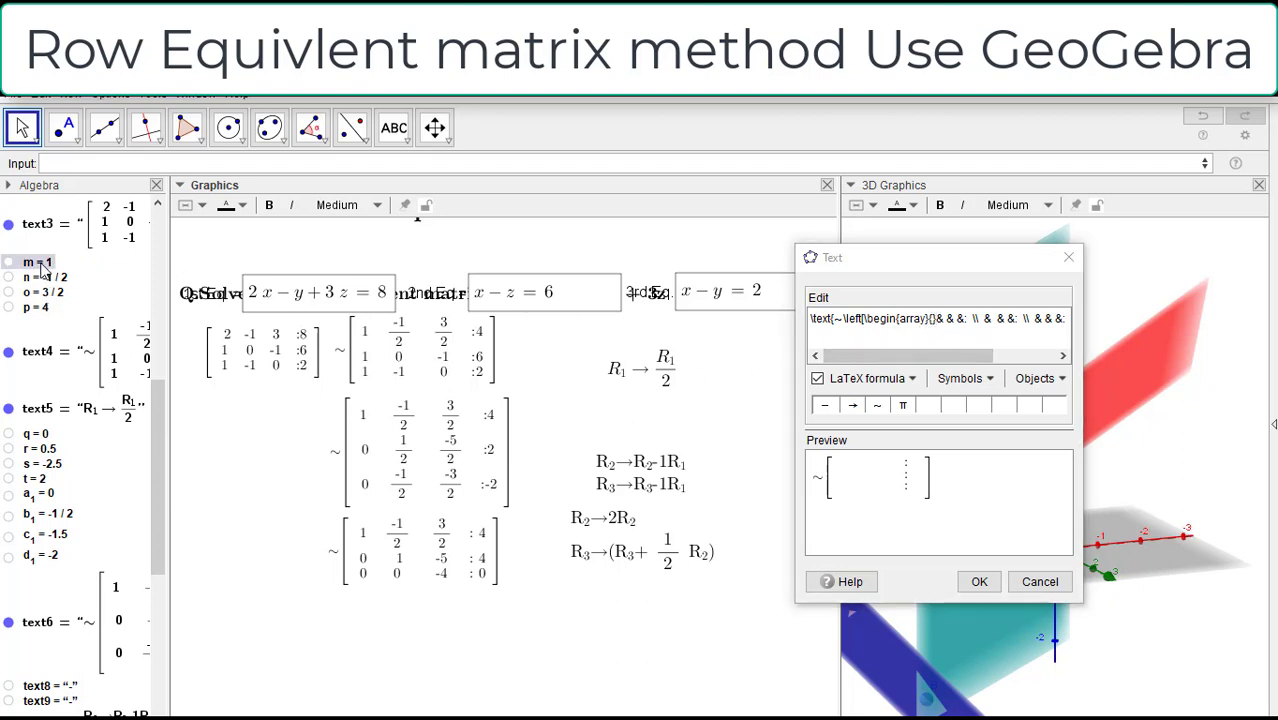
{"action": "left_click", "coordinate": [966, 320]}
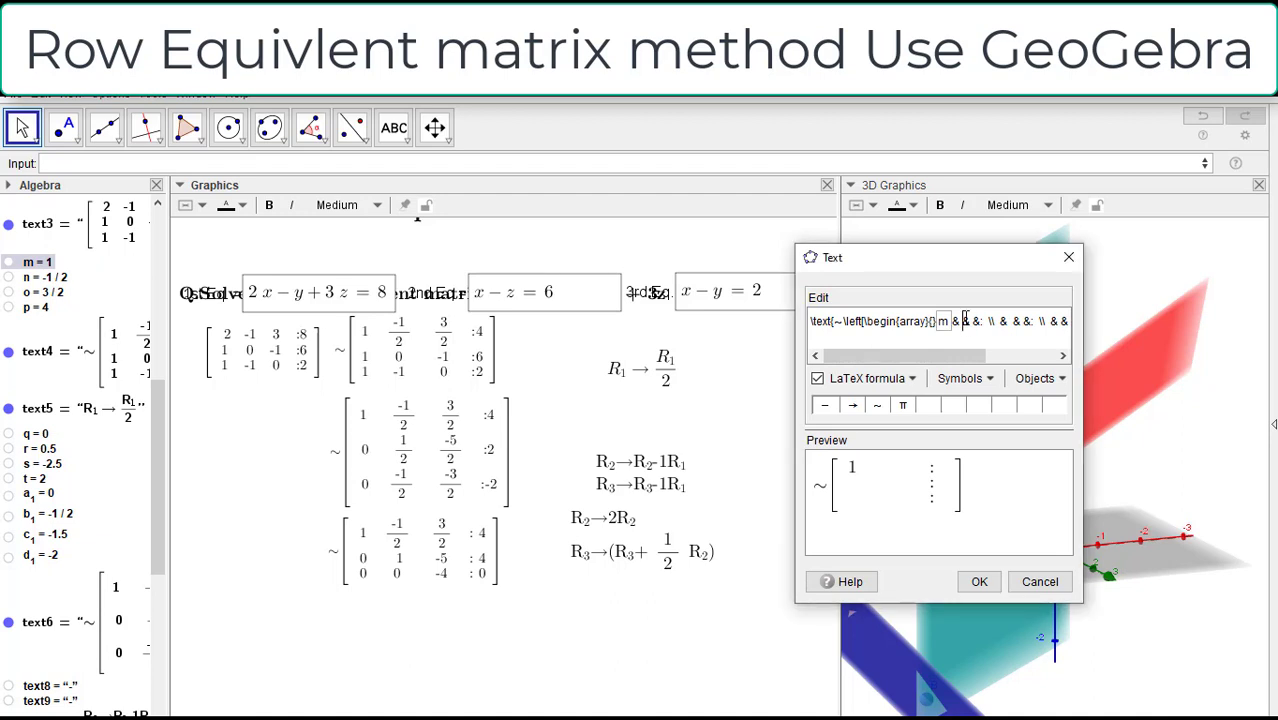
{"action": "key", "text": "BackSpace"}
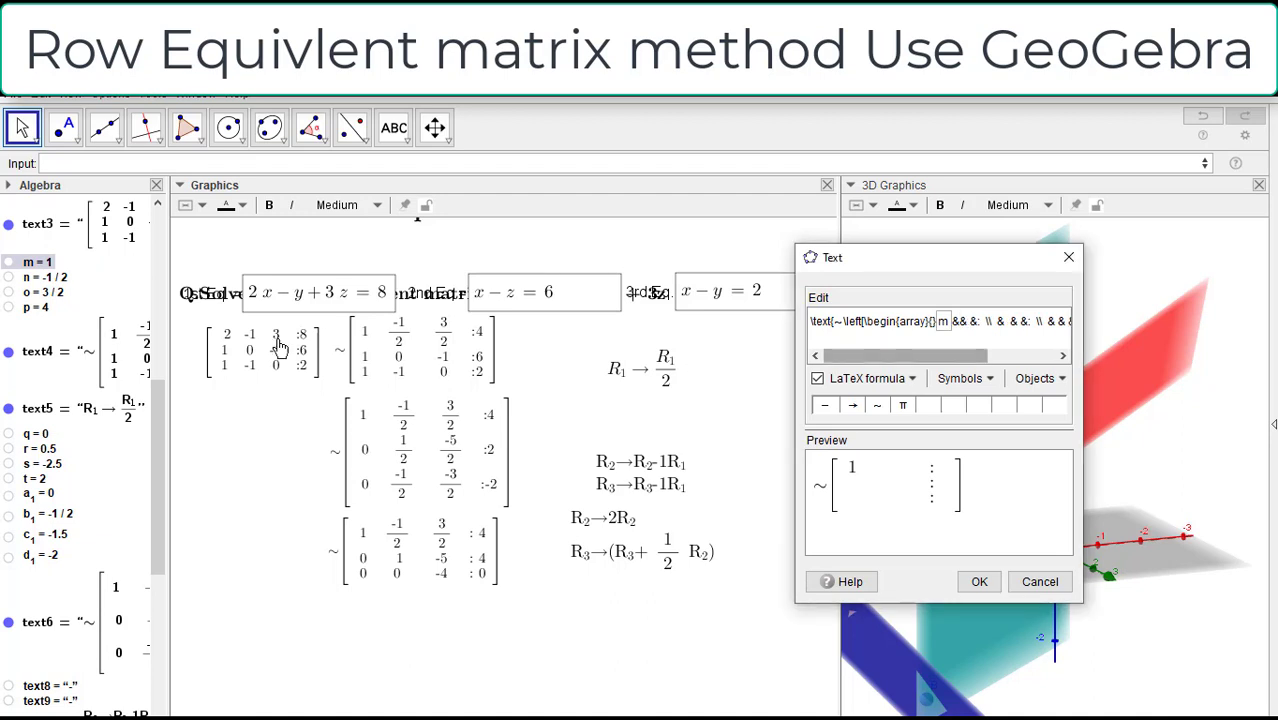
{"action": "left_click", "coordinate": [55, 280]}
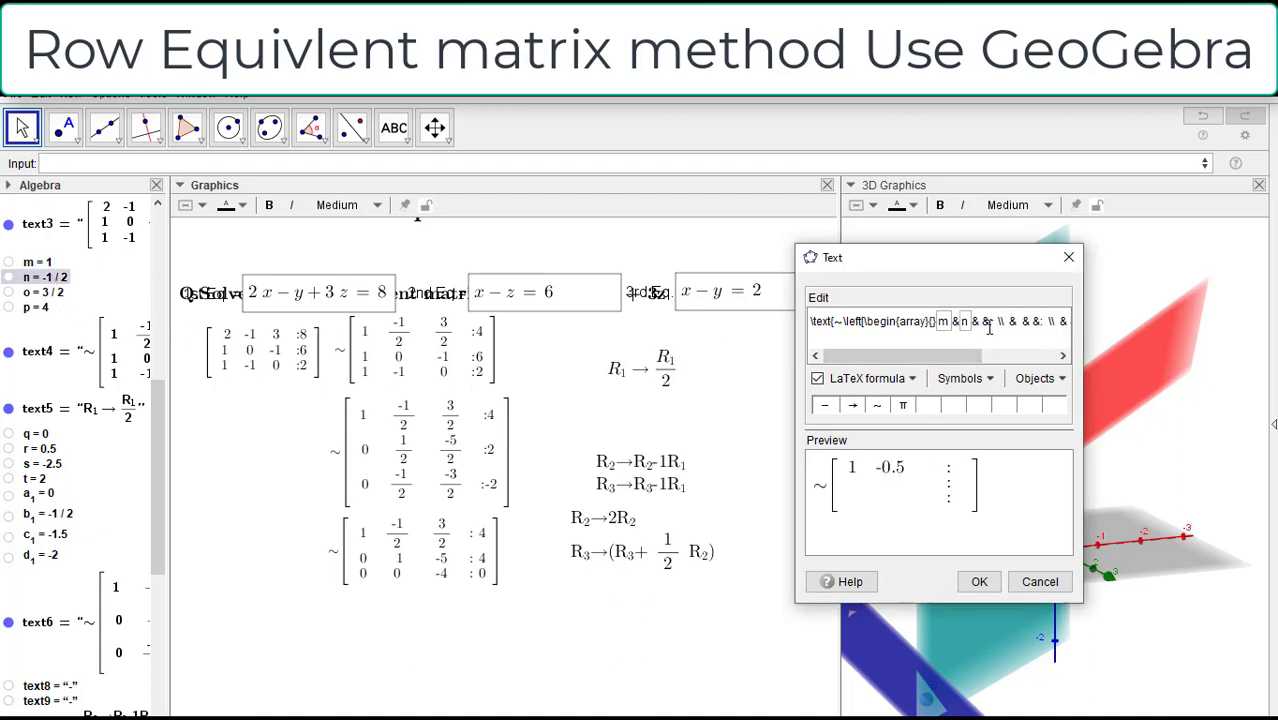
{"action": "key", "text": "BackSpace"}
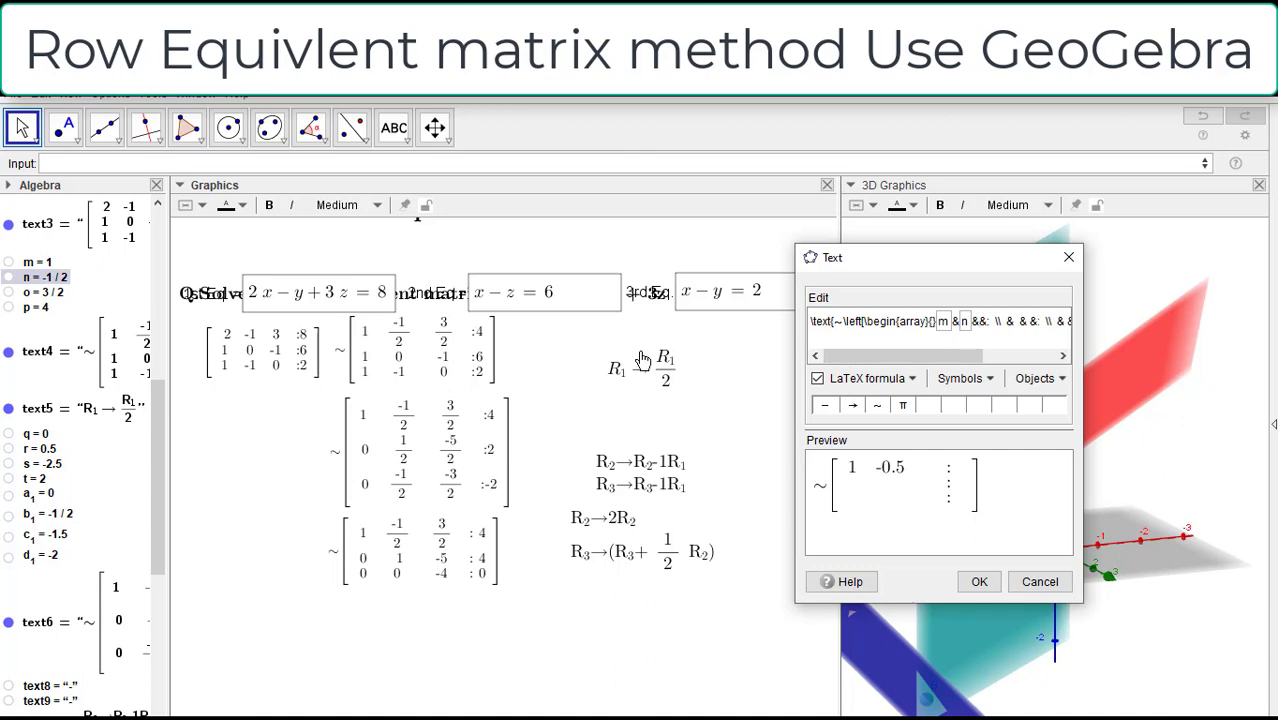
{"action": "left_click", "coordinate": [38, 292]}
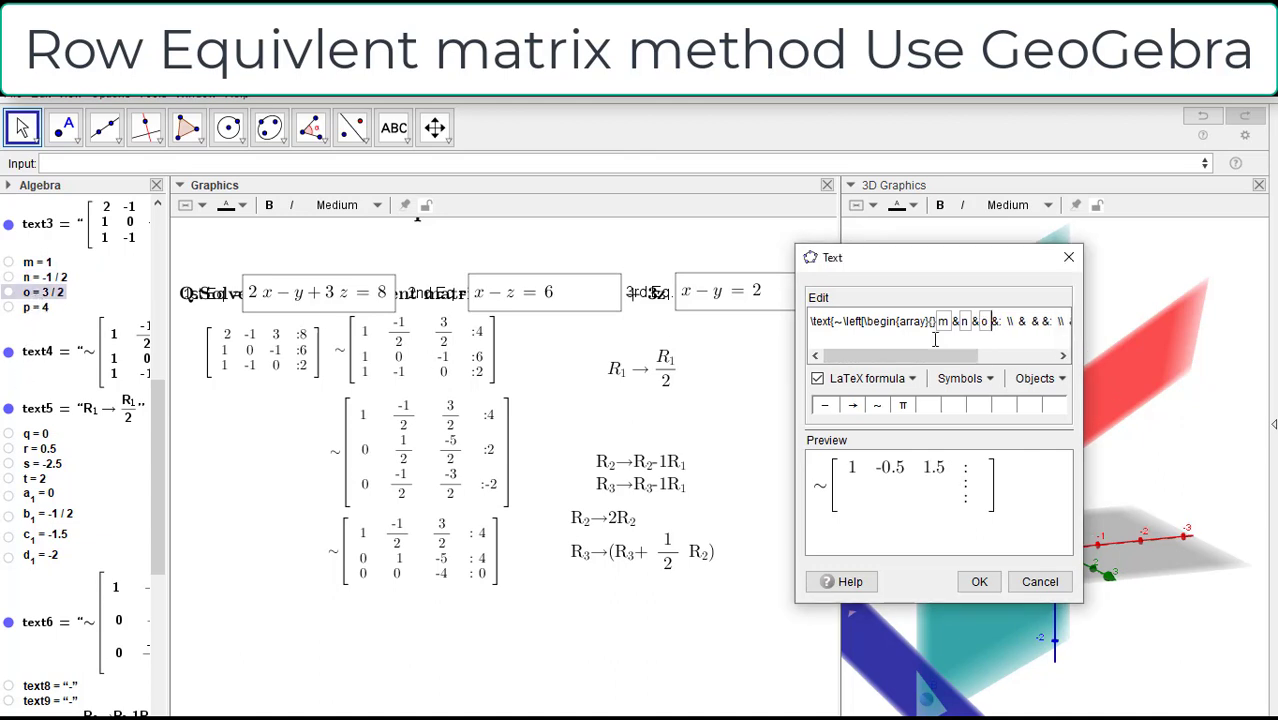
{"action": "left_click", "coordinate": [1009, 323]}
{"action": "key", "text": "BackSpace"}
{"action": "key", "text": "BackSpace"}
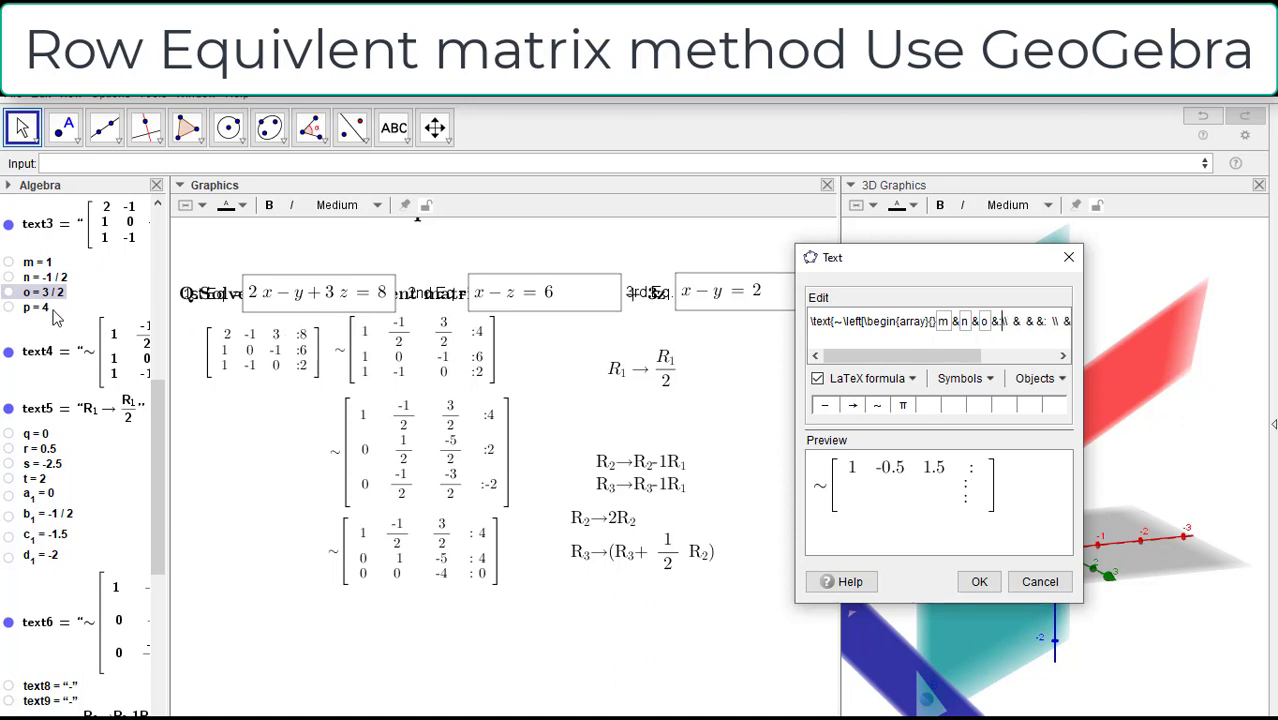
{"action": "left_click", "coordinate": [46, 308]}
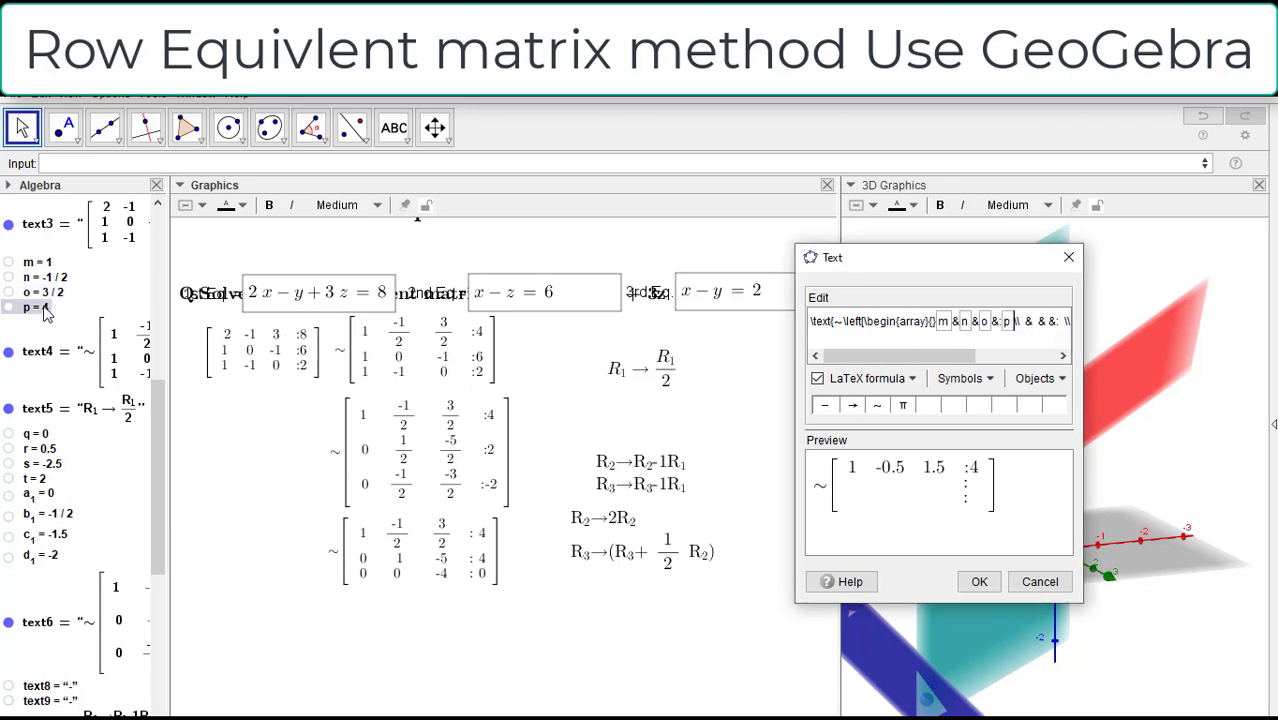
Step: Wrap the first row's n entry as fractiontext(n)
{"action": "left_click", "coordinate": [961, 323]}
{"action": "type", "text": "ra"}
{"action": "type", "text": "ctionte"}
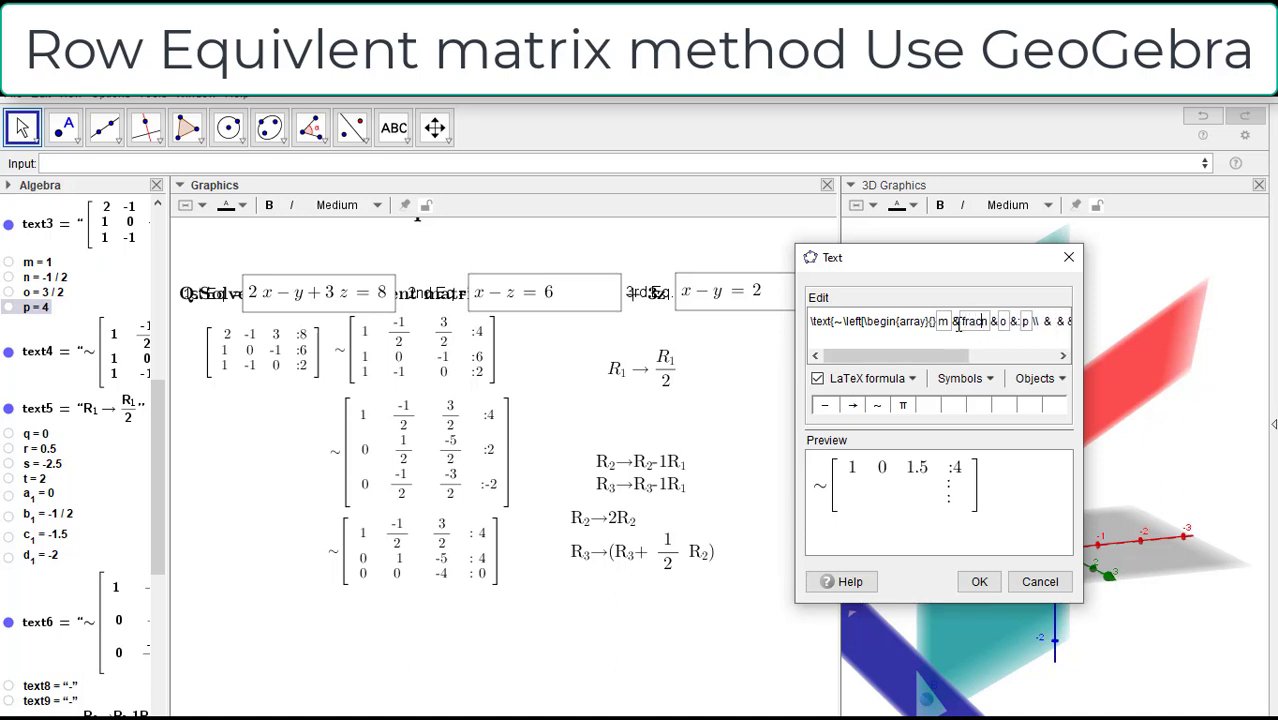
{"action": "type", "text": "xt"}
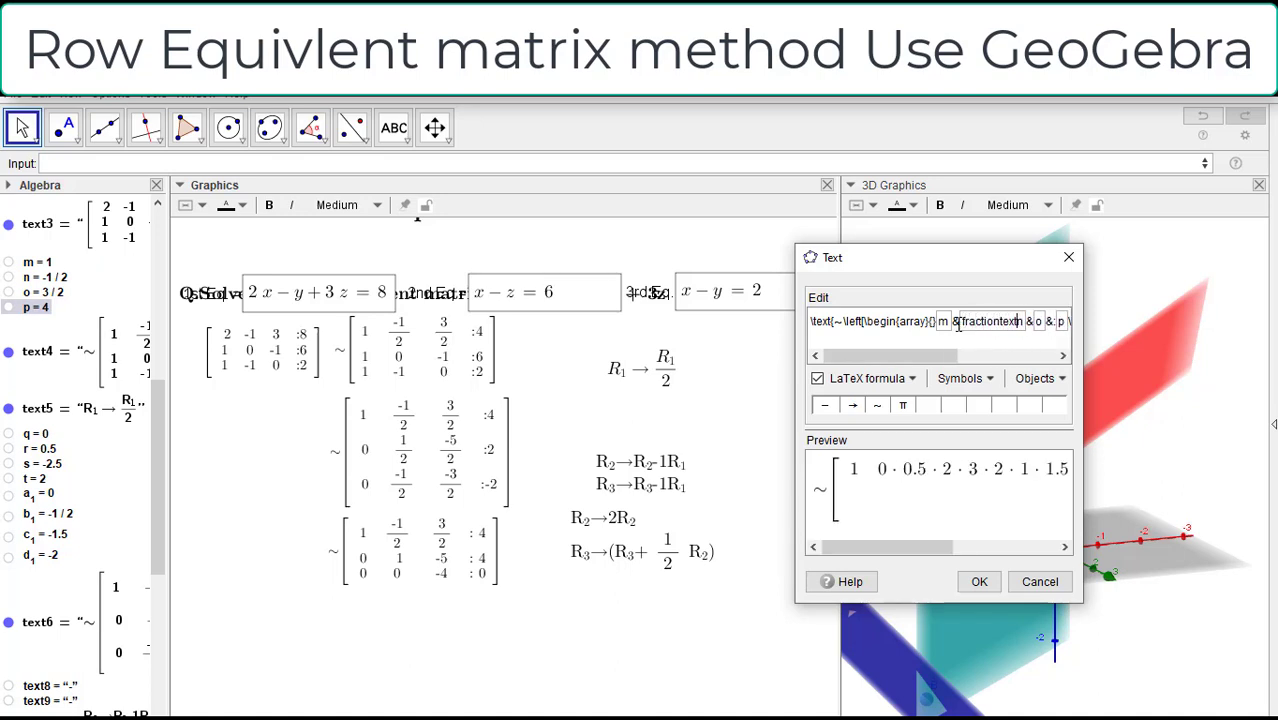
{"action": "type", "text": "{"}
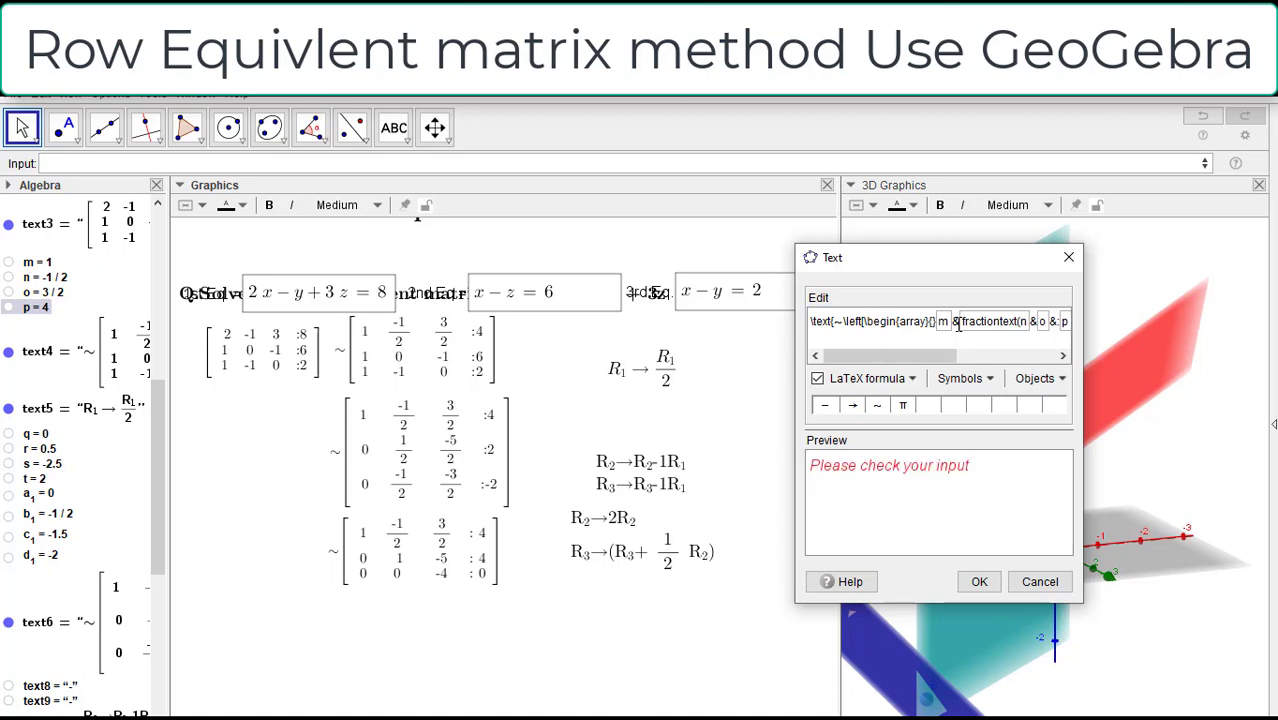
{"action": "key", "text": "Right"}
{"action": "type", "text": "}"}
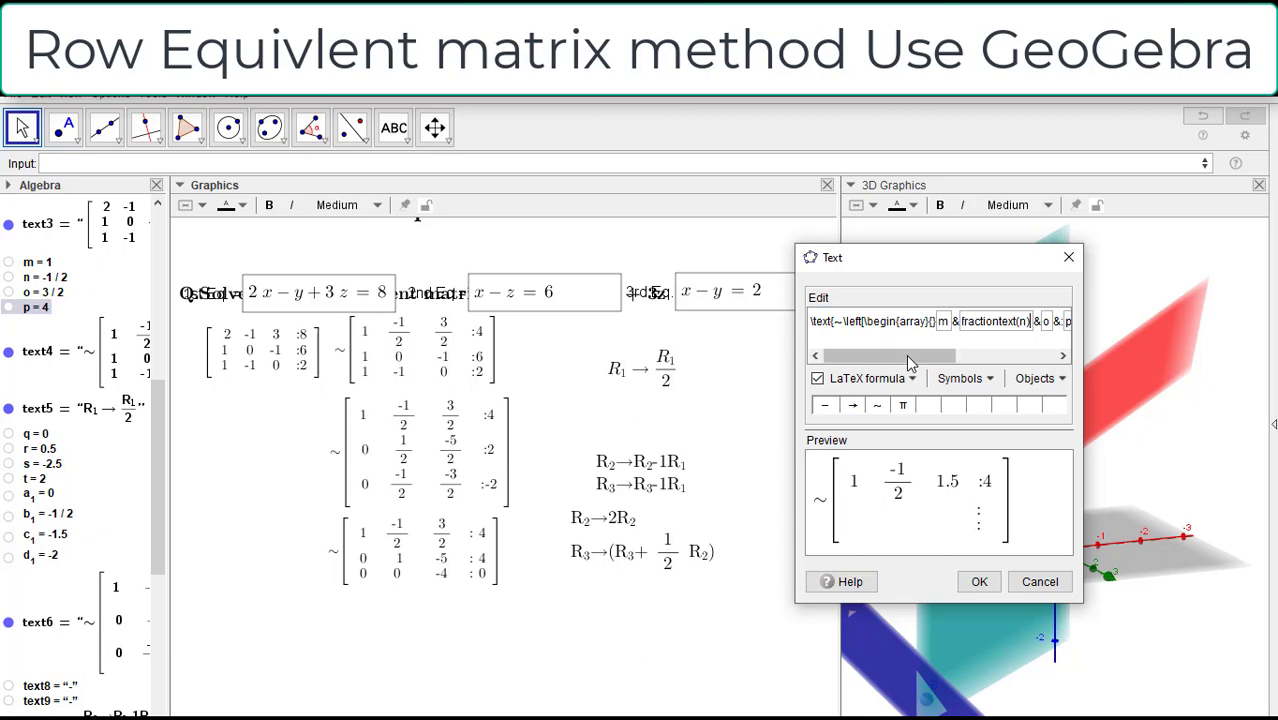
Step: Wrap the first row's o entry as fractiontext(o)
{"action": "left_click_drag", "start_coordinate": [906, 356], "coordinate": [957, 357]}
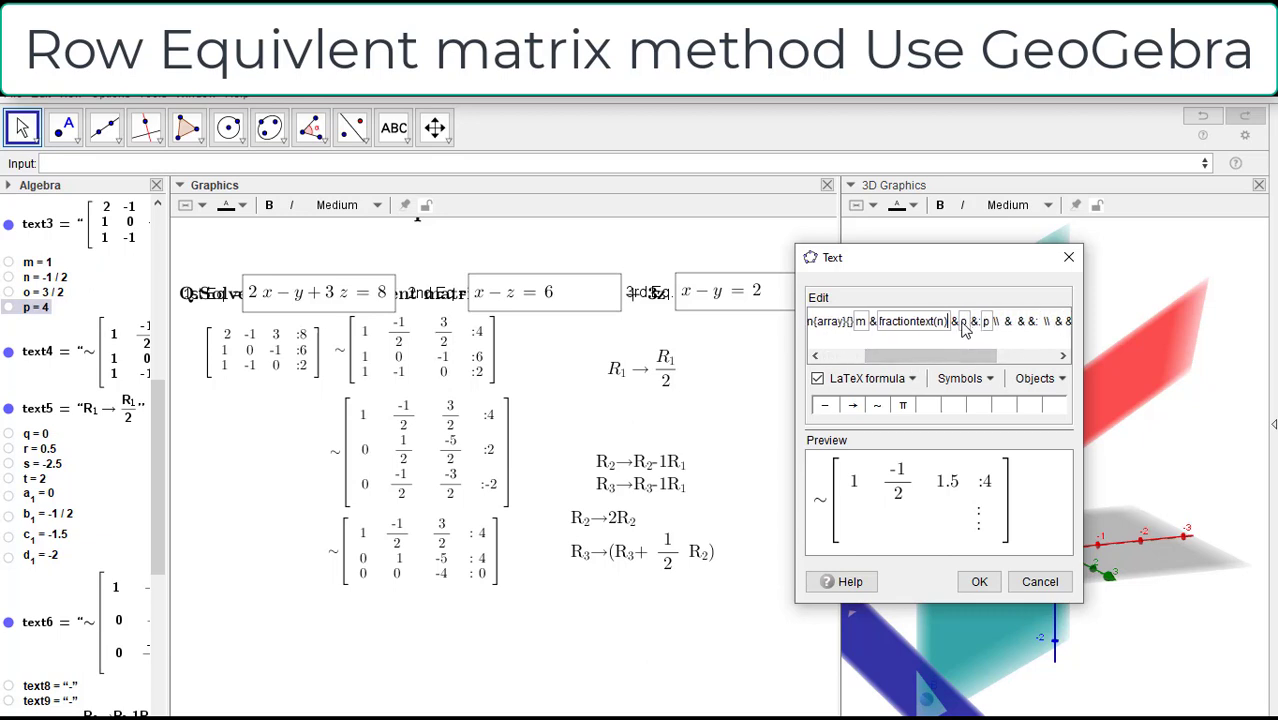
{"action": "left_click", "coordinate": [962, 324]}
{"action": "type", "text": "fract"}
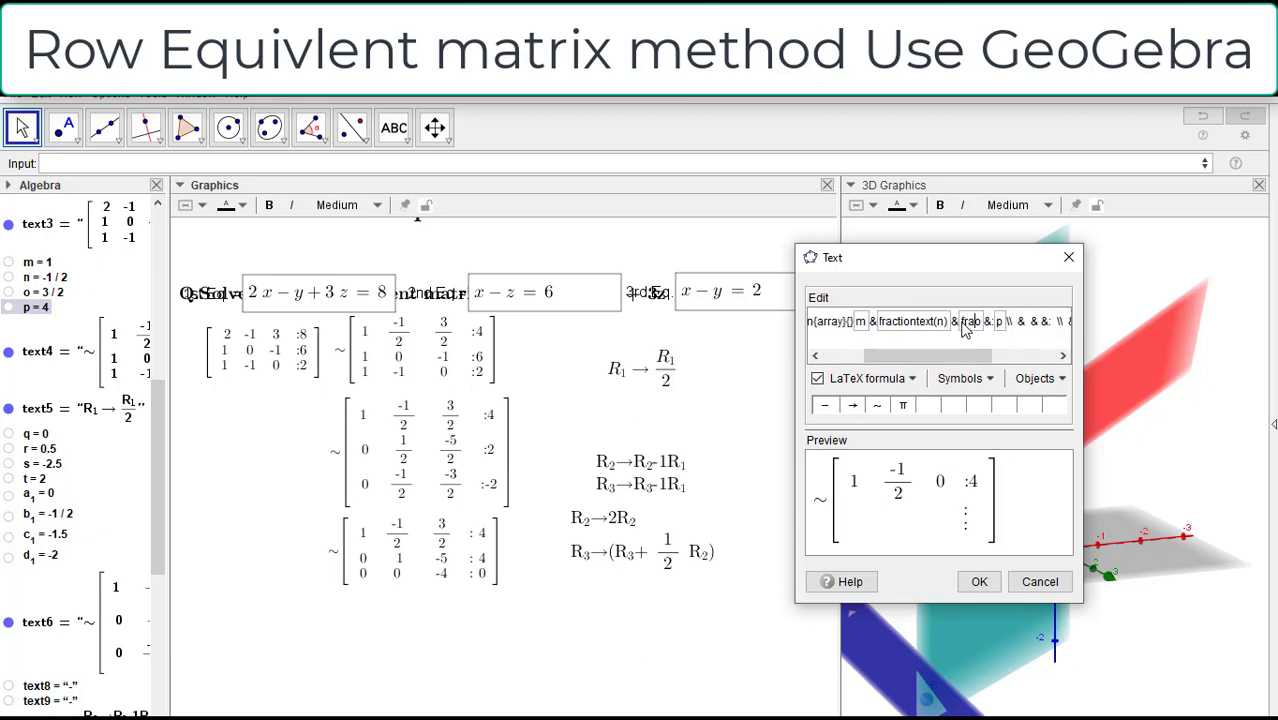
{"action": "type", "text": "iontext"}
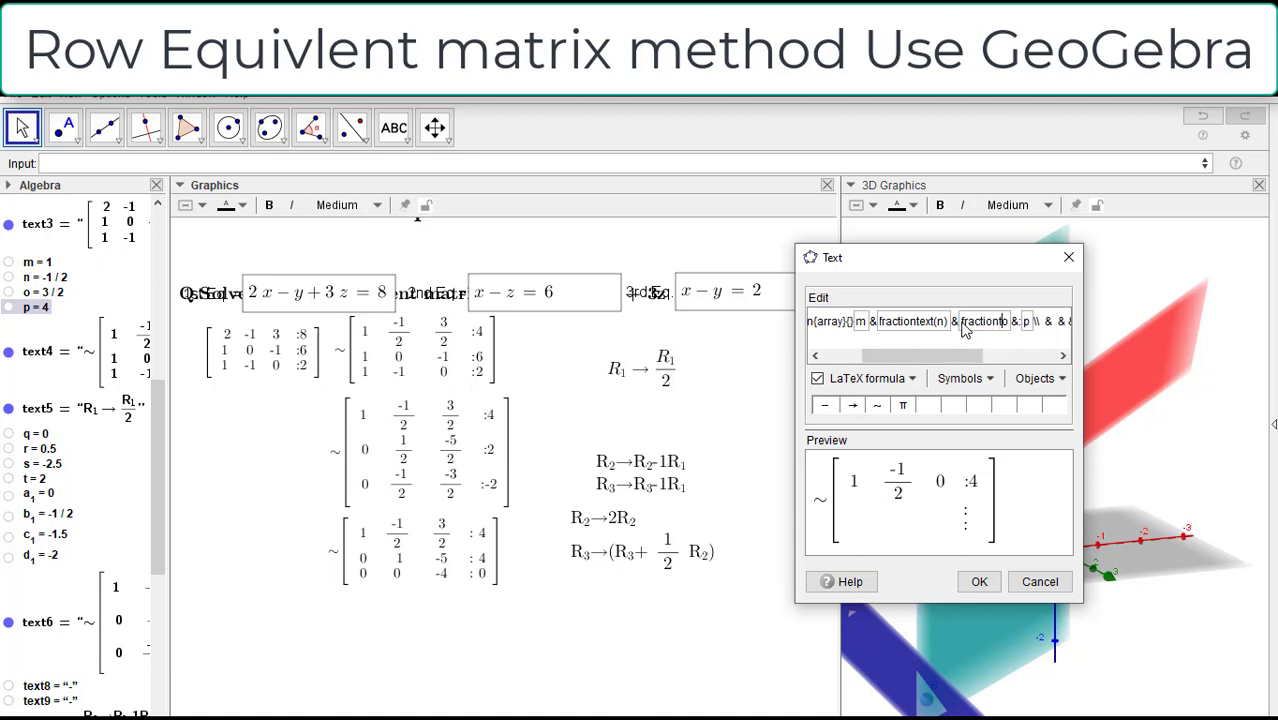
{"action": "type", "text": "(n"}
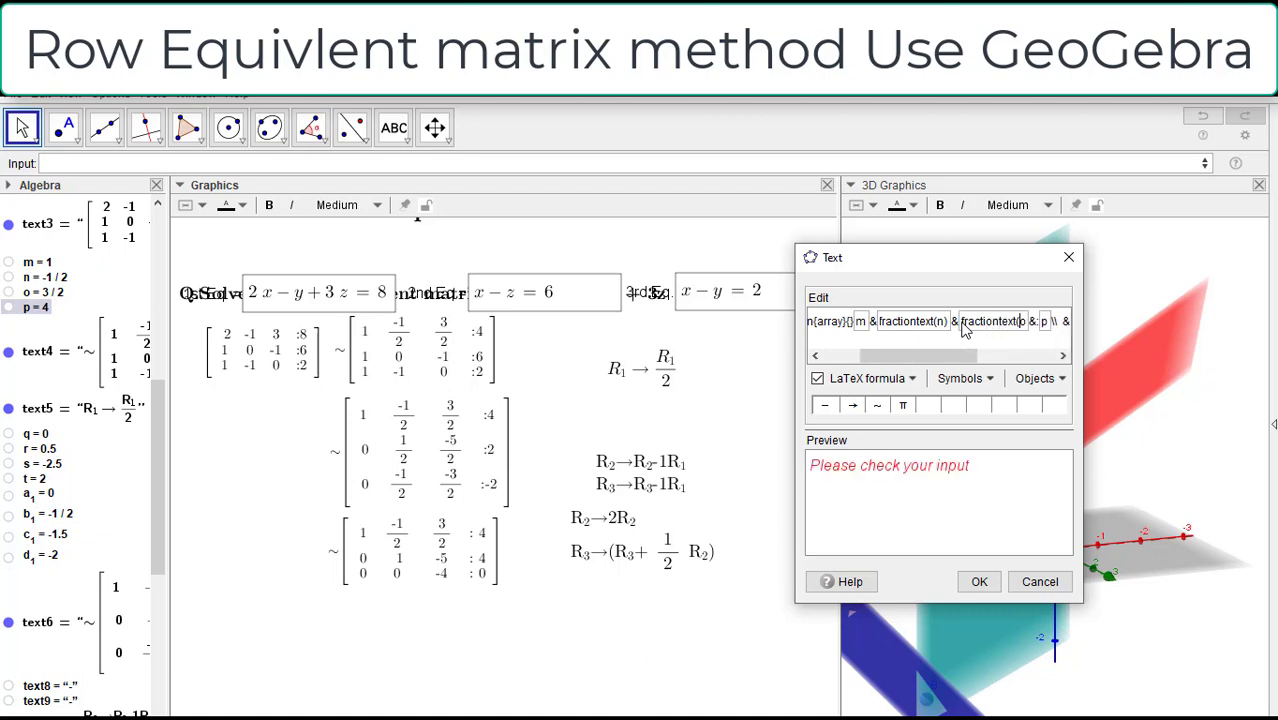
{"action": "type", "text": ")"}
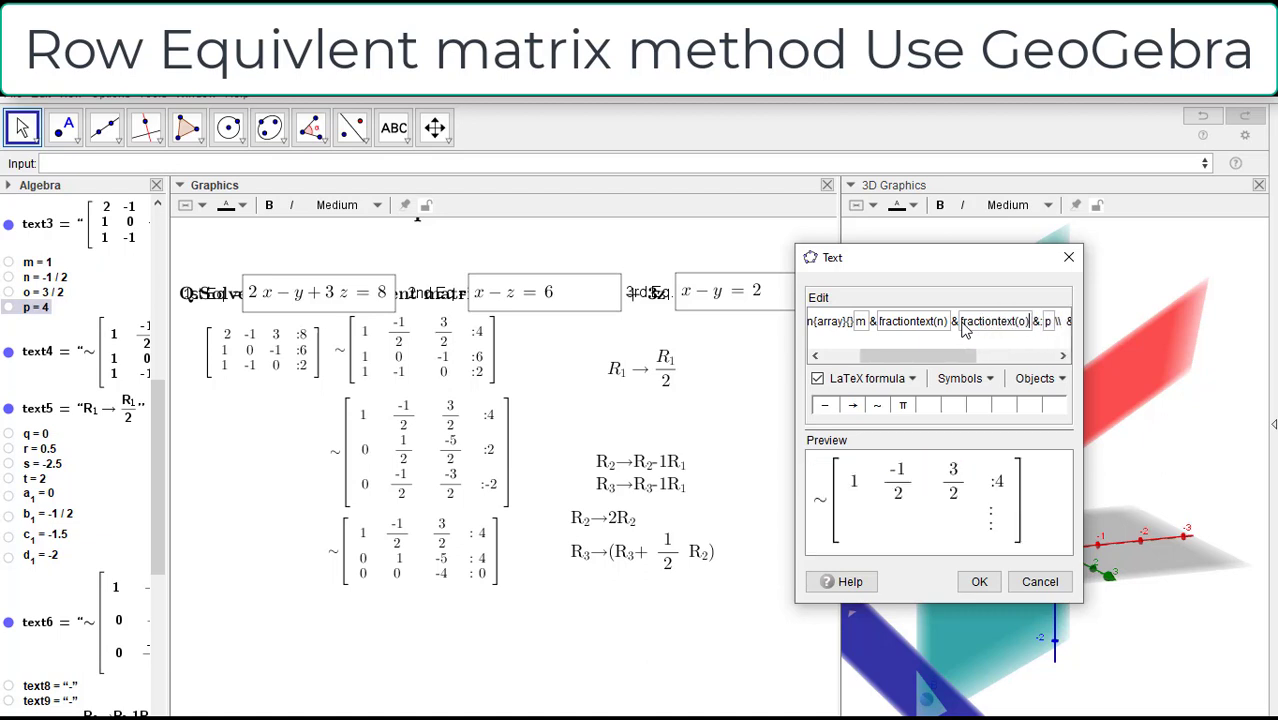
Step: Wrap the first row's p entry after the colon as fractiontext(p)
{"action": "left_click_drag", "start_coordinate": [957, 355], "coordinate": [987, 355]}
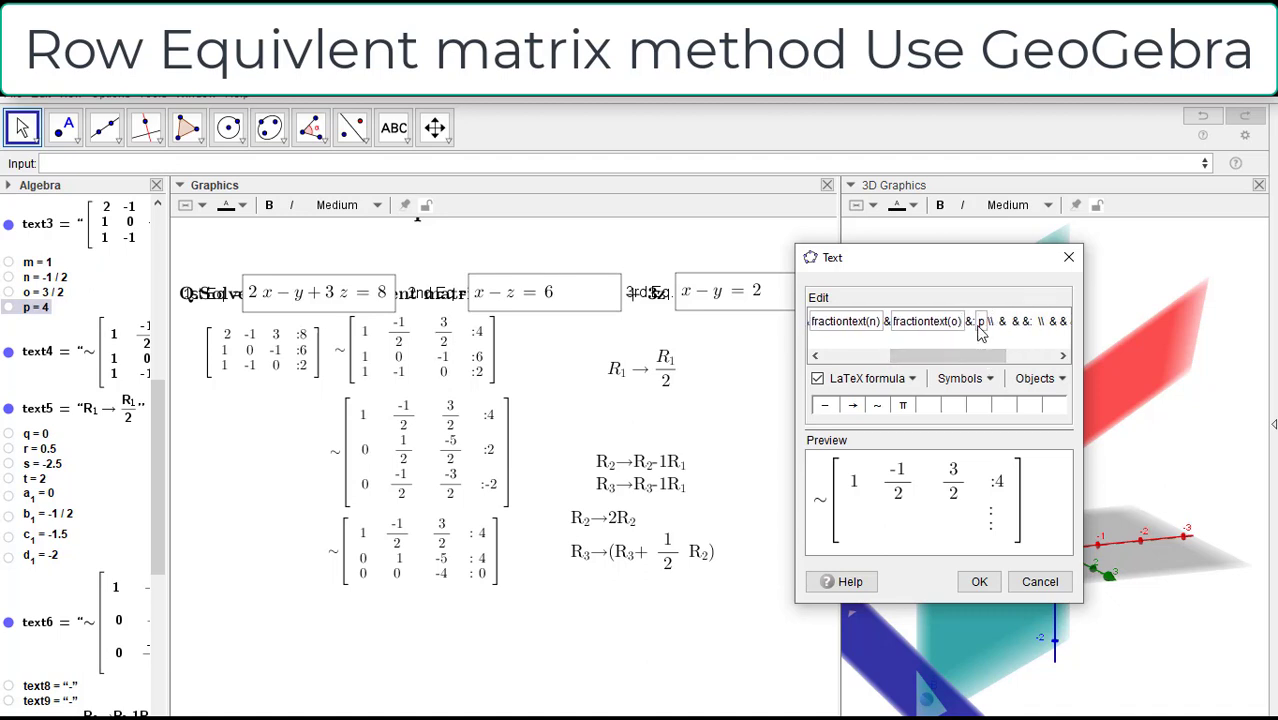
{"action": "type", "text": "fractio"}
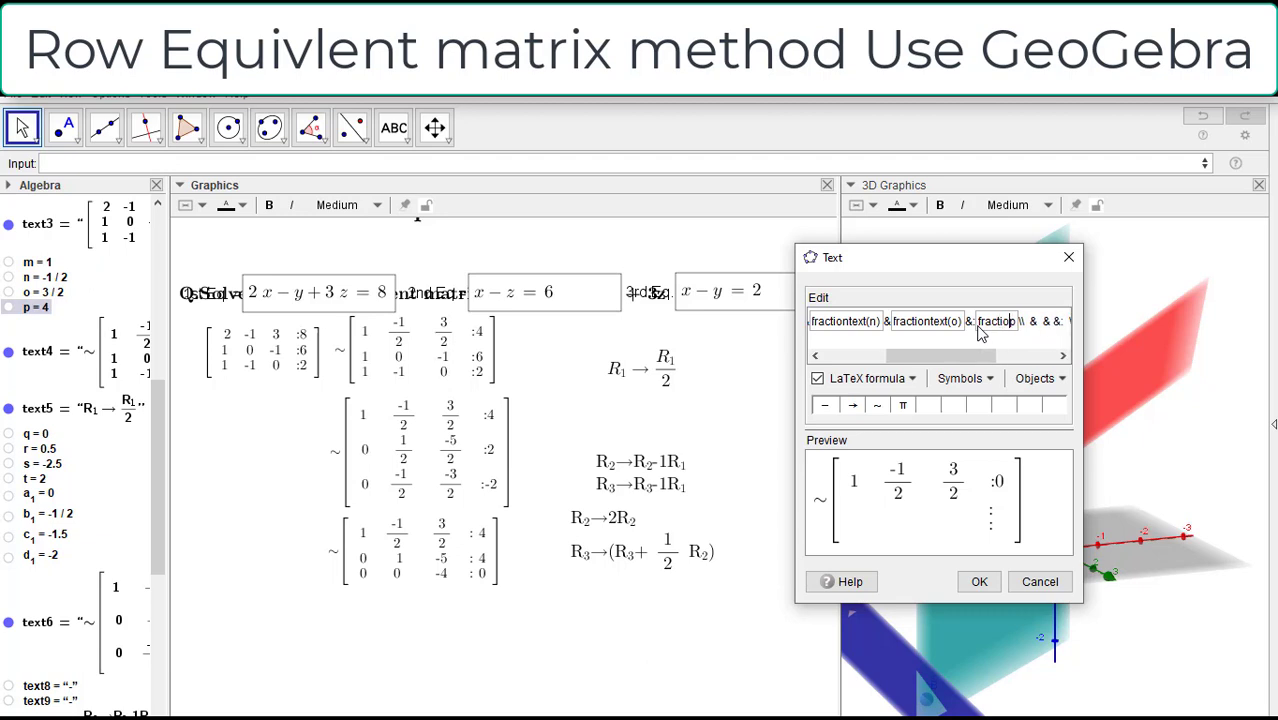
{"action": "type", "text": "ntext"}
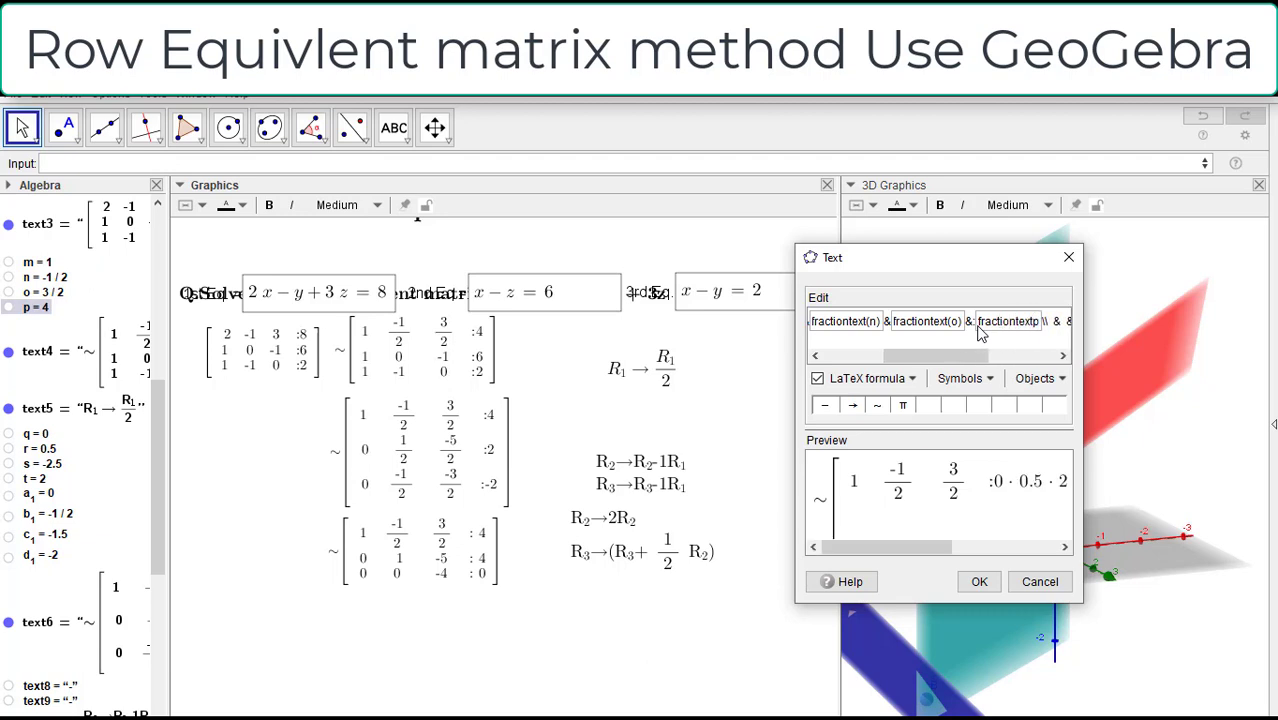
{"action": "type", "text": "(n"}
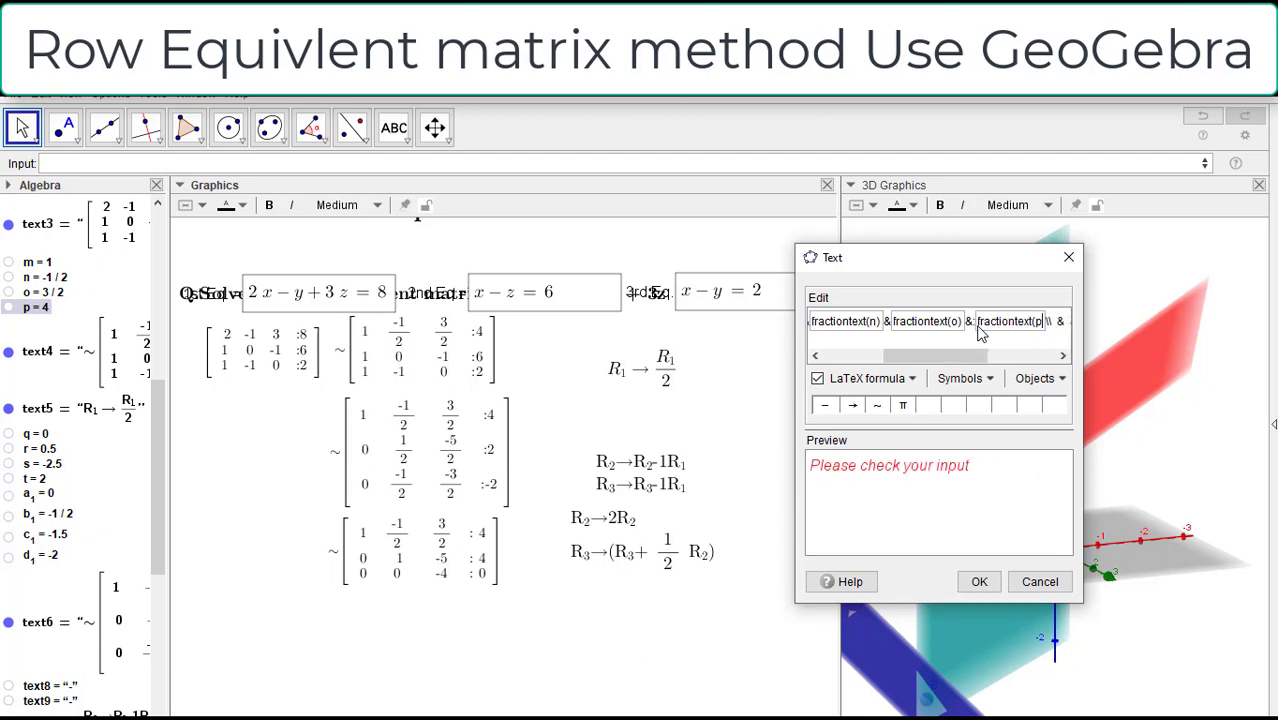
{"action": "type", "text": ")"}
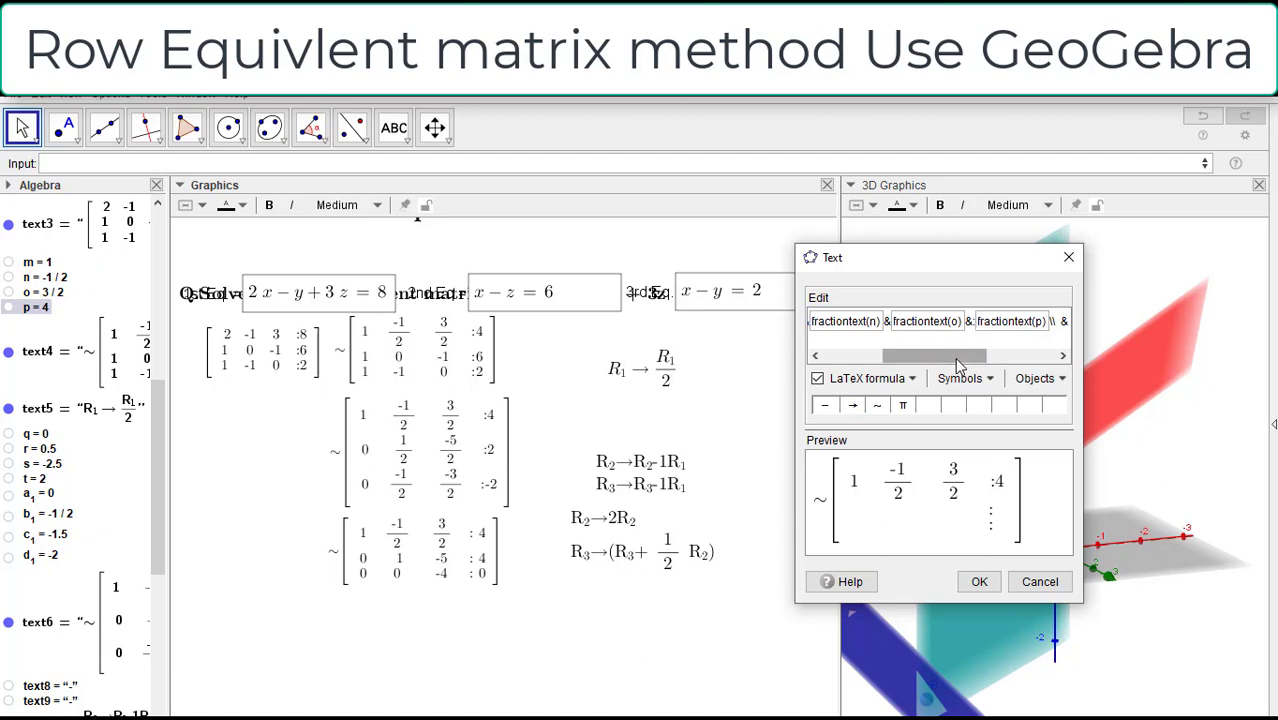
Step: Remove the spare spaces at the start of the matrix formula's third row and insert object j_1 as its first entry
{"action": "left_click_drag", "start_coordinate": [975, 356], "coordinate": [1012, 357]}
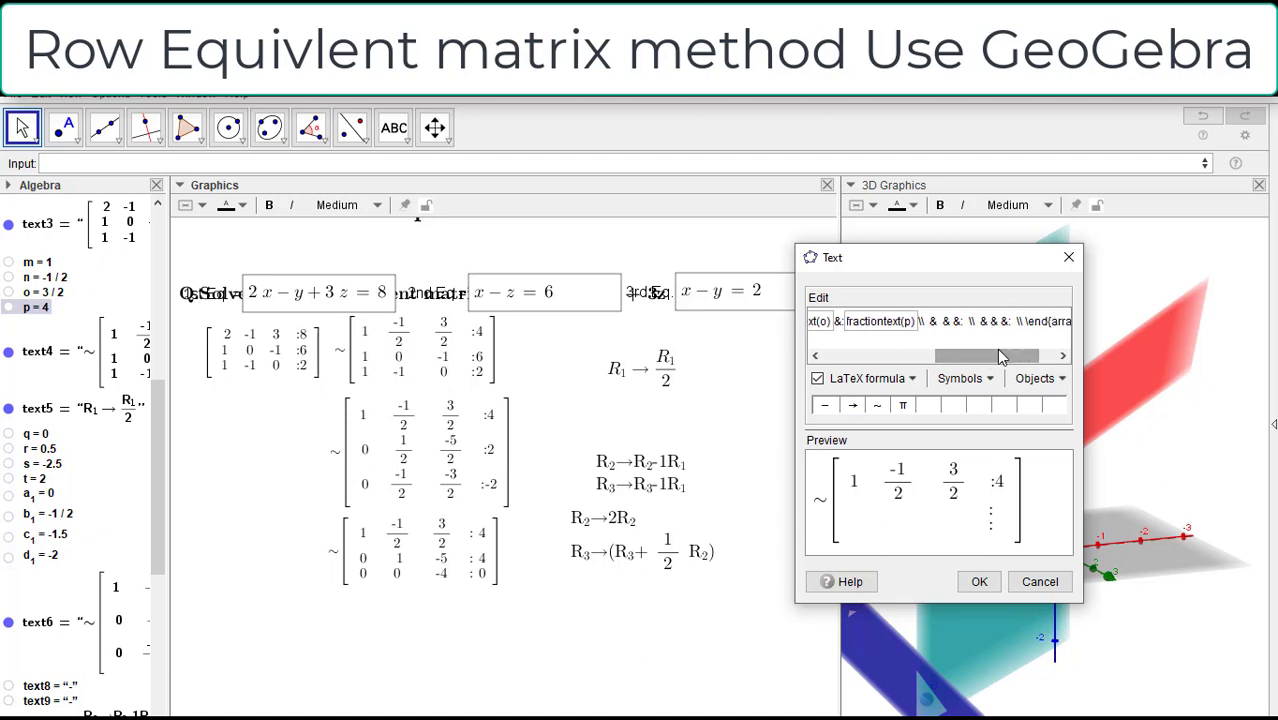
{"action": "left_click_drag", "start_coordinate": [999, 350], "coordinate": [1020, 354]}
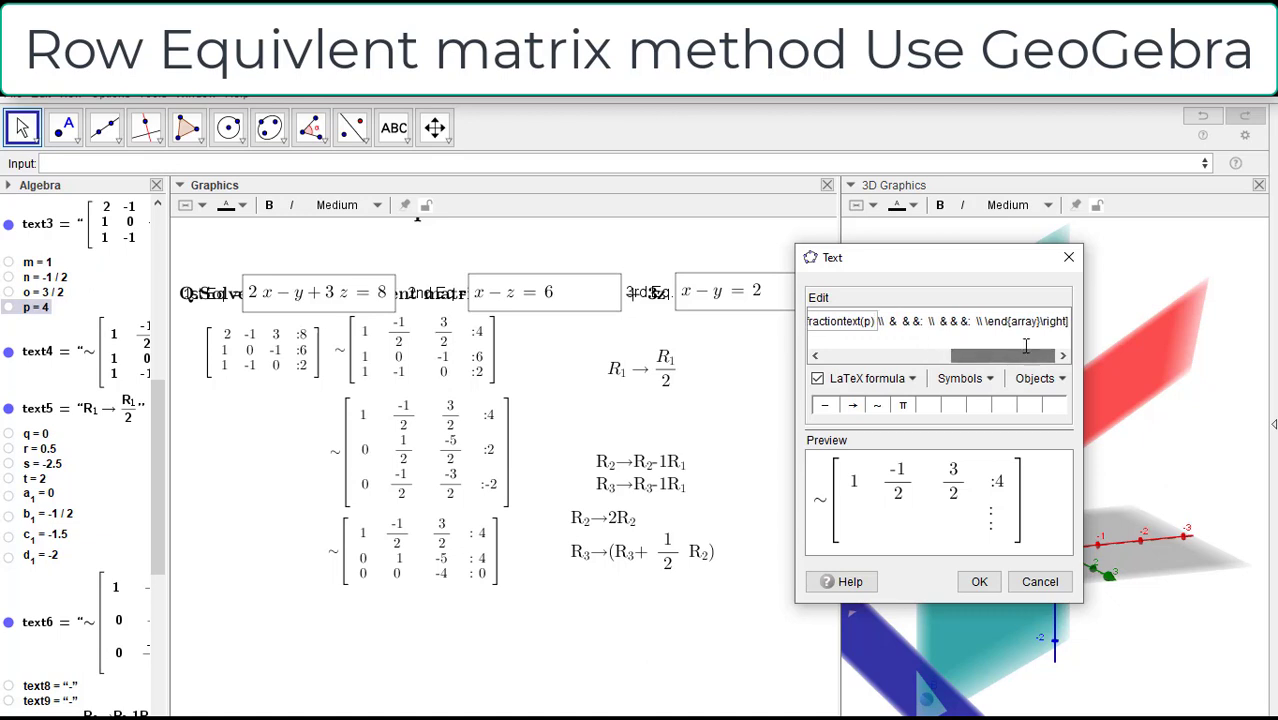
{"action": "left_click", "coordinate": [941, 326]}
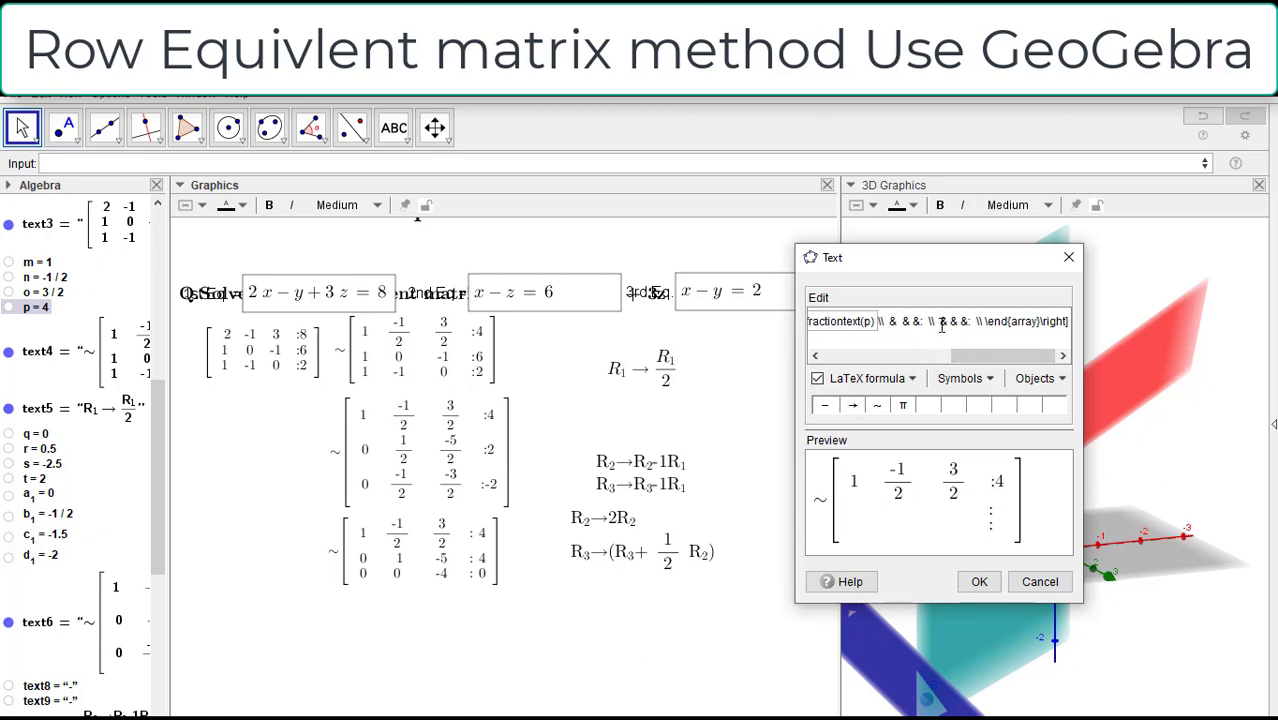
{"action": "key", "text": "BackSpace"}
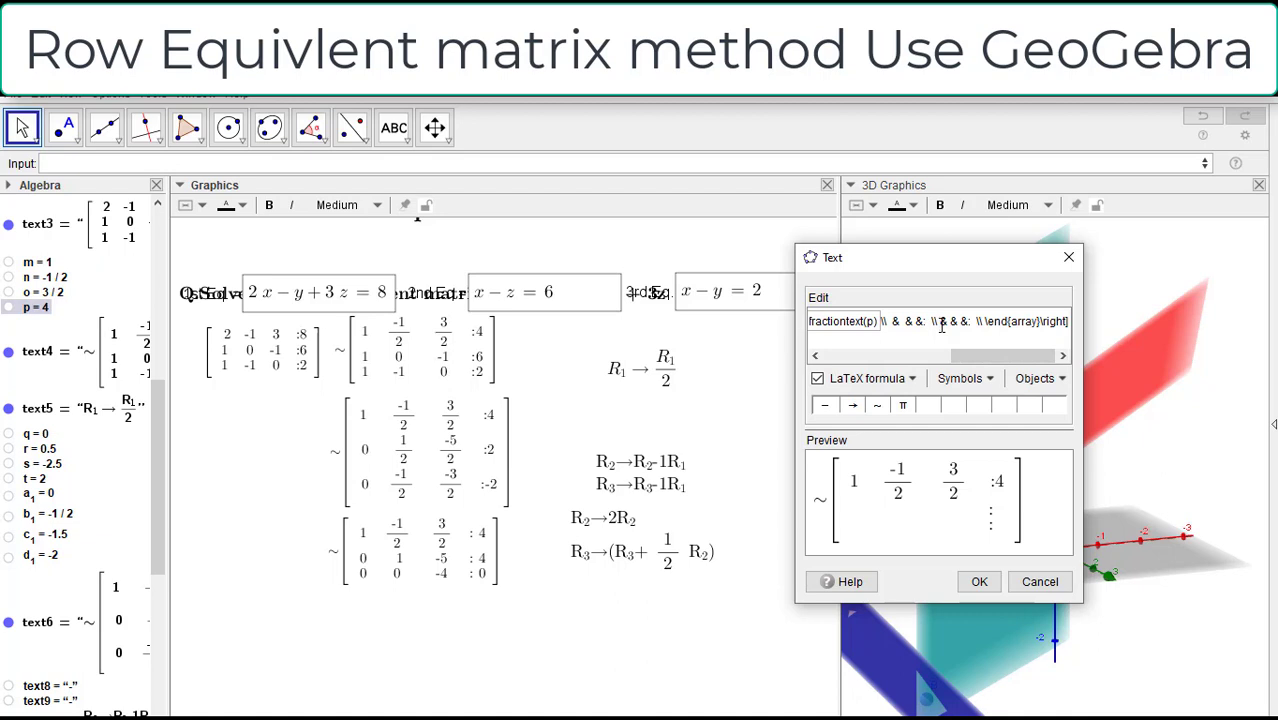
{"action": "key", "text": "BackSpace"}
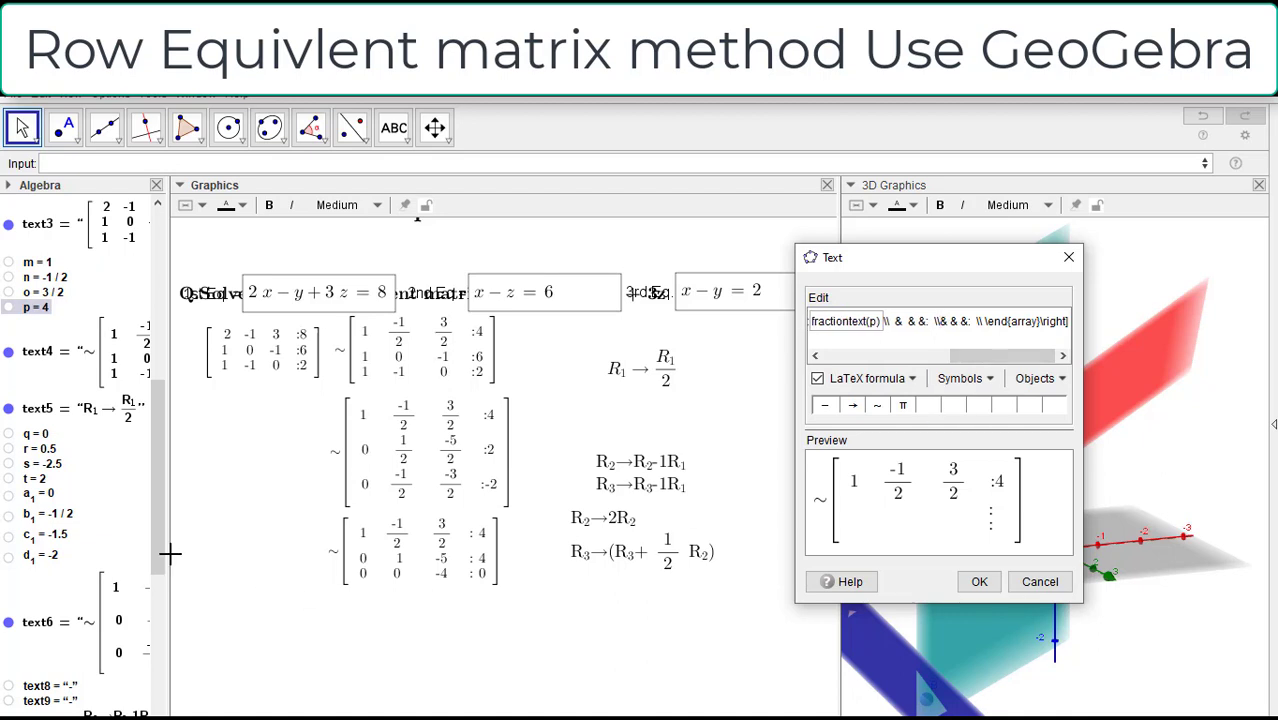
{"action": "left_click_drag", "start_coordinate": [158, 540], "coordinate": [147, 676]}
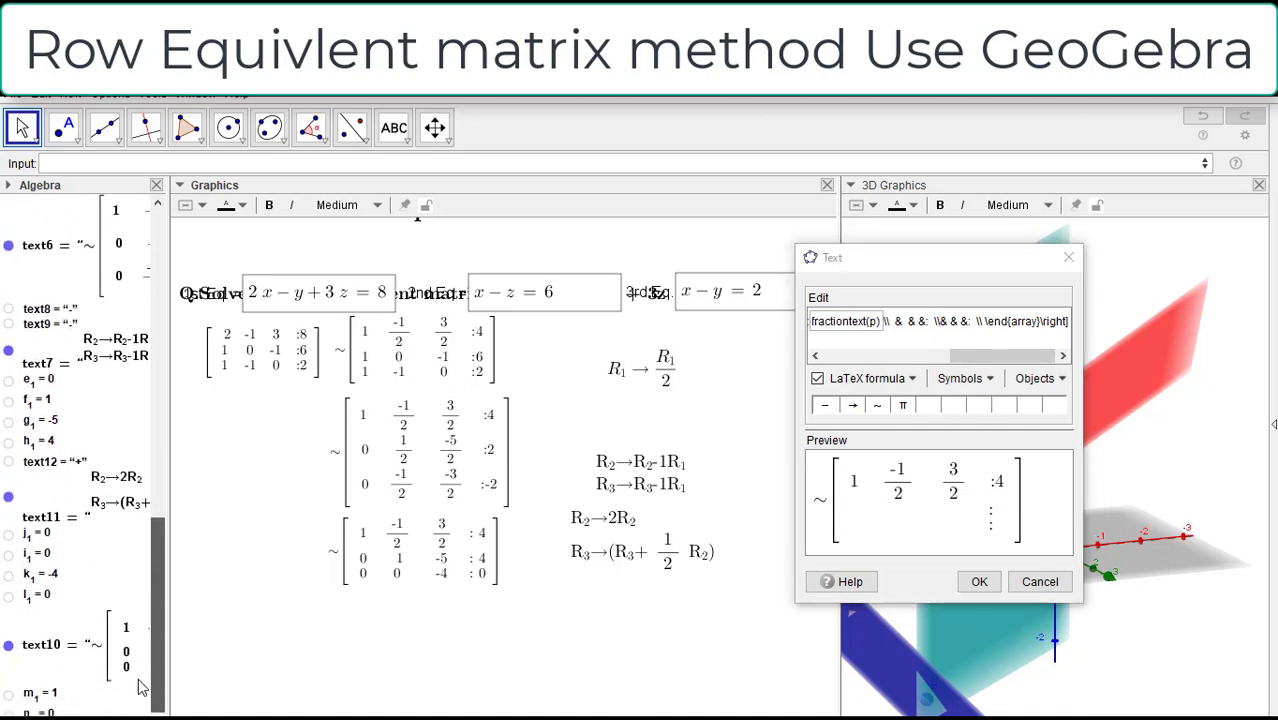
{"action": "left_click_drag", "start_coordinate": [30, 534], "coordinate": [948, 321]}
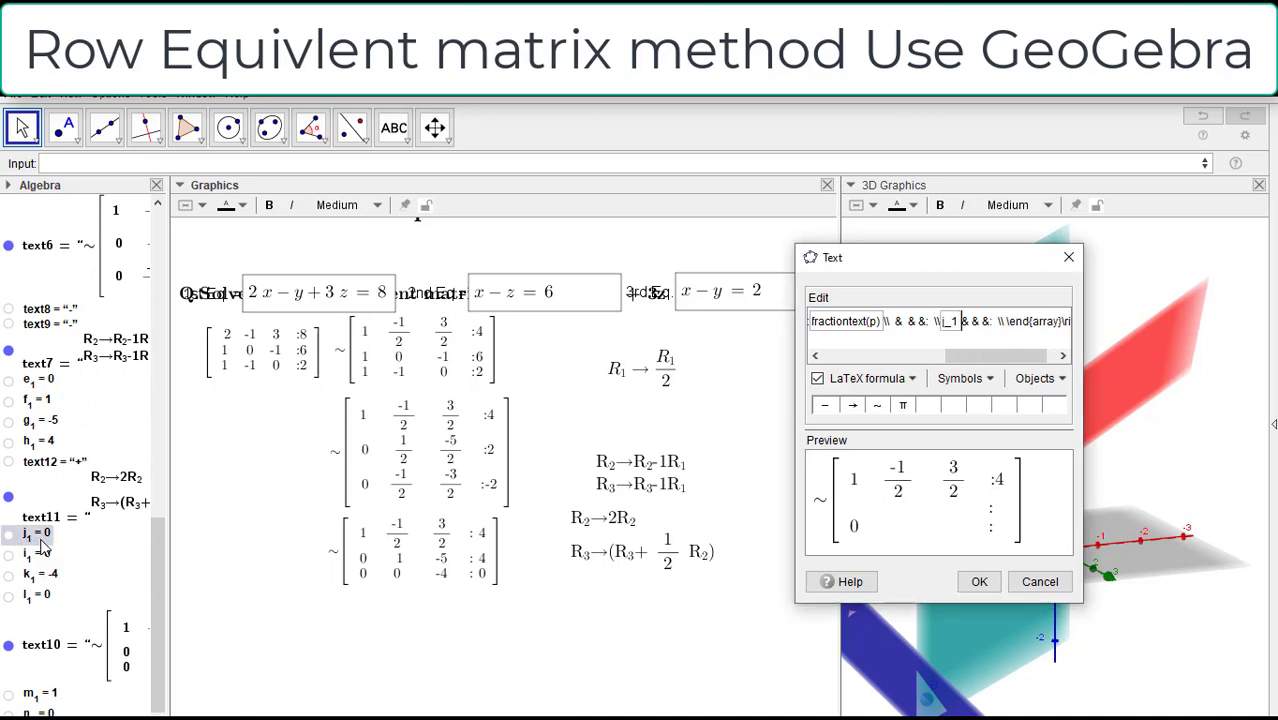
Step: Insert objects i_1 and m_1 as the third row's second and third entries, removing the spare spaces there
{"action": "left_click", "coordinate": [971, 322]}
{"action": "key", "text": "Delete"}
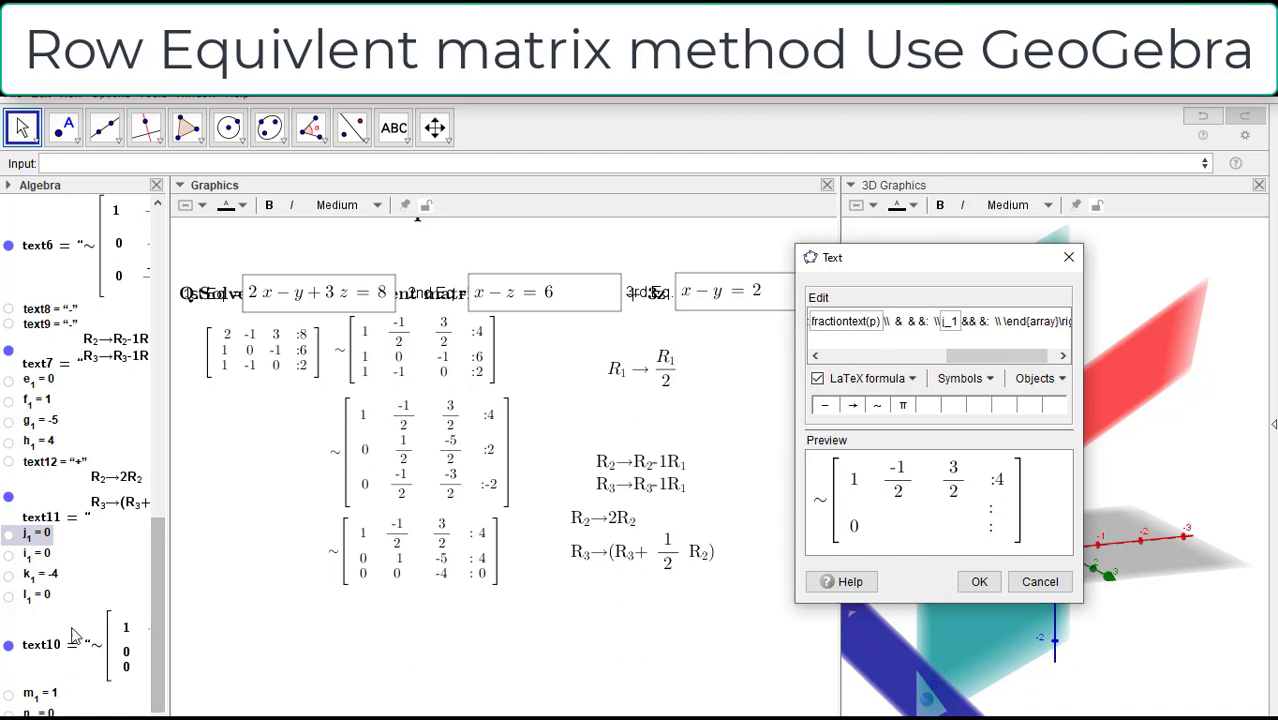
{"action": "left_click", "coordinate": [41, 557]}
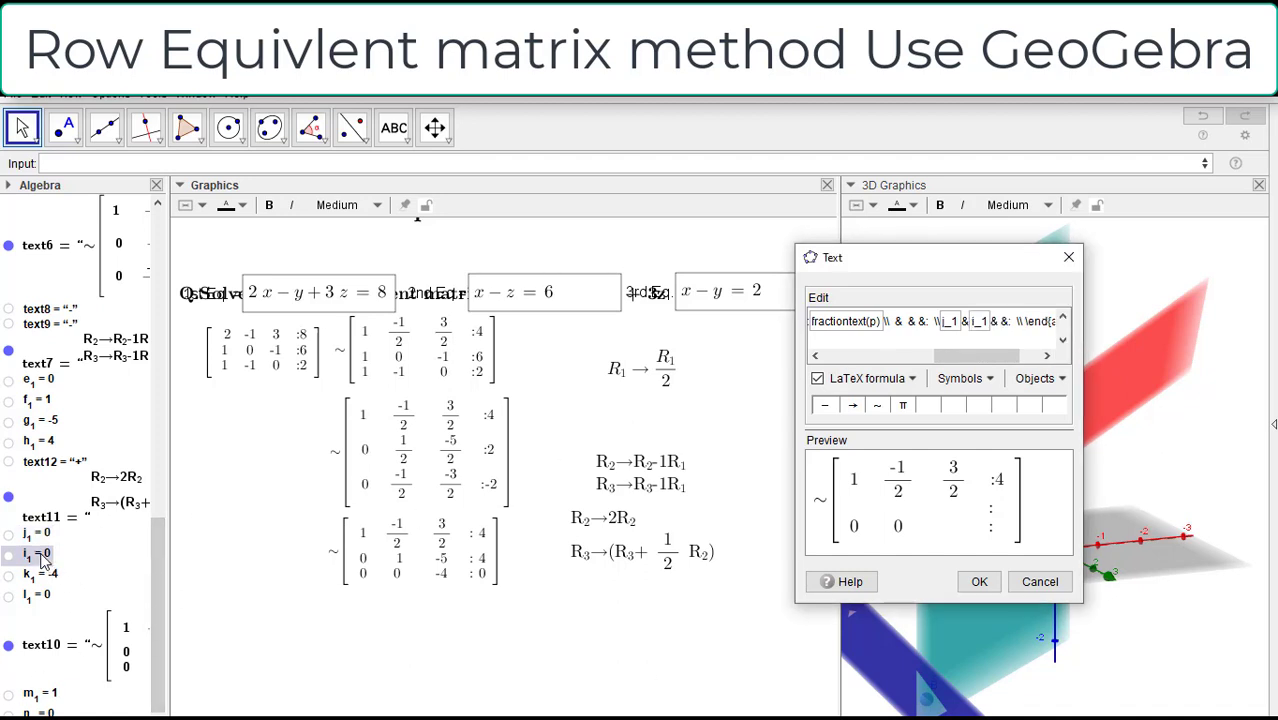
{"action": "left_click", "coordinate": [1003, 321]}
{"action": "key", "text": "BackSpace"}
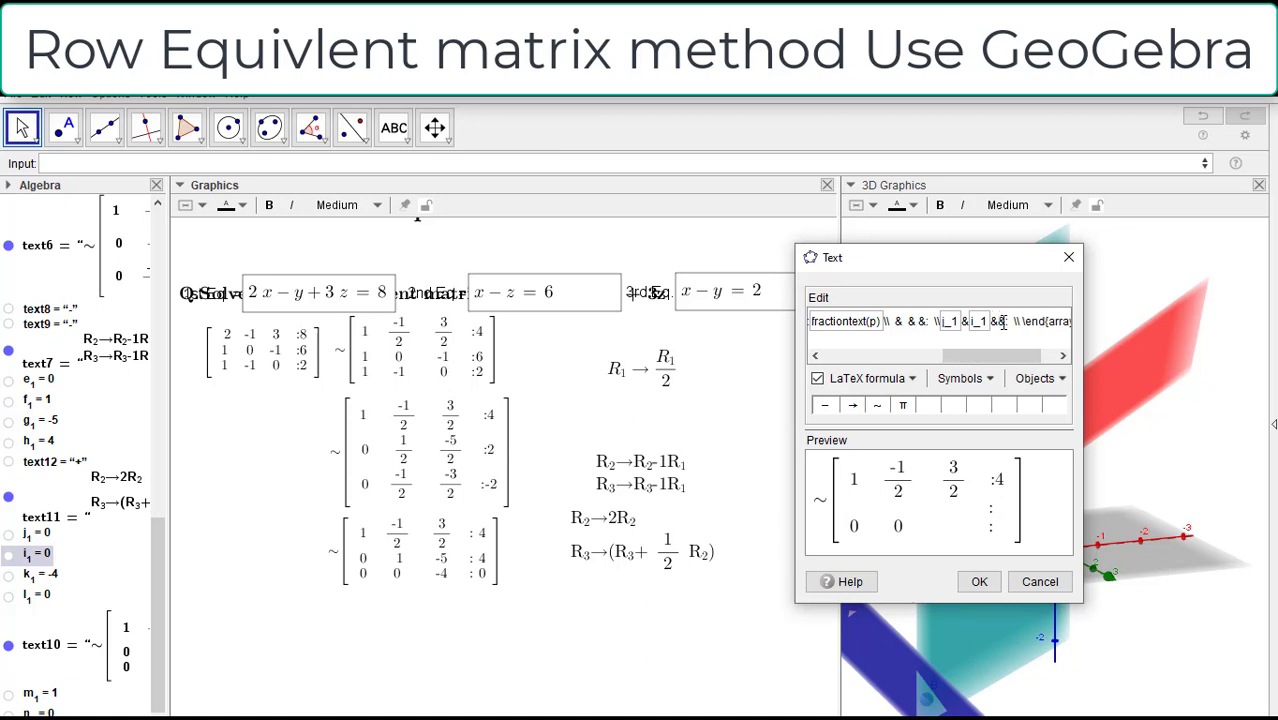
{"action": "left_click", "coordinate": [41, 697]}
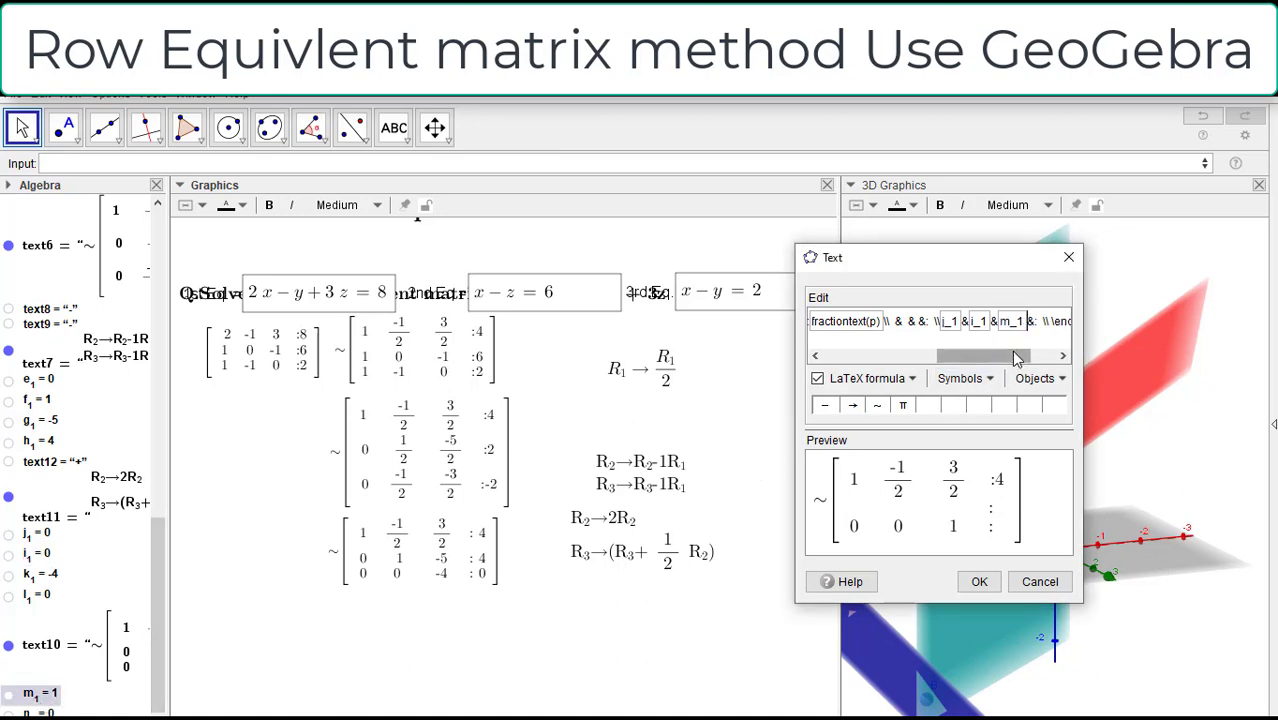
{"action": "left_click_drag", "start_coordinate": [982, 356], "coordinate": [996, 356]}
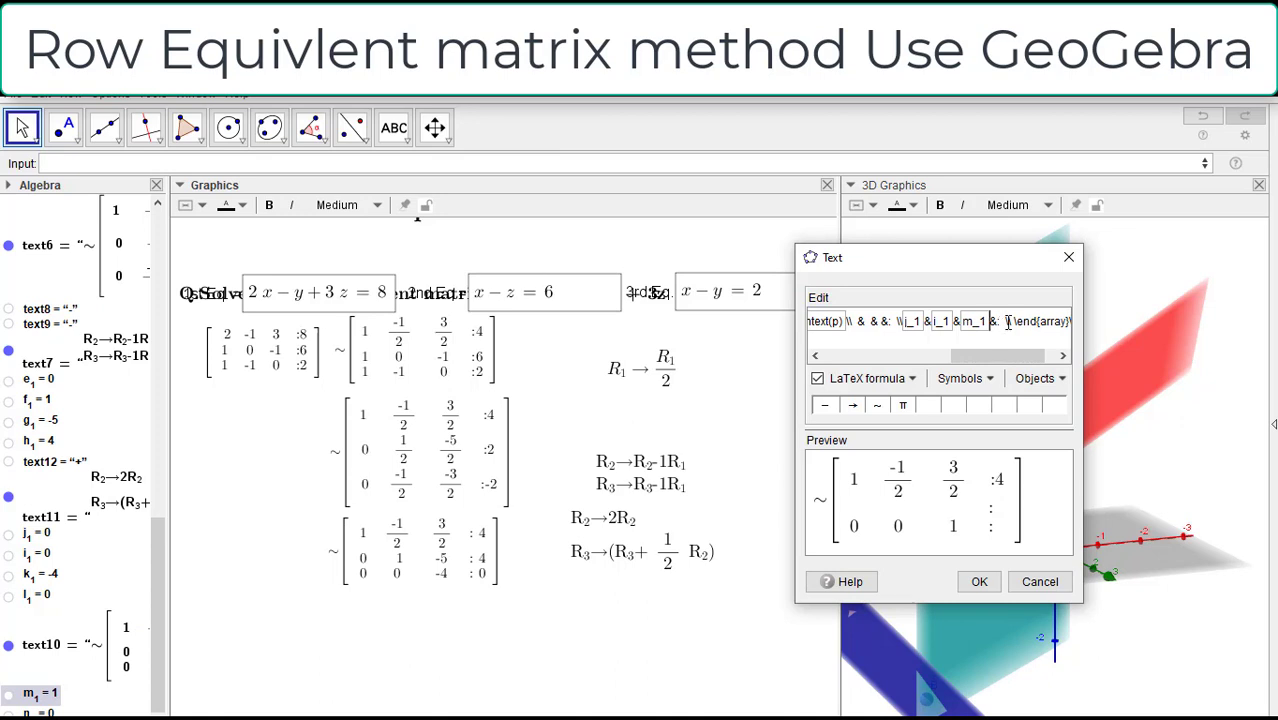
Step: Insert object n_1 after the colon in the matrix formula's third row, removing the spare spaces, and wrap it as fractiontext(n_1)
{"action": "left_click", "coordinate": [1006, 321]}
{"action": "key", "text": "BackSpace"}
{"action": "key", "text": "BackSpace"}
{"action": "left_click", "coordinate": [48, 710]}
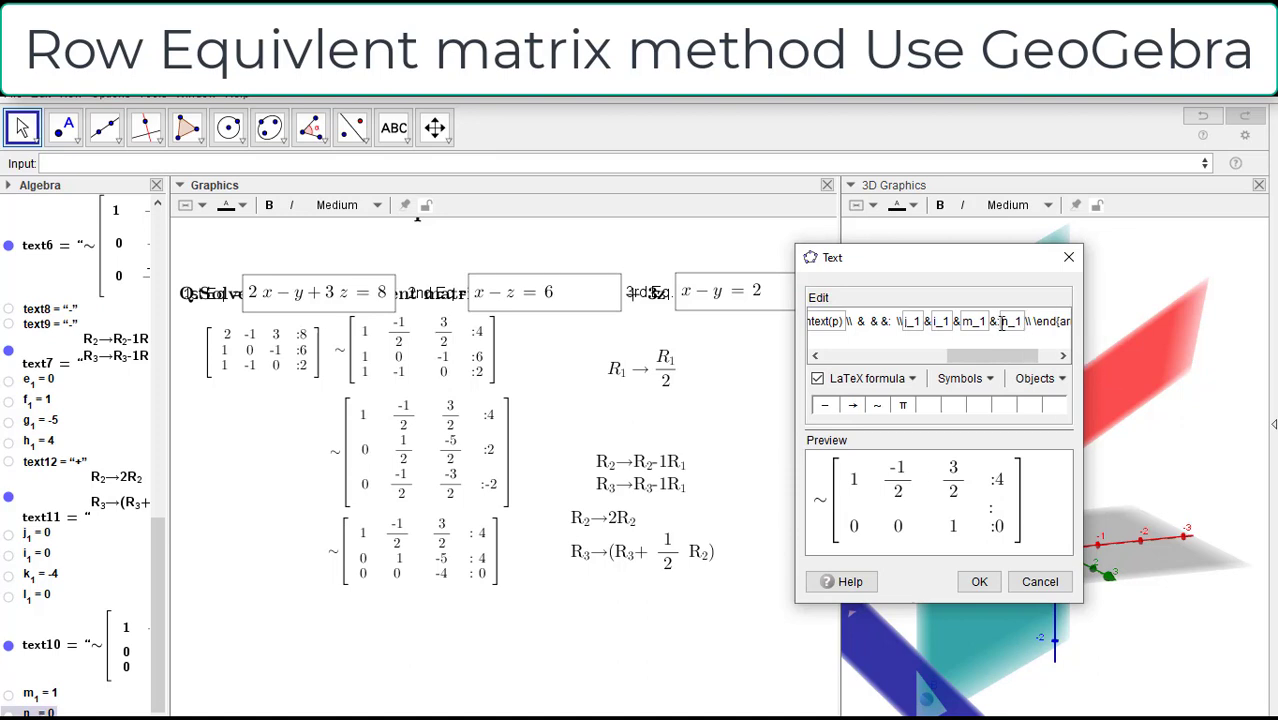
{"action": "type", "text": "fraction"}
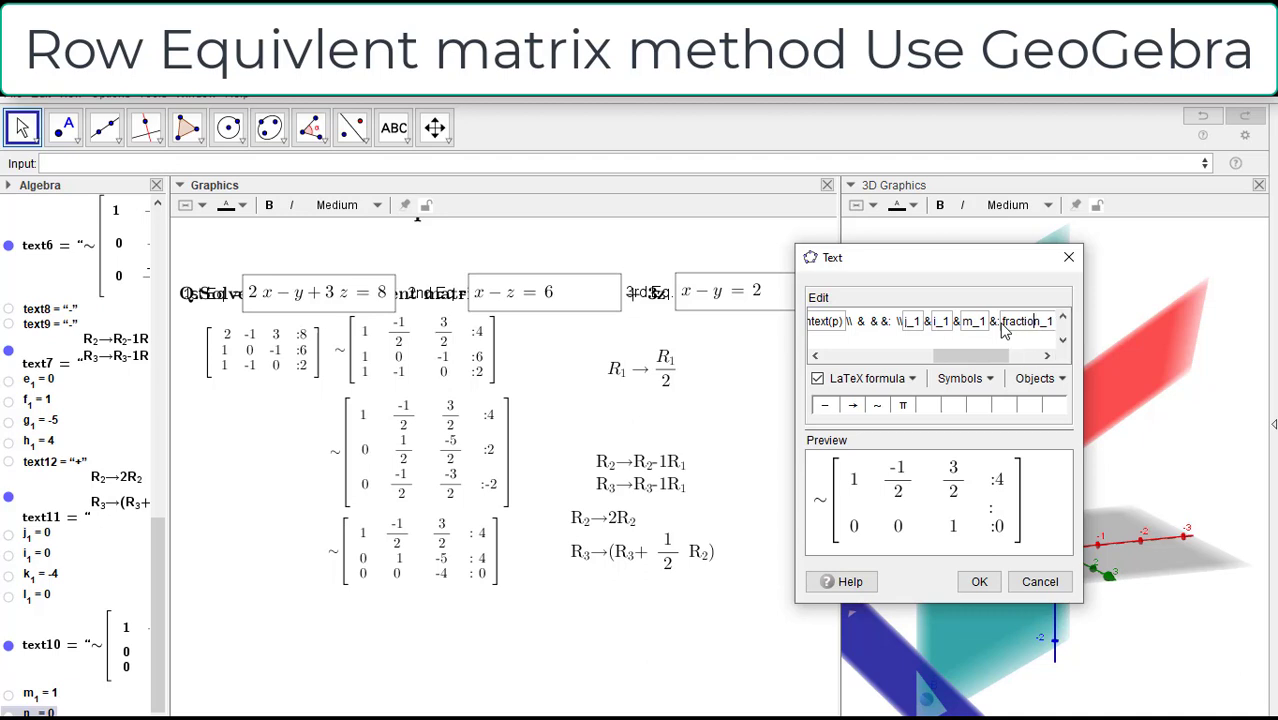
{"action": "type", "text": "text"}
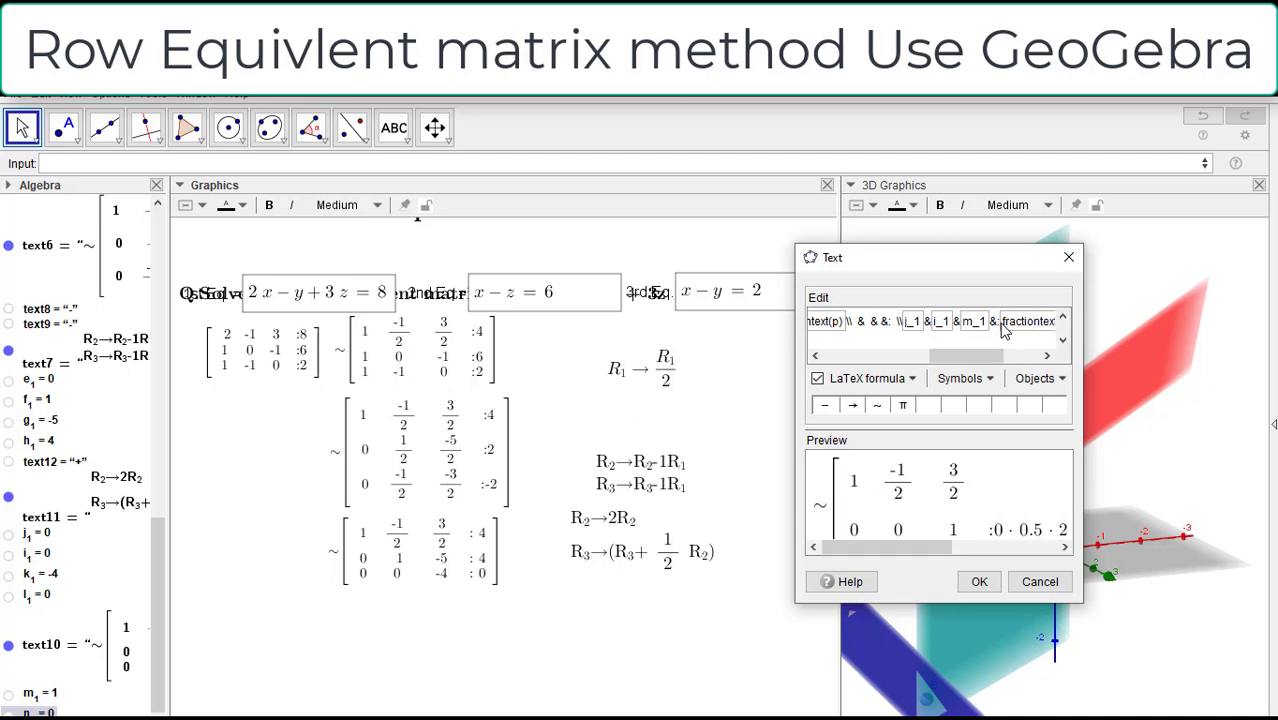
{"action": "type", "text": "(n"}
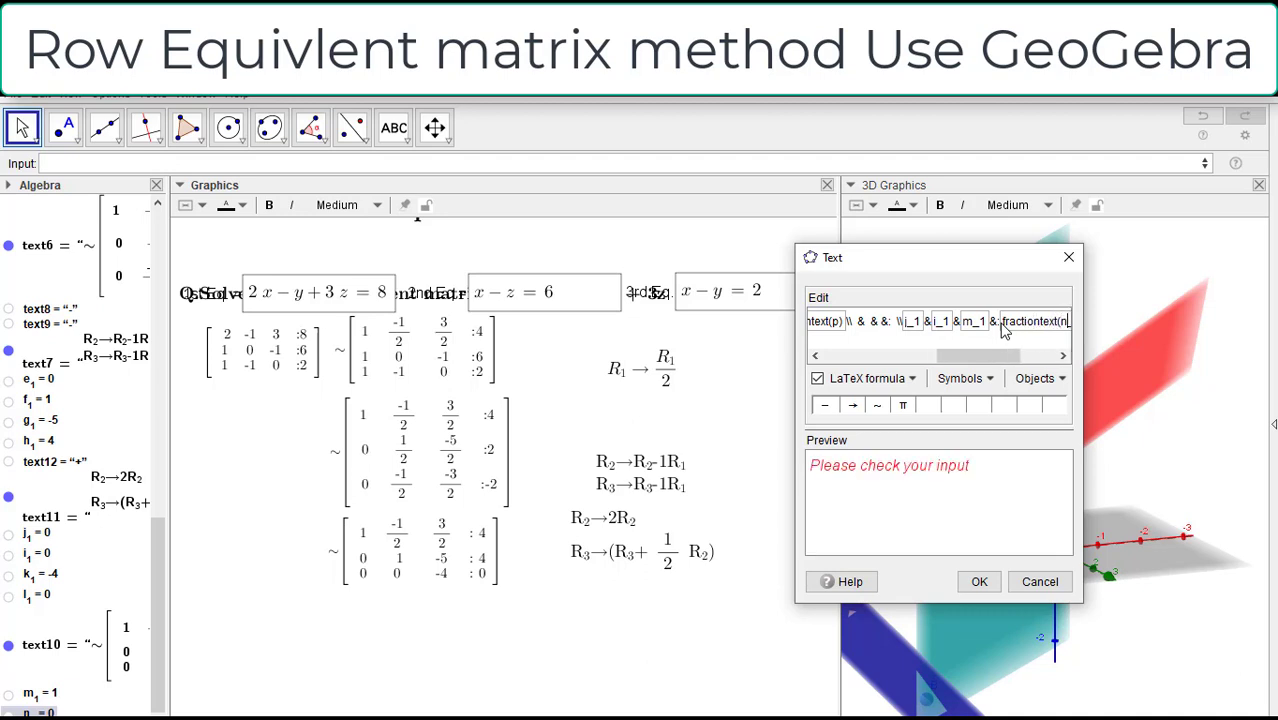
{"action": "type", "text": ")"}
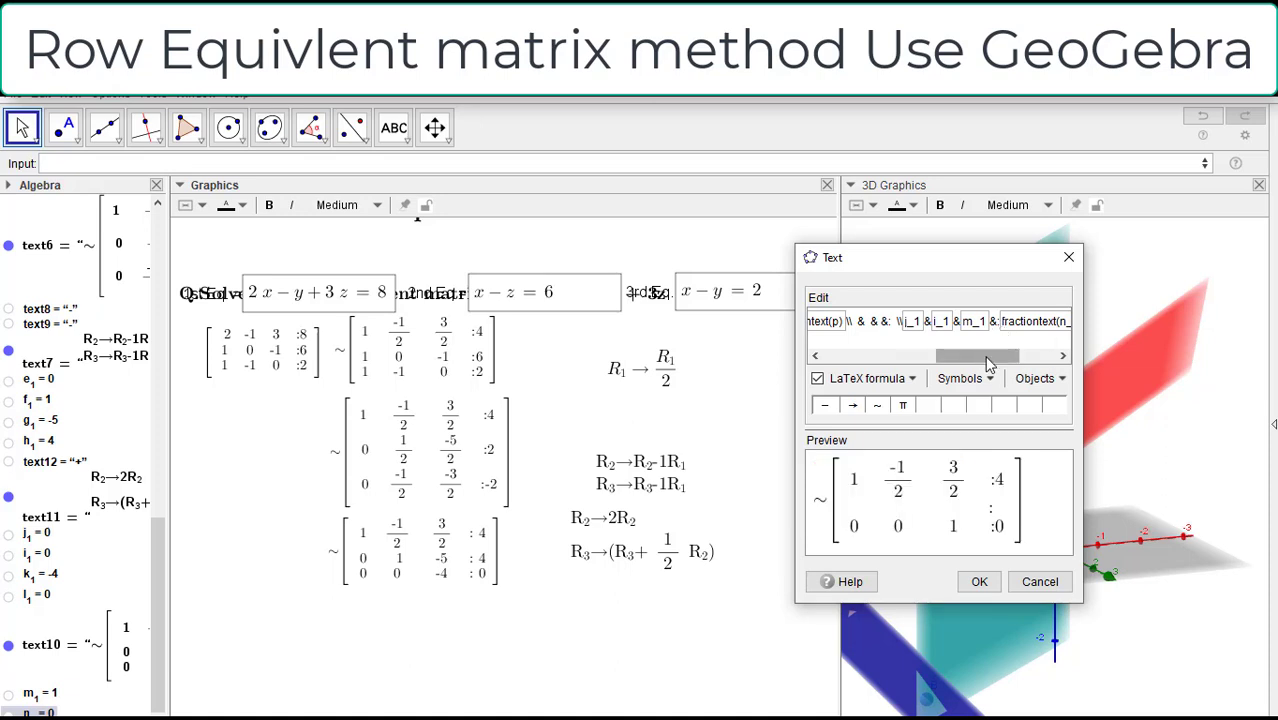
Step: Save the fourth matrix text and place it directly below the third augmented matrix
{"action": "left_click_drag", "start_coordinate": [1005, 356], "coordinate": [1041, 366]}
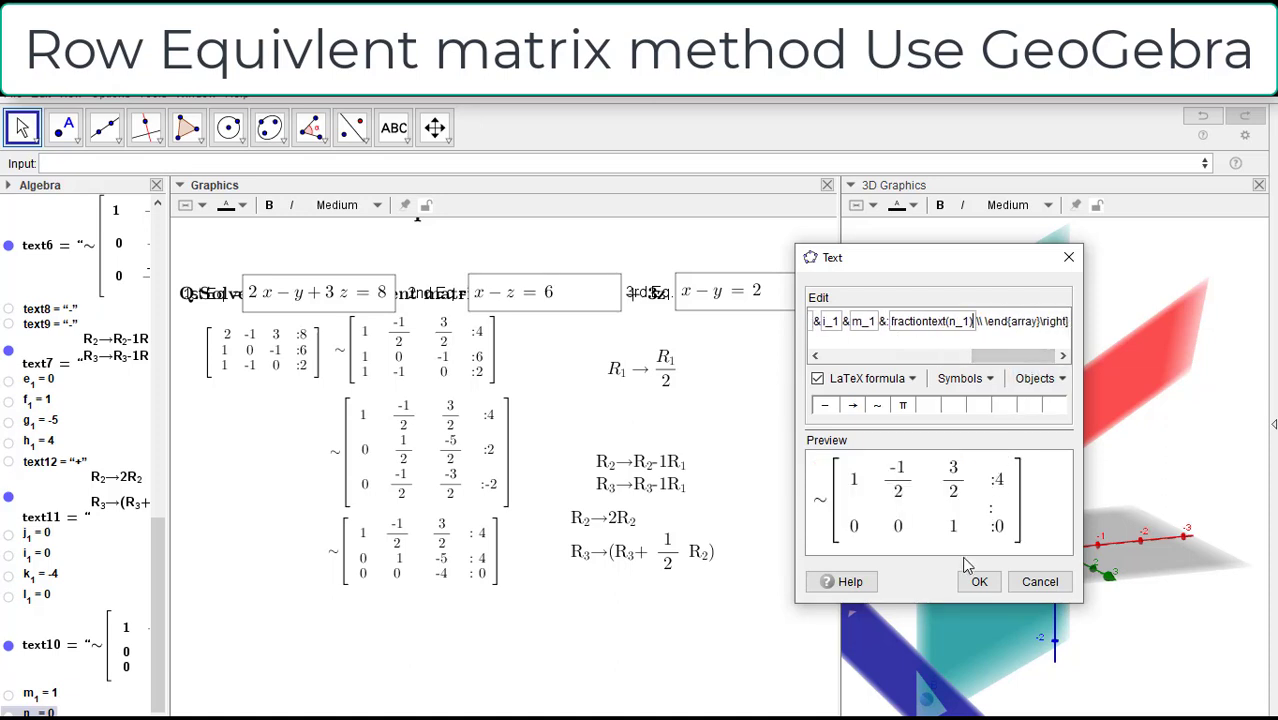
{"action": "left_click", "coordinate": [977, 583]}
{"action": "left_click_drag", "start_coordinate": [624, 698], "coordinate": [422, 633]}
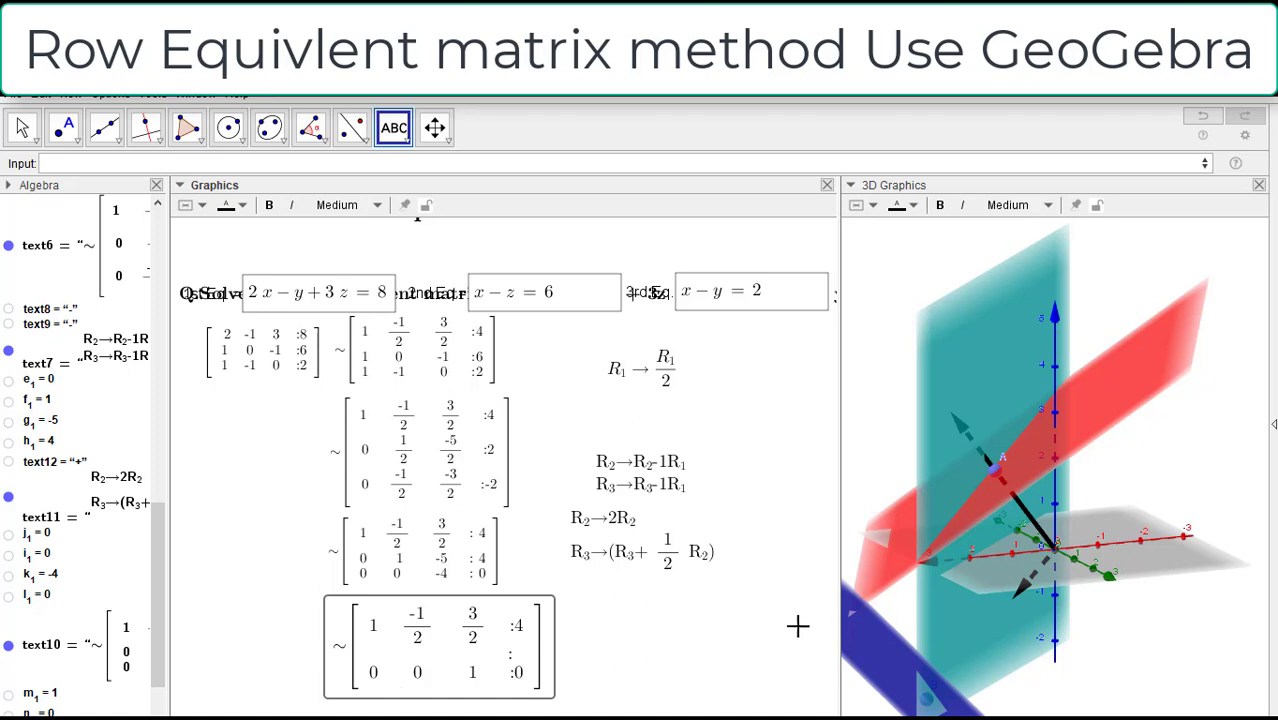
Step: Start a new LaTeX text beside the fourth matrix with \text{R_3 followed by a right arrow
{"action": "left_click", "coordinate": [650, 643]}
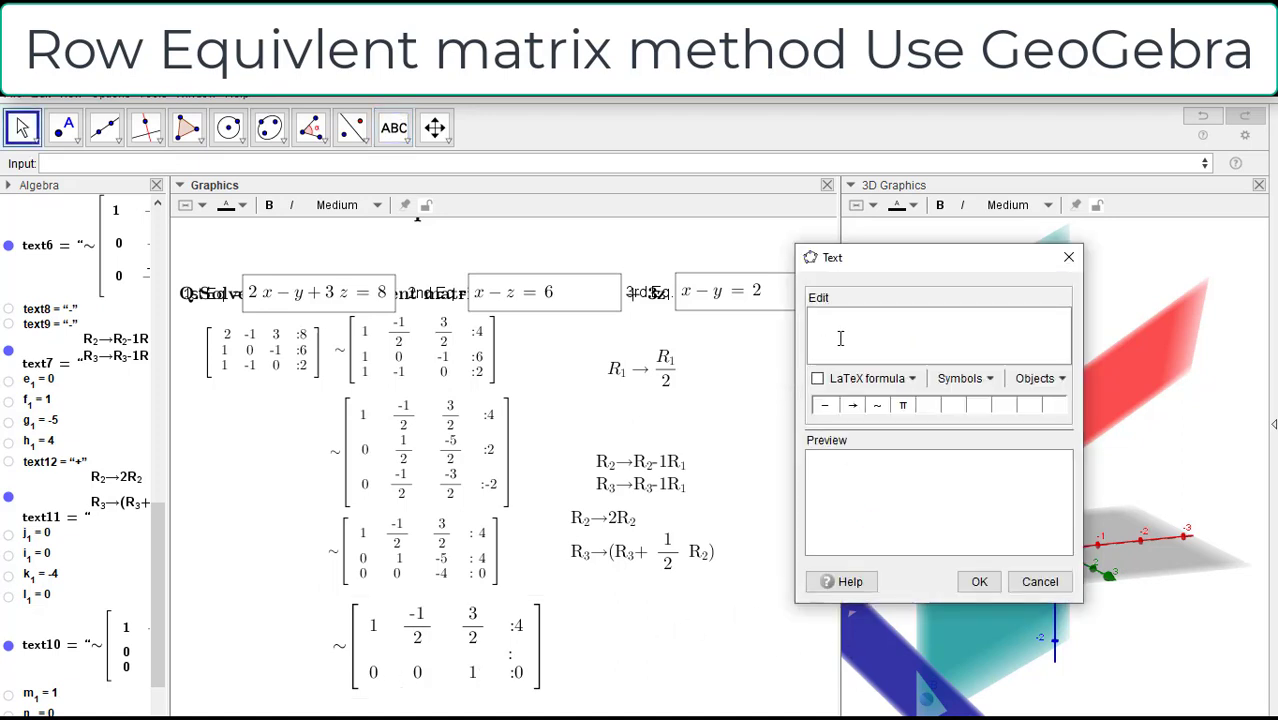
{"action": "type", "text": "\\text{R_3"}
{"action": "left_click", "coordinate": [850, 407]}
Step: Add an empty object box after the arrow and enter fractiontext(1/k_1) in it
{"action": "left_click", "coordinate": [1040, 378]}
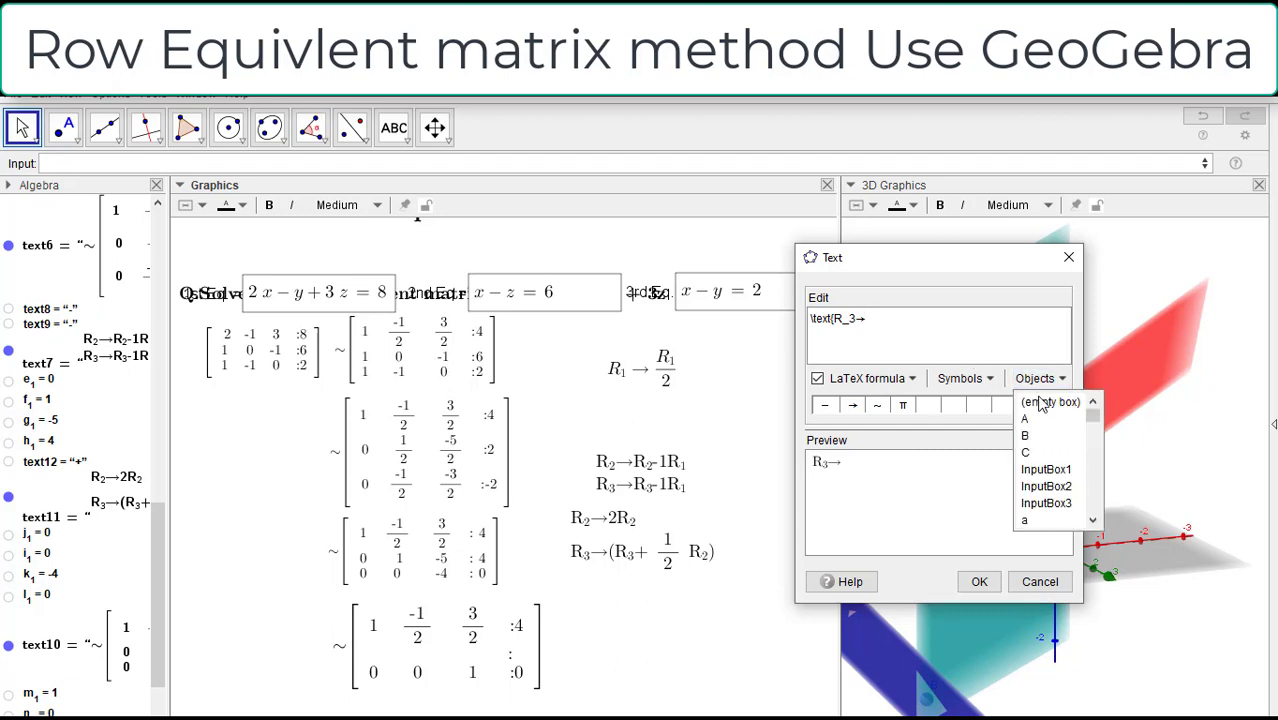
{"action": "left_click", "coordinate": [1040, 400]}
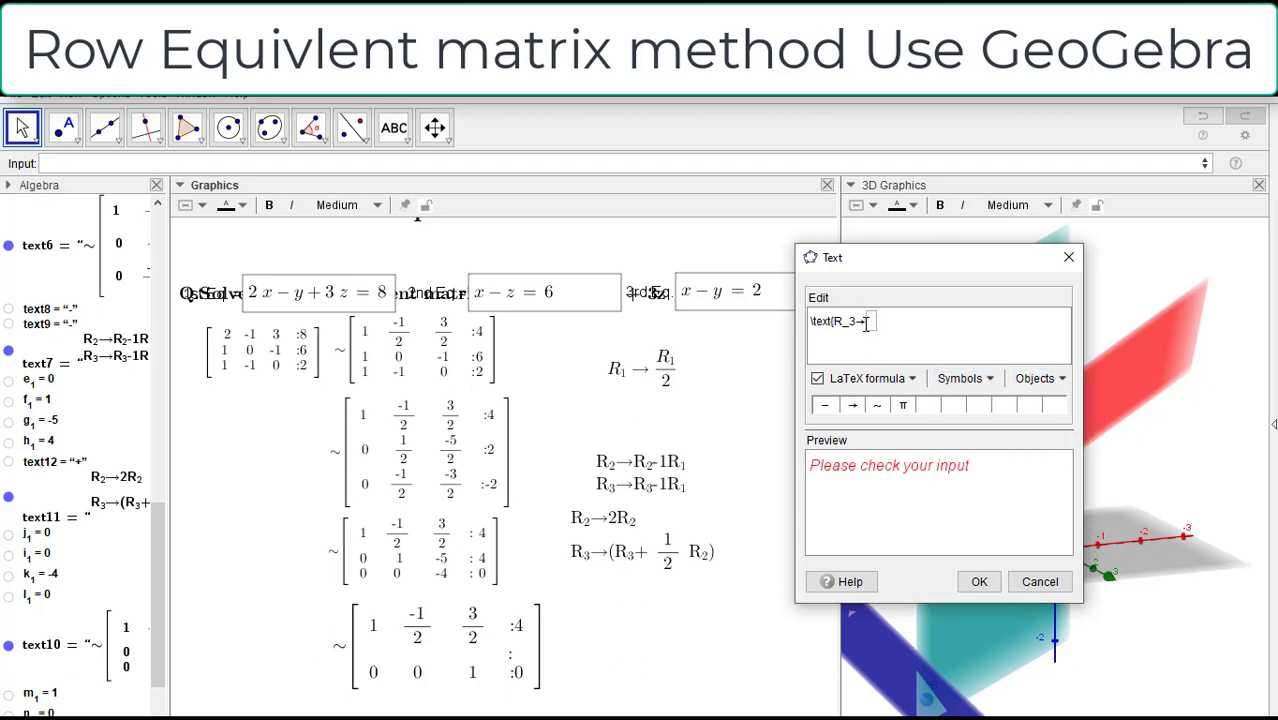
{"action": "type", "text": "\\fract"}
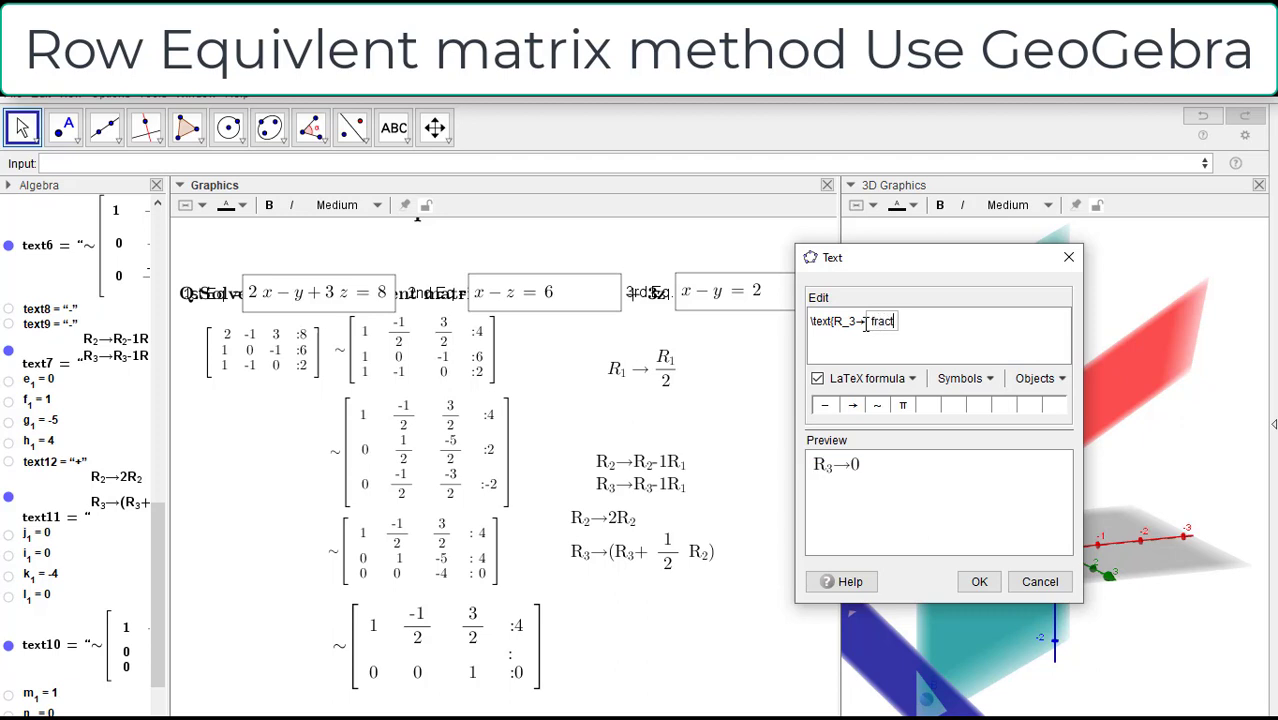
{"action": "type", "text": "iontext"}
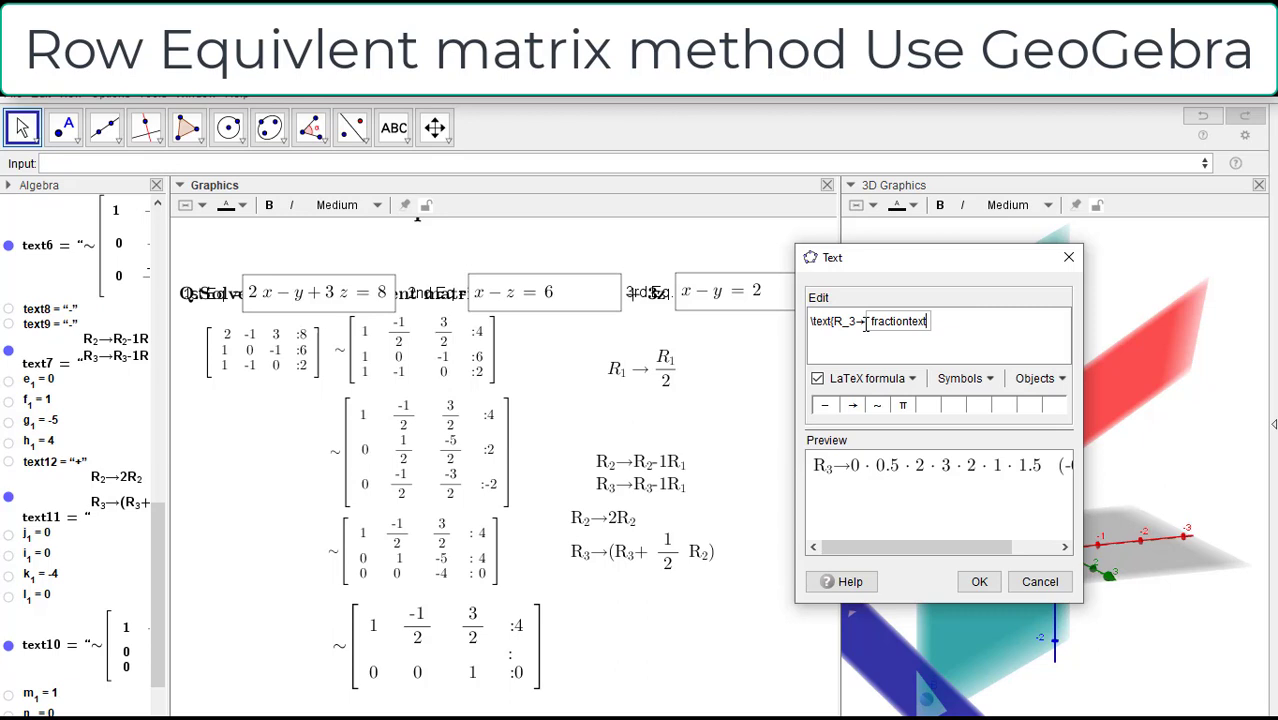
{"action": "type", "text": "("}
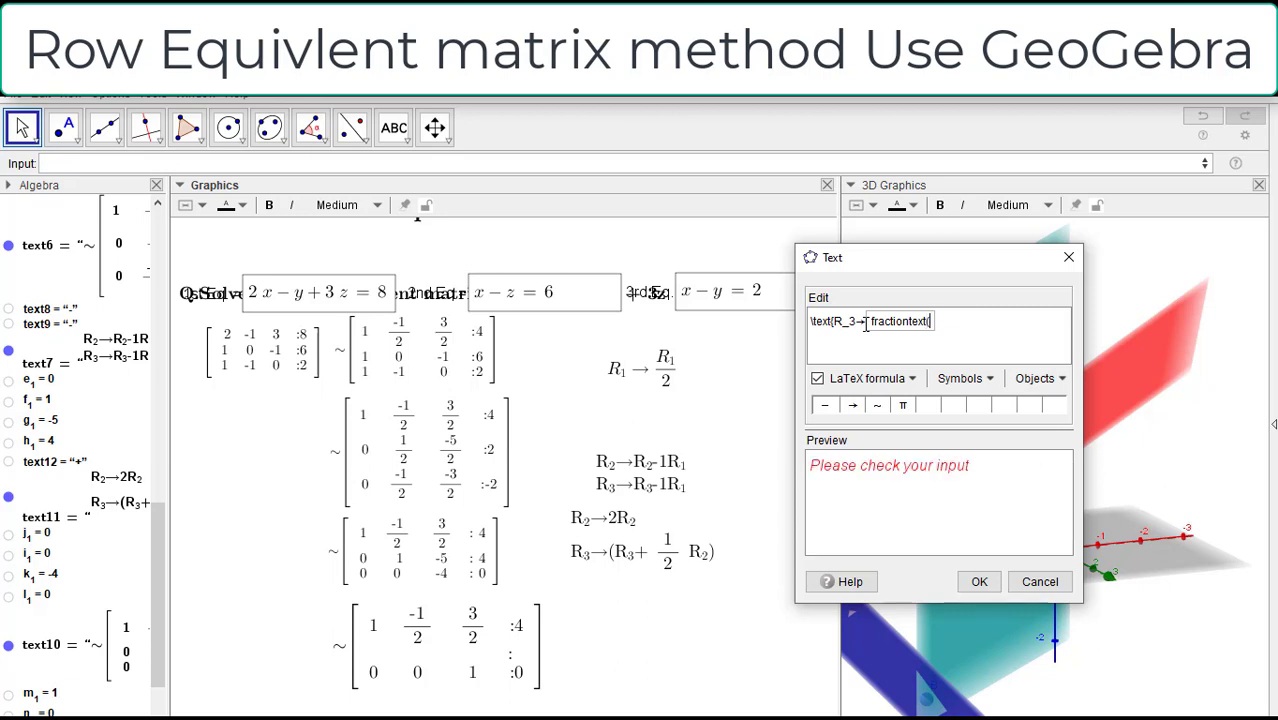
{"action": "type", "text": "1/k_1)"}
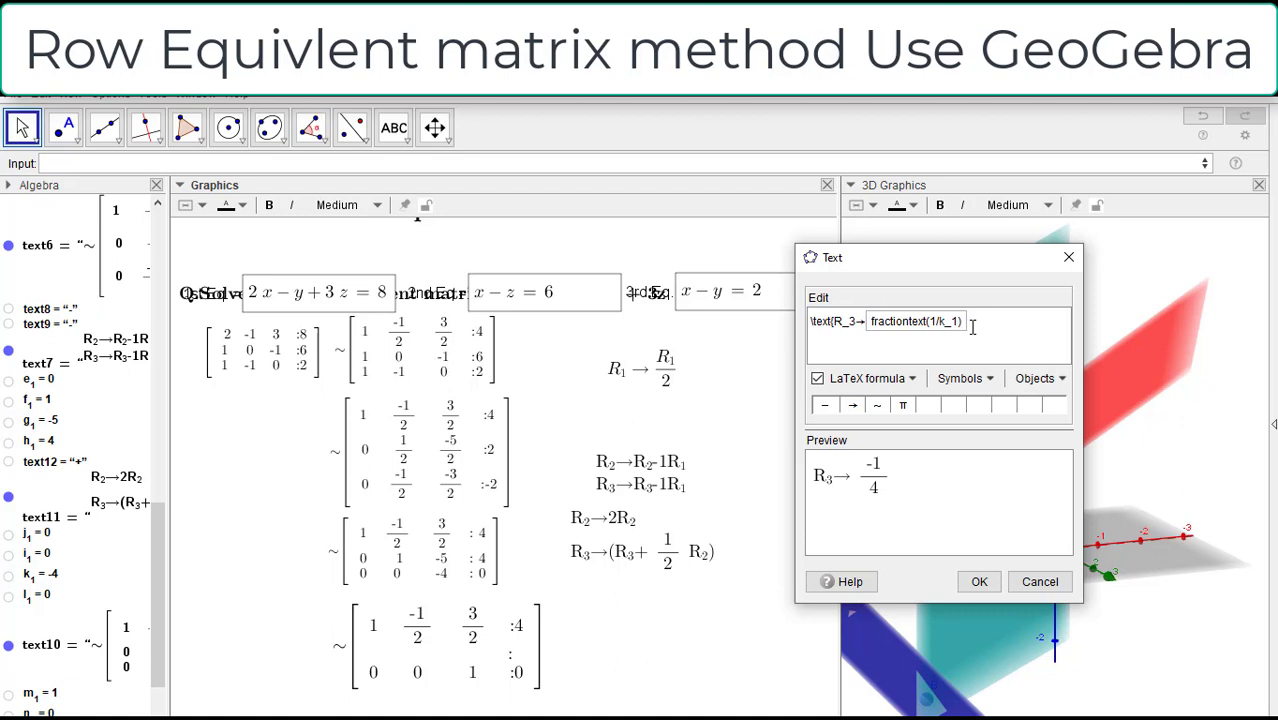
Step: Append R_3 to the row-operation text, save it and align it beside the fourth matrix
{"action": "type", "text": "R_3"}
{"action": "left_click", "coordinate": [974, 582]}
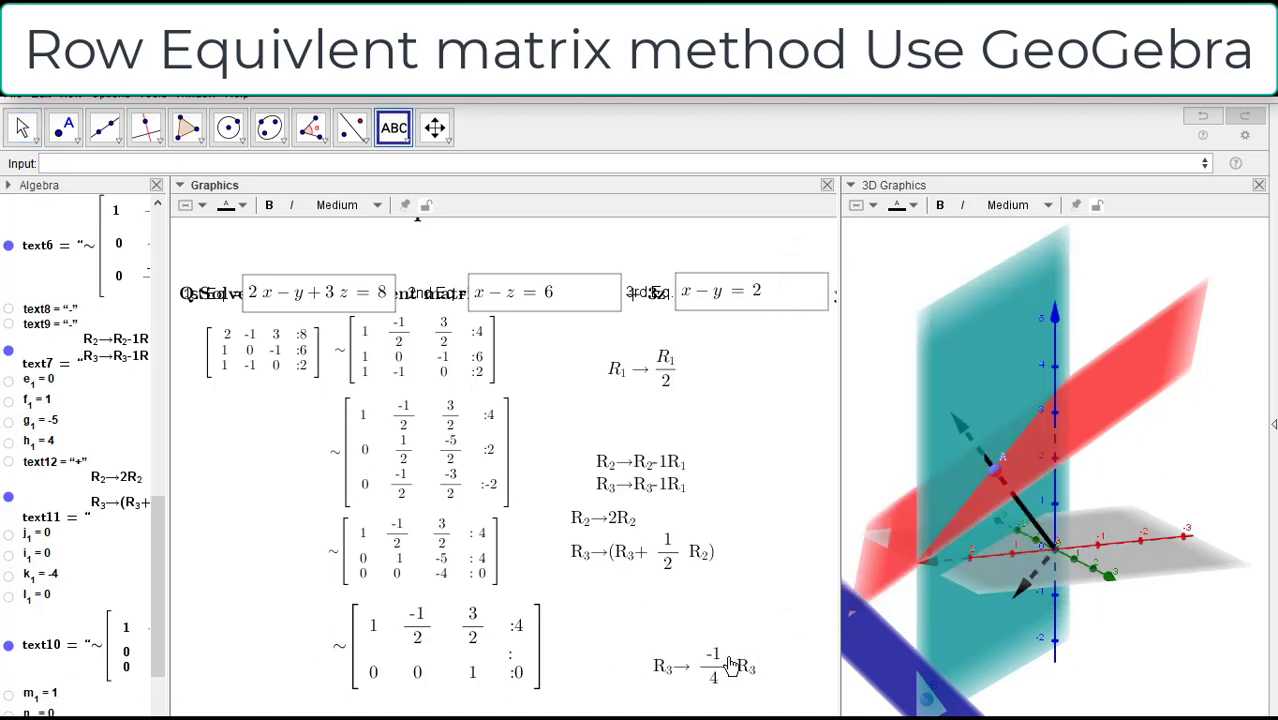
{"action": "left_click_drag", "start_coordinate": [729, 662], "coordinate": [677, 647]}
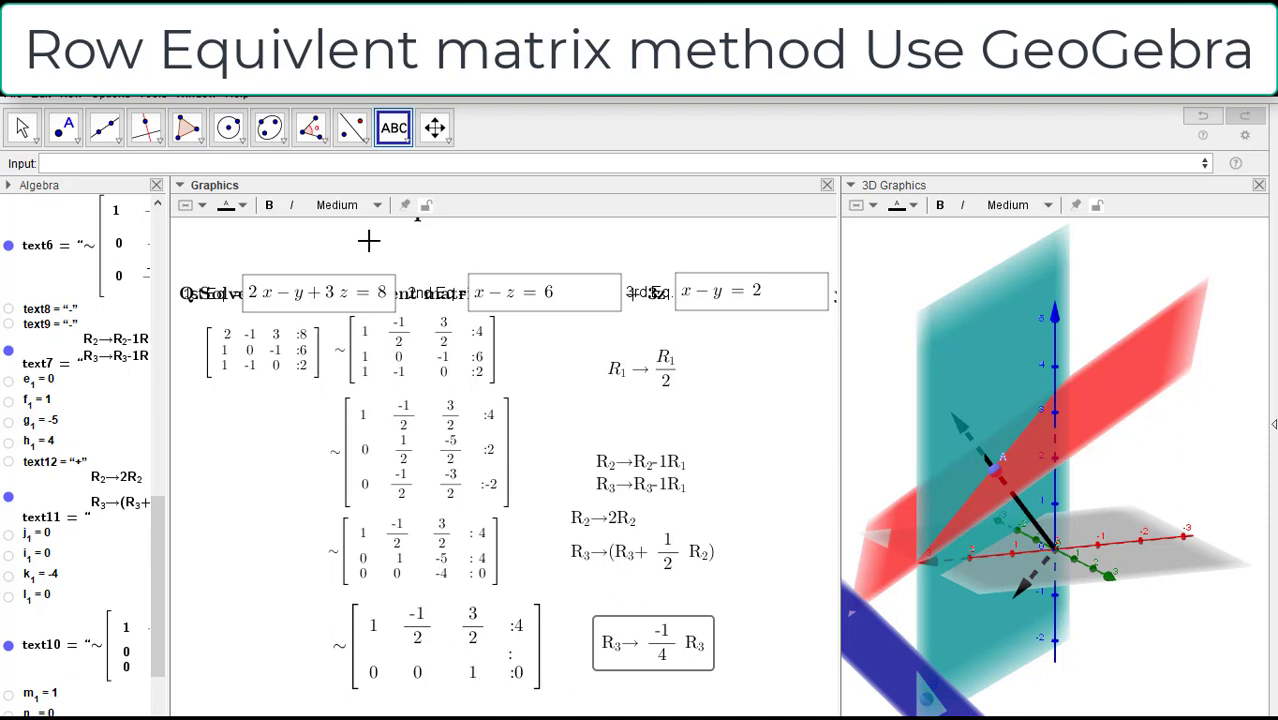
Step: Reopen the fourth matrix's row-operation text and add a second line reading R_2→R_2+
{"action": "right_click", "coordinate": [650, 655]}
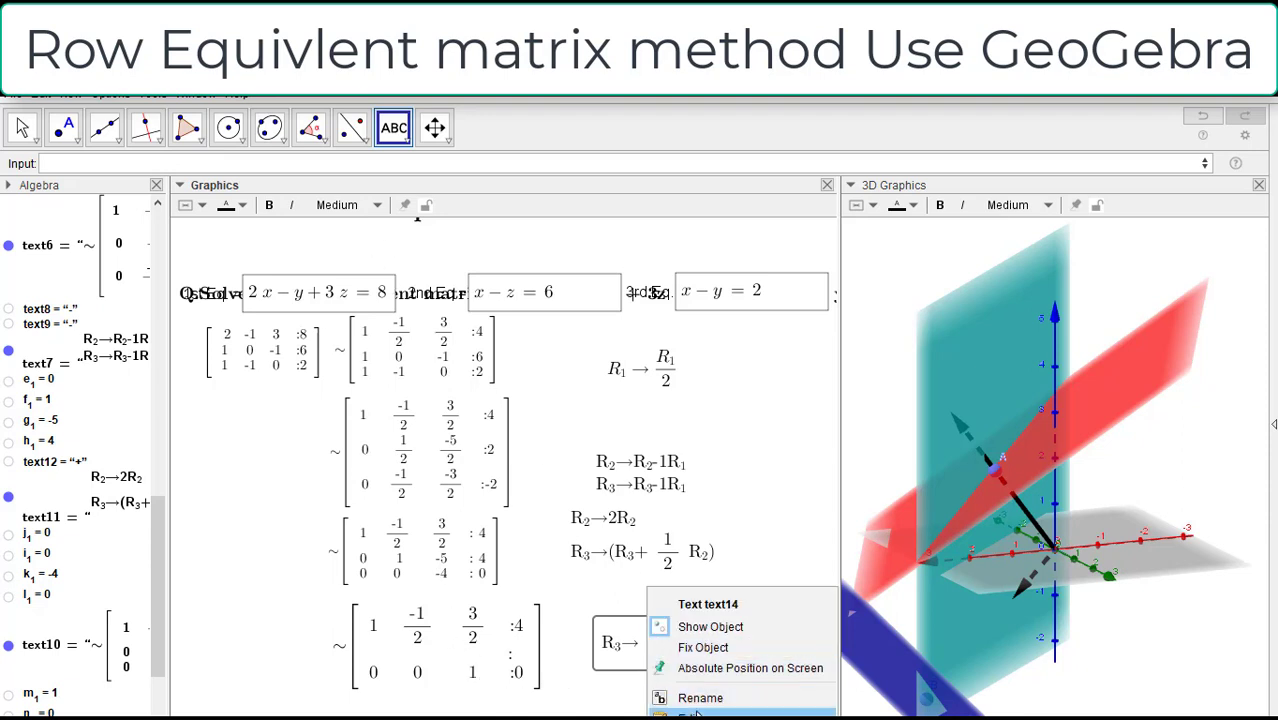
{"action": "left_click", "coordinate": [690, 708]}
{"action": "left_click", "coordinate": [1001, 322]}
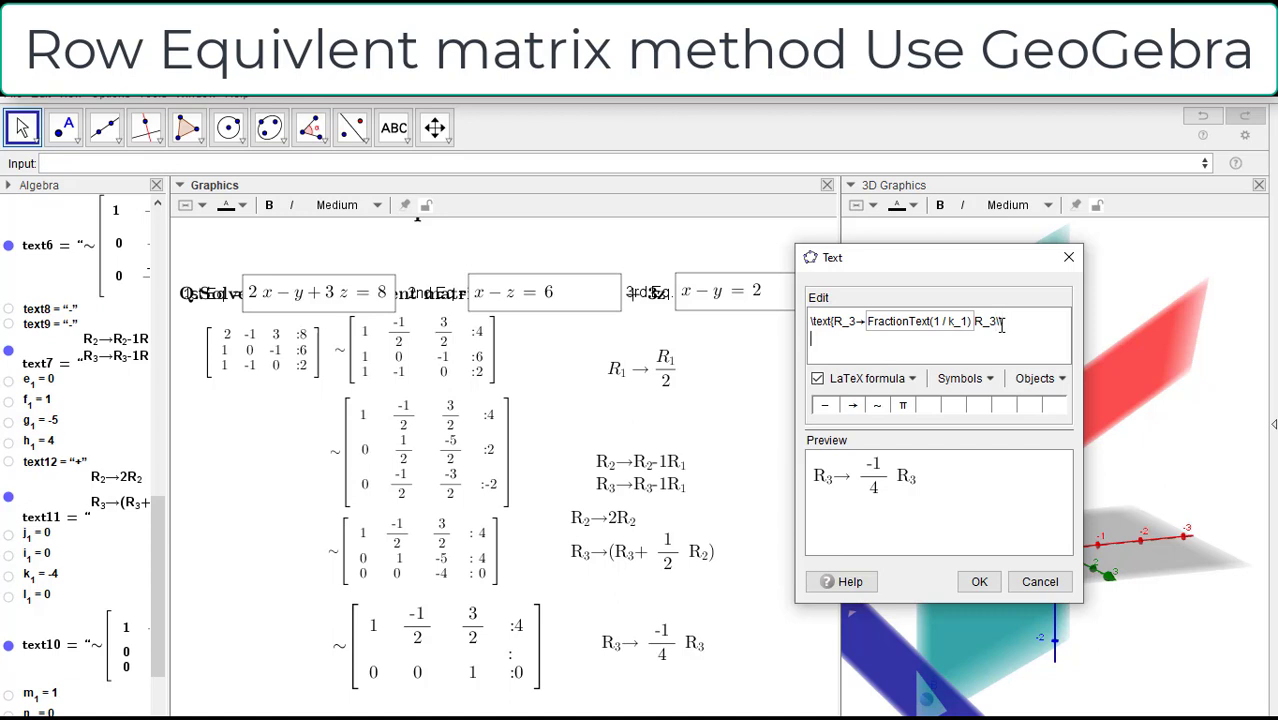
{"action": "type", "text": "R_2"}
{"action": "left_click", "coordinate": [853, 407]}
{"action": "type", "text": "R_2"}
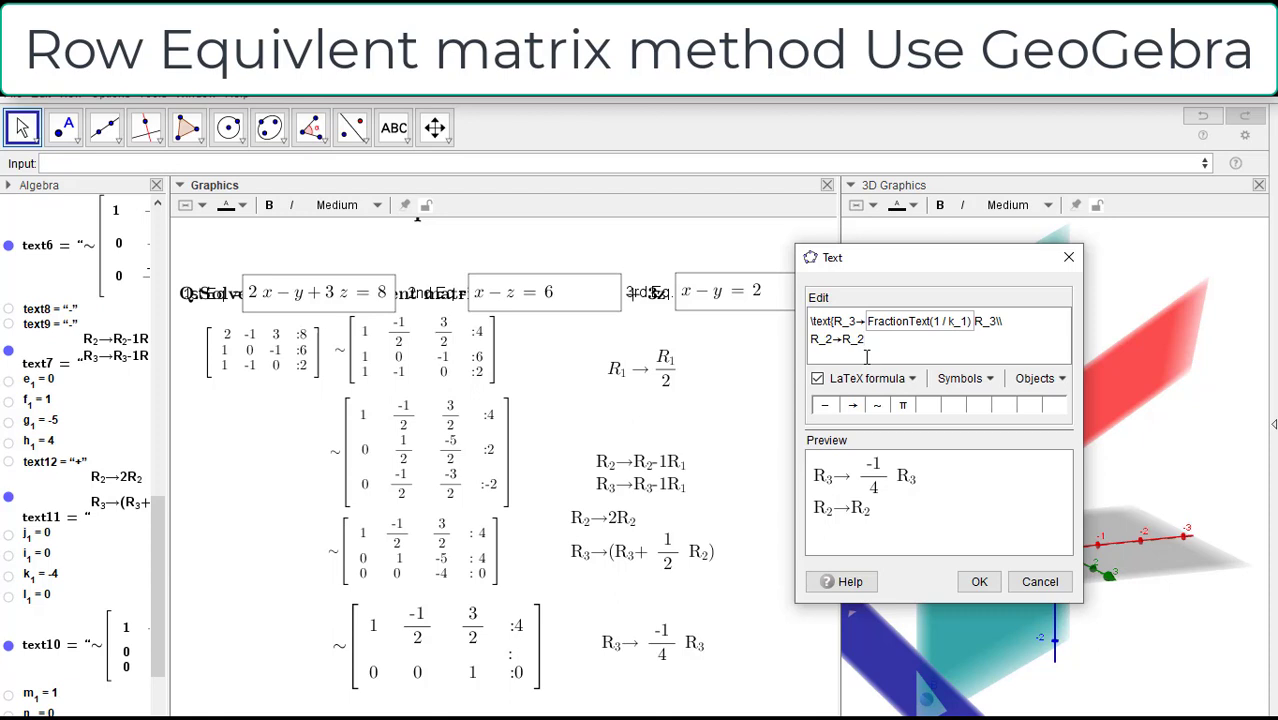
{"action": "type", "text": "+"}
Step: Complete the second line with object g_1 as the absolute value |g_1| followed by R_3, and save the text
{"action": "left_click", "coordinate": [41, 425]}
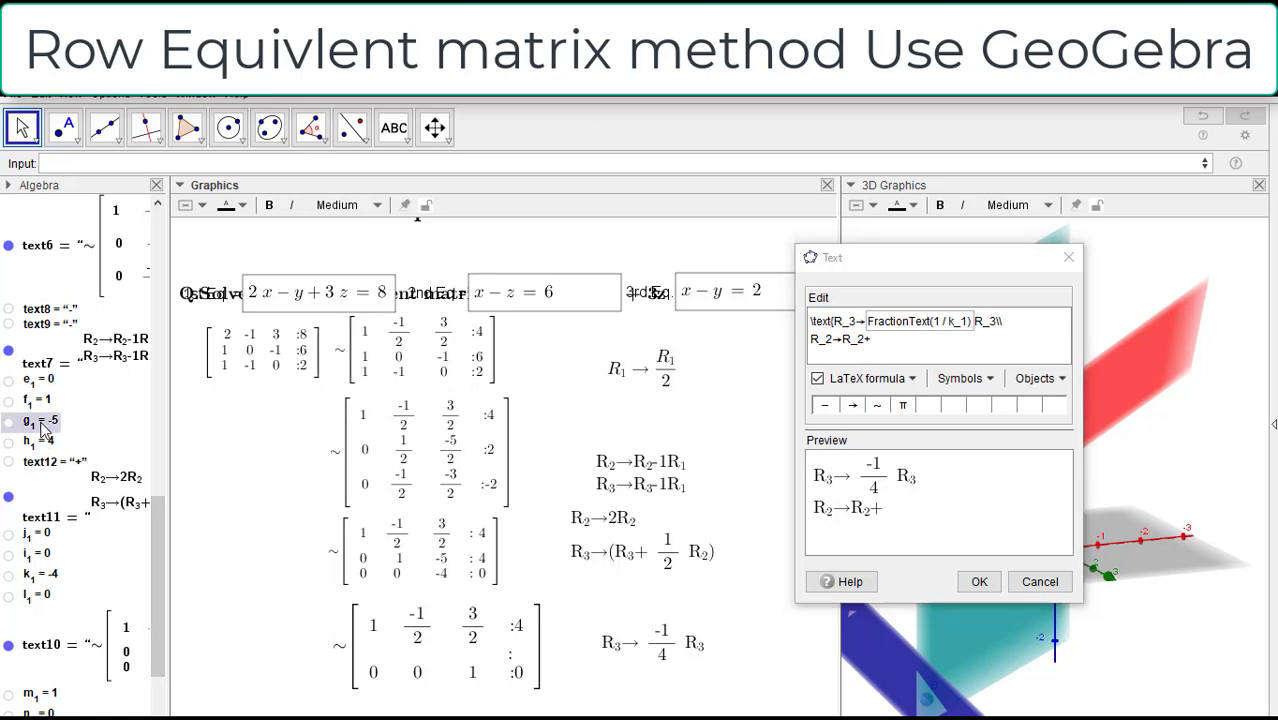
{"action": "left_click", "coordinate": [877, 345]}
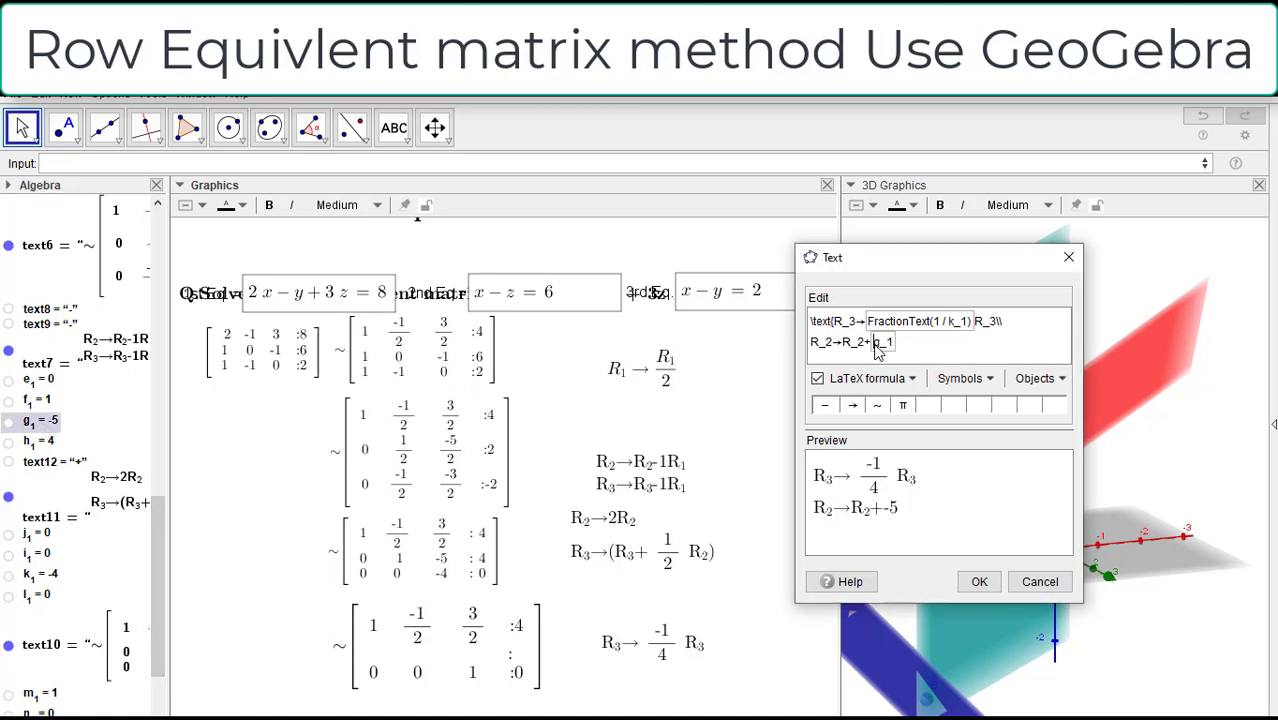
{"action": "left_click", "coordinate": [877, 344]}
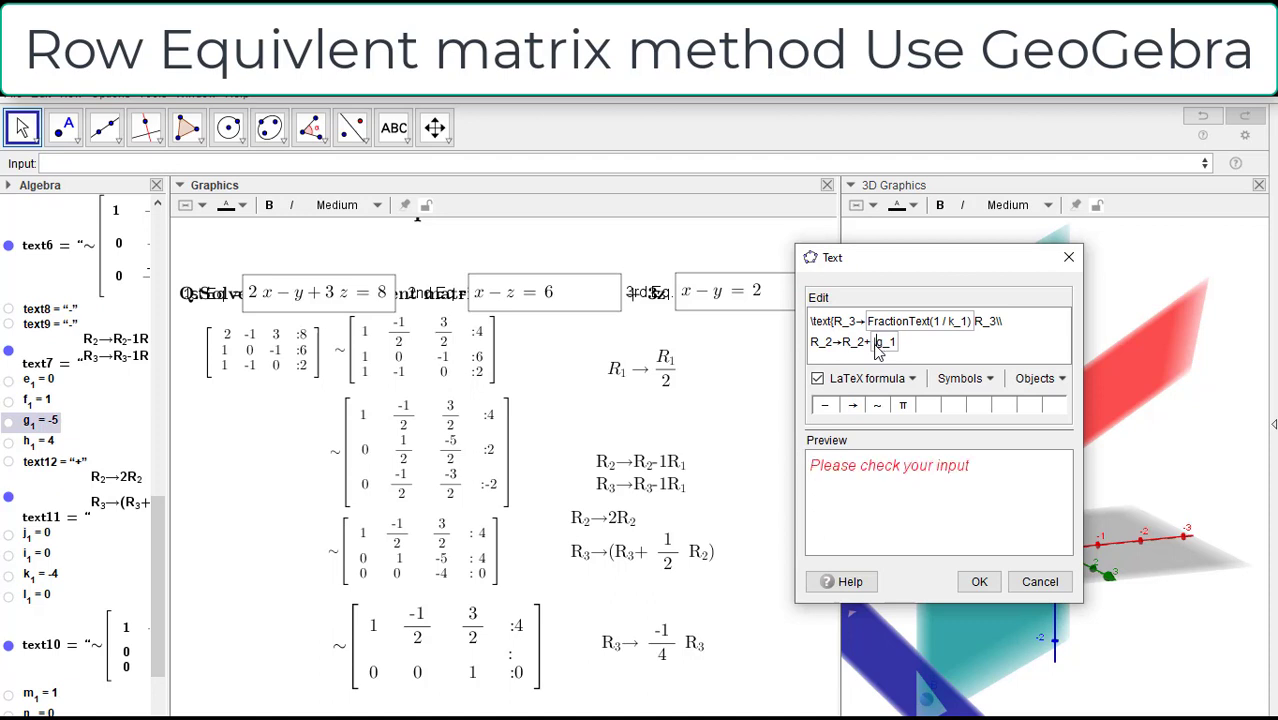
{"action": "key", "text": "Right"}
{"action": "key", "text": "Right"}
{"action": "type", "text": "|"}
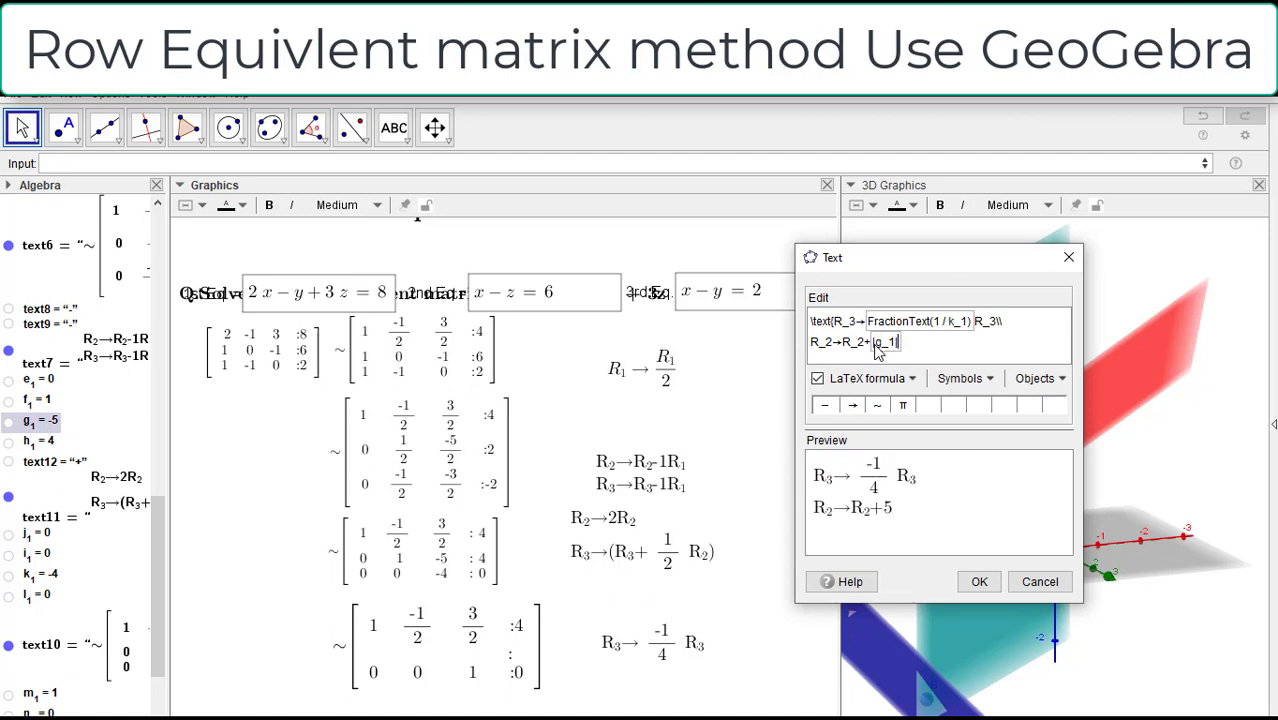
{"action": "left_click", "coordinate": [920, 342]}
{"action": "type", "text": "R_3"}
{"action": "left_click", "coordinate": [979, 584]}
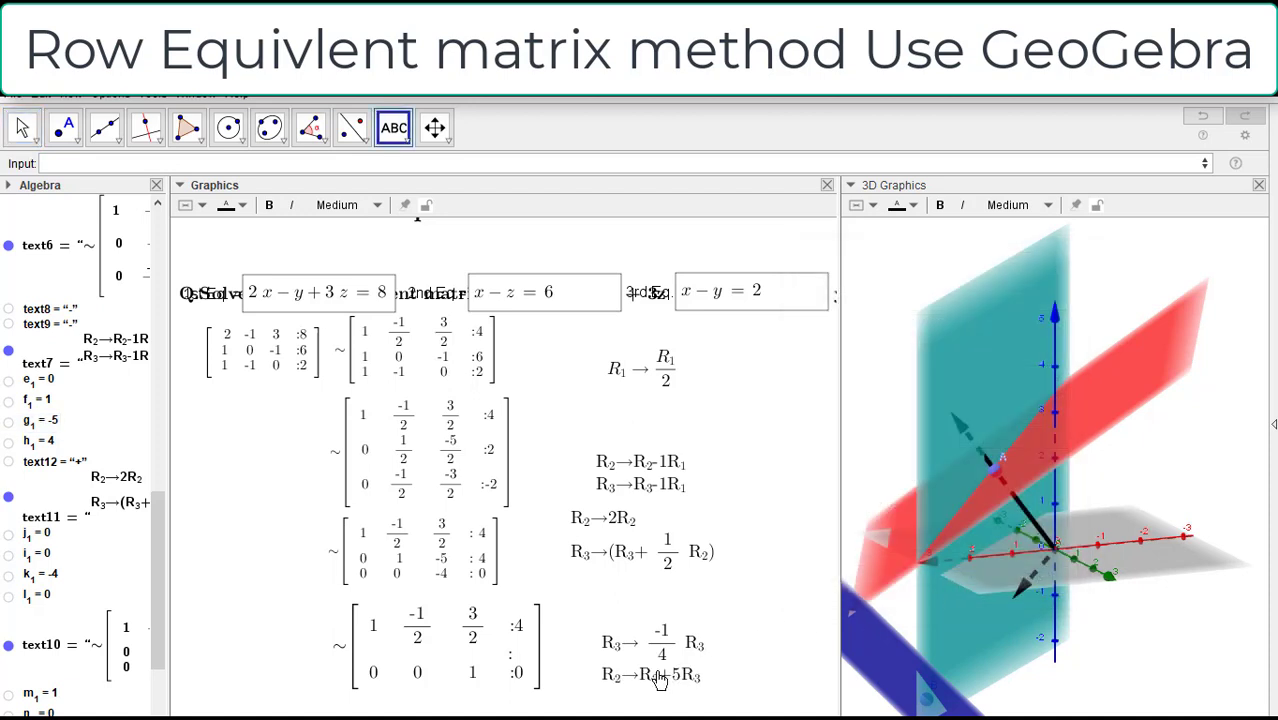
Step: Create a conditional sign text with If(g_1<0, "+", "-") and hide it in the graphics view
{"action": "left_click", "coordinate": [258, 166]}
{"action": "type", "text": "If"}
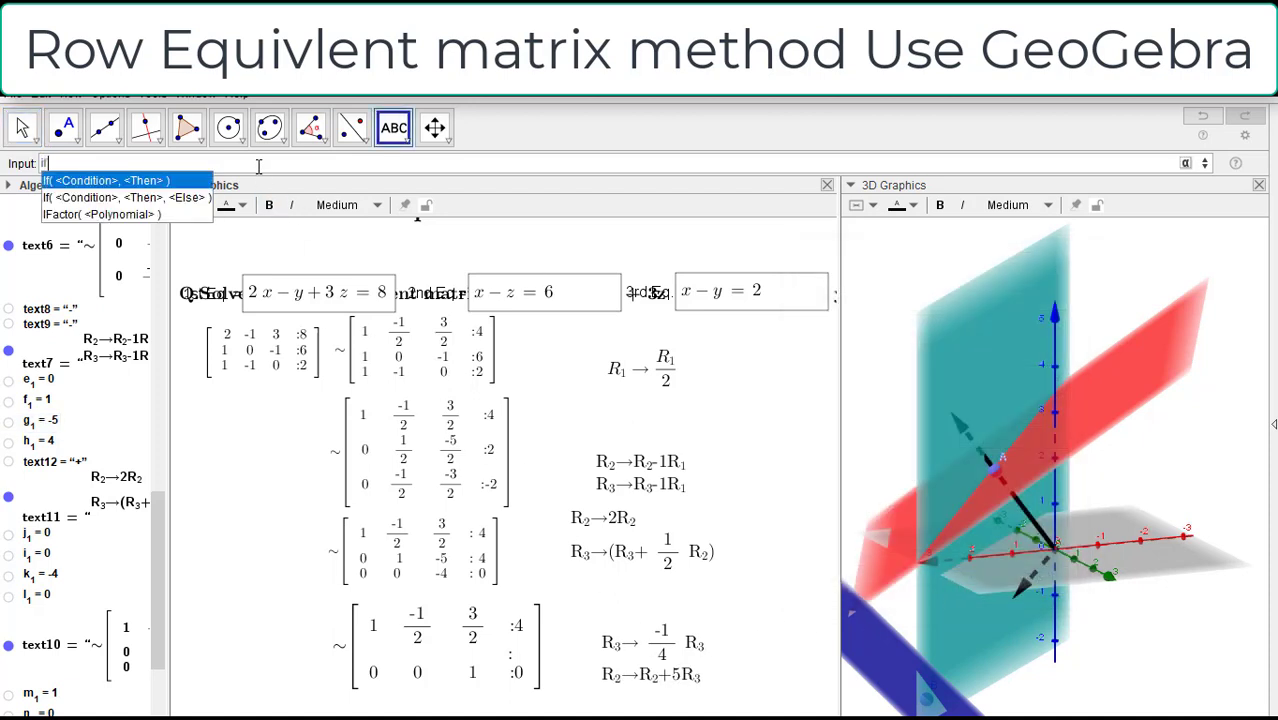
{"action": "left_click", "coordinate": [128, 200]}
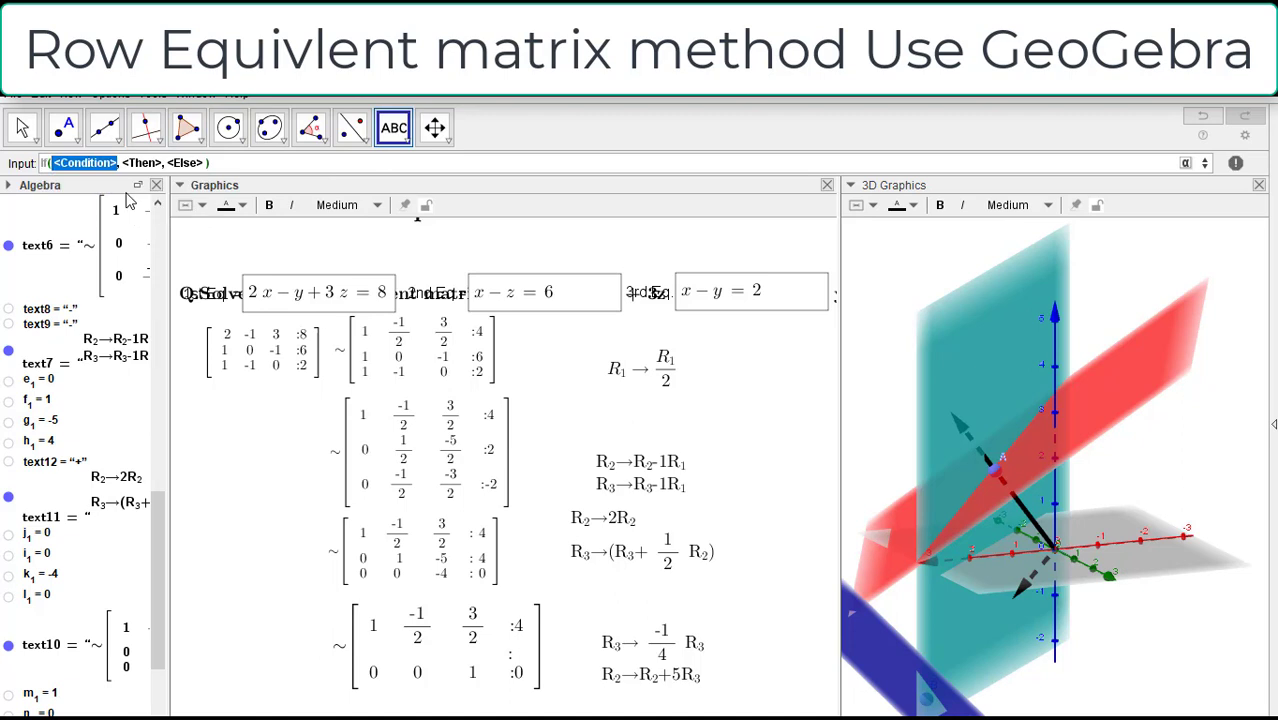
{"action": "type", "text": "g"}
{"action": "type", "text": "_1"}
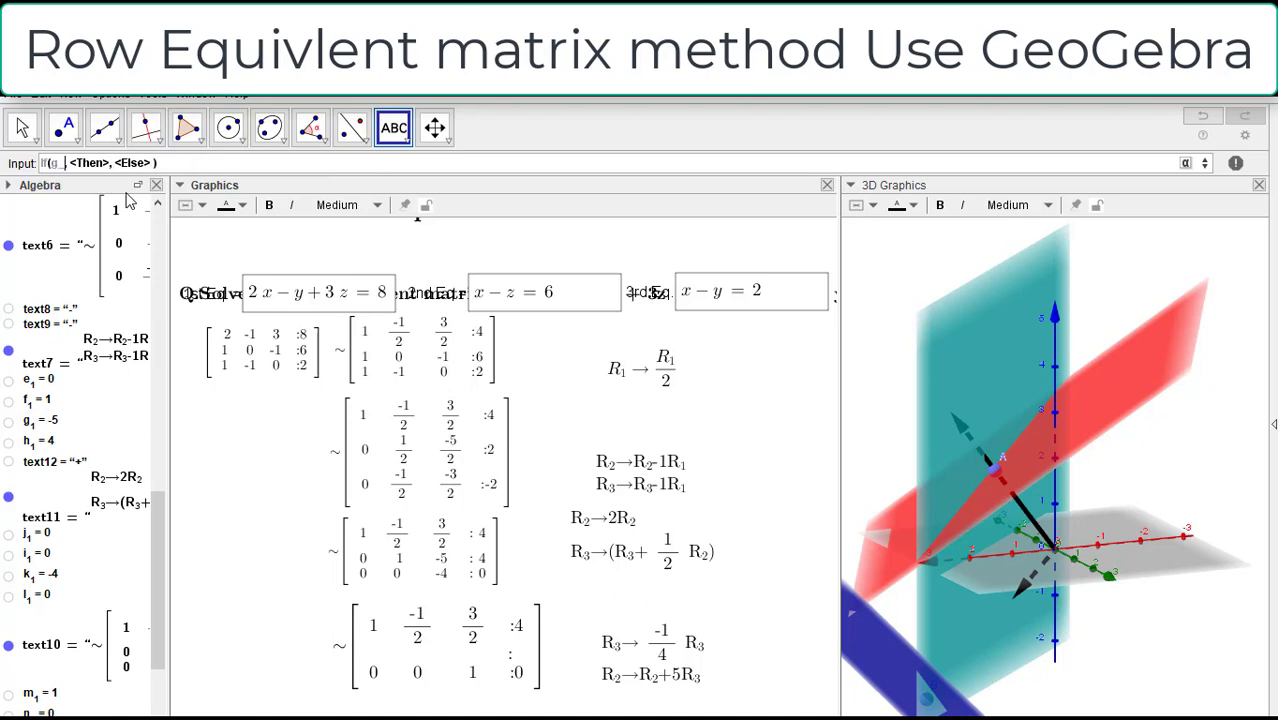
{"action": "type", "text": "<"}
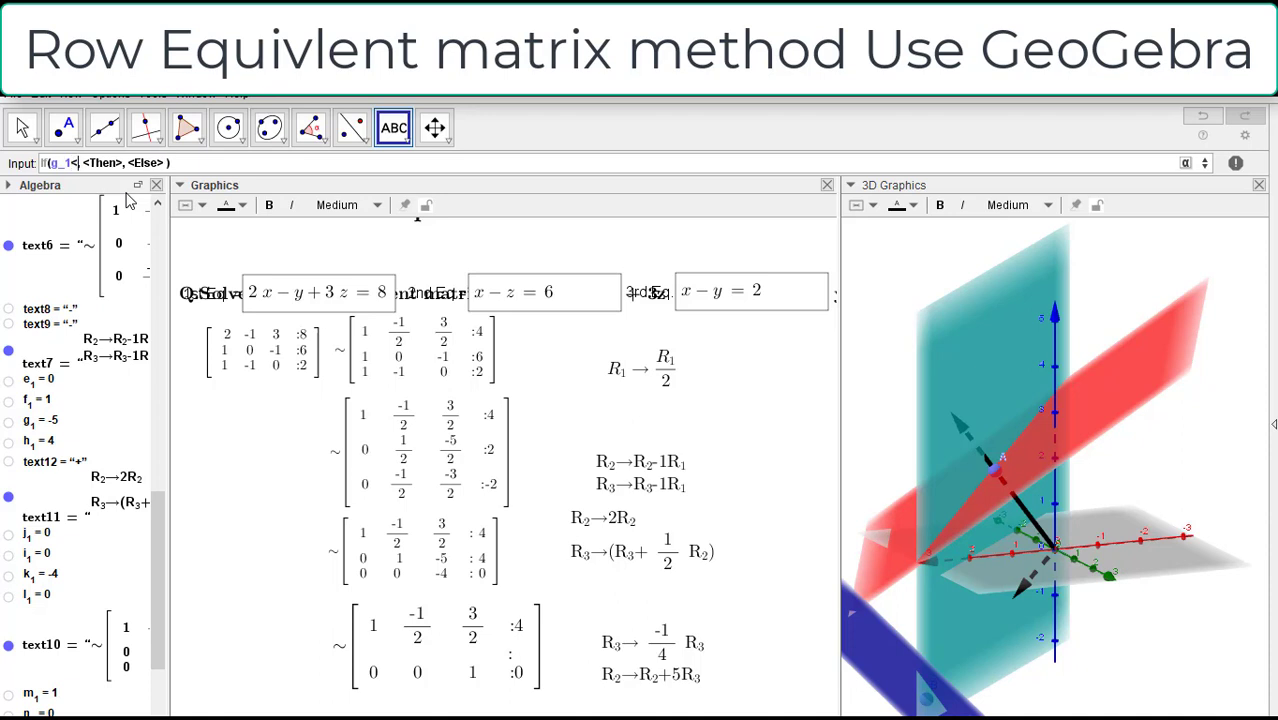
{"action": "type", "text": "0"}
{"action": "key", "text": "Tab"}
{"action": "type", "text": "\"+"}
{"action": "key", "text": "Tab"}
{"action": "type", "text": "\"-\""}
{"action": "key", "text": "Return"}
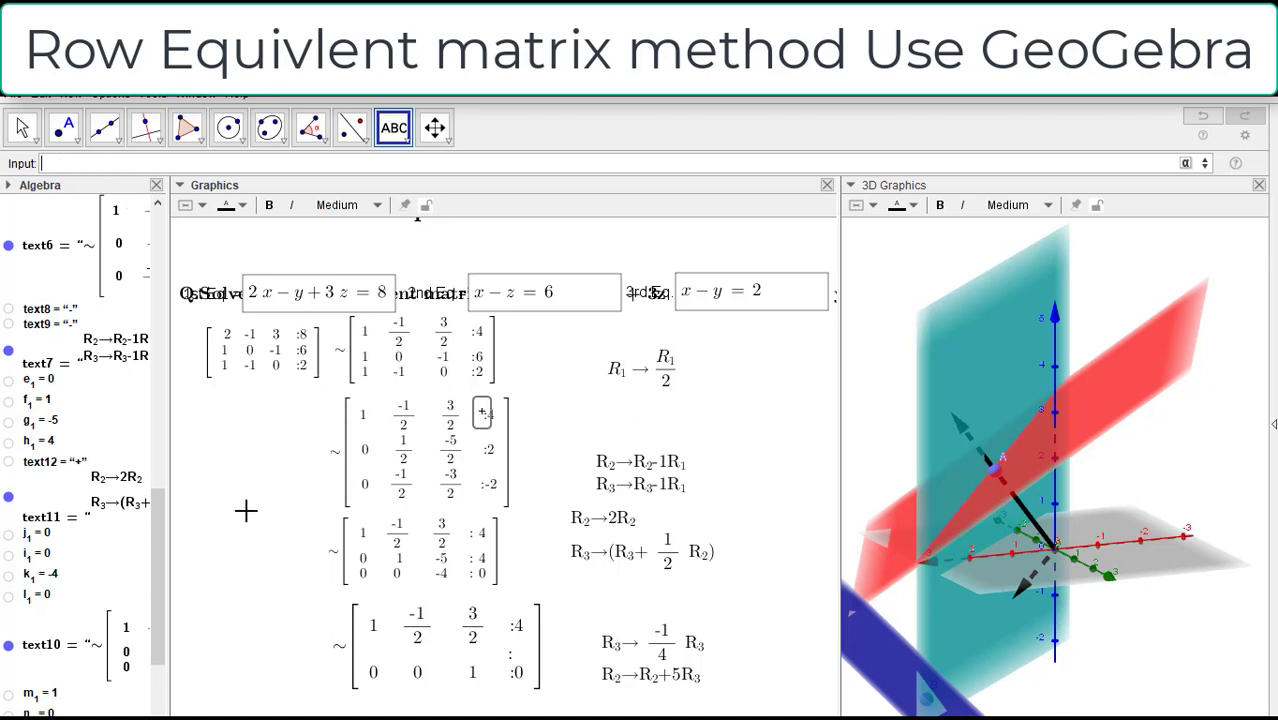
{"action": "scroll", "coordinate": [163, 519], "scroll_direction": "down", "scroll_amount": 3}
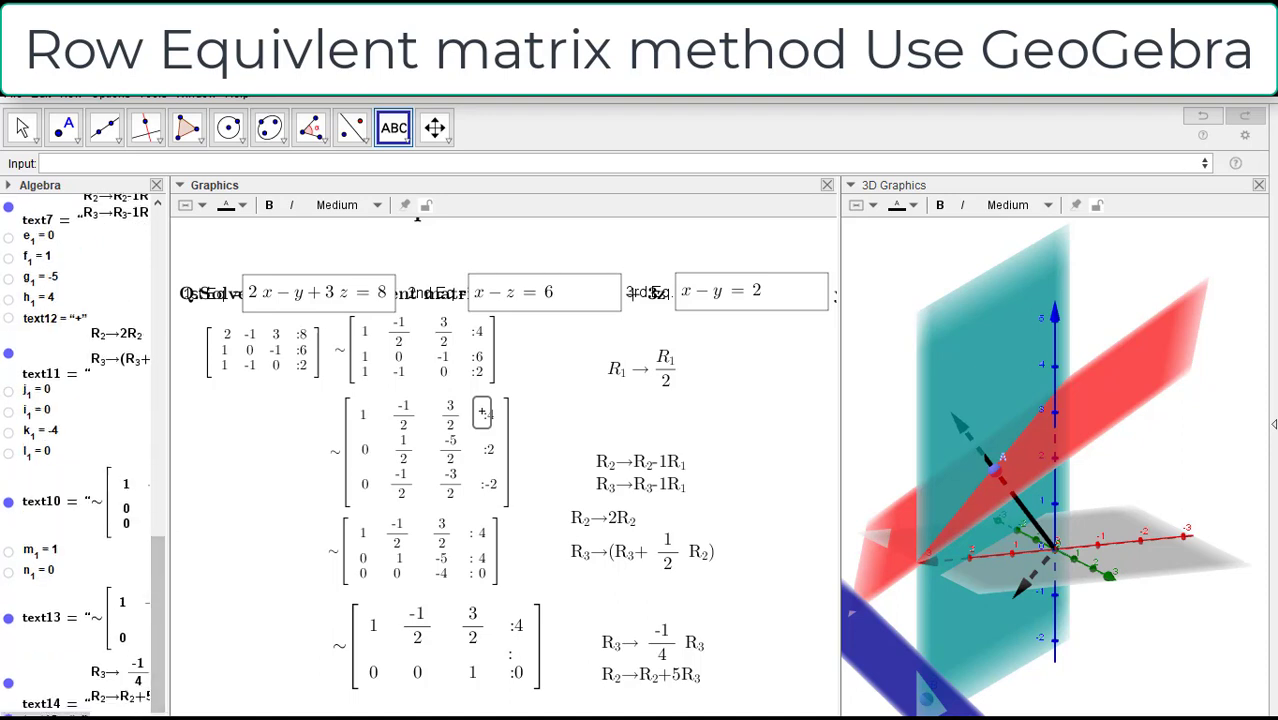
{"action": "left_click", "coordinate": [8, 716]}
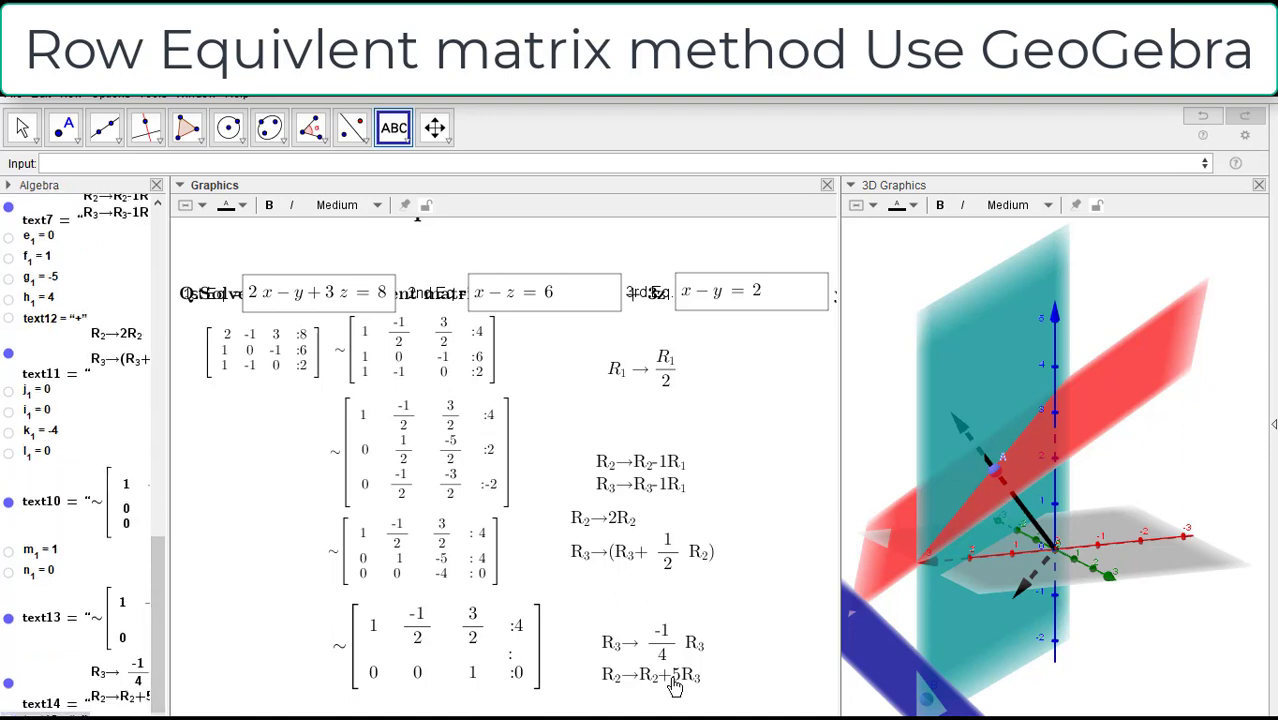
Step: In the fourth matrix's row-operation text, replace the fixed plus sign before abs(g_1) with the hidden conditional sign text and save
{"action": "right_click", "coordinate": [673, 682]}
{"action": "left_click", "coordinate": [1069, 257]}
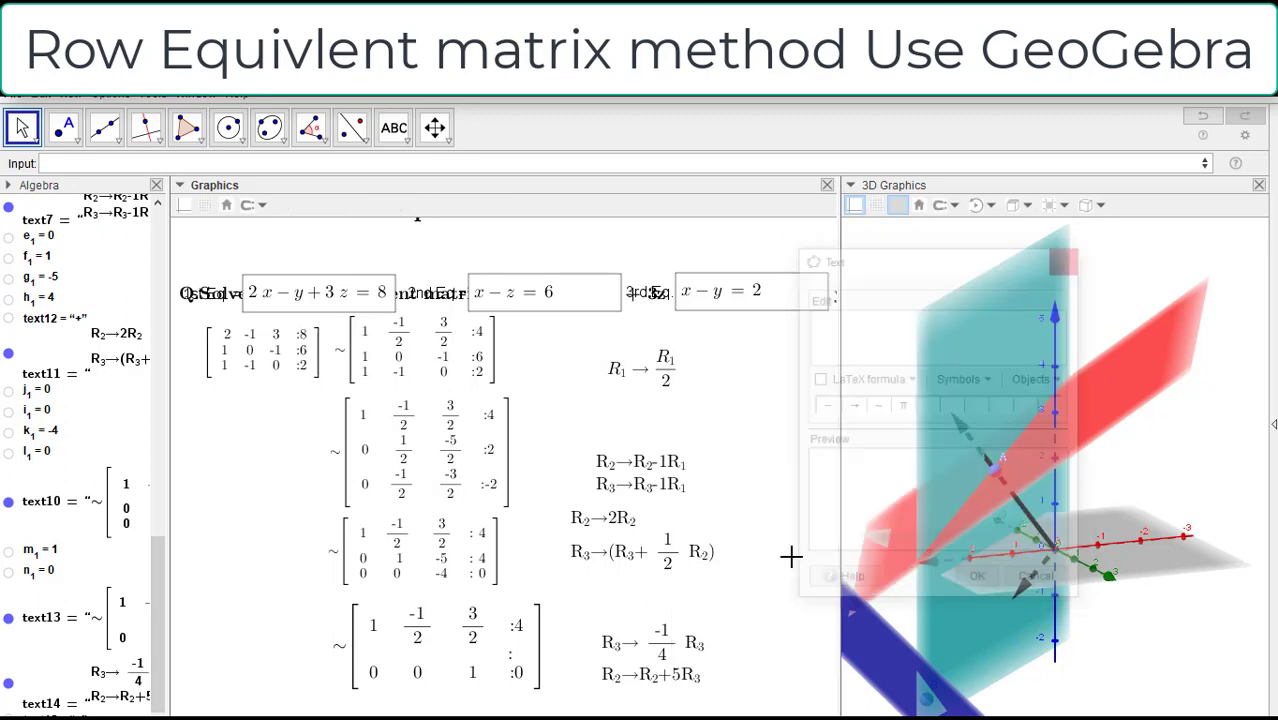
{"action": "right_click", "coordinate": [665, 652]}
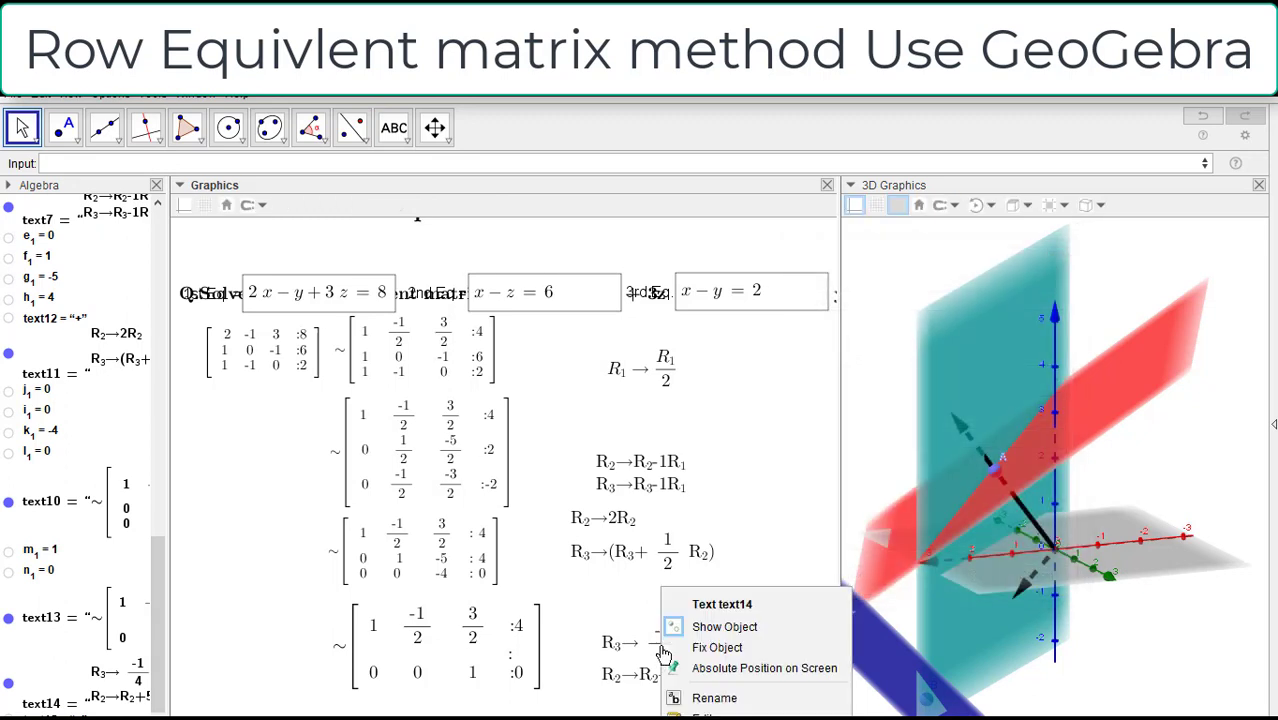
{"action": "left_click", "coordinate": [718, 702]}
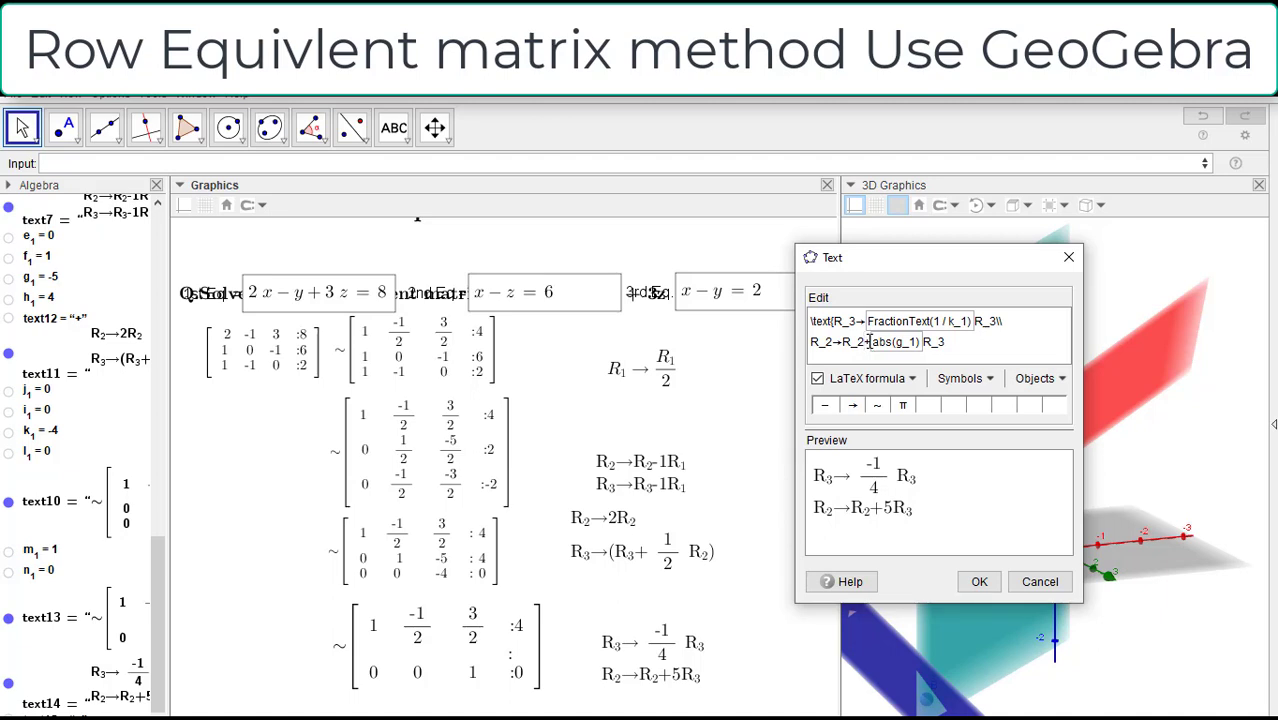
{"action": "left_click_drag", "start_coordinate": [864, 342], "coordinate": [872, 342]}
{"action": "left_click", "coordinate": [690, 640]}
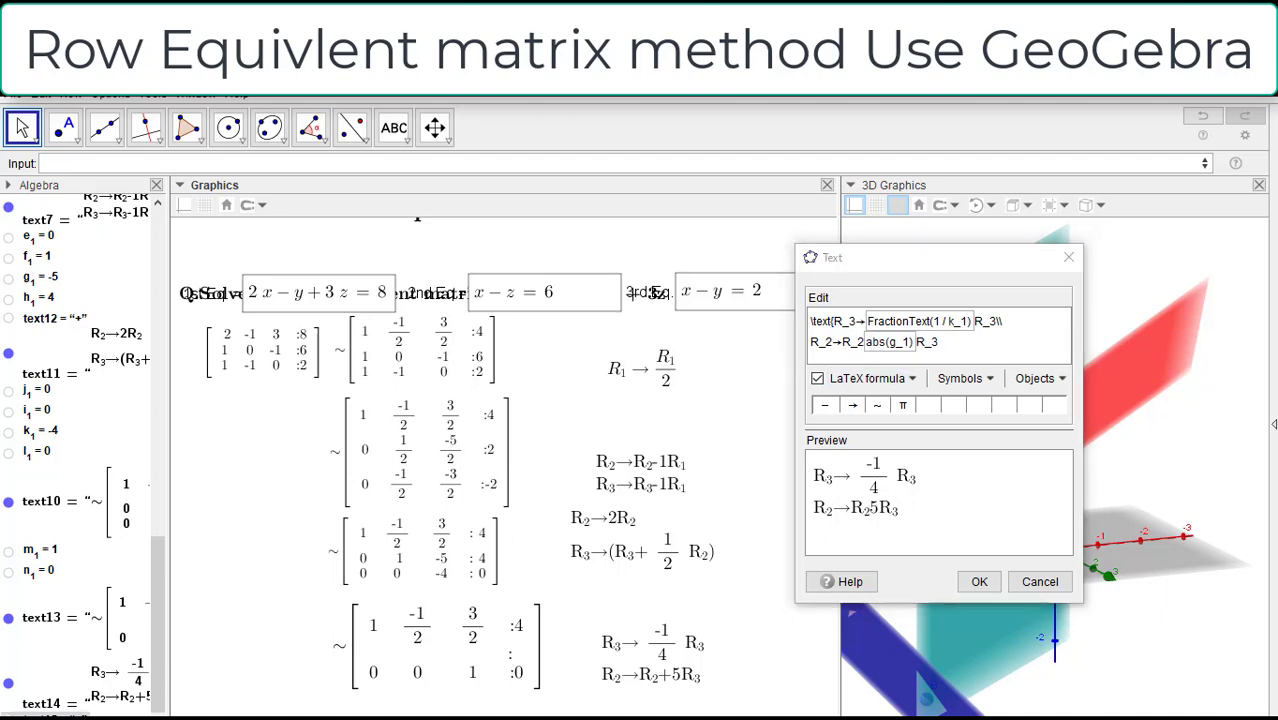
{"action": "left_click", "coordinate": [968, 580]}
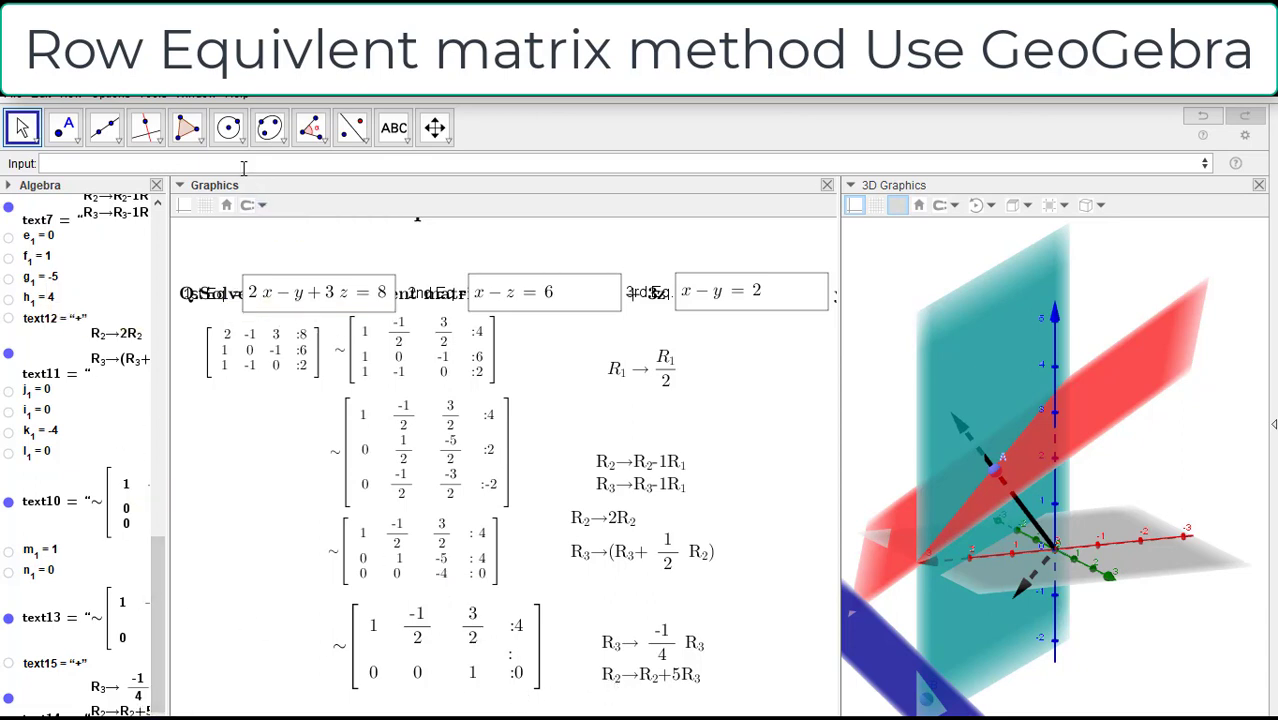
Step: Begin a new algebra expression with g_1
{"action": "type", "text": "g_1"}
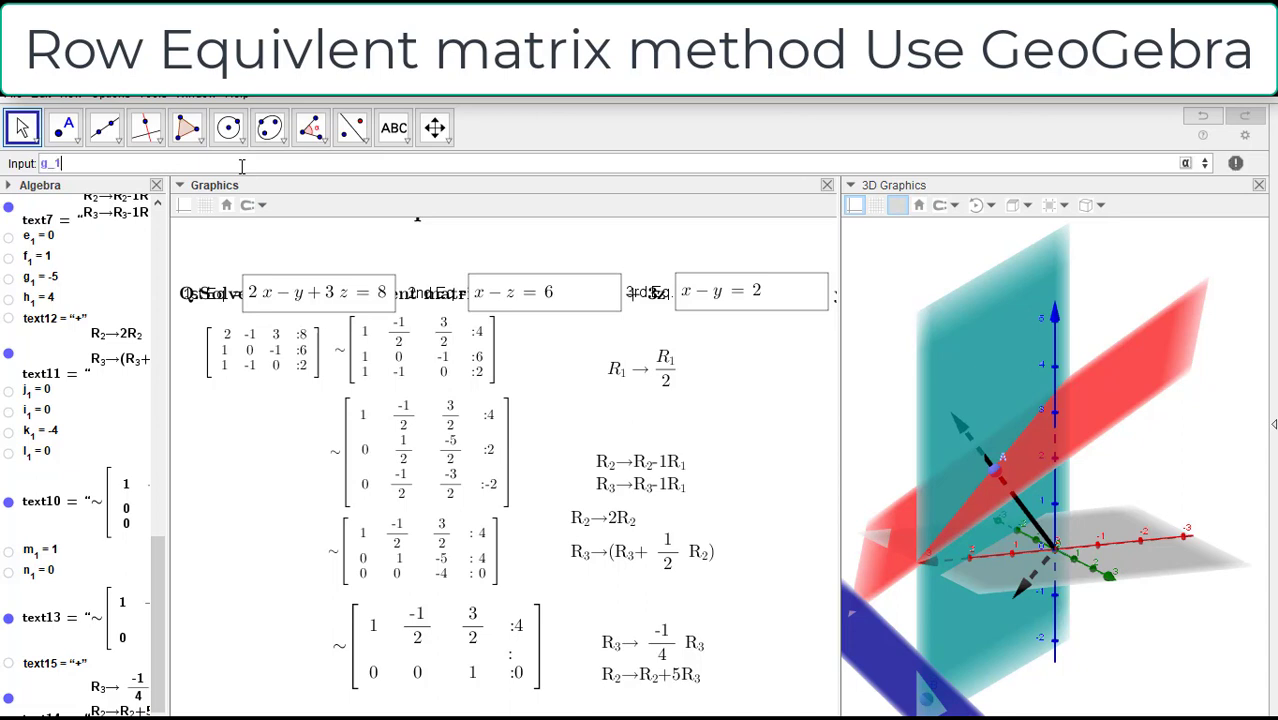